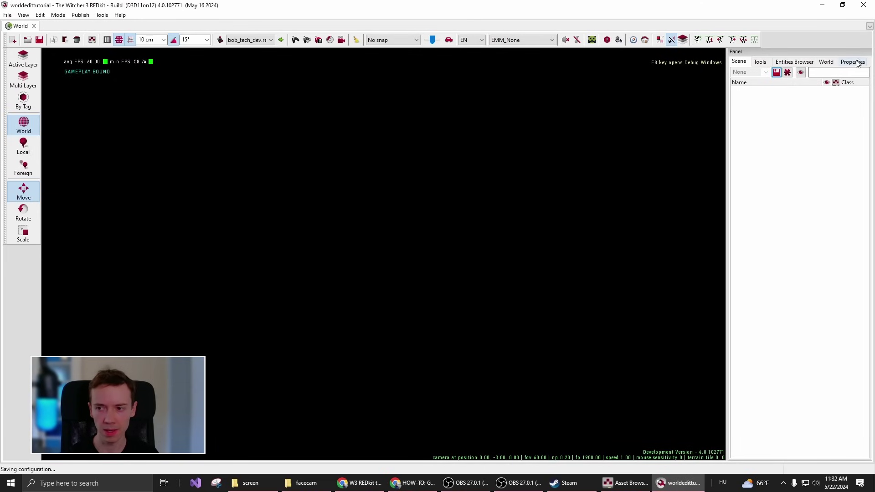
Look through the panel area's Tools, World and Properties pages and the editor's list of available tools
{"action": "left_click", "coordinate": [760, 61]}
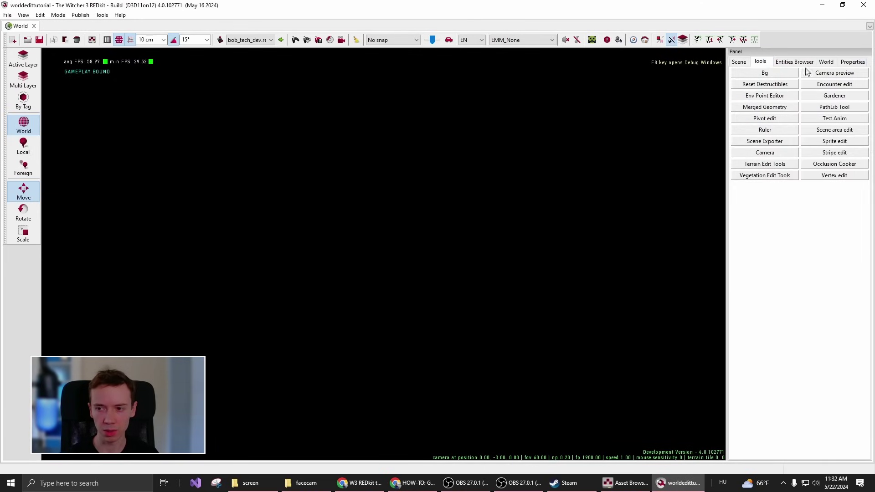
{"action": "left_click", "coordinate": [102, 15]}
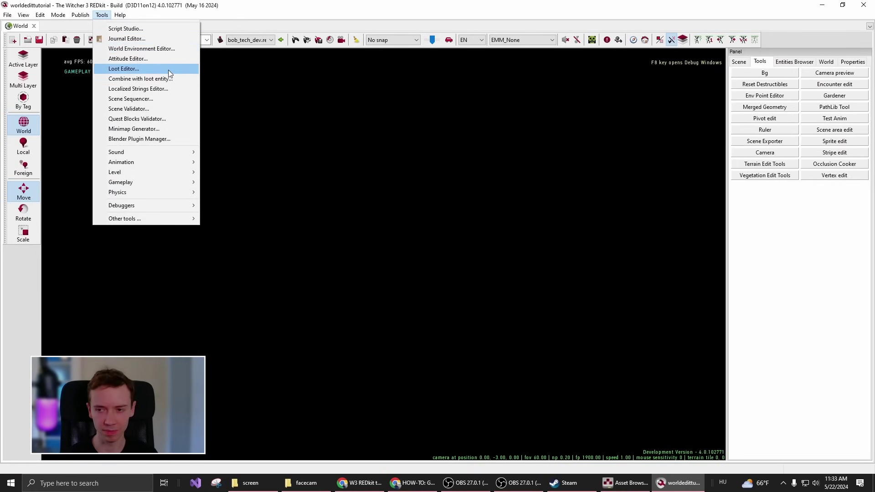
{"action": "left_click", "coordinate": [517, 5]}
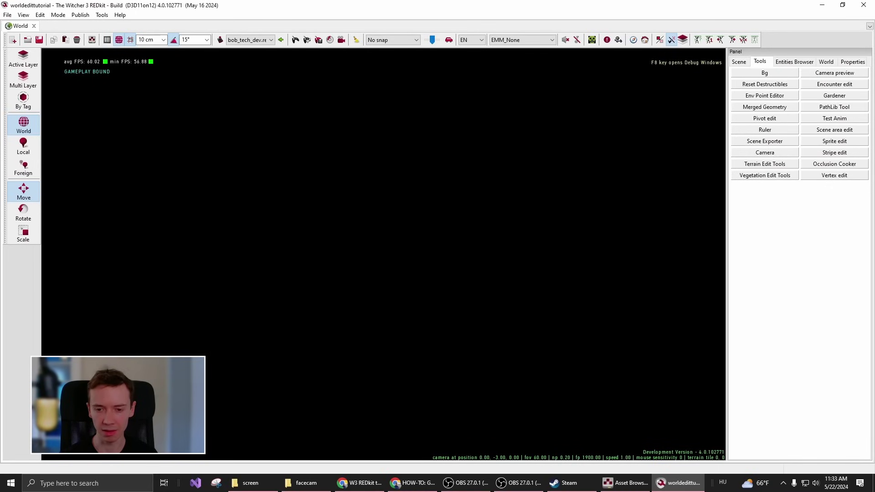
{"action": "left_click", "coordinate": [102, 16]}
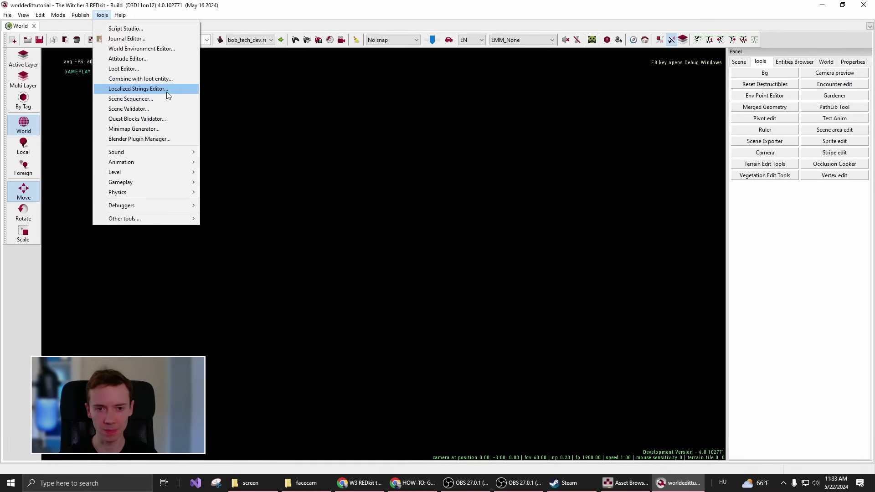
{"action": "left_click", "coordinate": [836, 197]}
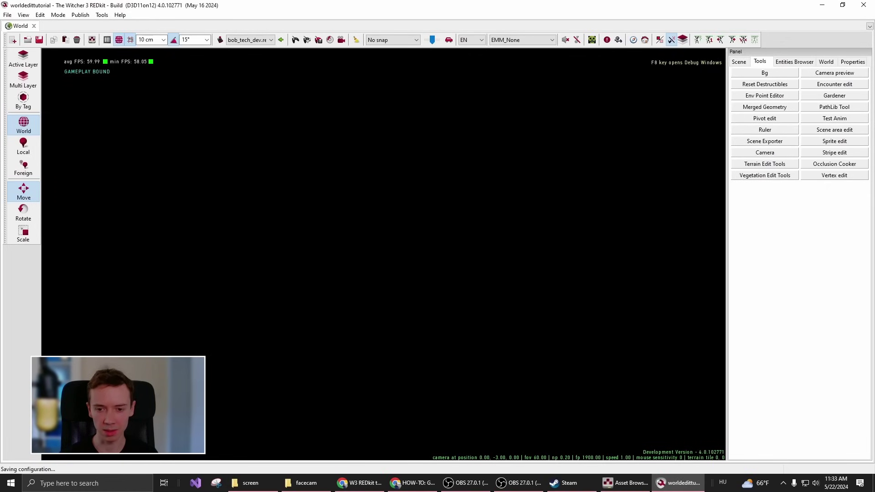
{"action": "left_click", "coordinate": [853, 62]}
{"action": "left_click", "coordinate": [826, 62]}
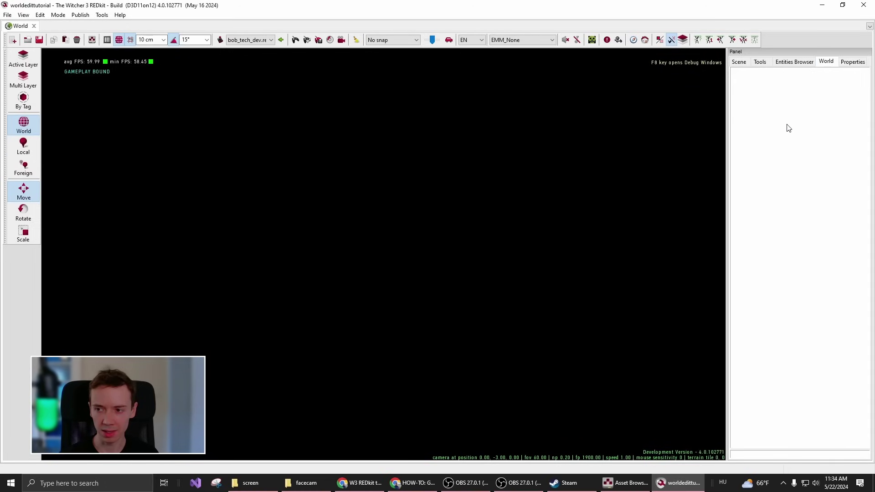
{"action": "left_click", "coordinate": [856, 64]}
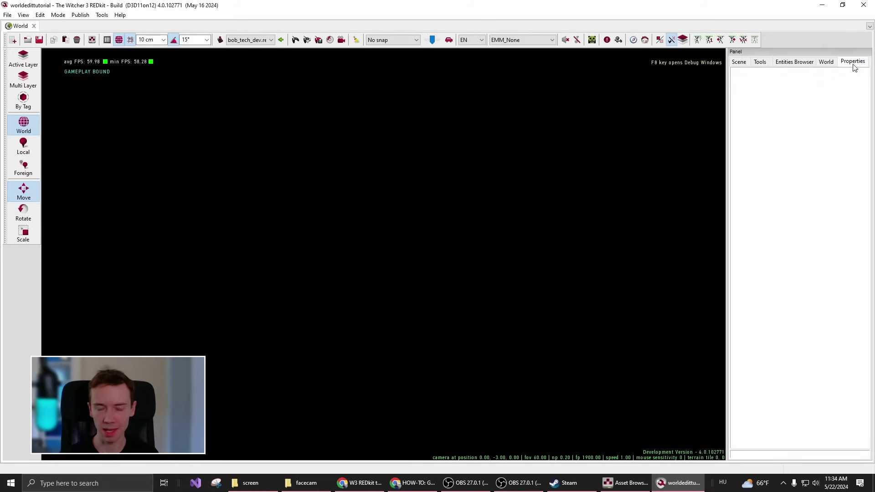
{"action": "left_click", "coordinate": [831, 64]}
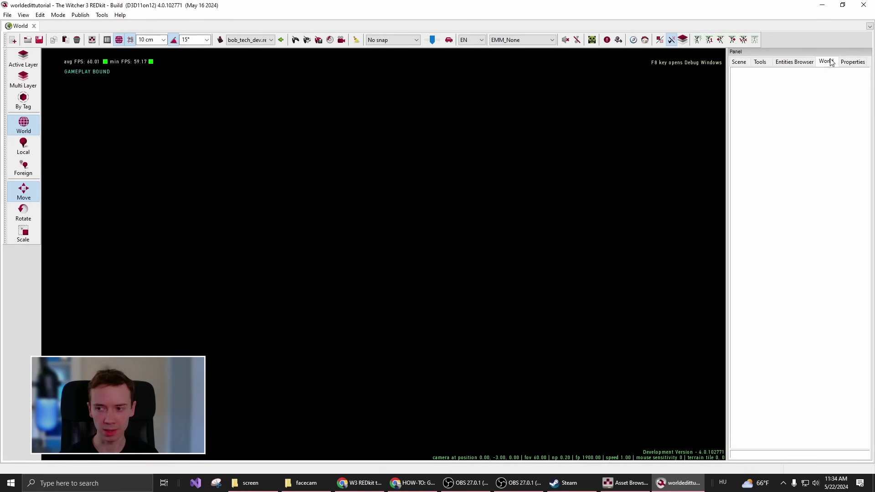
Dock the Properties panel beneath the Scene panel and lower the divider between them slightly
{"action": "left_click", "coordinate": [851, 62]}
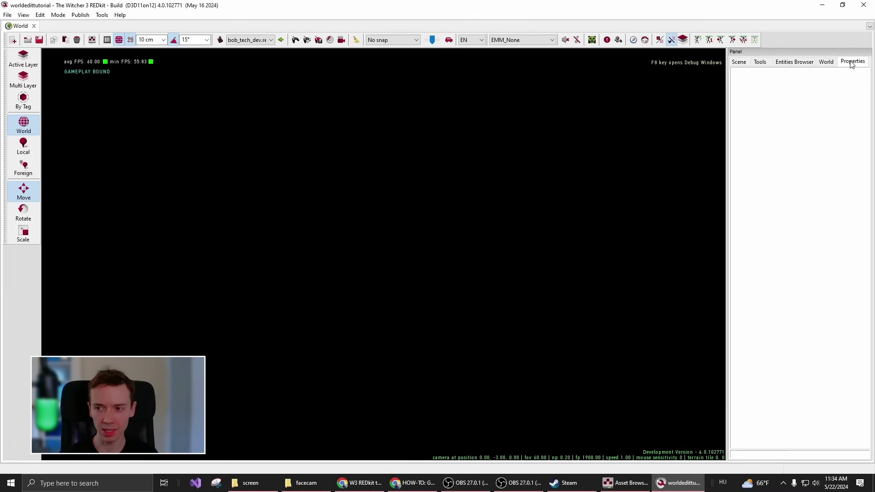
{"action": "left_click_drag", "start_coordinate": [851, 64], "coordinate": [766, 318]}
{"action": "left_click", "coordinate": [739, 61]}
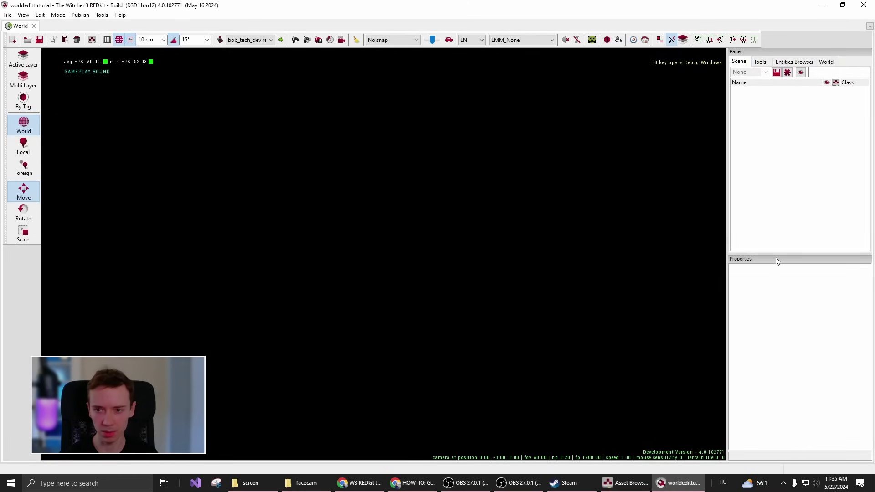
{"action": "left_click_drag", "start_coordinate": [777, 254], "coordinate": [783, 274]}
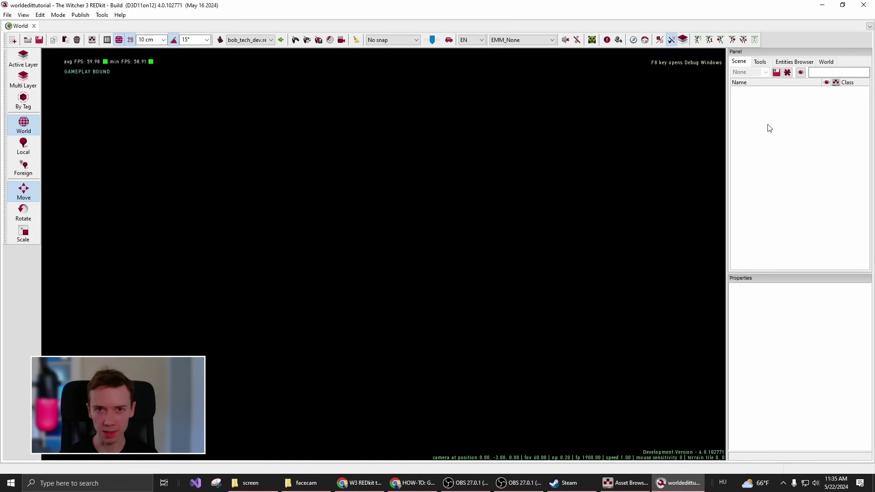
Return all panels to tabs and dock the Properties panel again beneath the remaining tabbed panels
{"action": "left_click", "coordinate": [24, 15]}
{"action": "mouse_move", "coordinate": [65, 27]}
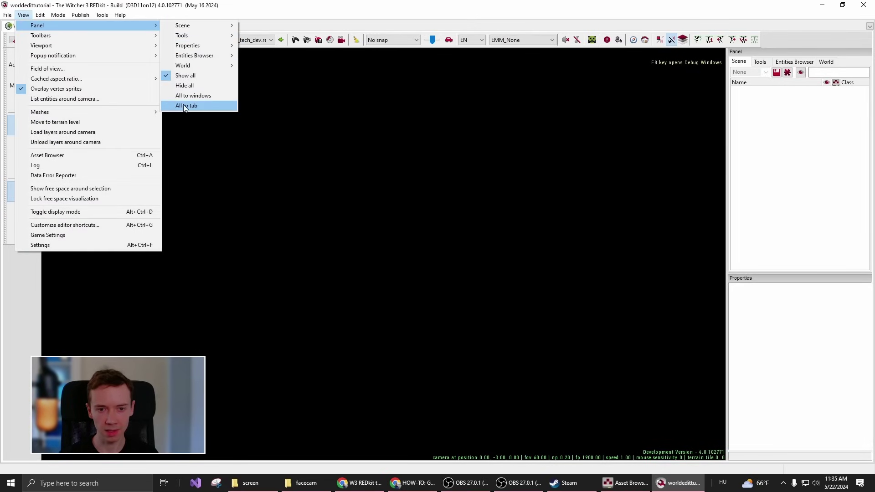
{"action": "left_click", "coordinate": [208, 106]}
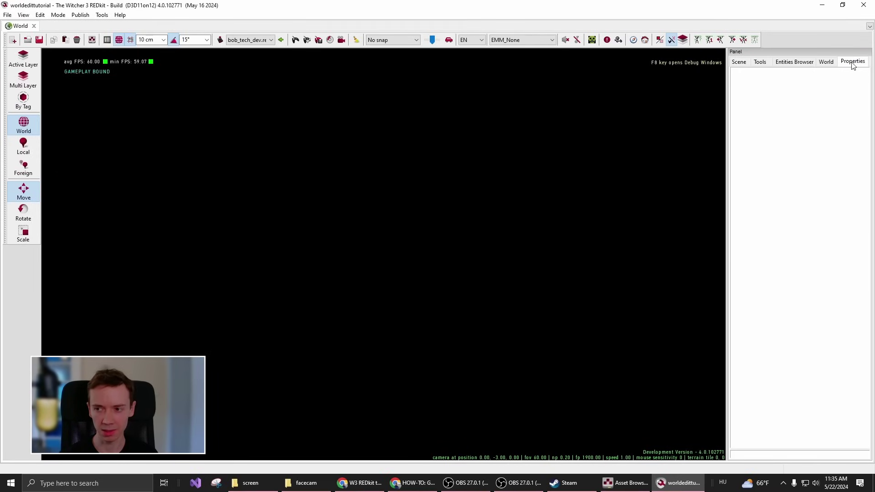
{"action": "left_click_drag", "start_coordinate": [849, 64], "coordinate": [776, 297]}
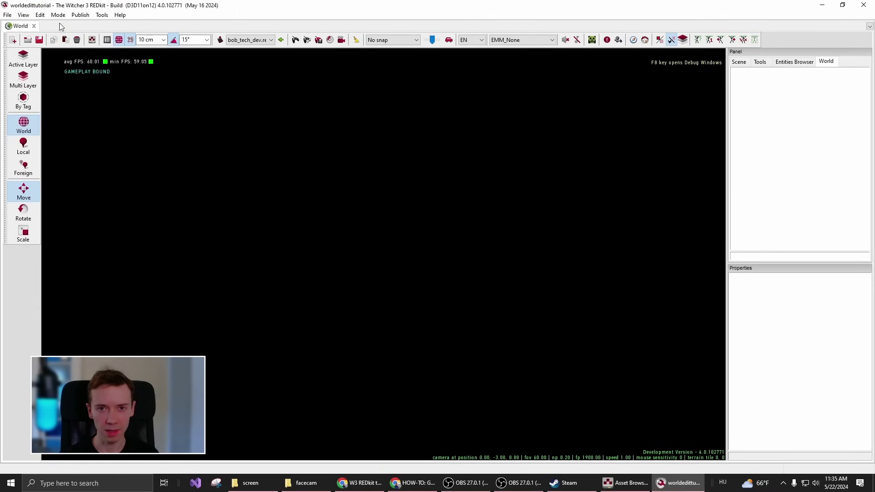
Open the editor's Settings window and place it over the centre of the viewport
{"action": "left_click", "coordinate": [23, 15]}
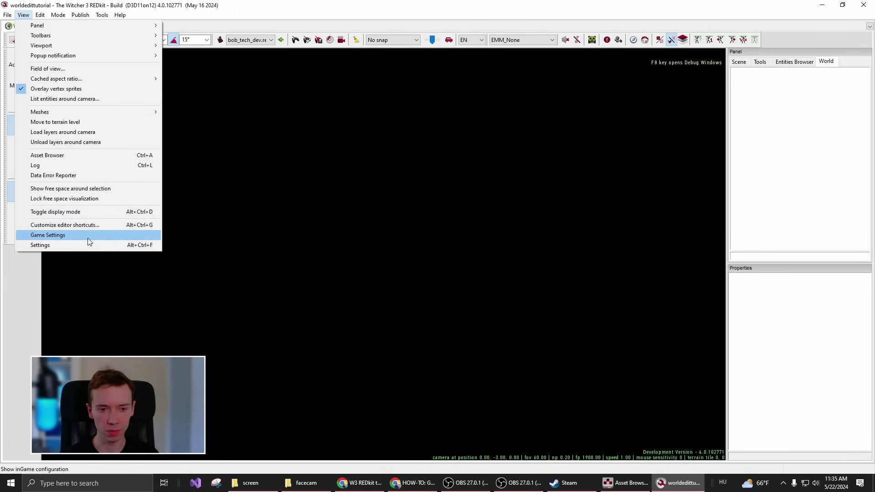
{"action": "left_click", "coordinate": [165, 19]}
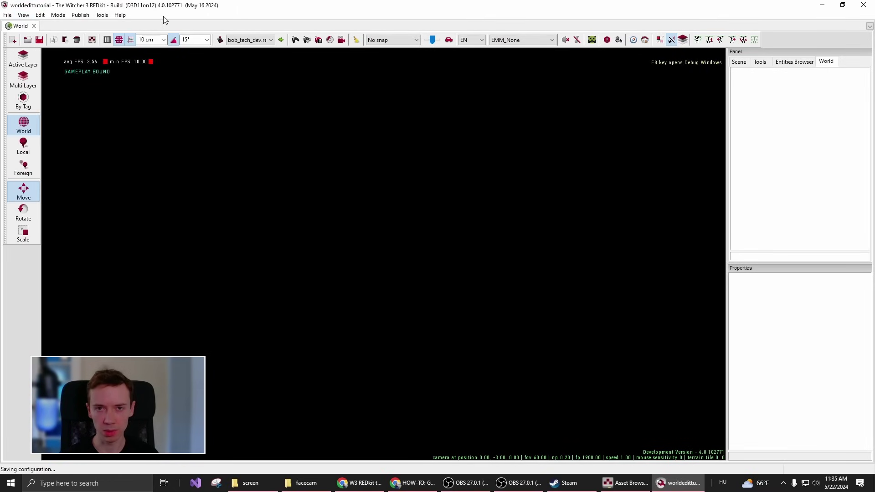
{"action": "left_click", "coordinate": [24, 17]}
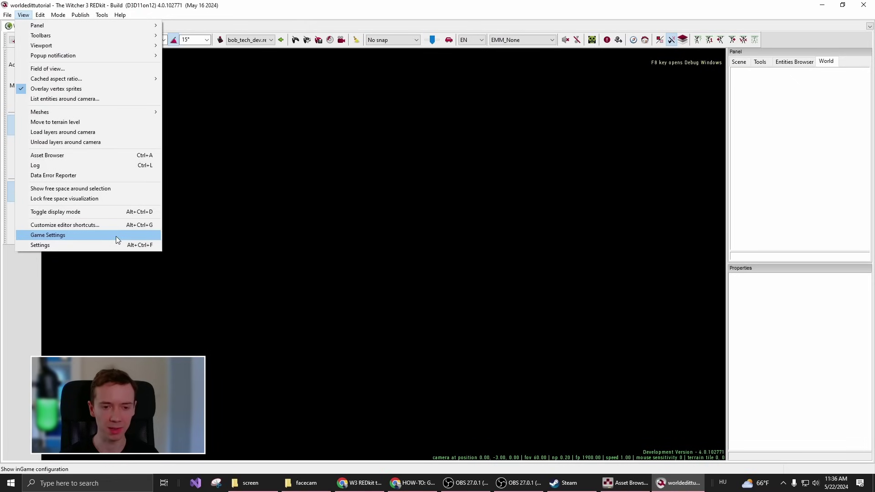
{"action": "left_click", "coordinate": [38, 246]}
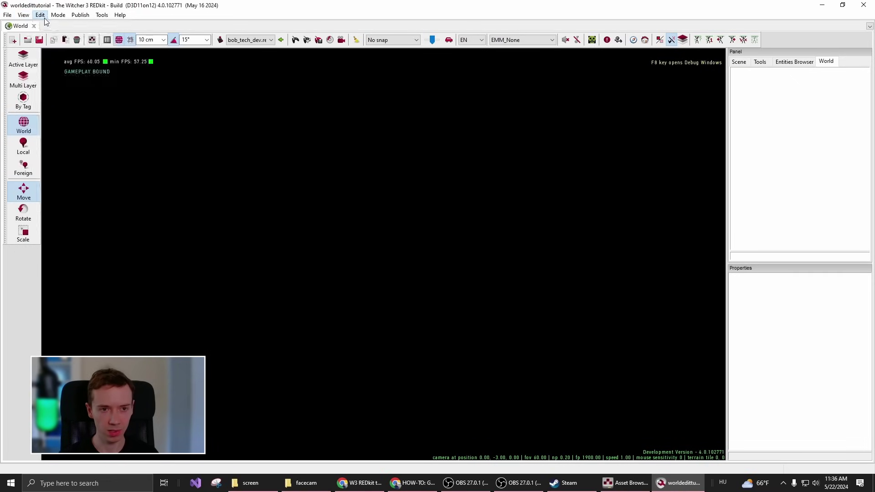
{"action": "left_click", "coordinate": [23, 15]}
{"action": "left_click", "coordinate": [72, 245]}
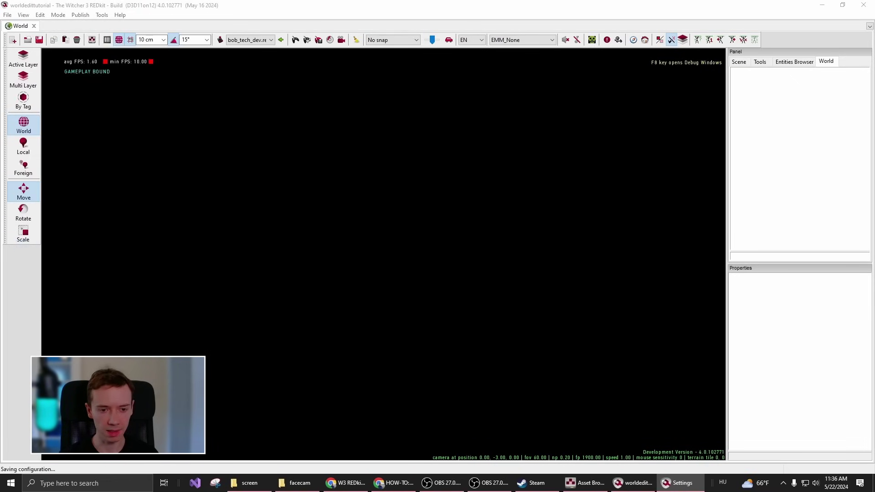
{"action": "left_click_drag", "start_coordinate": [336, 122], "coordinate": [455, 88]}
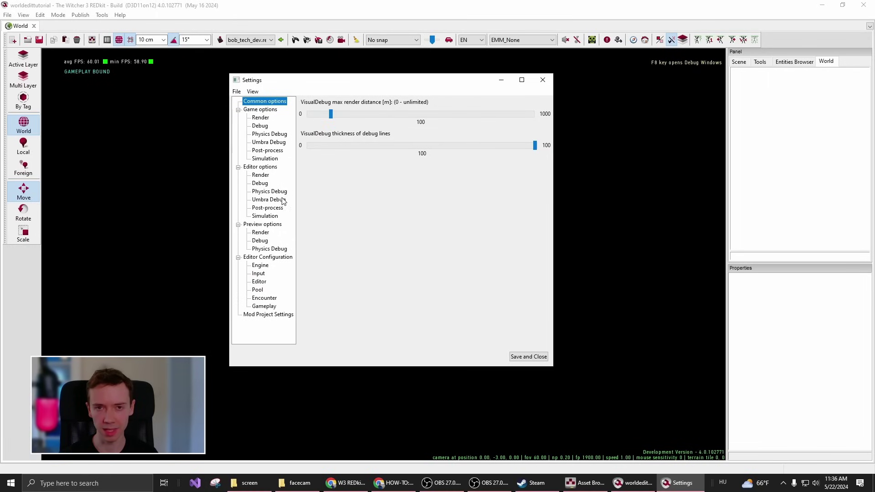
Examine the list of Debug display options under Editor options in the settings
{"action": "left_click", "coordinate": [258, 184]}
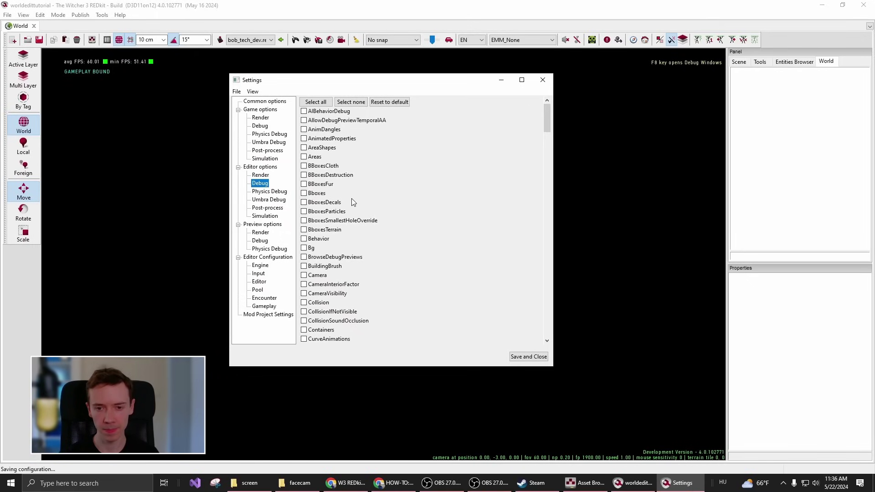
{"action": "scroll", "coordinate": [351, 145], "scroll_direction": "down", "scroll_amount": 3}
{"action": "scroll", "coordinate": [354, 221], "scroll_direction": "down", "scroll_amount": 15}
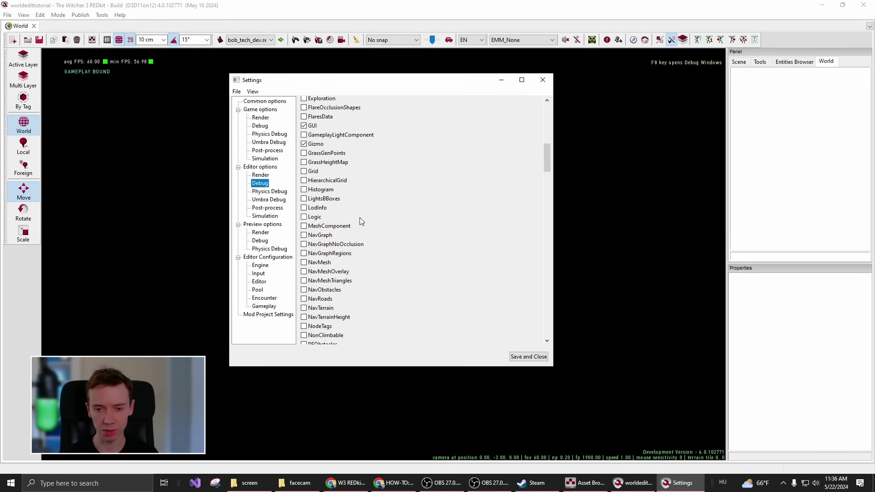
{"action": "scroll", "coordinate": [354, 234], "scroll_direction": "up", "scroll_amount": 18}
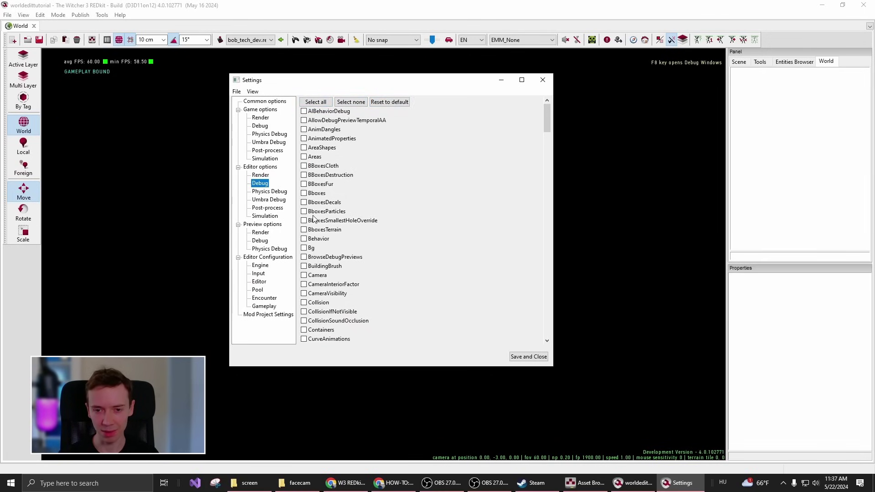
{"action": "scroll", "coordinate": [326, 255], "scroll_direction": "down", "scroll_amount": 6}
{"action": "scroll", "coordinate": [331, 255], "scroll_direction": "up", "scroll_amount": 6}
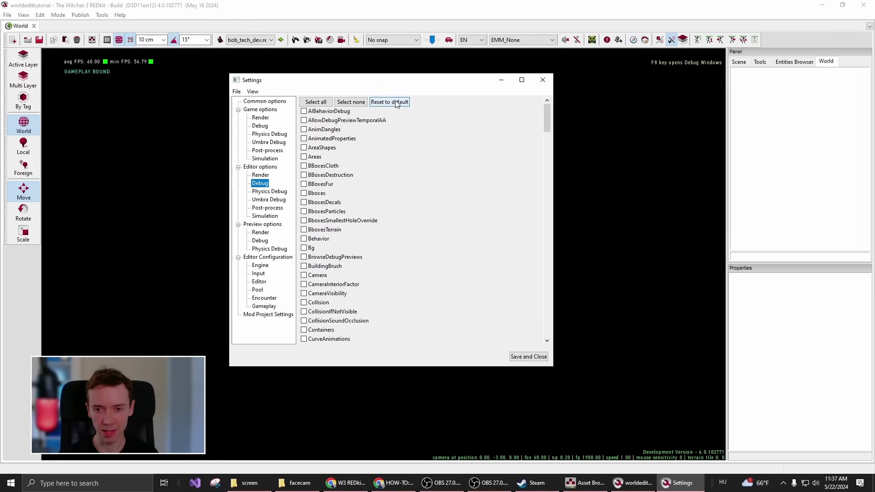
{"action": "scroll", "coordinate": [318, 259], "scroll_direction": "down", "scroll_amount": 11}
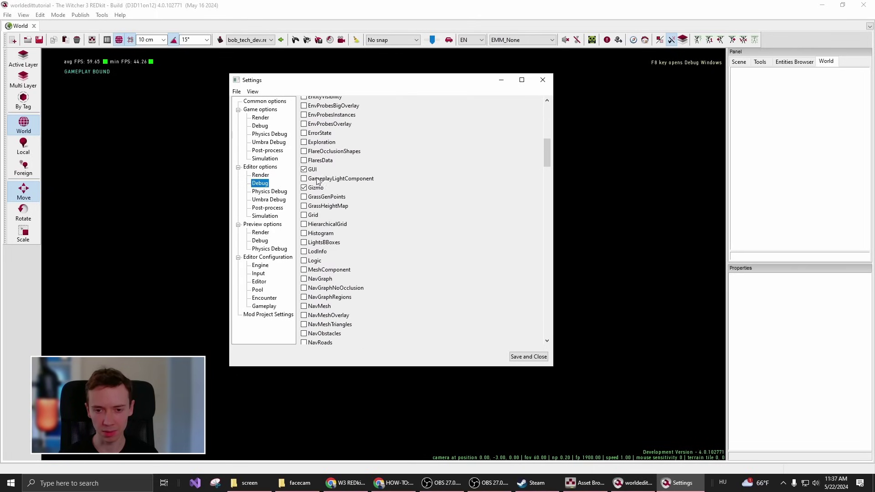
{"action": "scroll", "coordinate": [319, 201], "scroll_direction": "down", "scroll_amount": 8}
{"action": "scroll", "coordinate": [334, 300], "scroll_direction": "up", "scroll_amount": 12}
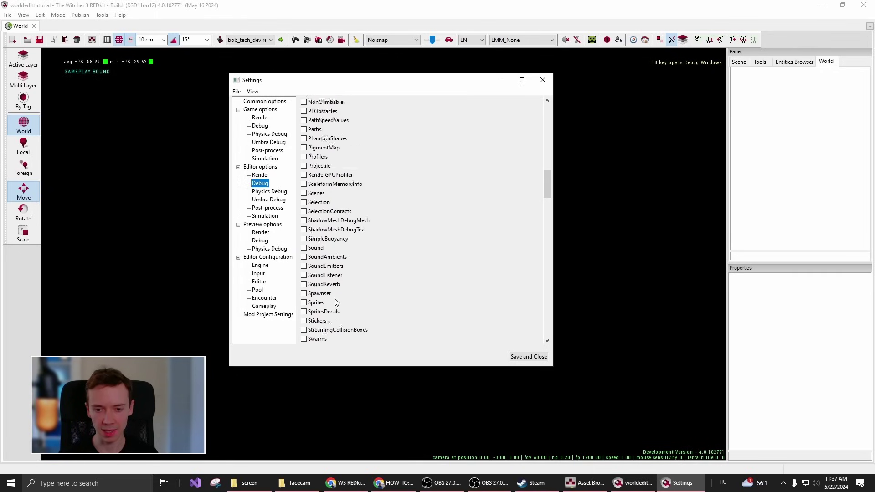
{"action": "scroll", "coordinate": [347, 299], "scroll_direction": "up", "scroll_amount": 5}
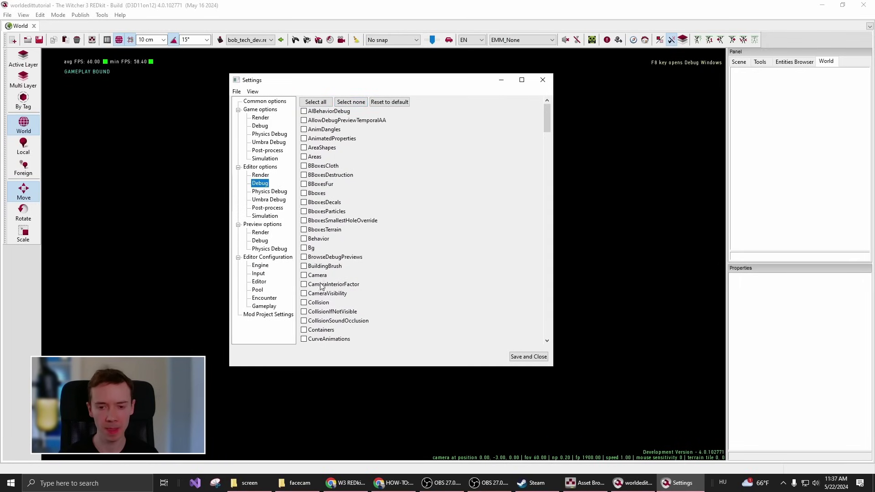
Enable the Areas and Waypoints display options in the editor's Debug settings
{"action": "left_click", "coordinate": [304, 158]}
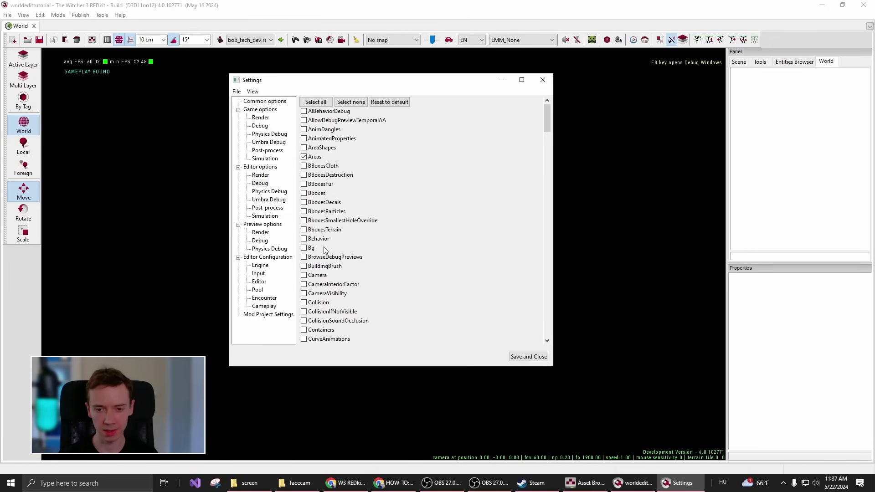
{"action": "scroll", "coordinate": [330, 246], "scroll_direction": "down", "scroll_amount": 4}
{"action": "scroll", "coordinate": [352, 262], "scroll_direction": "down", "scroll_amount": 8}
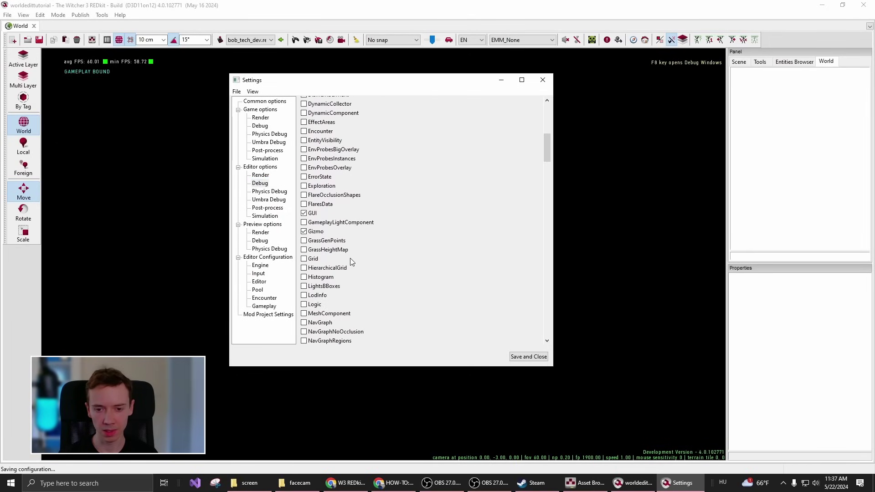
{"action": "scroll", "coordinate": [351, 262], "scroll_direction": "down", "scroll_amount": 15}
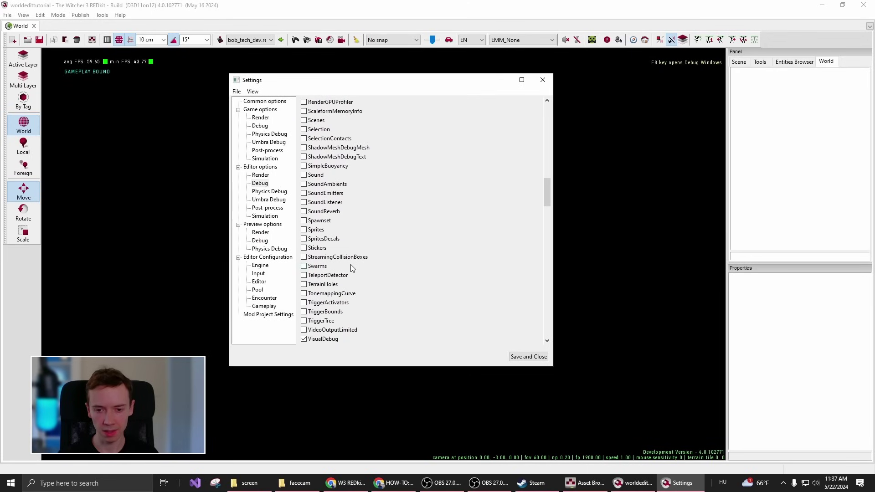
{"action": "scroll", "coordinate": [351, 267], "scroll_direction": "down", "scroll_amount": 3}
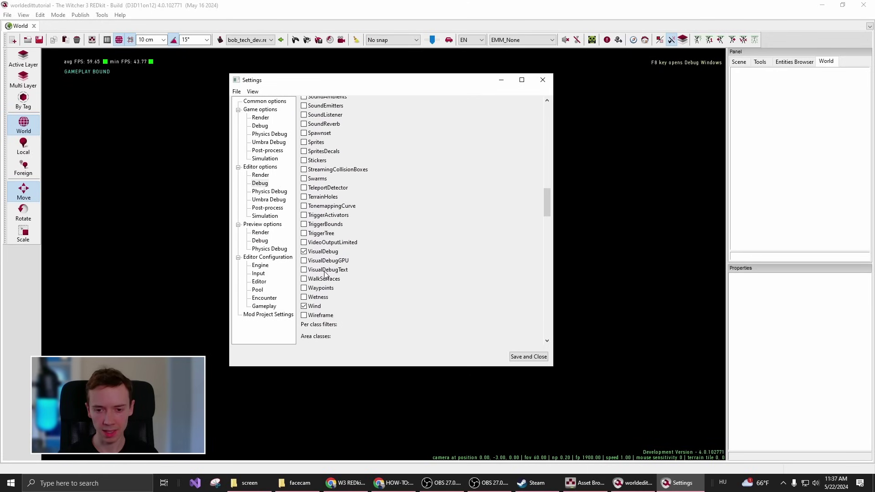
{"action": "left_click", "coordinate": [304, 289]}
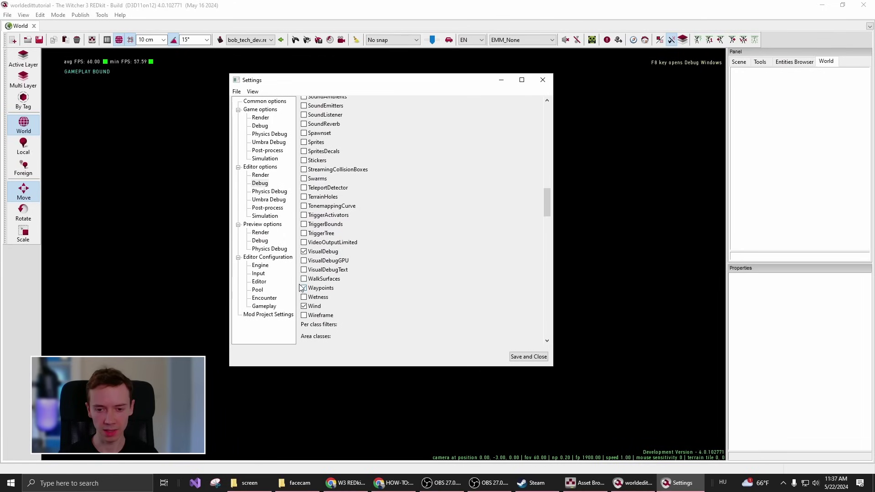
Enable the NavMesh and NavMeshOverlay display options in the editor's Debug settings, and save and close the settings
{"action": "scroll", "coordinate": [310, 294], "scroll_direction": "up", "scroll_amount": 2}
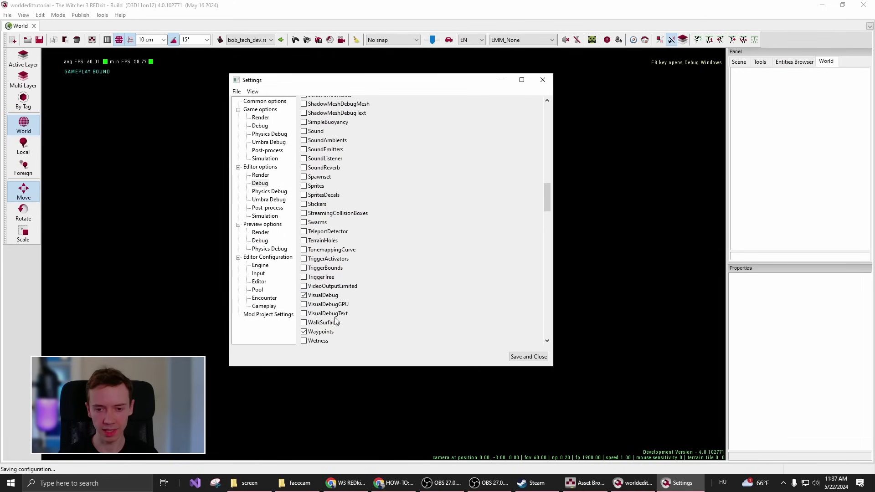
{"action": "scroll", "coordinate": [340, 319], "scroll_direction": "up", "scroll_amount": 2}
{"action": "scroll", "coordinate": [346, 306], "scroll_direction": "up", "scroll_amount": 2}
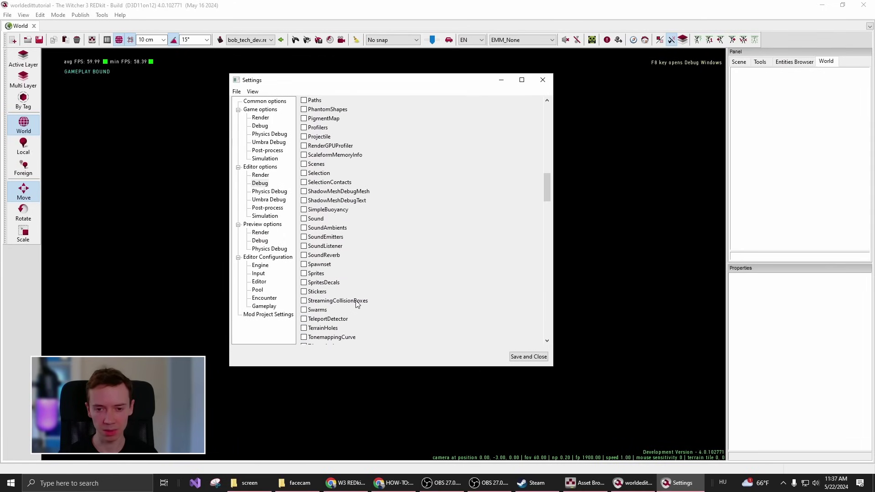
{"action": "scroll", "coordinate": [355, 298], "scroll_direction": "up", "scroll_amount": 10}
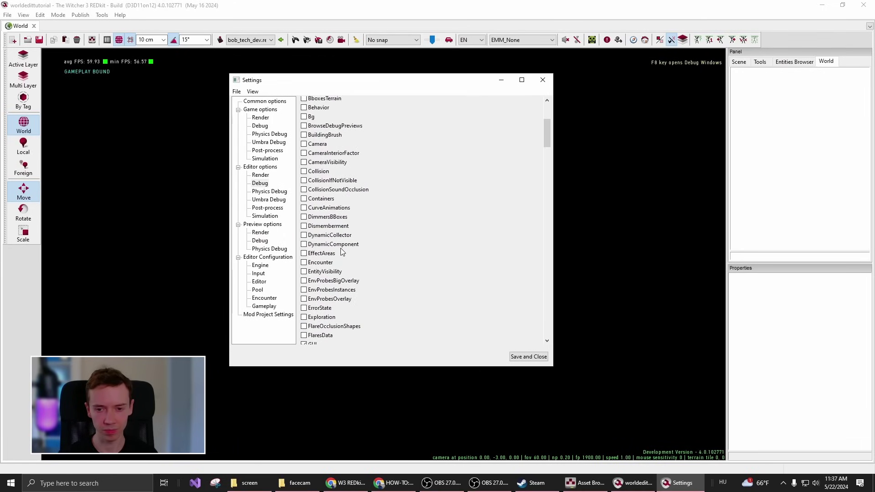
{"action": "scroll", "coordinate": [342, 252], "scroll_direction": "up", "scroll_amount": 5}
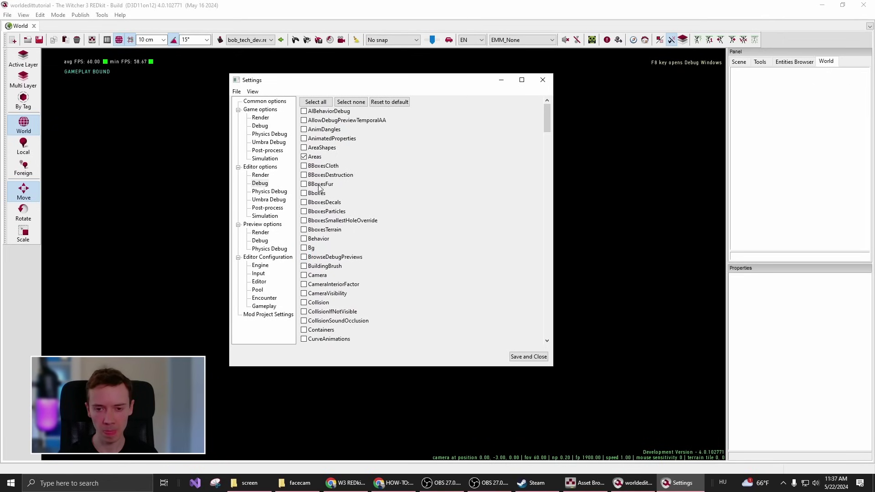
{"action": "scroll", "coordinate": [335, 260], "scroll_direction": "down", "scroll_amount": 5}
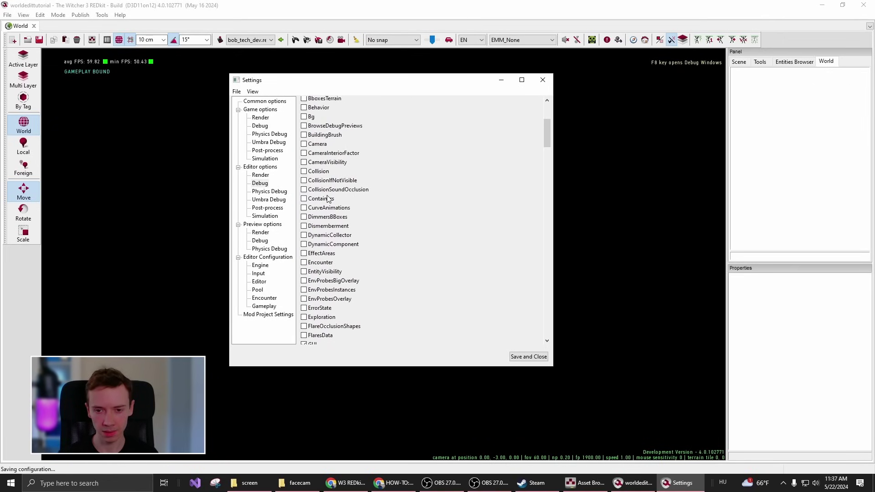
{"action": "scroll", "coordinate": [328, 175], "scroll_direction": "down", "scroll_amount": 5}
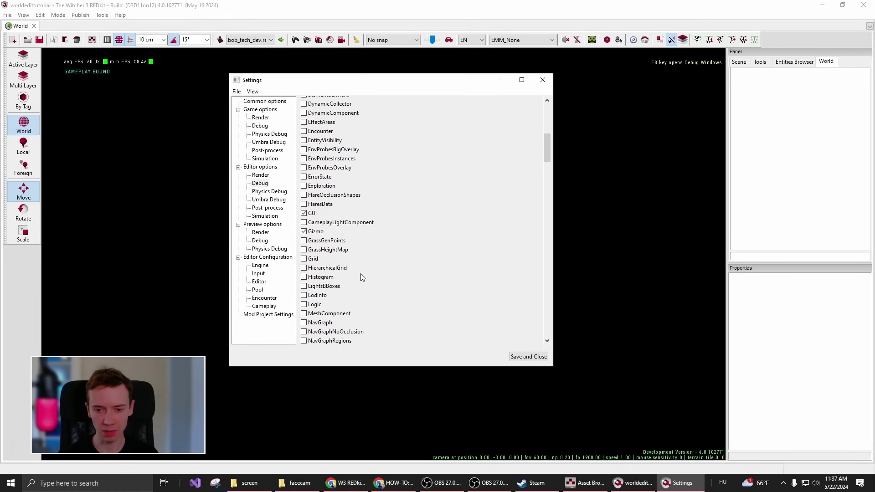
{"action": "scroll", "coordinate": [349, 270], "scroll_direction": "down", "scroll_amount": 3}
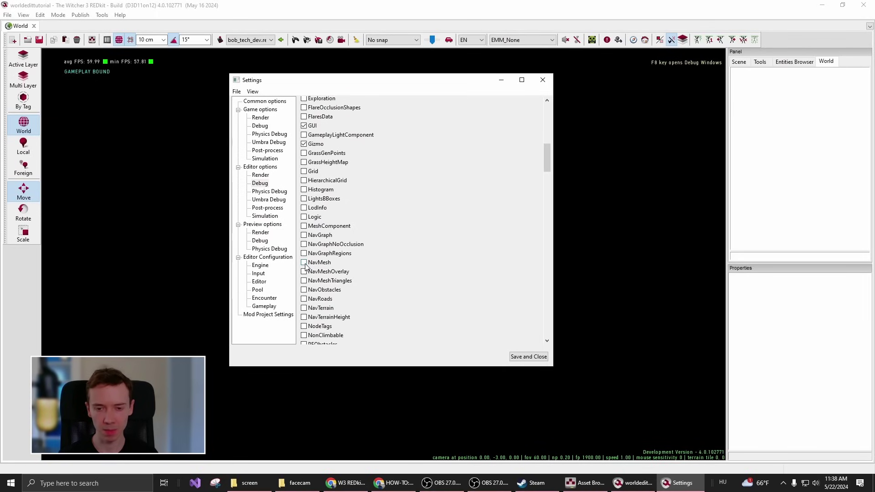
{"action": "left_click", "coordinate": [304, 263]}
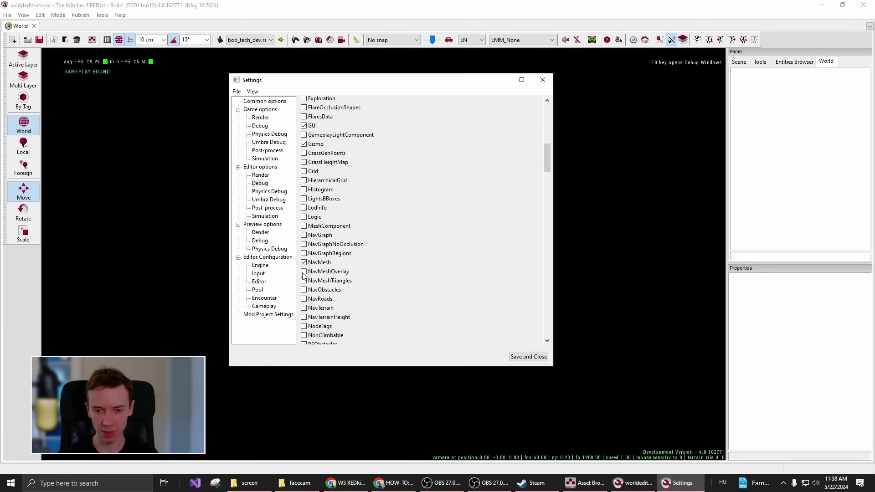
{"action": "left_click", "coordinate": [304, 272]}
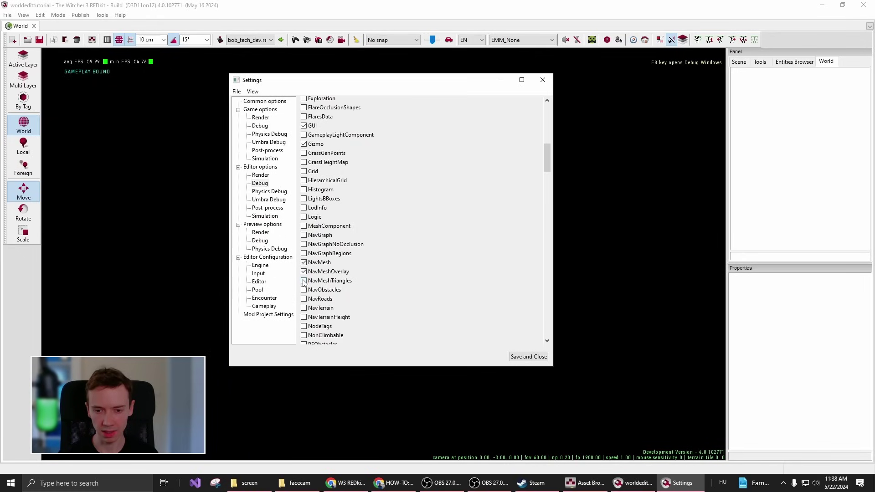
{"action": "scroll", "coordinate": [304, 156], "scroll_direction": "up", "scroll_amount": 8}
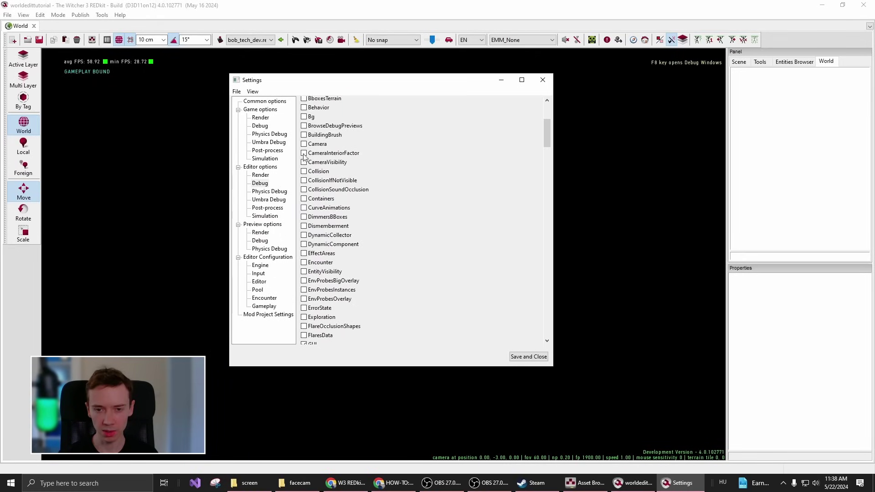
{"action": "left_click", "coordinate": [520, 358]}
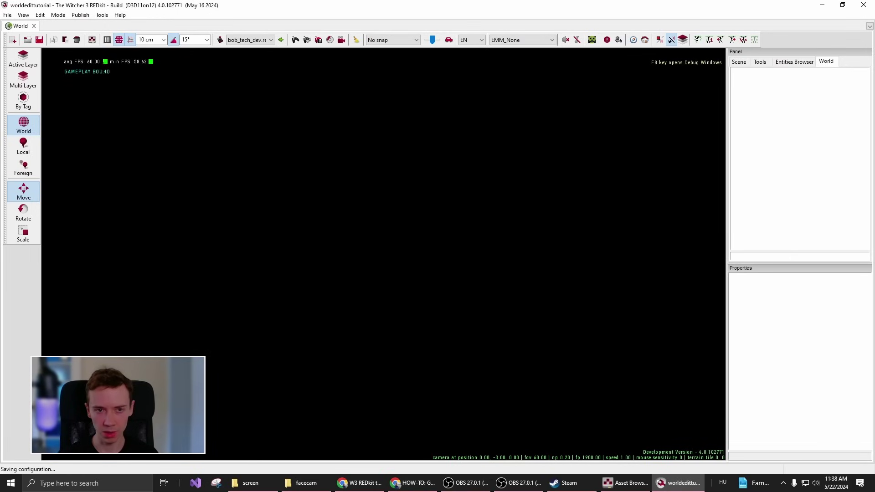
Create a new world with the level name worldedittutorial
{"action": "left_click", "coordinate": [6, 16]}
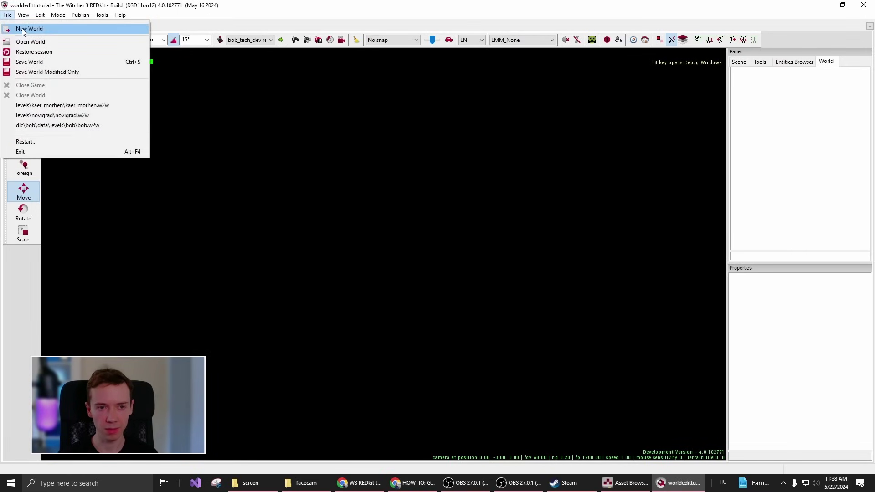
{"action": "left_click", "coordinate": [70, 29]}
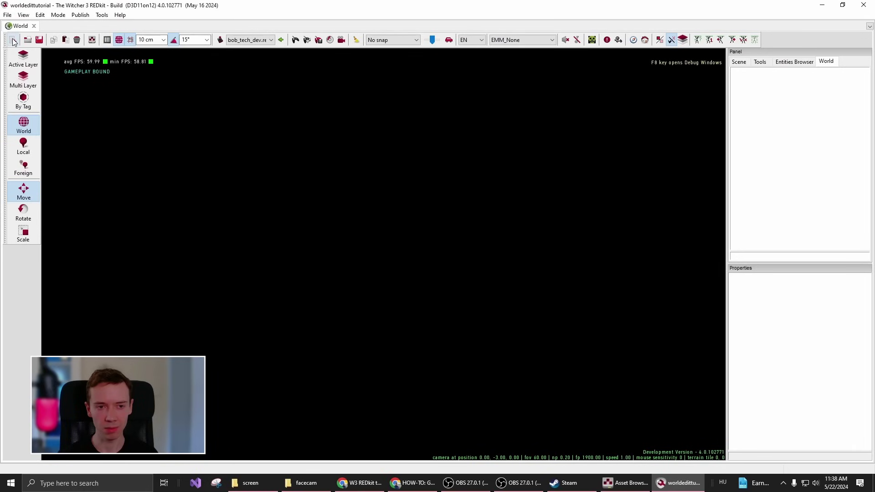
{"action": "left_click", "coordinate": [13, 41]}
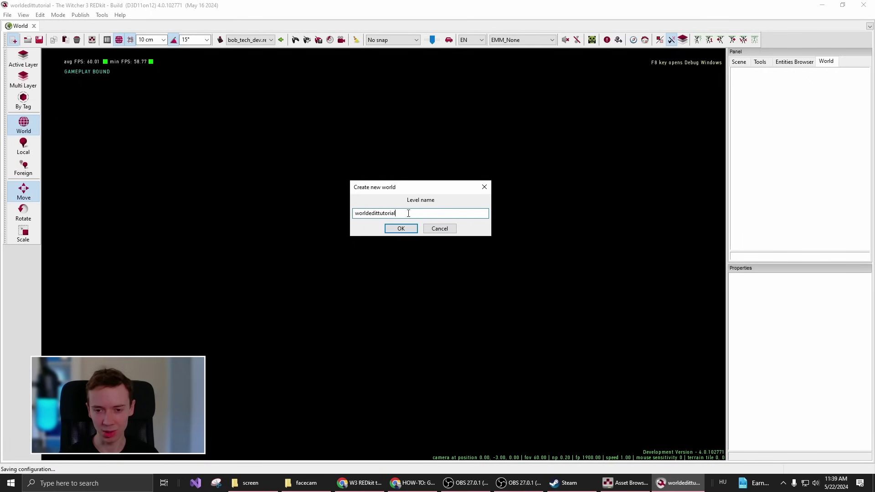
{"action": "left_click_drag", "start_coordinate": [396, 216], "coordinate": [359, 225]}
{"action": "left_click", "coordinate": [400, 229]}
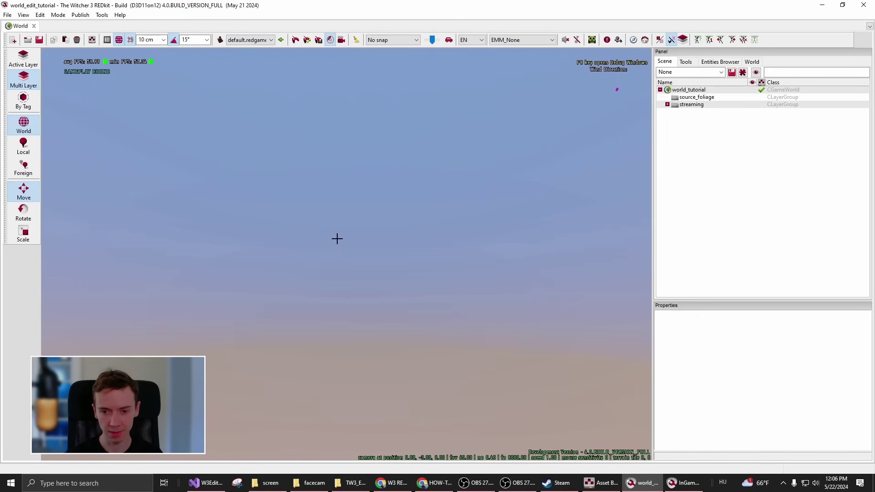
Open the Terrain Edit Tools window and place it over the viewport, clear of the list of tools
{"action": "right_click_drag", "start_coordinate": [404, 246], "coordinate": [401, 265]}
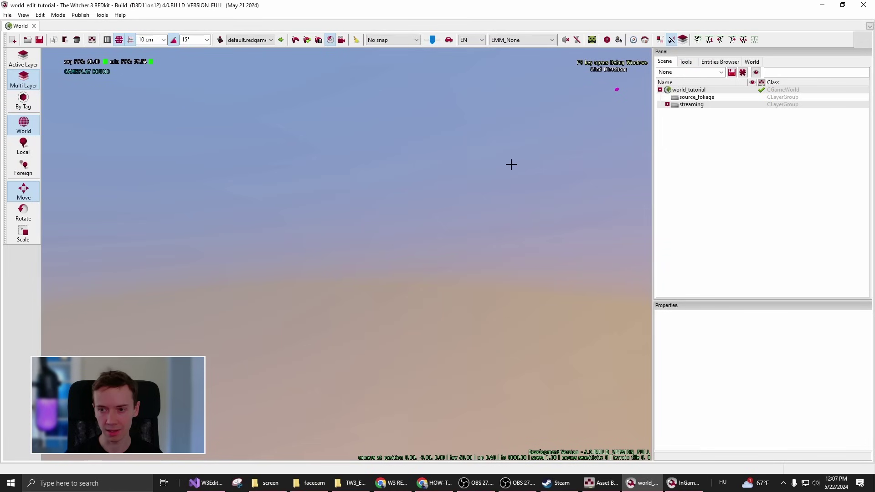
{"action": "left_click", "coordinate": [689, 63]}
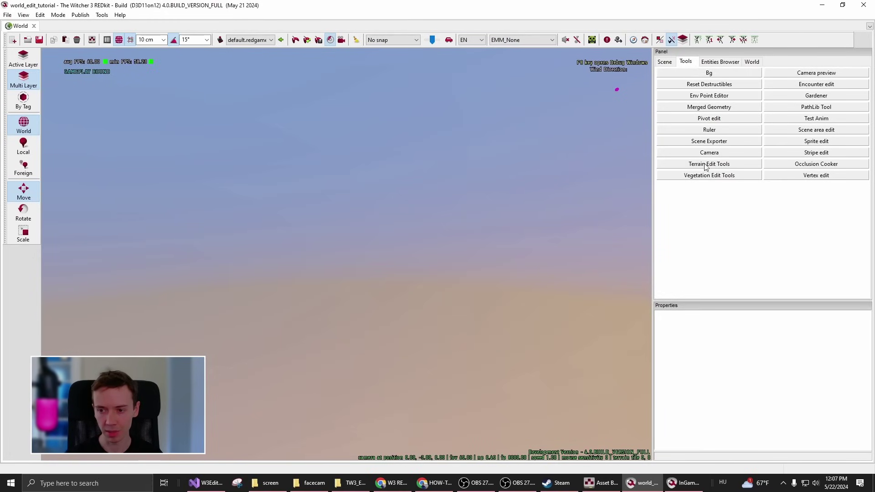
{"action": "left_click", "coordinate": [741, 167]}
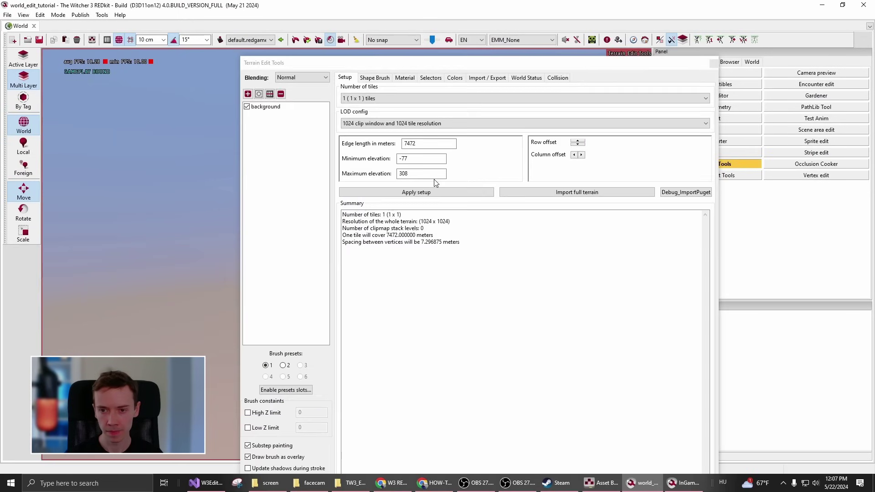
{"action": "left_click_drag", "start_coordinate": [511, 65], "coordinate": [437, 48]}
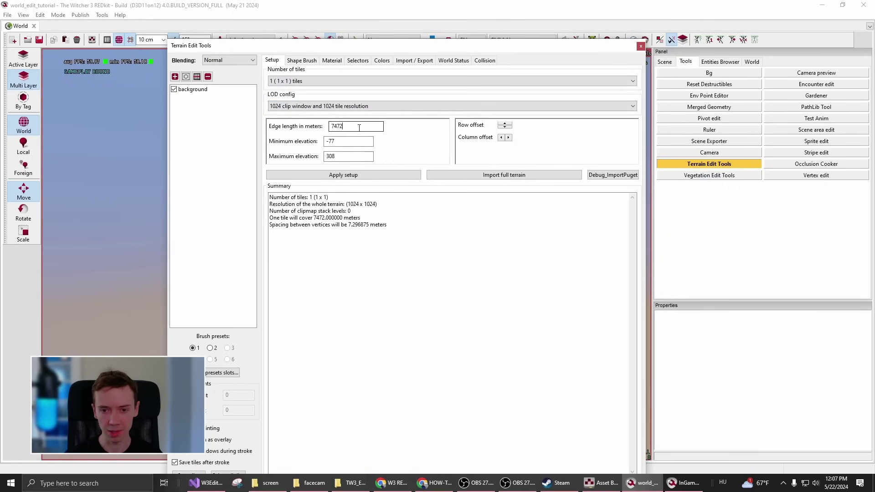
Examine the edge length, minimum elevation and maximum elevation settings in the terrain setup
{"action": "key", "text": "Tab"}
{"action": "key", "text": "Tab"}
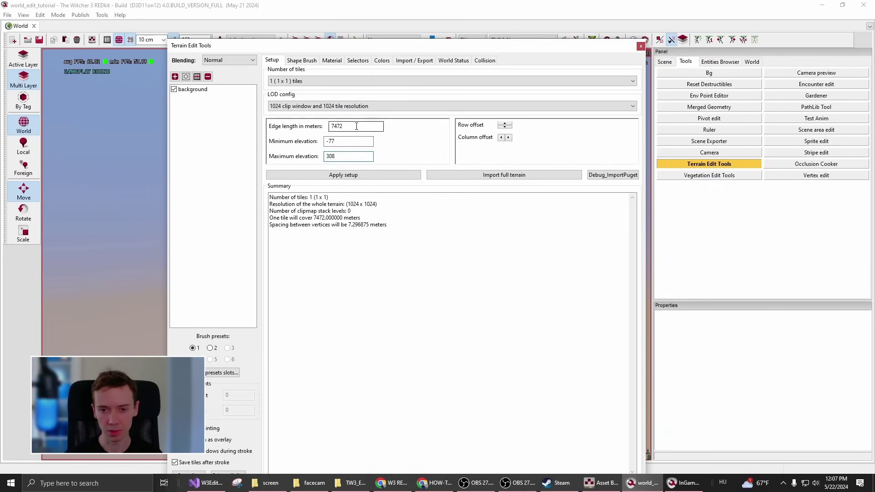
{"action": "key", "text": "Tab"}
{"action": "key", "text": "Tab"}
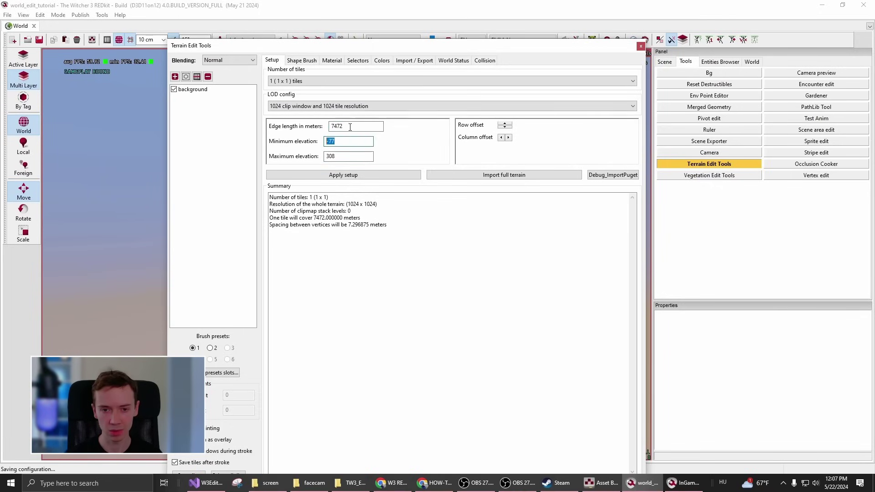
{"action": "left_click", "coordinate": [350, 127]}
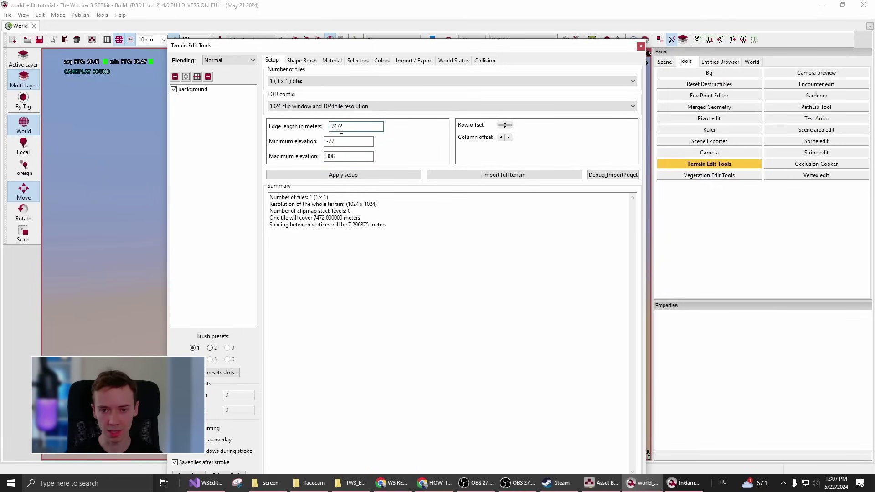
{"action": "left_click", "coordinate": [345, 128]}
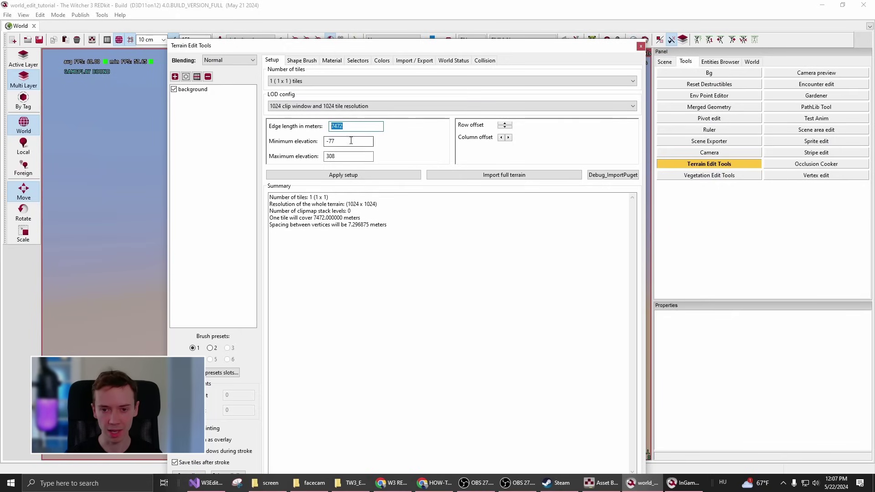
{"action": "left_click_drag", "start_coordinate": [337, 141], "coordinate": [324, 156]}
{"action": "left_click", "coordinate": [343, 143]}
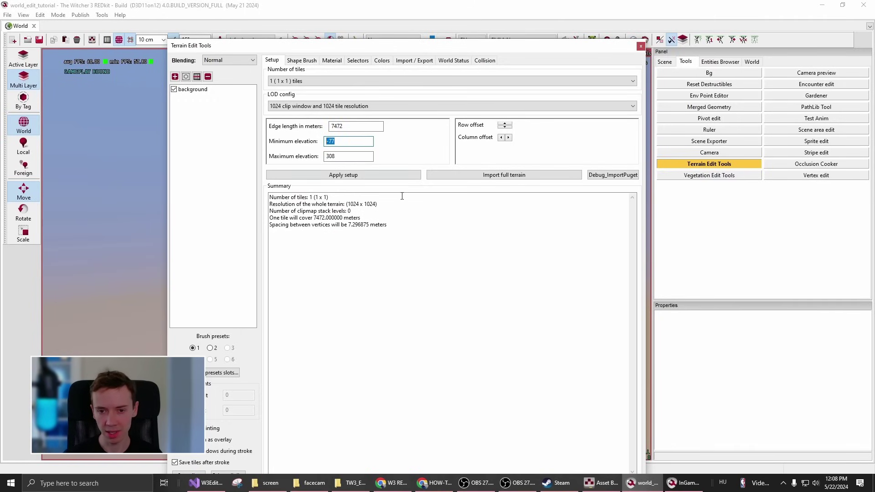
{"action": "key", "text": "Tab"}
{"action": "left_click_drag", "start_coordinate": [336, 156], "coordinate": [318, 157]}
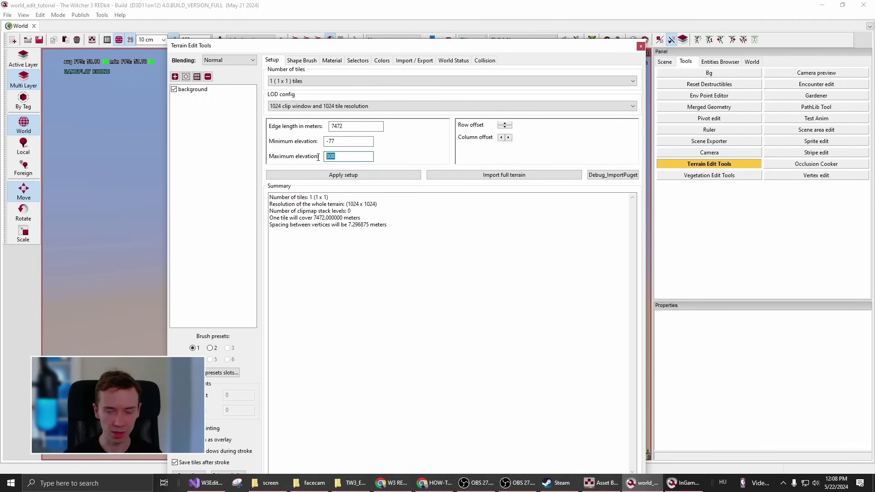
{"action": "left_click", "coordinate": [346, 157]}
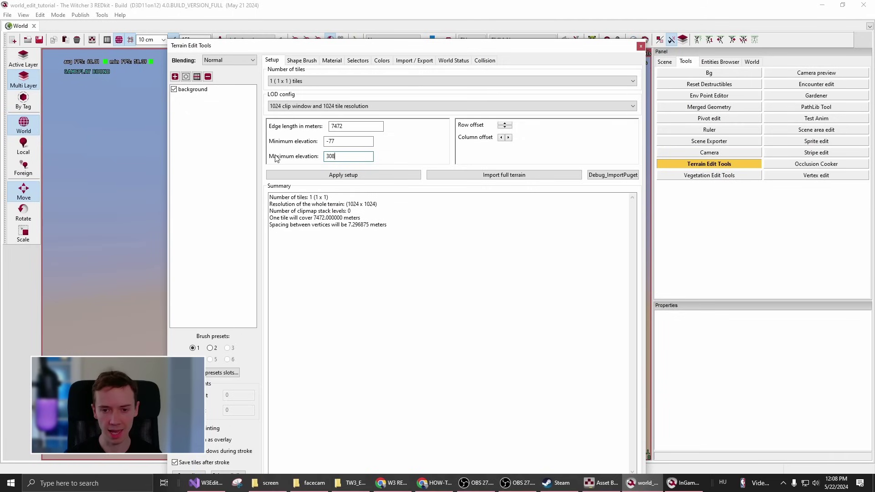
{"action": "left_click_drag", "start_coordinate": [344, 156], "coordinate": [325, 157]}
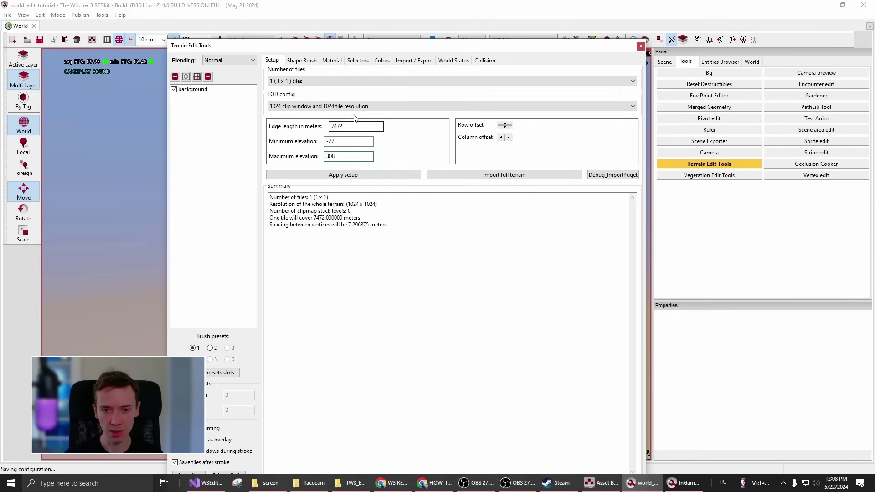
Set the terrain to 64 (8 x 8) tiles with the 1024 clip window and 1024 tile resolution LOD configuration
{"action": "left_click", "coordinate": [309, 81]}
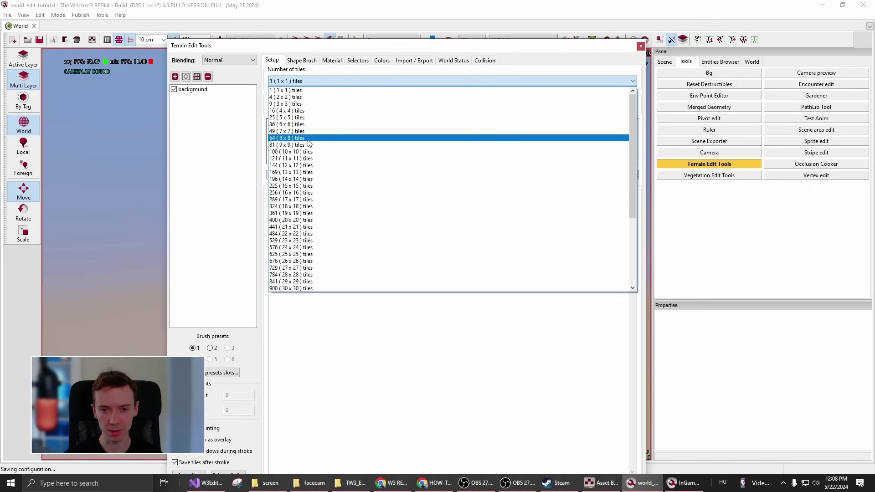
{"action": "left_click", "coordinate": [307, 139]}
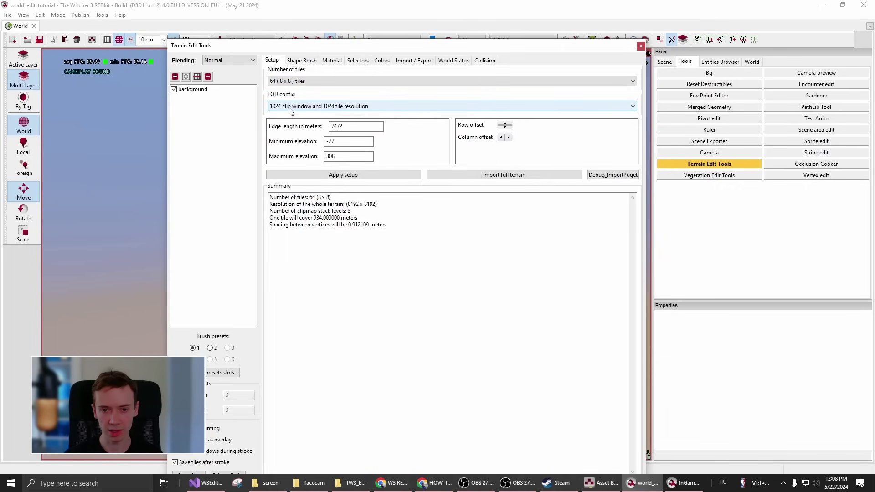
{"action": "left_click", "coordinate": [349, 108]}
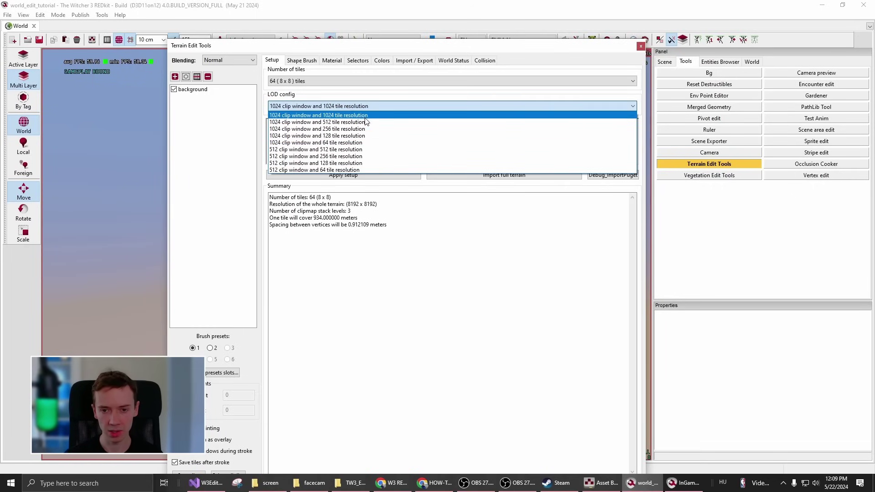
{"action": "left_click", "coordinate": [344, 115]}
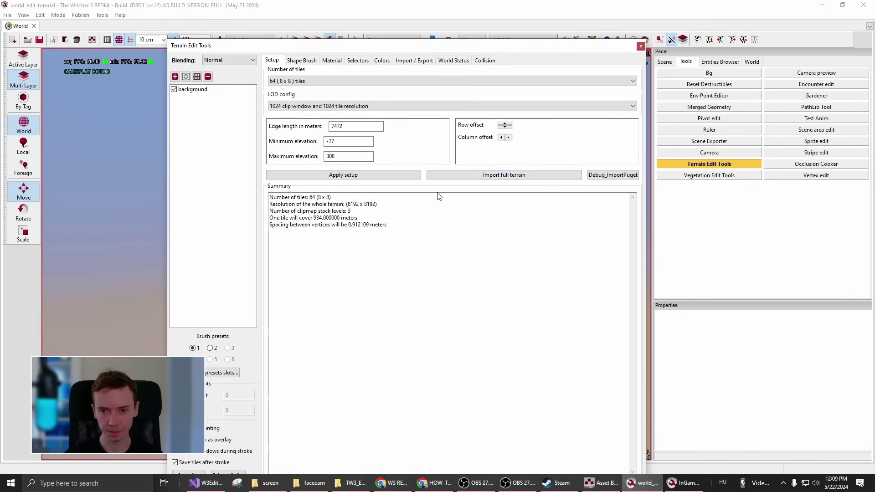
Review the terrain import and export options and apply the terrain setup
{"action": "left_click", "coordinate": [511, 178]}
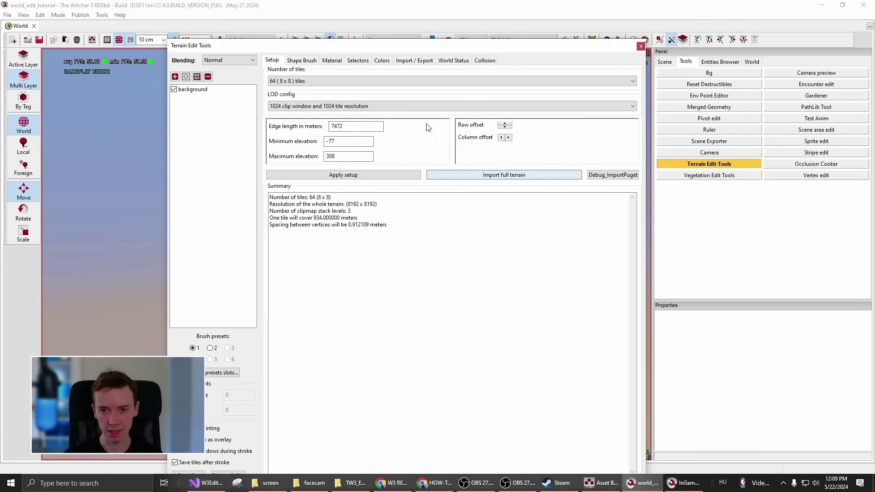
{"action": "left_click", "coordinate": [413, 63]}
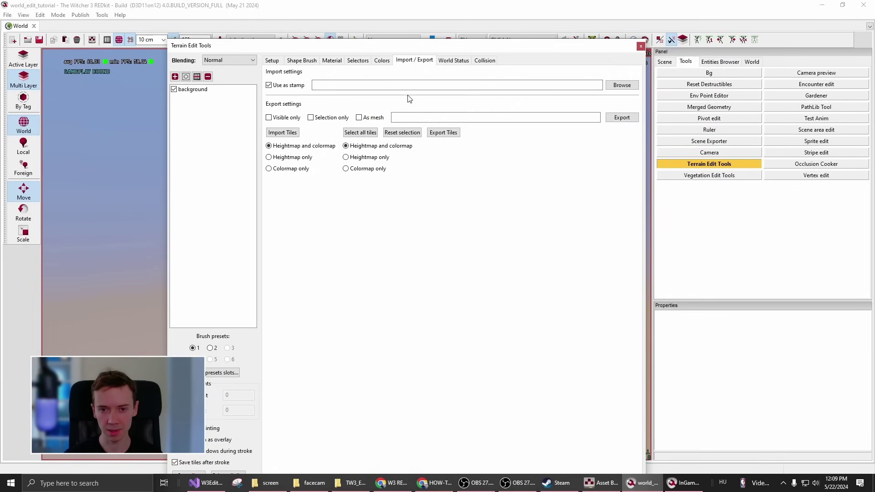
{"action": "left_click", "coordinate": [277, 62]}
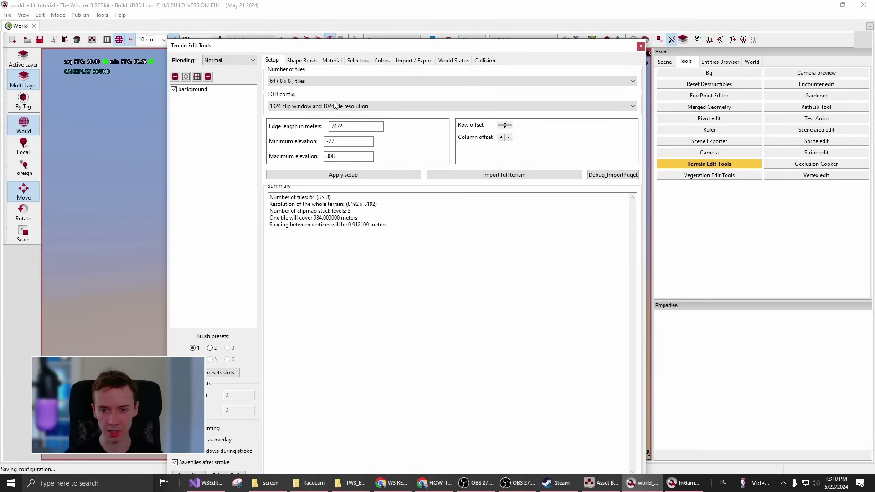
{"action": "left_click", "coordinate": [404, 176]}
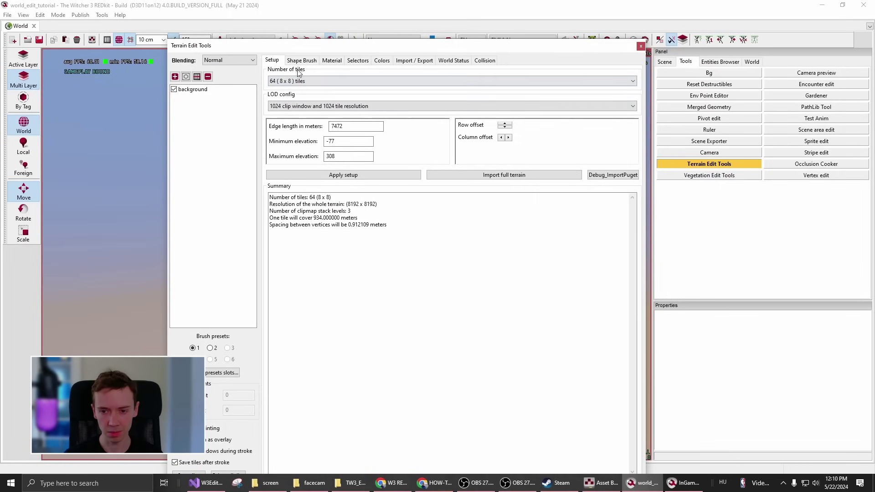
Apply the terrain setup and reposition the Terrain Edit Tools window over the viewport
{"action": "left_click", "coordinate": [326, 178]}
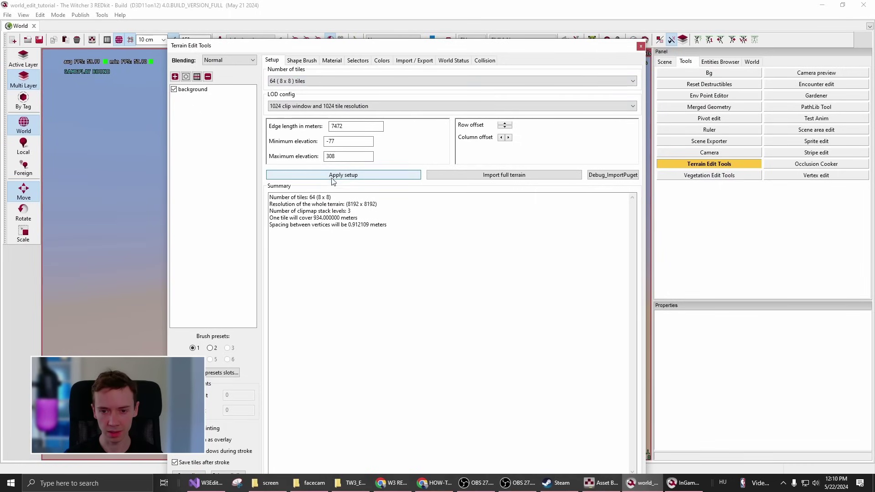
{"action": "left_click", "coordinate": [364, 179]}
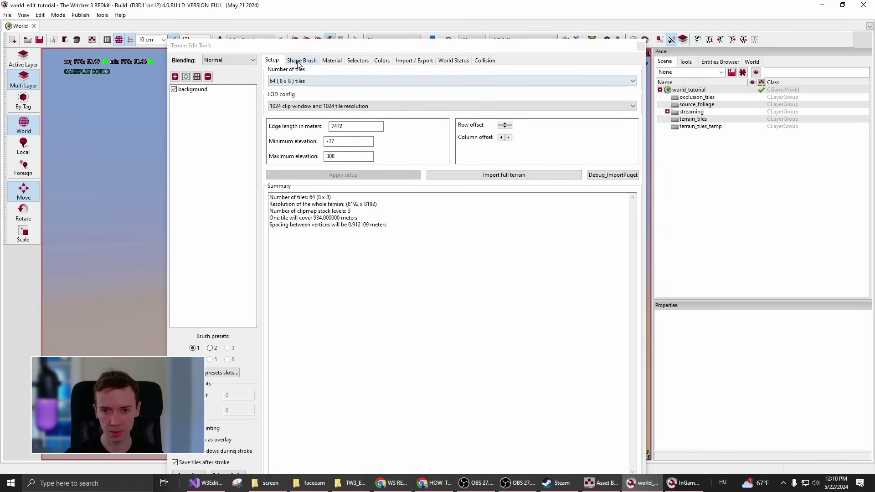
{"action": "left_click_drag", "start_coordinate": [370, 48], "coordinate": [667, 106]}
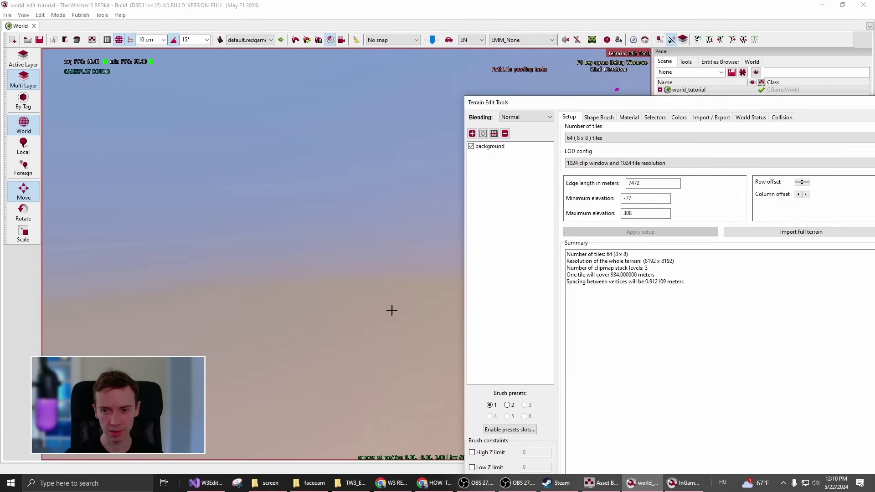
{"action": "left_click_drag", "start_coordinate": [565, 108], "coordinate": [229, 75]}
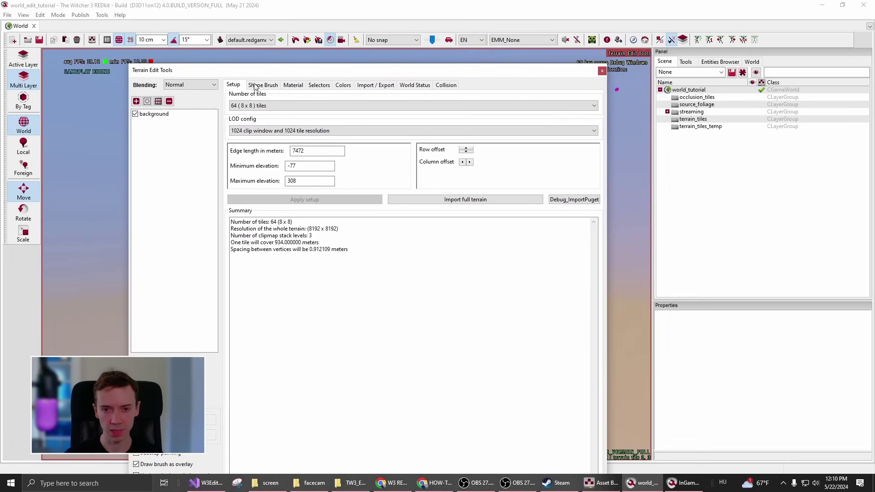
Show the terrain material settings and move the Terrain Edit Tools window briefly aside to check the viewport
{"action": "left_click", "coordinate": [293, 86]}
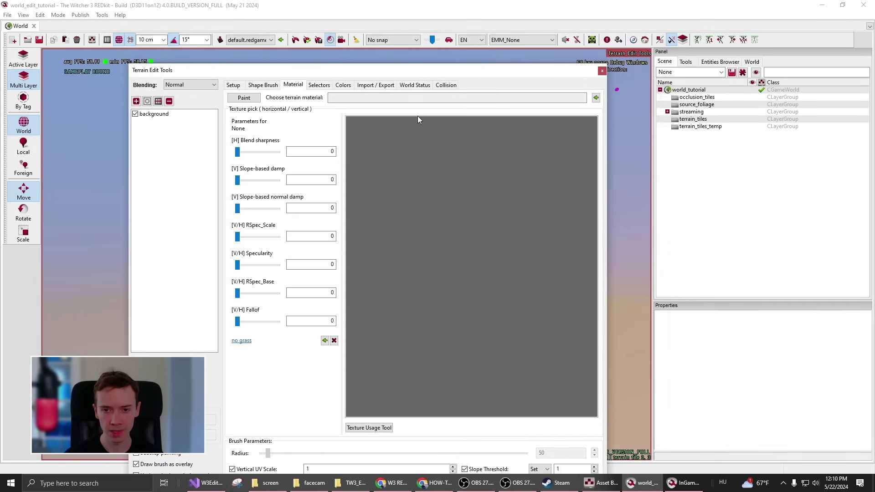
{"action": "left_click_drag", "start_coordinate": [386, 74], "coordinate": [472, 383]}
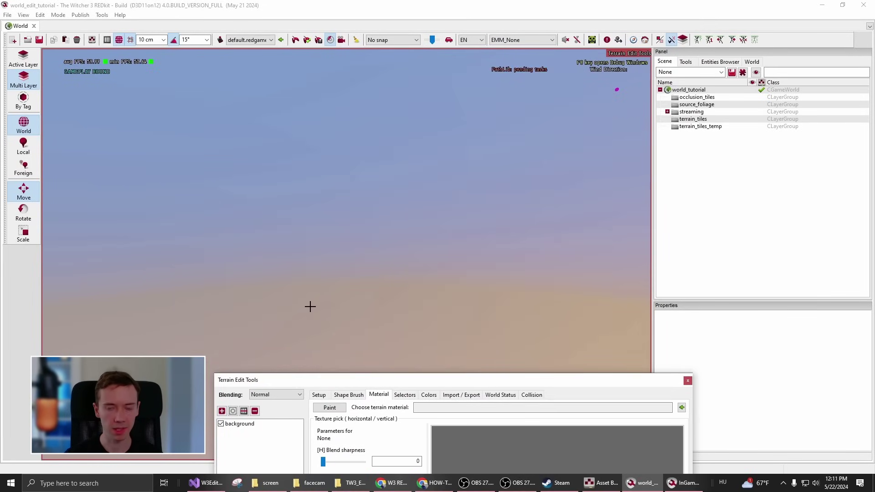
{"action": "left_click_drag", "start_coordinate": [389, 383], "coordinate": [276, 93]}
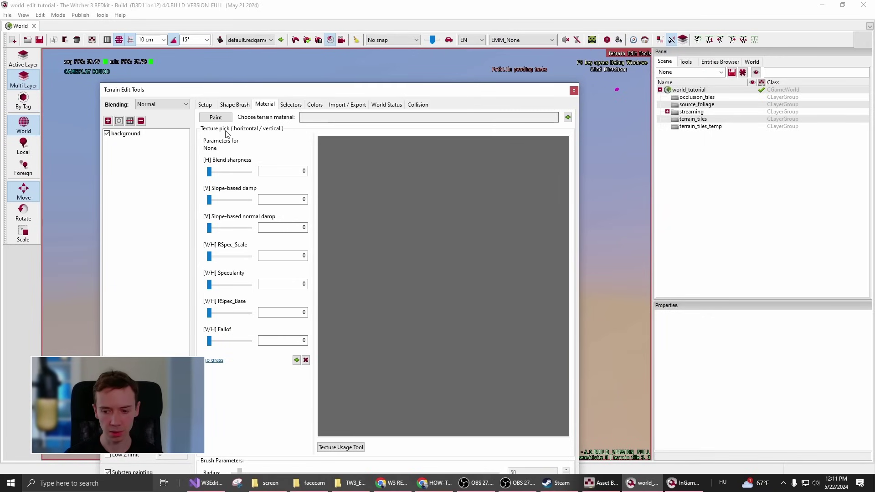
{"action": "mouse_move", "coordinate": [602, 487]}
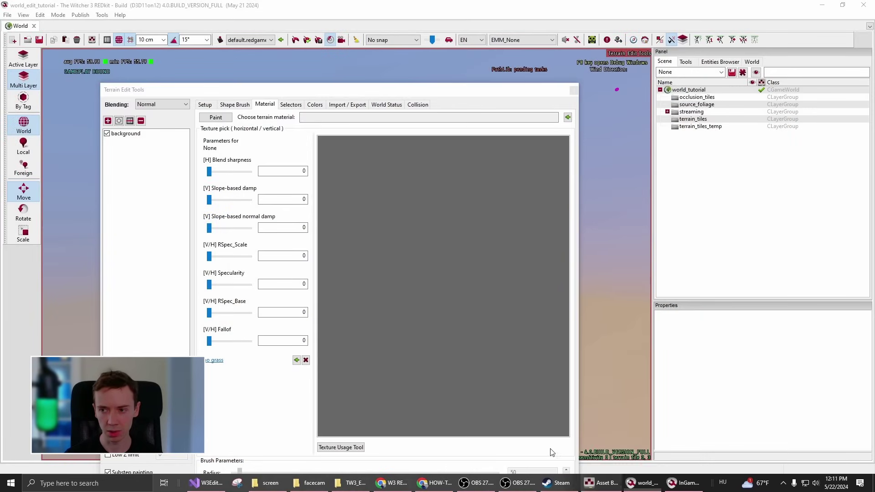
{"action": "left_click", "coordinate": [553, 449]}
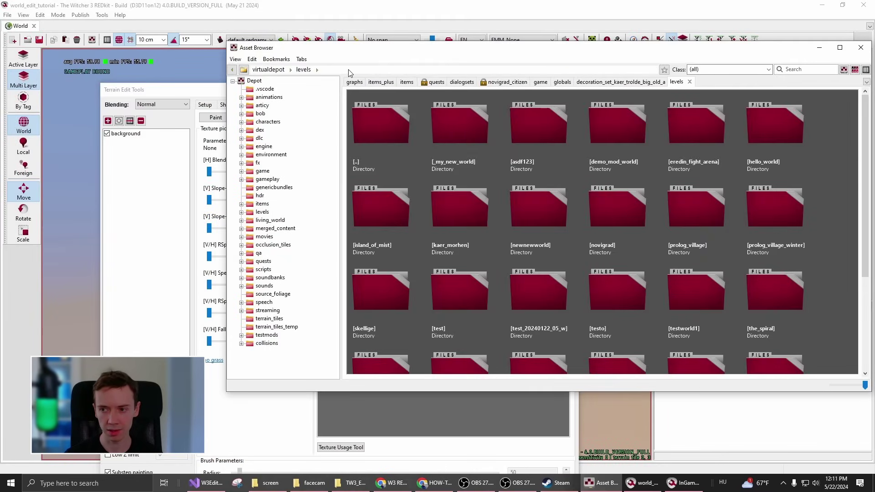
{"action": "left_click", "coordinate": [860, 47]}
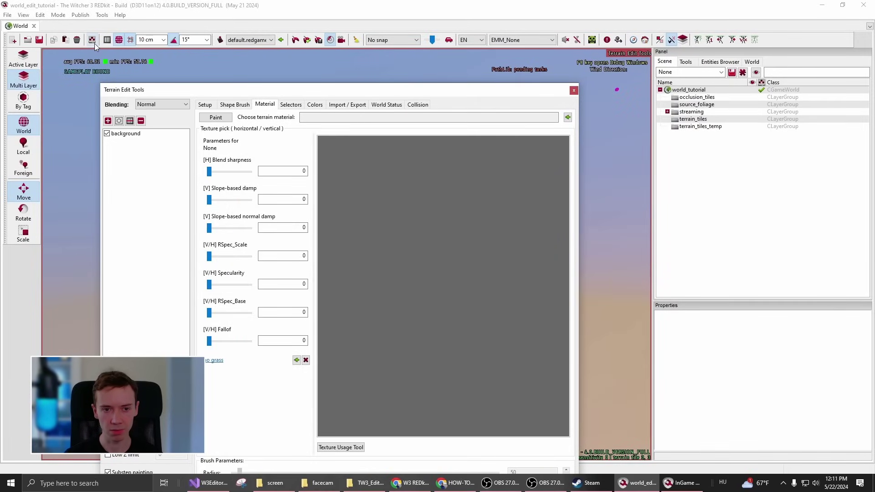
Open the Asset Browser with its depot folder tree shown and select the levels folder
{"action": "left_click", "coordinate": [91, 41]}
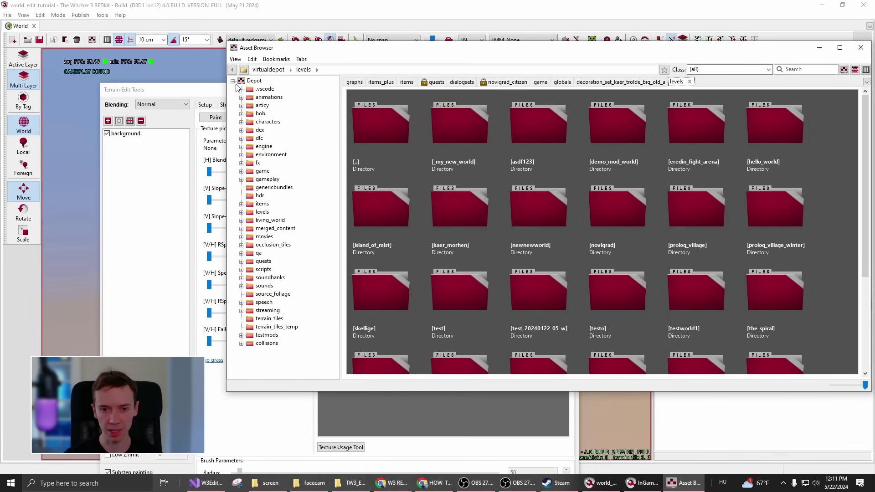
{"action": "left_click", "coordinate": [232, 70]}
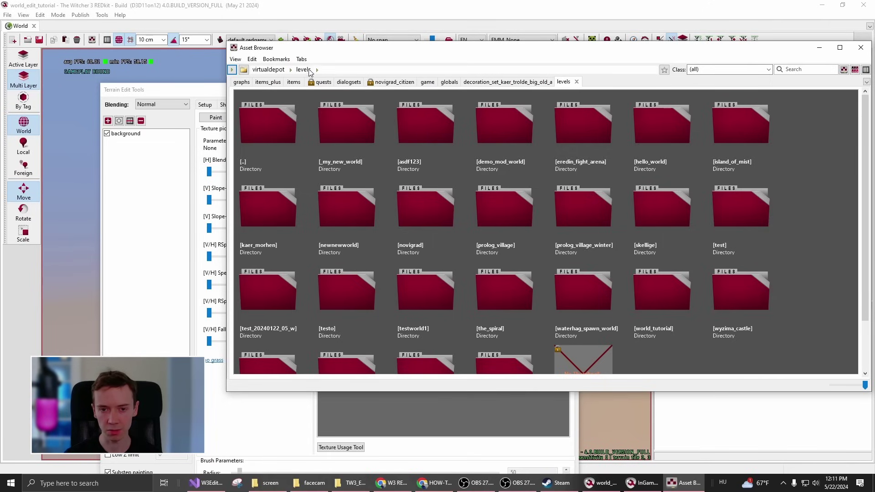
{"action": "left_click", "coordinate": [262, 72]}
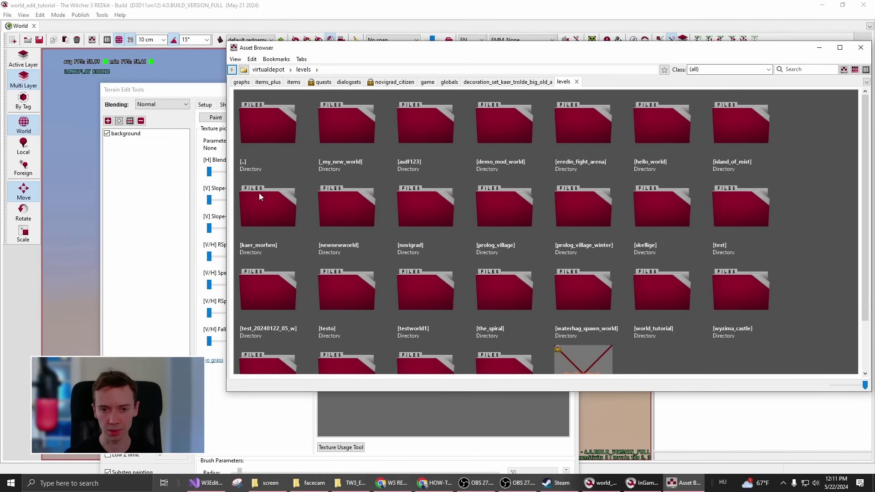
{"action": "left_click", "coordinate": [231, 71]}
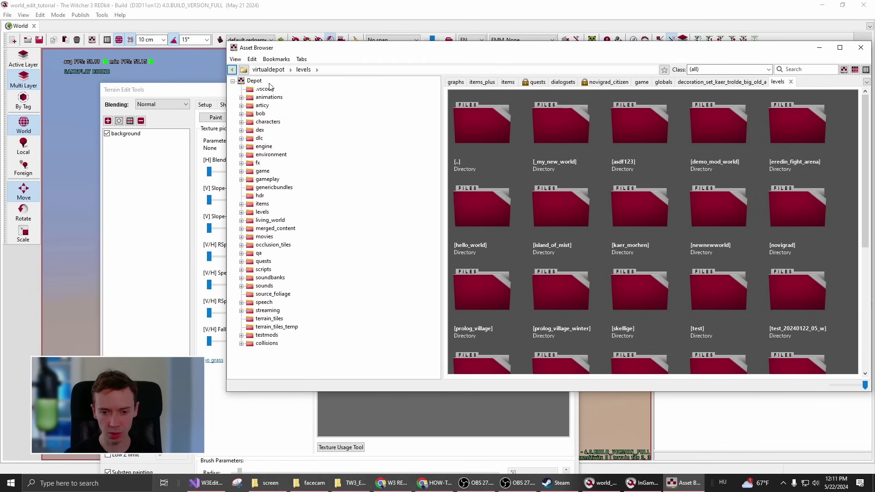
{"action": "double_click", "coordinate": [261, 212]}
{"action": "left_click", "coordinate": [241, 172]}
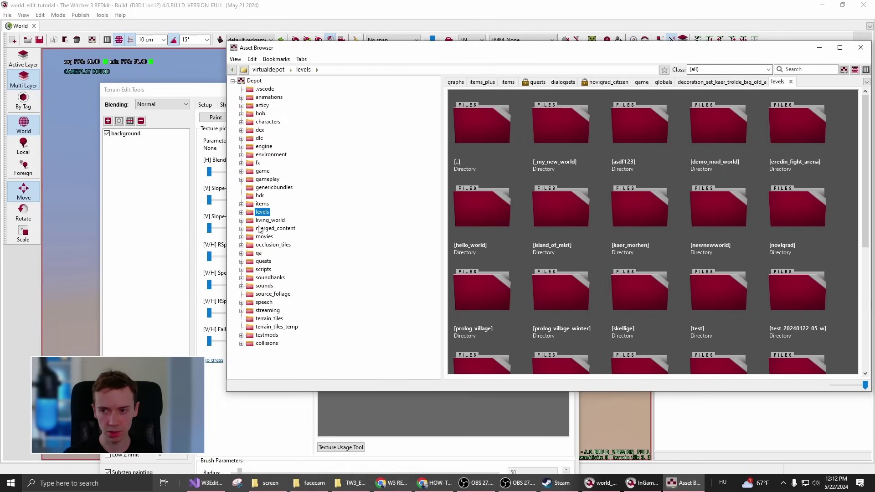
Search the depot for terrain_material
{"action": "left_click_drag", "start_coordinate": [732, 48], "coordinate": [627, 37]}
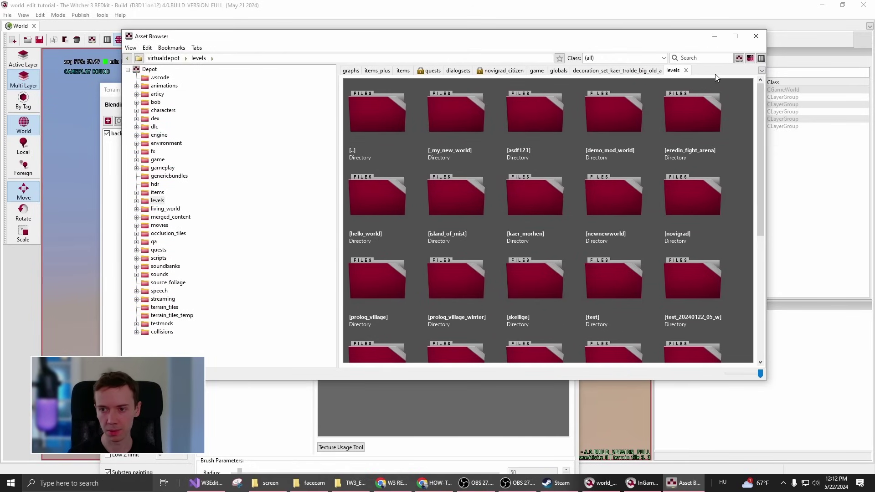
{"action": "type", "text": "mater"}
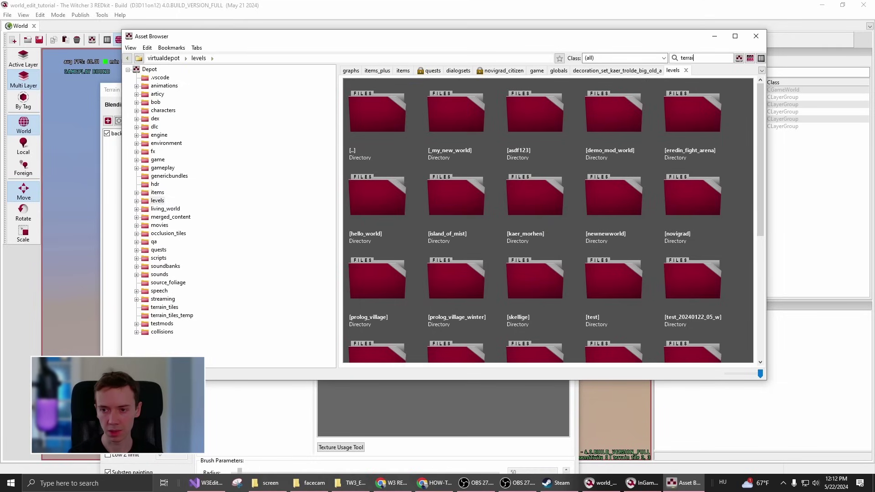
{"action": "type", "text": "in_material"}
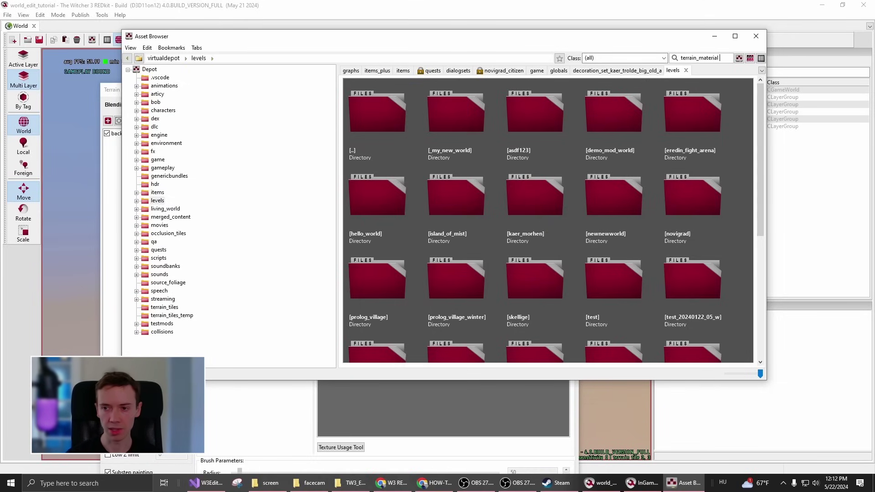
{"action": "left_click", "coordinate": [739, 58]}
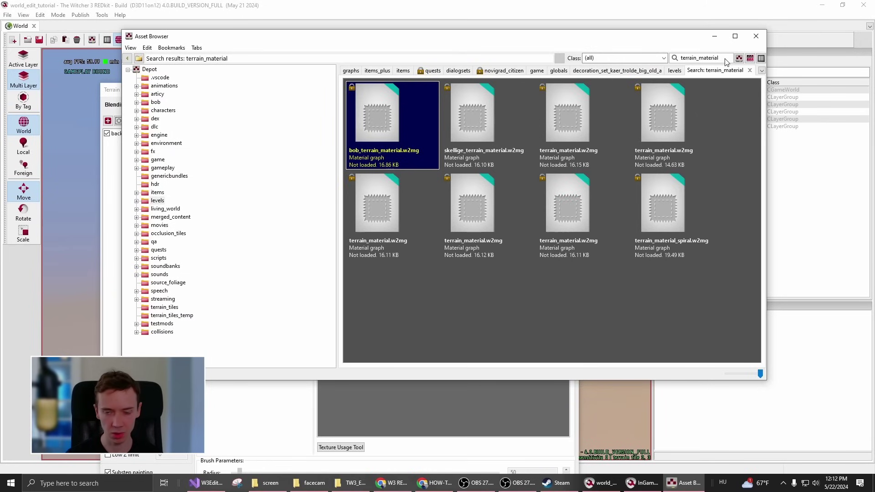
Select skellige_terrain_material.w2mg among the search results and go to its resource home folder
{"action": "left_click", "coordinate": [352, 251]}
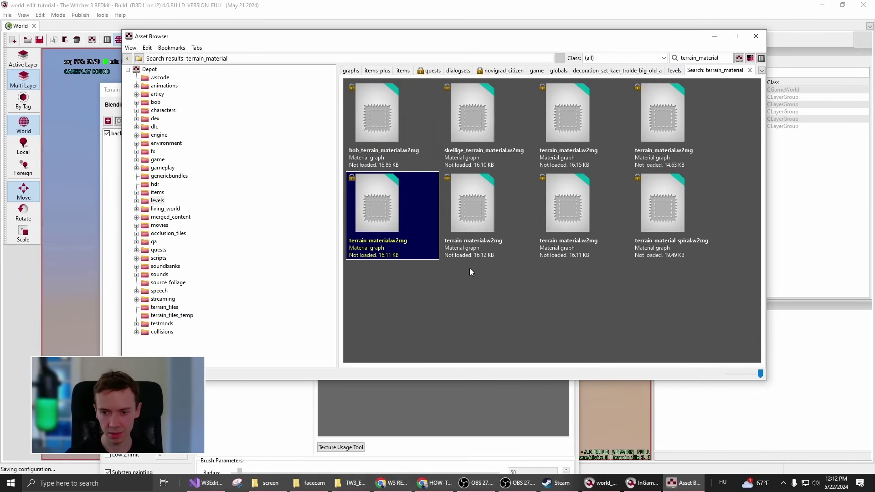
{"action": "left_click", "coordinate": [469, 138]}
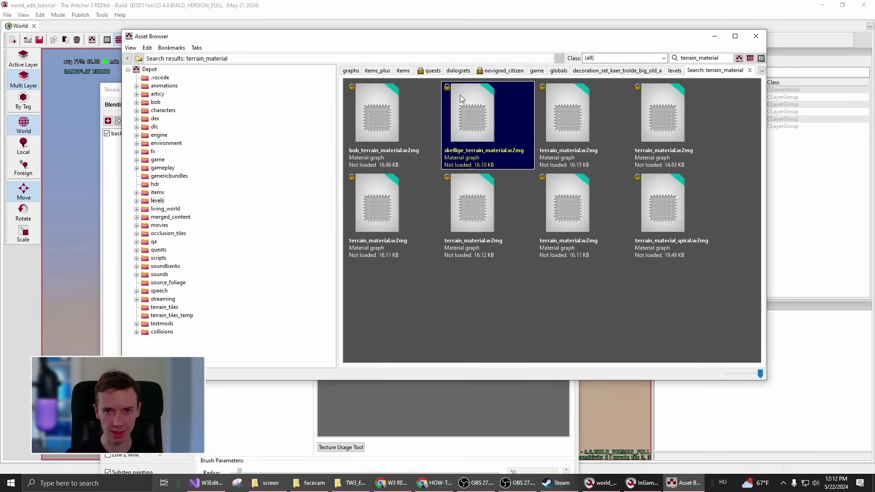
{"action": "right_click", "coordinate": [479, 127]}
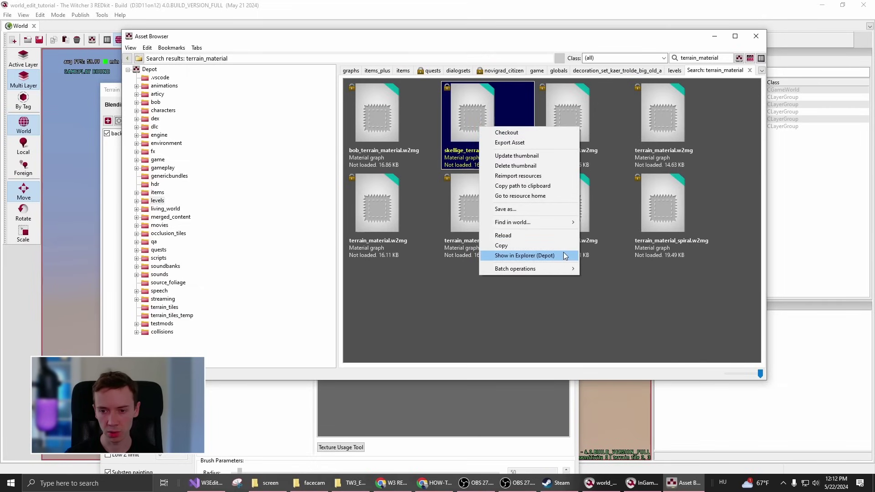
{"action": "right_click", "coordinate": [458, 112]}
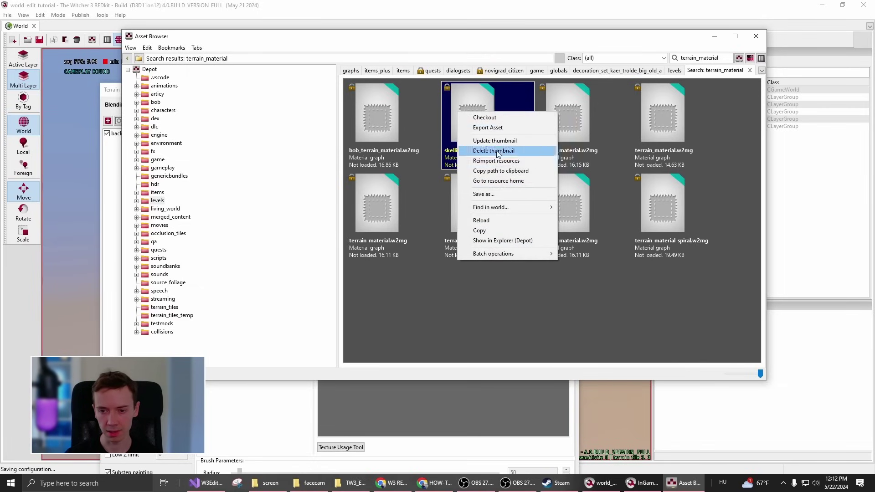
{"action": "left_click", "coordinate": [537, 181]}
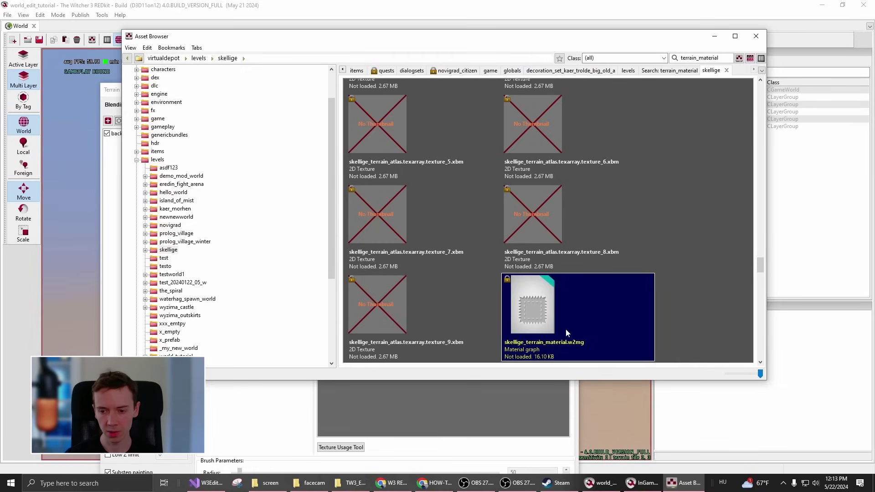
Copy the path of skellige_terrain_material.w2mg to the clipboard and leave that file selected in the skellige folder
{"action": "right_click", "coordinate": [561, 316]}
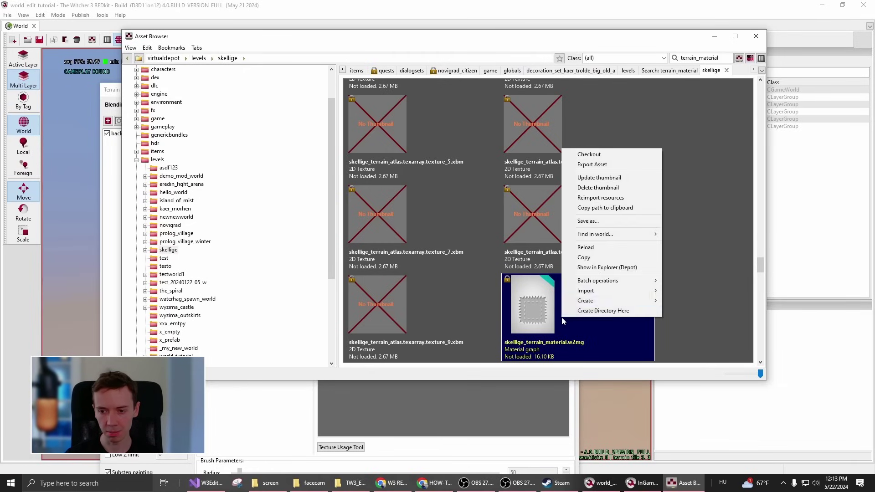
{"action": "left_click", "coordinate": [639, 207]}
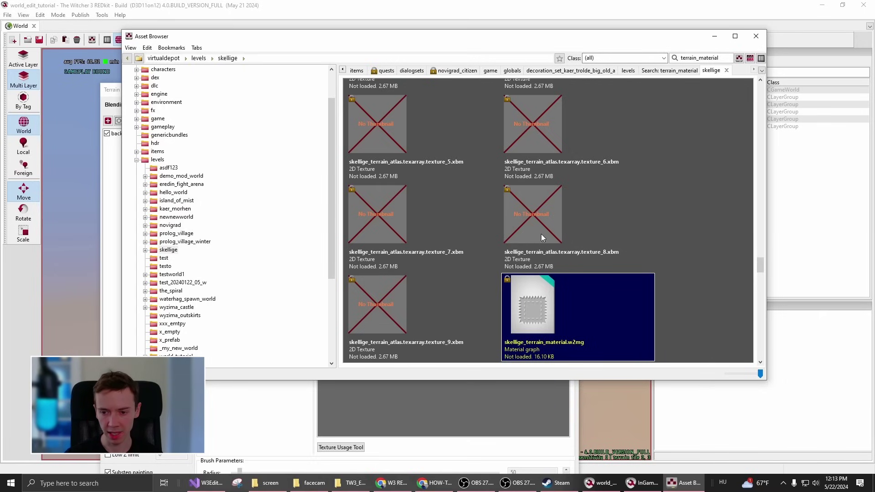
{"action": "left_click", "coordinate": [531, 246]}
{"action": "left_click", "coordinate": [431, 236]}
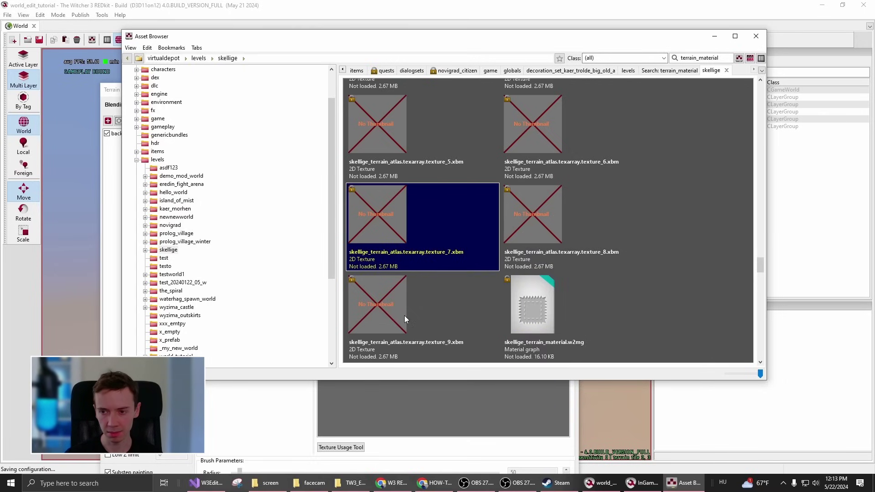
{"action": "left_click", "coordinate": [563, 340]}
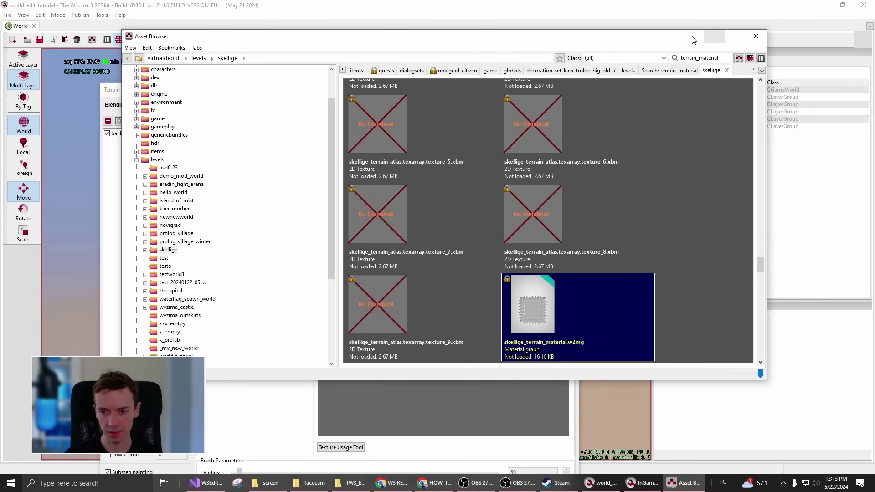
Move the Asset Browser clear of the material settings and assign the selected skellige_terrain_material.w2mg as the terrain material
{"action": "left_click_drag", "start_coordinate": [677, 39], "coordinate": [726, 277]}
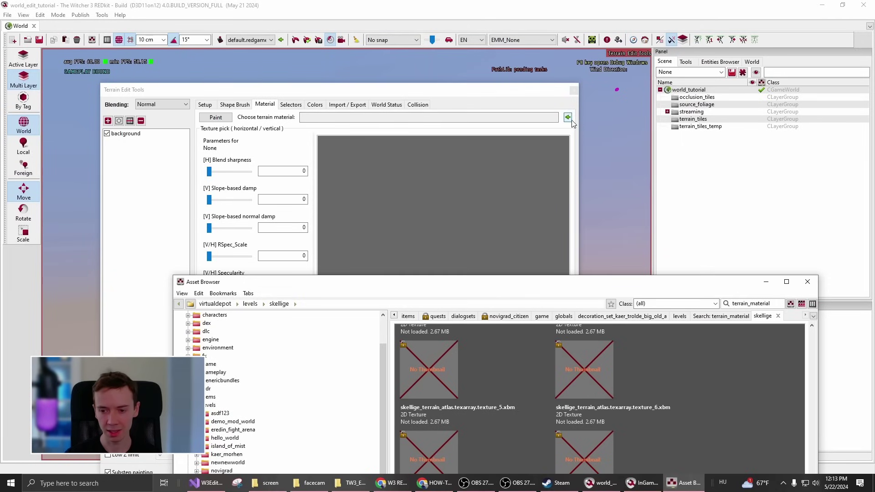
{"action": "left_click_drag", "start_coordinate": [585, 284], "coordinate": [550, 63]}
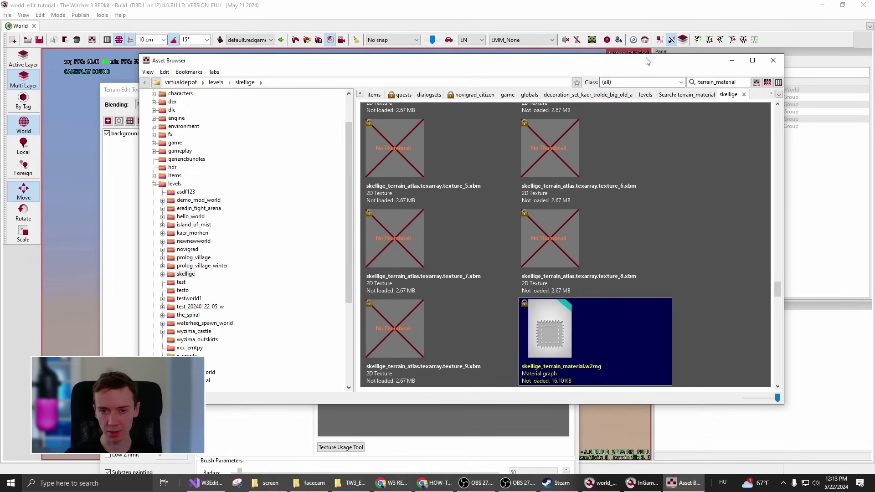
{"action": "left_click_drag", "start_coordinate": [648, 61], "coordinate": [660, 289]}
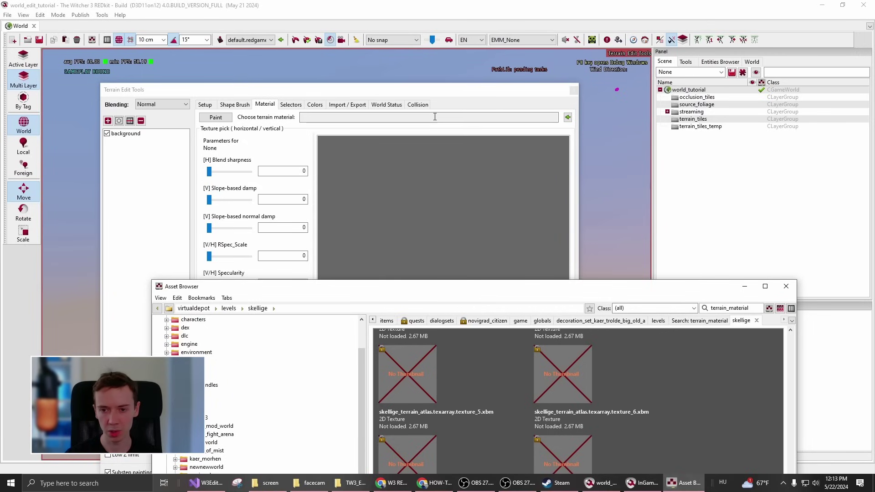
{"action": "left_click", "coordinate": [567, 118]}
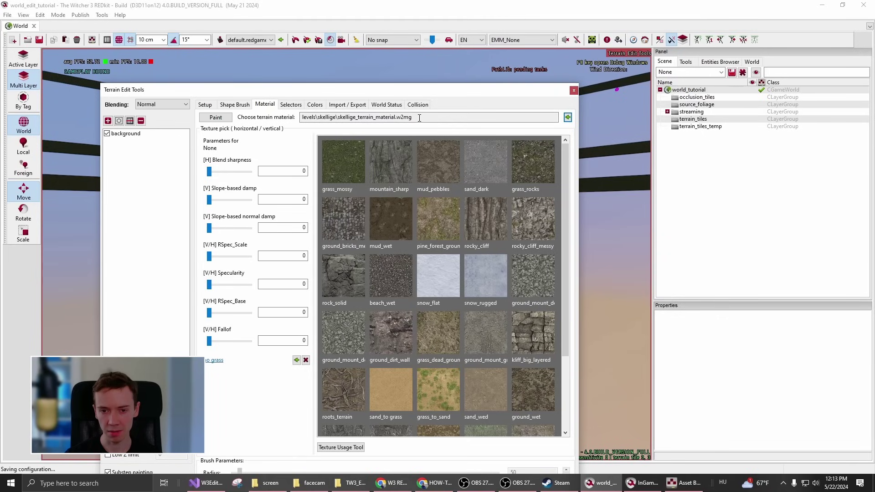
Check the assigned terrain material path and look through the whole list of its textures
{"action": "left_click_drag", "start_coordinate": [420, 118], "coordinate": [297, 118]}
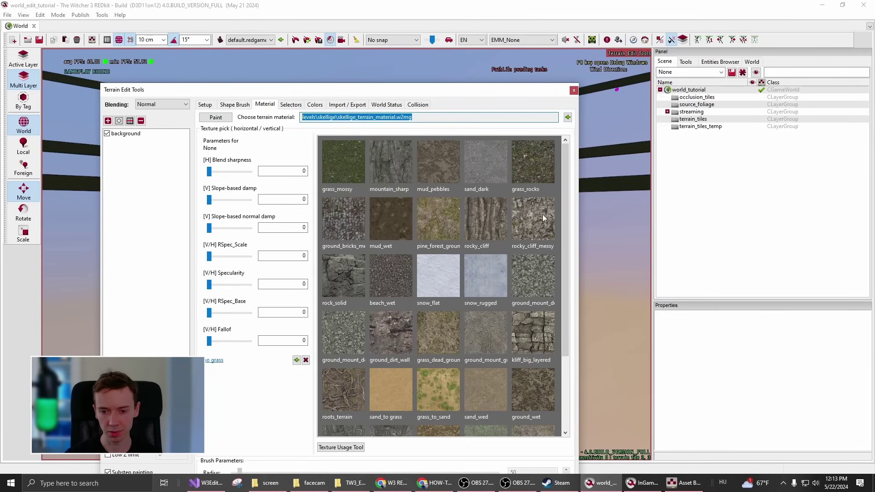
{"action": "scroll", "coordinate": [438, 347], "scroll_direction": "down", "scroll_amount": 3}
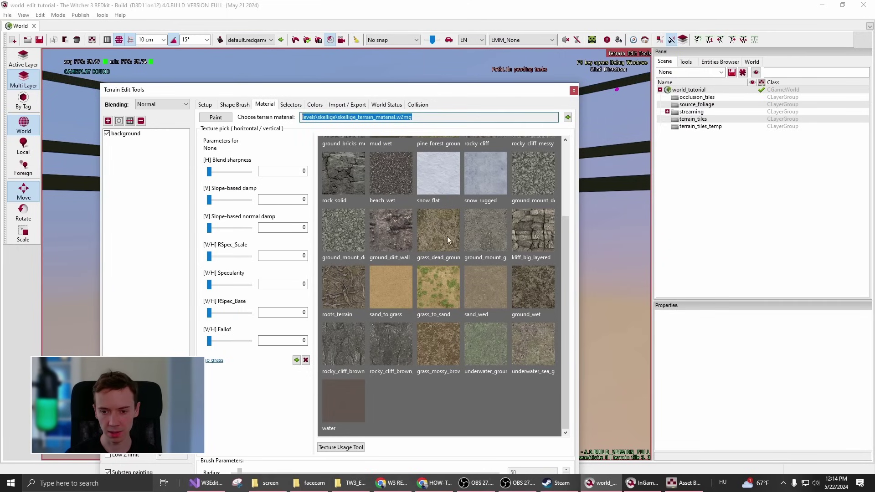
{"action": "scroll", "coordinate": [447, 276], "scroll_direction": "up", "scroll_amount": 3}
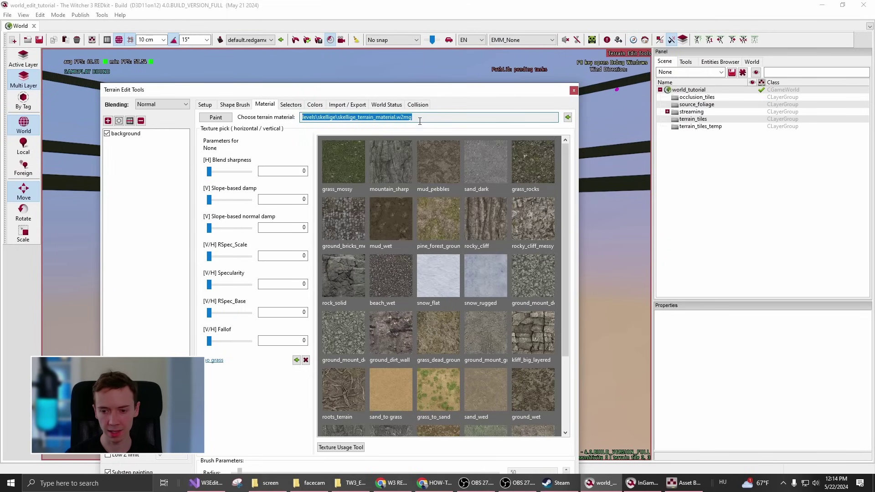
Look through the Skellige terrain textures again and move the Terrain Edit Tools window off the viewport
{"action": "scroll", "coordinate": [512, 297], "scroll_direction": "down", "scroll_amount": 3}
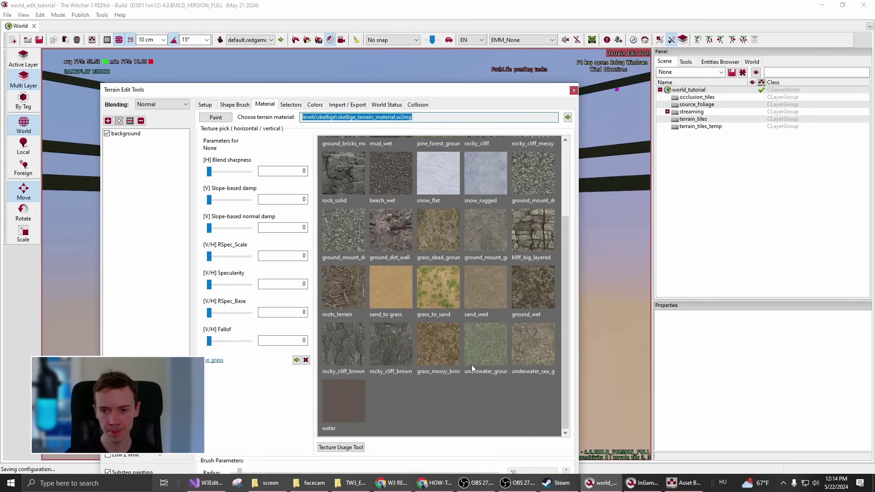
{"action": "scroll", "coordinate": [492, 258], "scroll_direction": "up", "scroll_amount": 3}
{"action": "left_click_drag", "start_coordinate": [476, 93], "coordinate": [0, 273]}
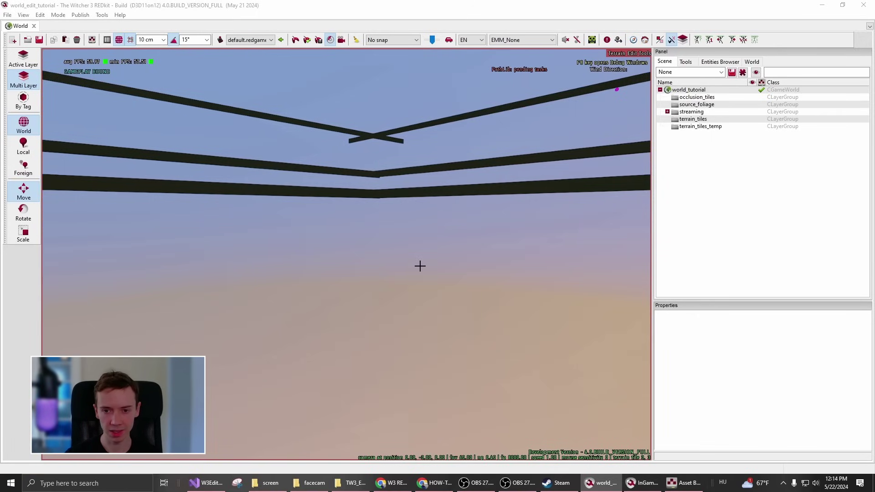
Fly the camera around the world at different speeds and angles to look for the terrain surface
{"action": "right_click_drag", "start_coordinate": [398, 246], "coordinate": [374, 246]}
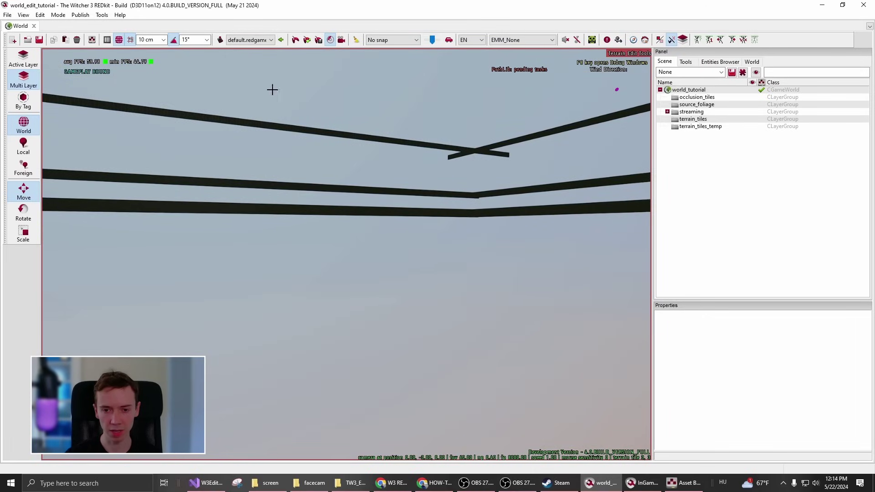
{"action": "right_click_drag", "start_coordinate": [339, 216], "coordinate": [262, 232]}
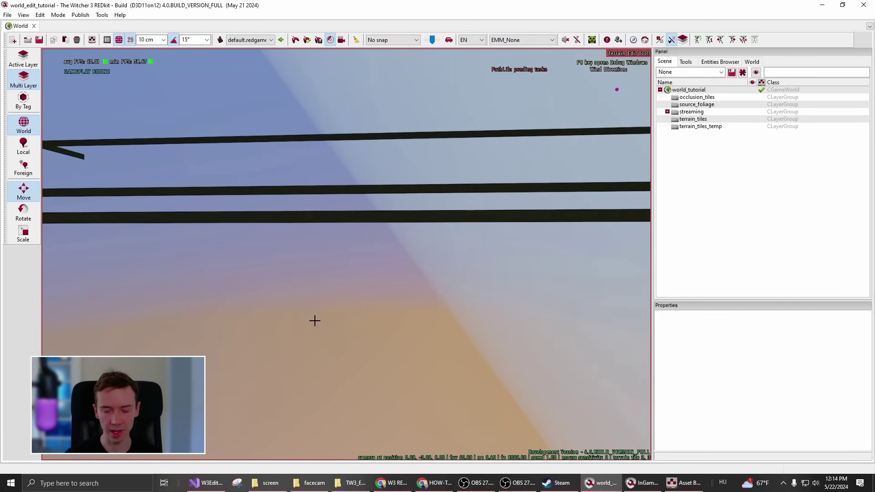
{"action": "right_click_drag", "start_coordinate": [315, 320], "coordinate": [340, 323]}
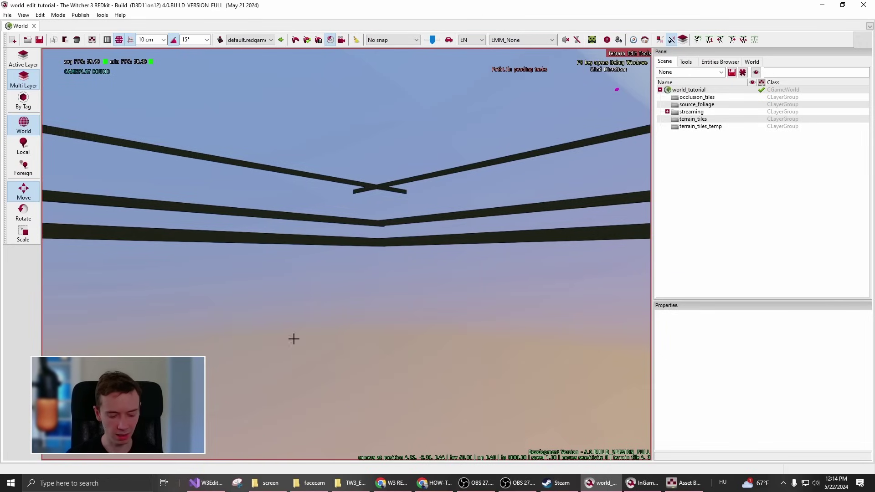
{"action": "right_click_drag", "start_coordinate": [343, 327], "coordinate": [455, 328]}
{"action": "scroll", "coordinate": [466, 321], "scroll_direction": "down", "scroll_amount": 4}
{"action": "scroll", "coordinate": [456, 327], "scroll_direction": "up", "scroll_amount": 4}
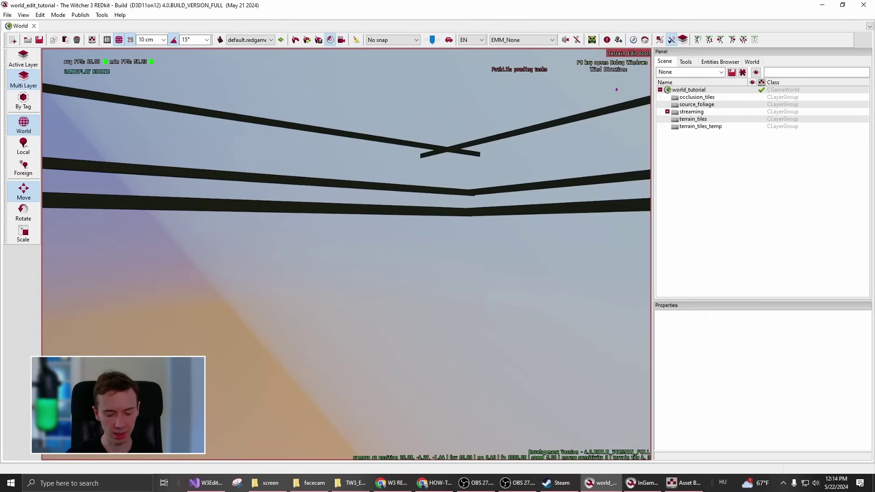
{"action": "key", "text": "q"}
{"action": "key", "text": "e"}
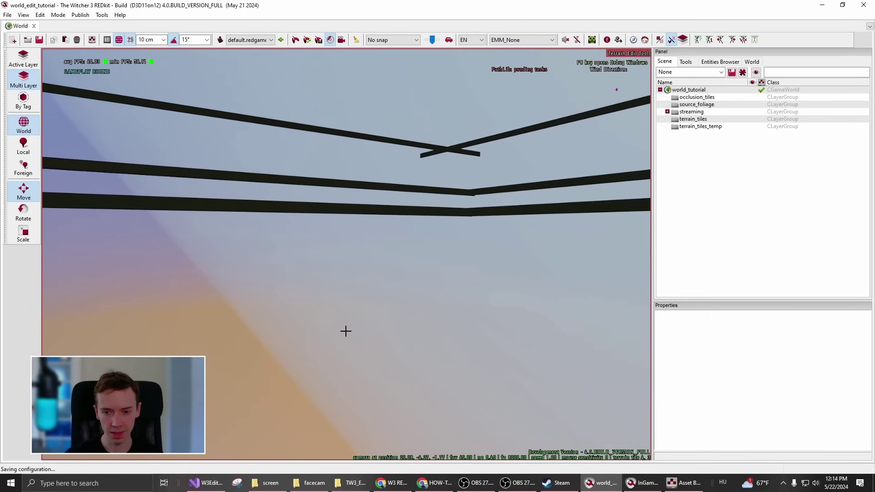
{"action": "scroll", "coordinate": [338, 316], "scroll_direction": "down", "scroll_amount": 4}
{"action": "key", "text": "q"}
{"action": "right_click_drag", "start_coordinate": [352, 307], "coordinate": [373, 322]}
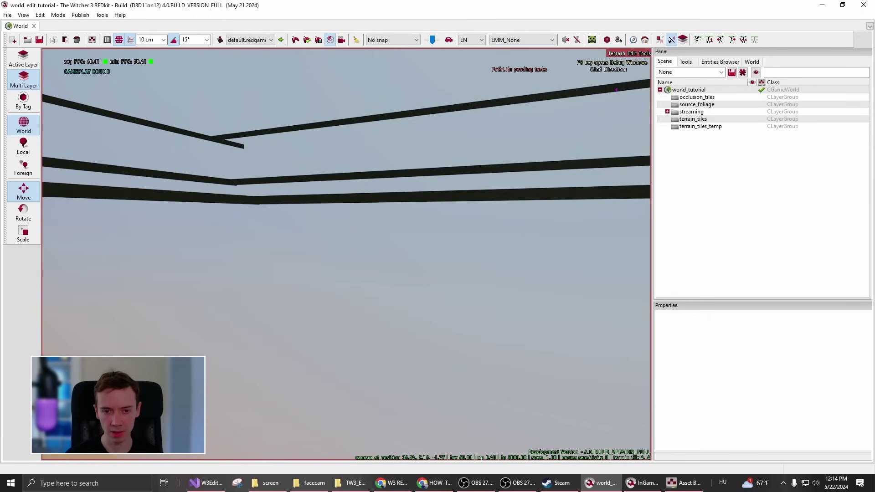
{"action": "right_click_drag", "start_coordinate": [374, 322], "coordinate": [335, 240]}
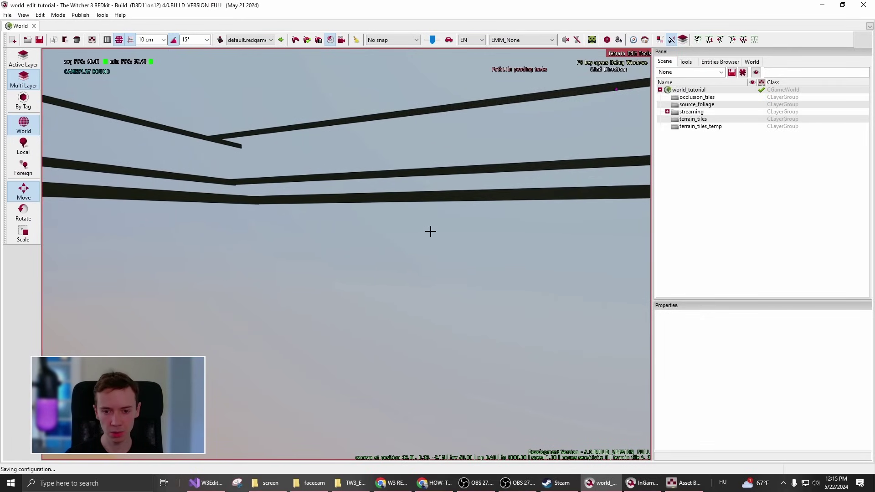
{"action": "right_click_drag", "start_coordinate": [430, 230], "coordinate": [430, 215]}
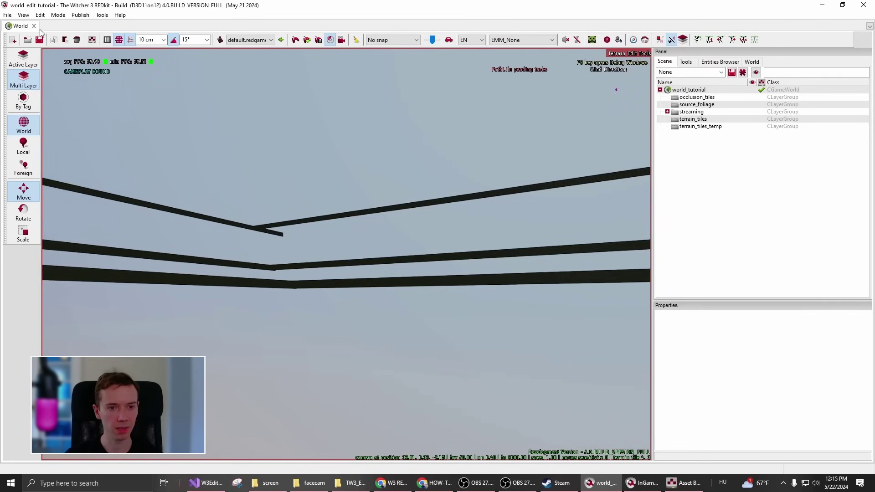
Move the camera to terrain level and tilt the view down onto the ground
{"action": "left_click", "coordinate": [22, 16]}
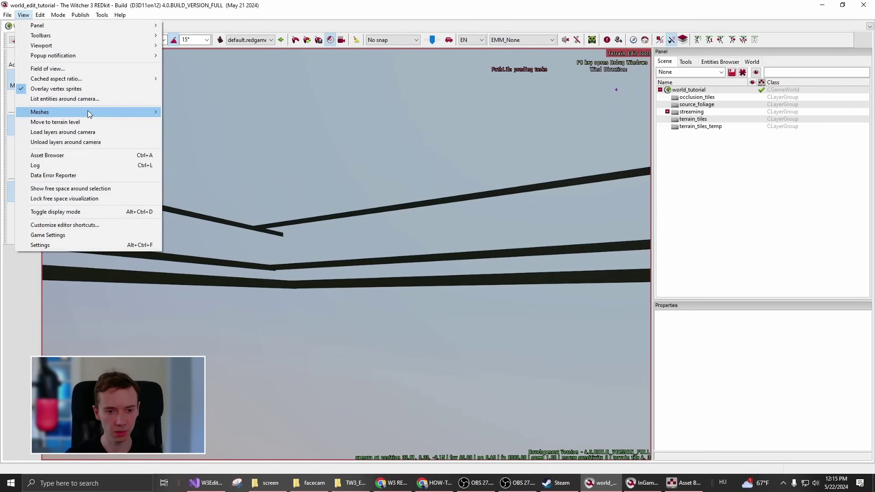
{"action": "mouse_move", "coordinate": [90, 114]}
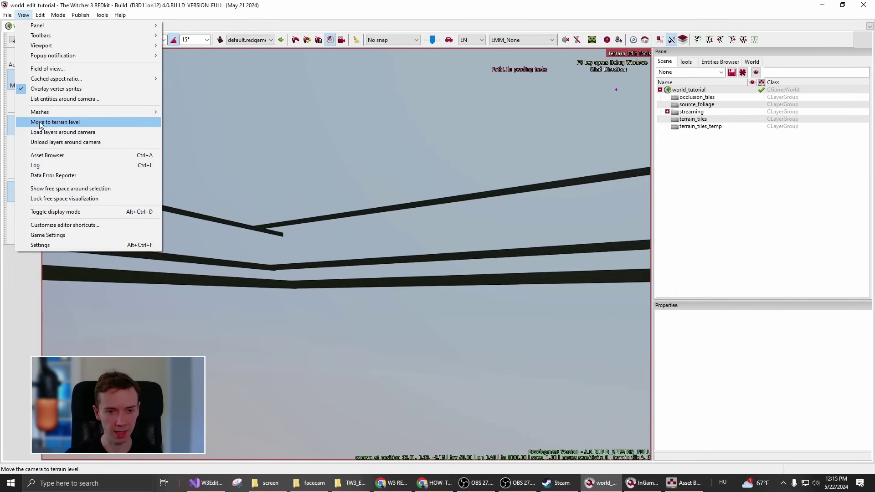
{"action": "left_click", "coordinate": [84, 123]}
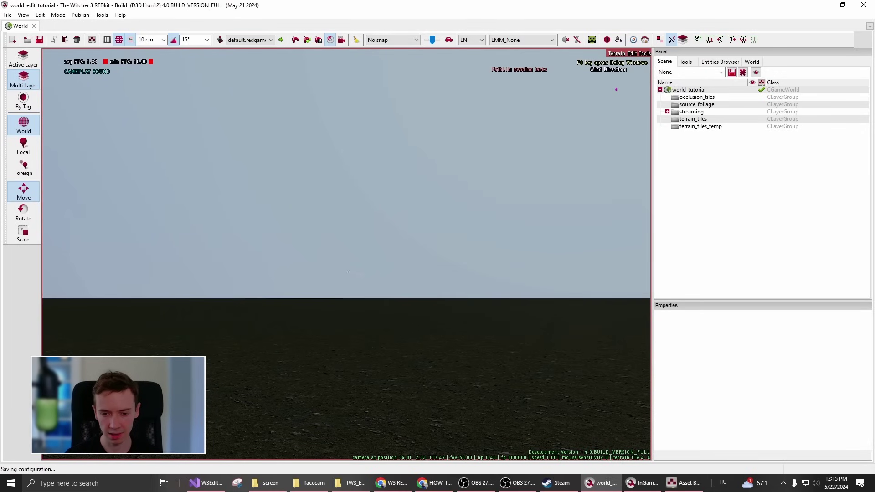
{"action": "mouse_move", "coordinate": [355, 272]}
{"action": "right_mouse_down"}
{"action": "mouse_move", "coordinate": [356, 327]}
{"action": "mouse_move", "coordinate": [396, 308]}
{"action": "mouse_move", "coordinate": [395, 320]}
{"action": "mouse_move", "coordinate": [403, 306]}
{"action": "right_mouse_up"}
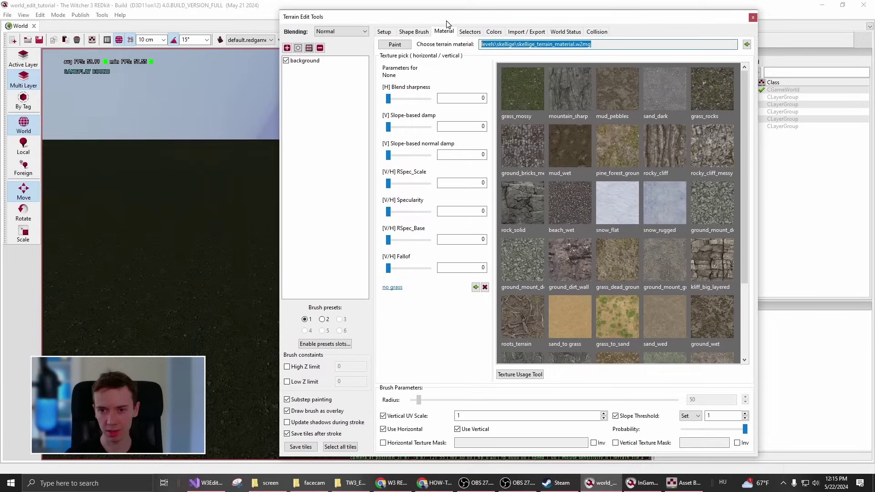
Bring up the terrain shape brushes beside the viewport and activate the Rise brush
{"action": "left_click", "coordinate": [474, 35]}
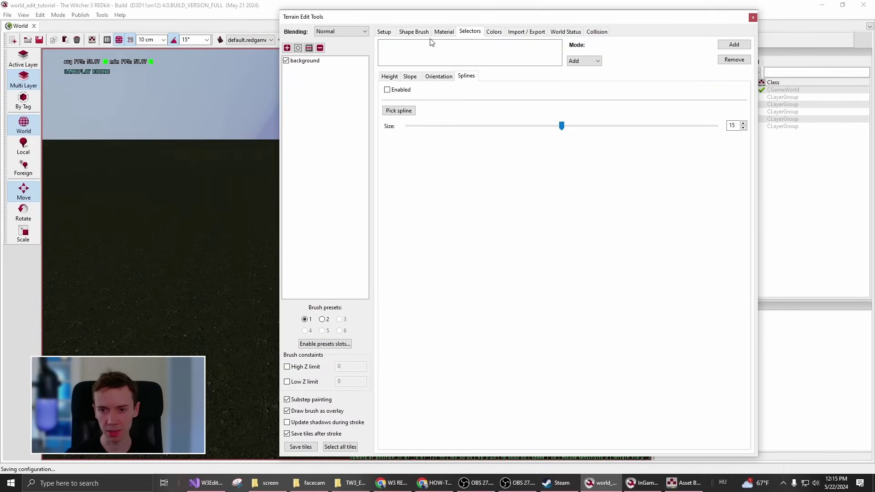
{"action": "left_click", "coordinate": [412, 33]}
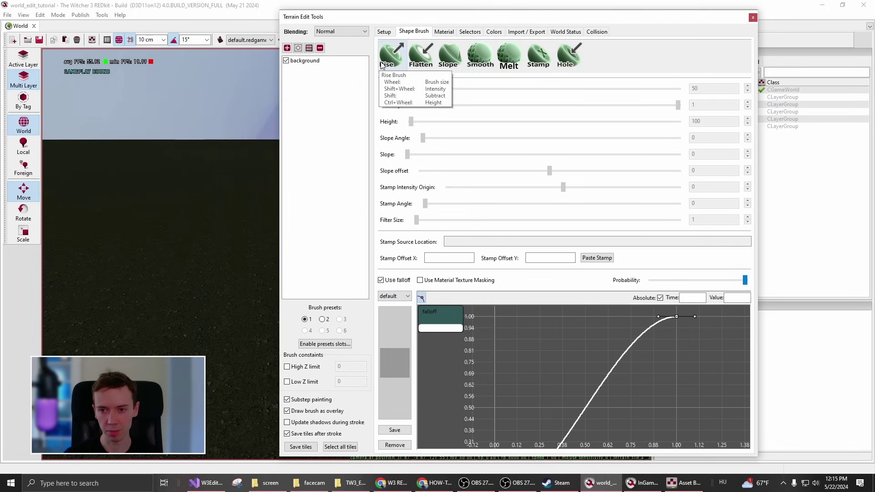
{"action": "left_click_drag", "start_coordinate": [540, 18], "coordinate": [703, 26]}
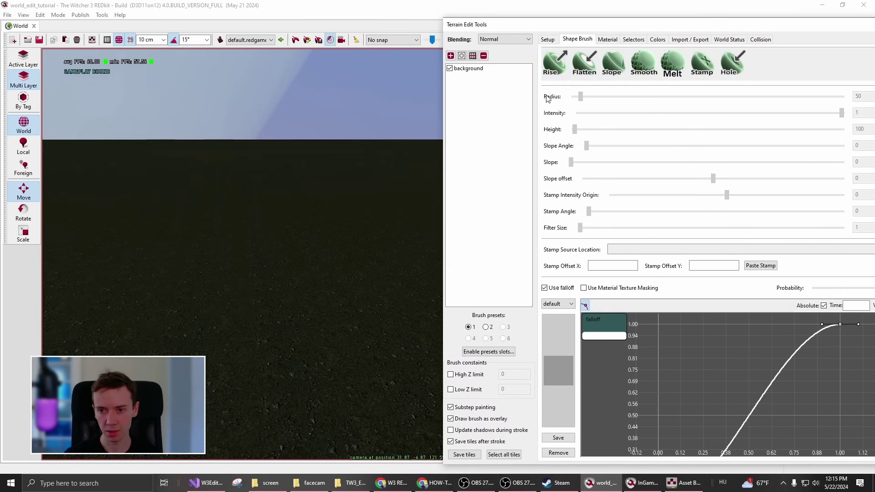
{"action": "left_click", "coordinate": [548, 64]}
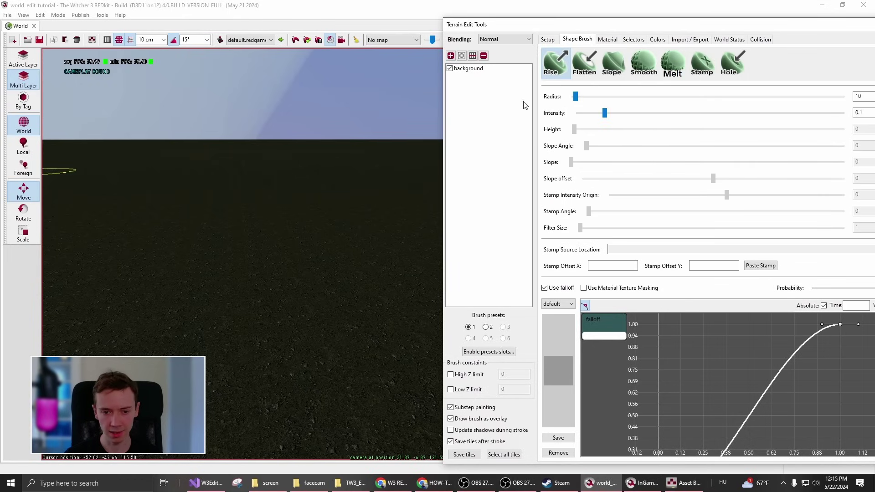
Try the Rise brush at radii from about 6.1 to 7.2 and briefly switch to the Flatten brush and back
{"action": "scroll", "coordinate": [240, 220], "scroll_direction": "down", "scroll_amount": 5}
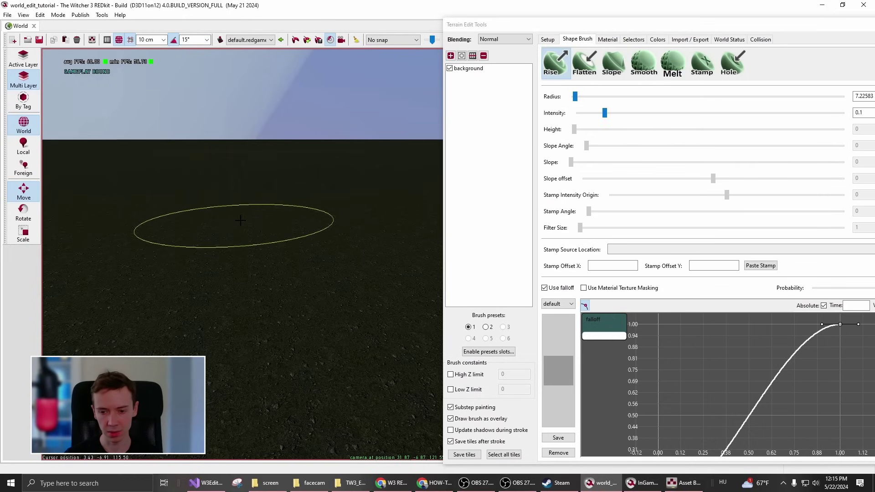
{"action": "scroll", "coordinate": [240, 221], "scroll_direction": "down", "scroll_amount": 2}
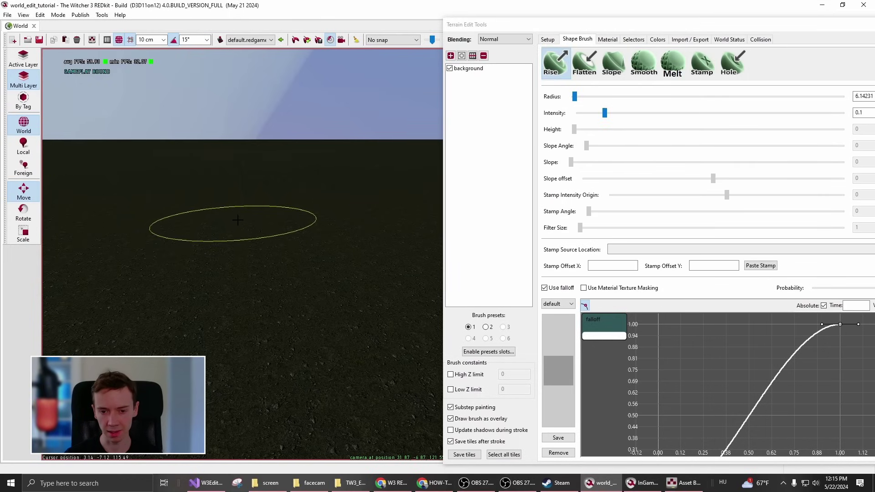
{"action": "scroll", "coordinate": [212, 227], "scroll_direction": "up", "scroll_amount": 2}
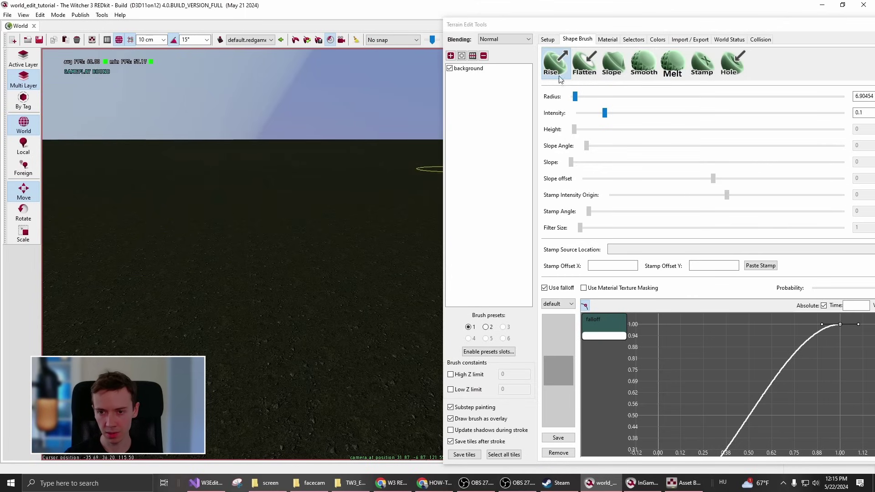
{"action": "left_click", "coordinate": [585, 64]}
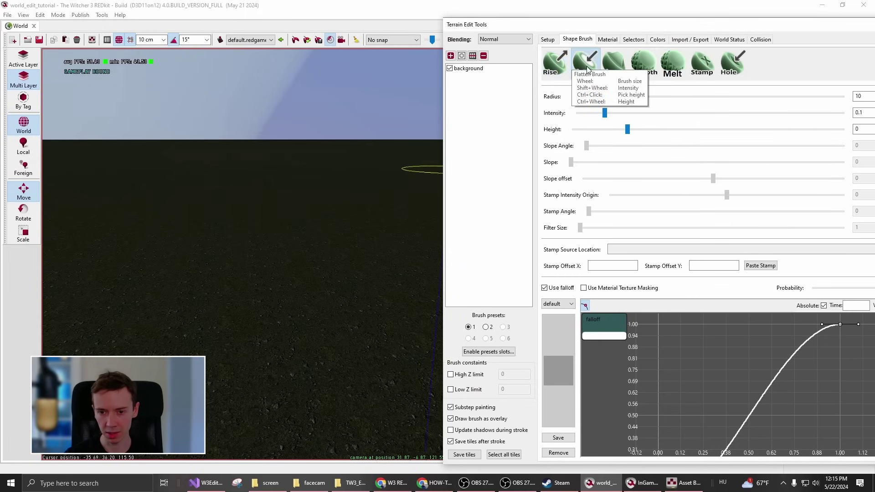
{"action": "left_click", "coordinate": [555, 64]}
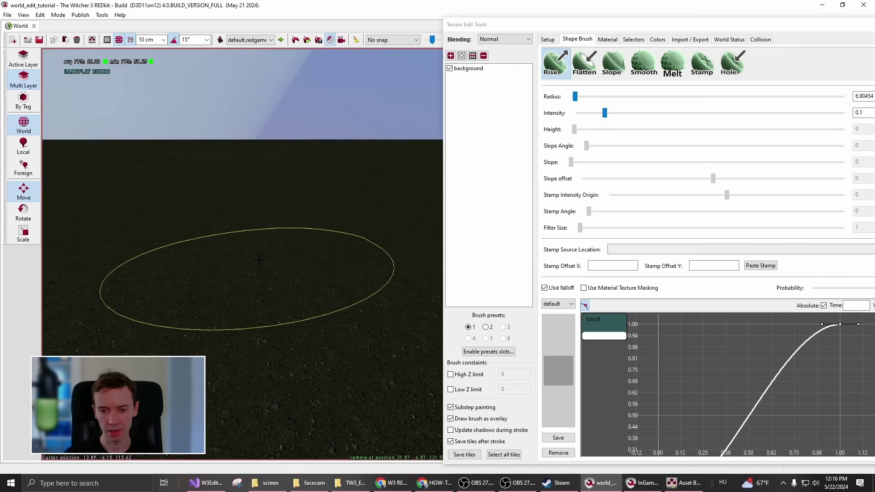
Try different Rise brush radii between about 3.3 and 12.36 over the ground, ending at about 3.96
{"action": "scroll", "coordinate": [260, 260], "scroll_direction": "down", "scroll_amount": 3, "text": "ctrl"}
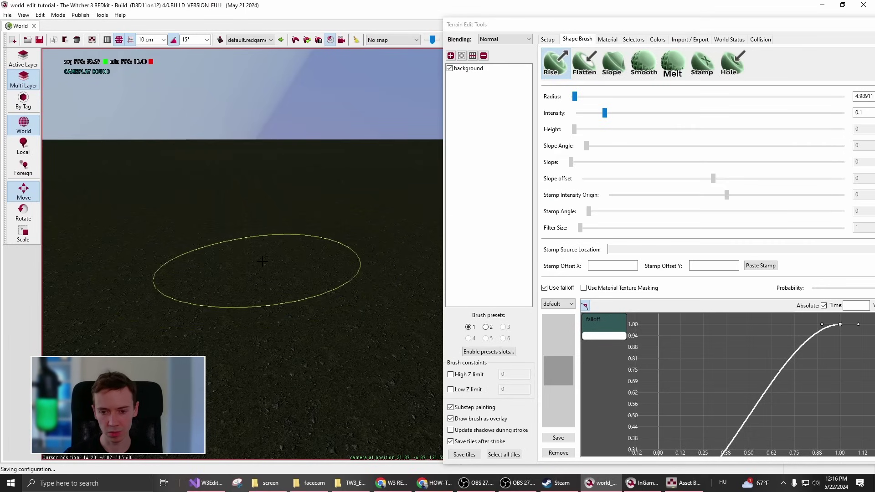
{"action": "scroll", "coordinate": [262, 261], "scroll_direction": "up", "scroll_amount": 2, "text": "ctrl"}
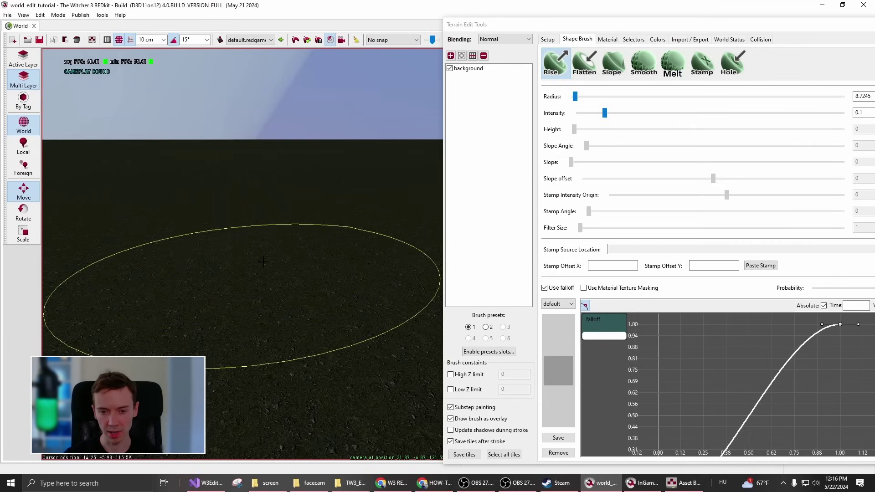
{"action": "scroll", "coordinate": [263, 263], "scroll_direction": "down", "scroll_amount": 5, "text": "ctrl"}
{"action": "scroll", "coordinate": [264, 263], "scroll_direction": "down", "scroll_amount": 3, "text": "ctrl"}
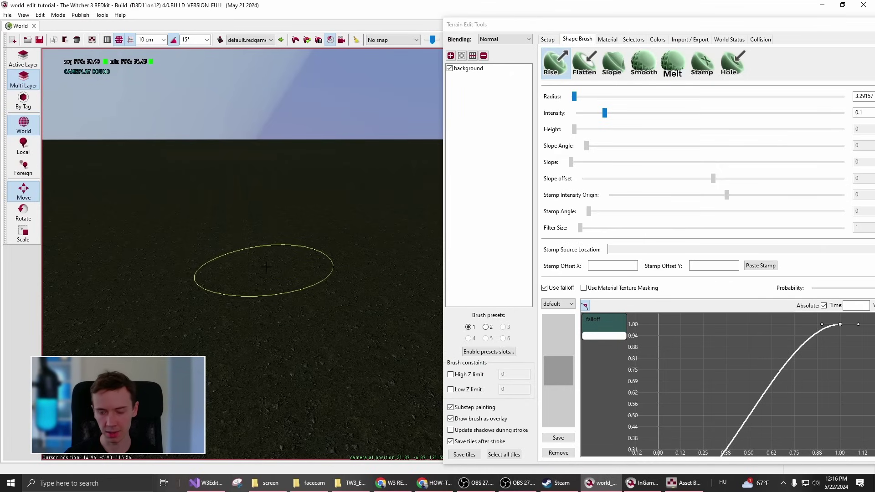
{"action": "scroll", "coordinate": [266, 267], "scroll_direction": "down", "scroll_amount": 1, "text": "ctrl"}
{"action": "scroll", "coordinate": [266, 267], "scroll_direction": "up", "scroll_amount": 3, "text": "ctrl"}
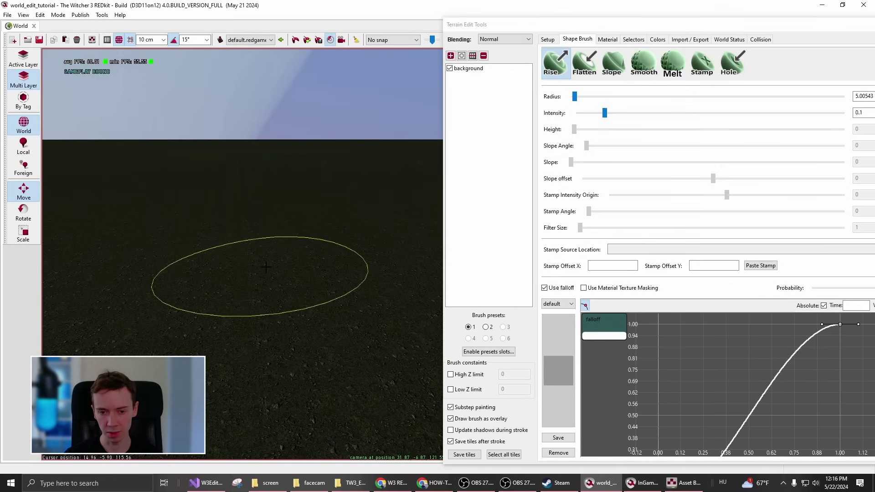
{"action": "scroll", "coordinate": [266, 267], "scroll_direction": "down", "scroll_amount": 2, "text": "ctrl"}
{"action": "scroll", "coordinate": [266, 267], "scroll_direction": "up", "scroll_amount": 3, "text": "ctrl"}
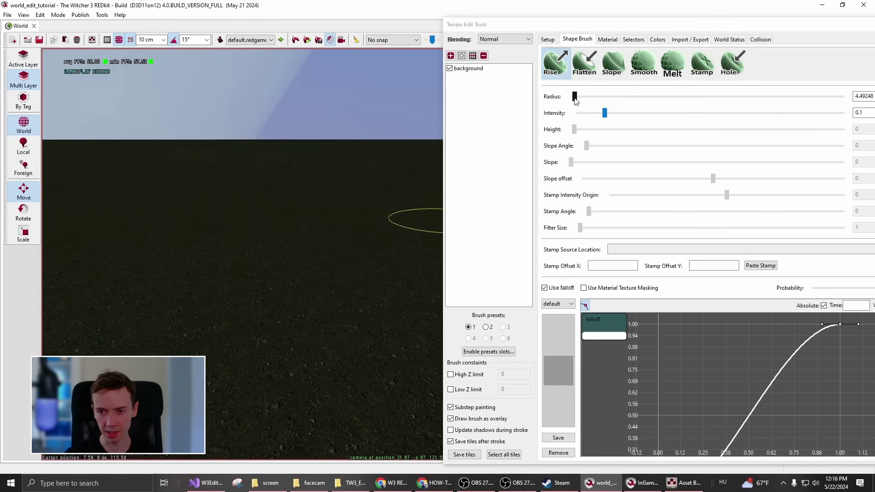
{"action": "mouse_move", "coordinate": [575, 97]}
{"action": "left_mouse_down"}
{"action": "mouse_move", "coordinate": [602, 106]}
{"action": "mouse_move", "coordinate": [771, 98]}
{"action": "mouse_move", "coordinate": [576, 96]}
{"action": "left_mouse_up"}
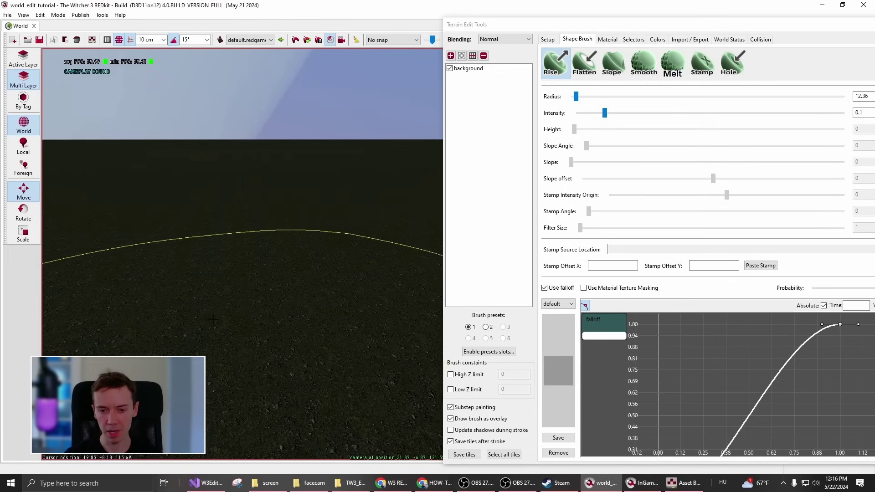
{"action": "scroll", "coordinate": [299, 255], "scroll_direction": "down", "scroll_amount": 3, "text": "ctrl"}
{"action": "scroll", "coordinate": [299, 255], "scroll_direction": "down", "scroll_amount": 3, "text": "ctrl"}
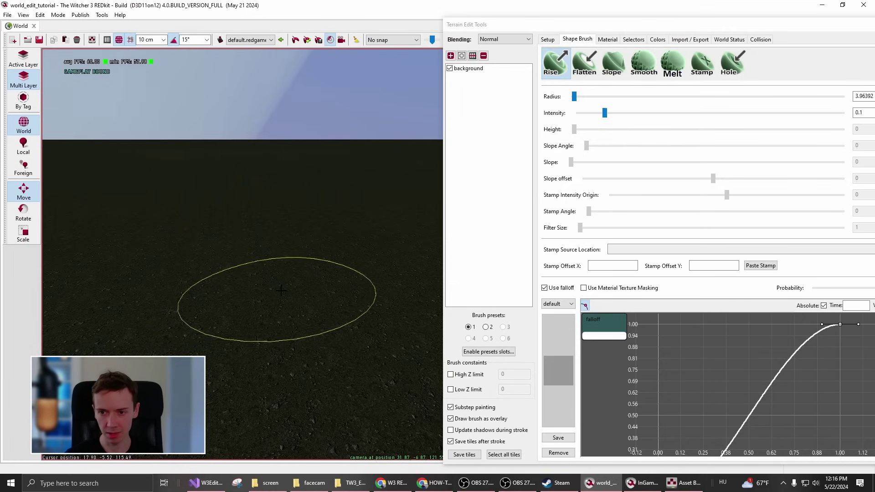
Test the Rise brush on the ground at an intensity of 0.78 and undo the stroke
{"action": "left_click_drag", "start_coordinate": [605, 114], "coordinate": [589, 114]}
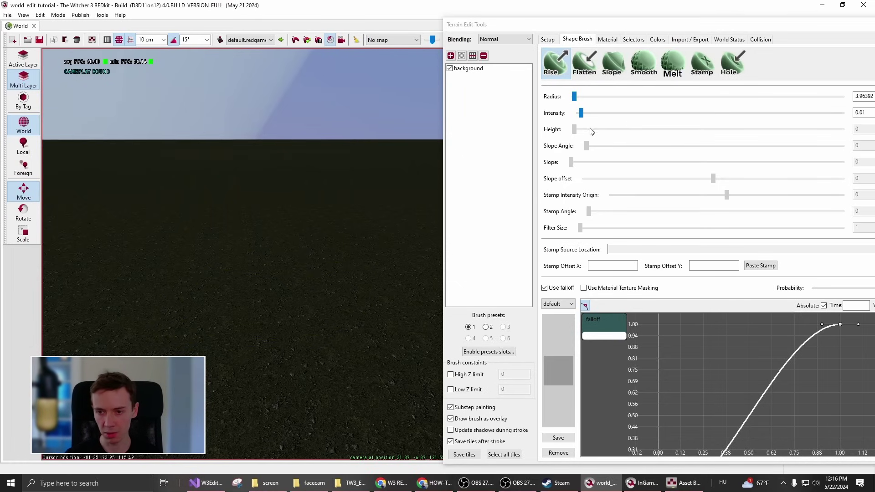
{"action": "left_click_drag", "start_coordinate": [587, 115], "coordinate": [784, 114]}
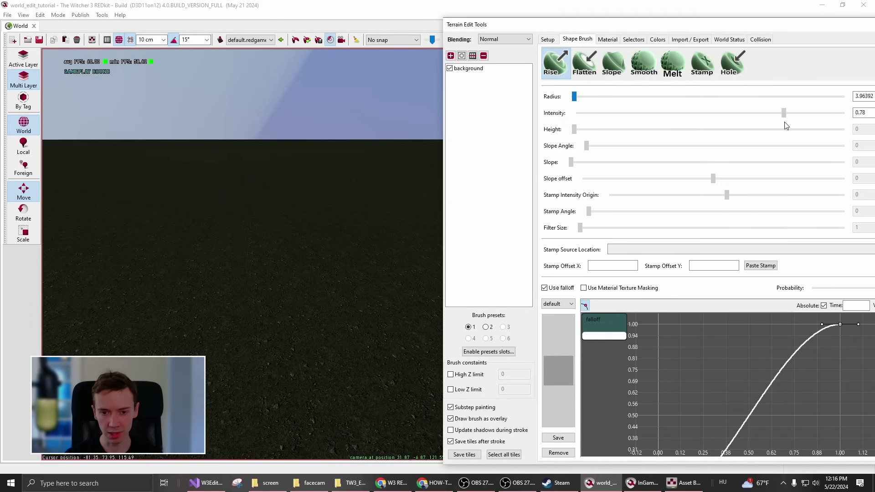
{"action": "left_click", "coordinate": [220, 225]}
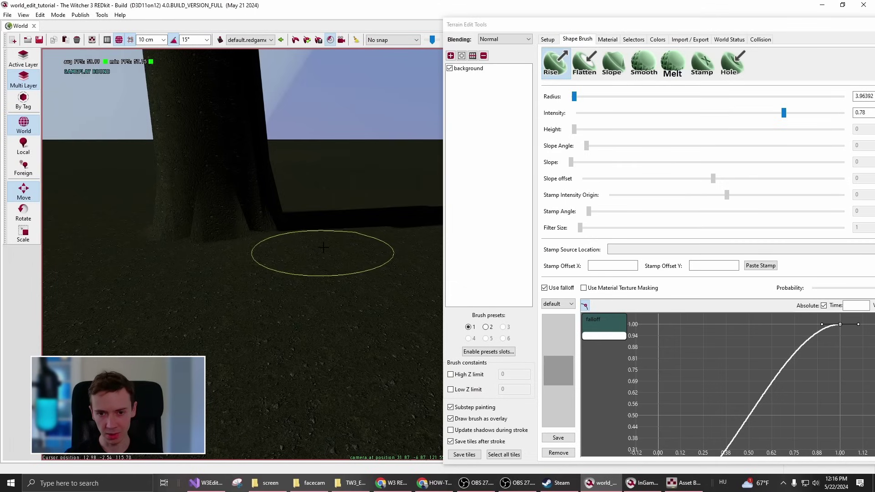
{"action": "key", "text": "ctrl+z"}
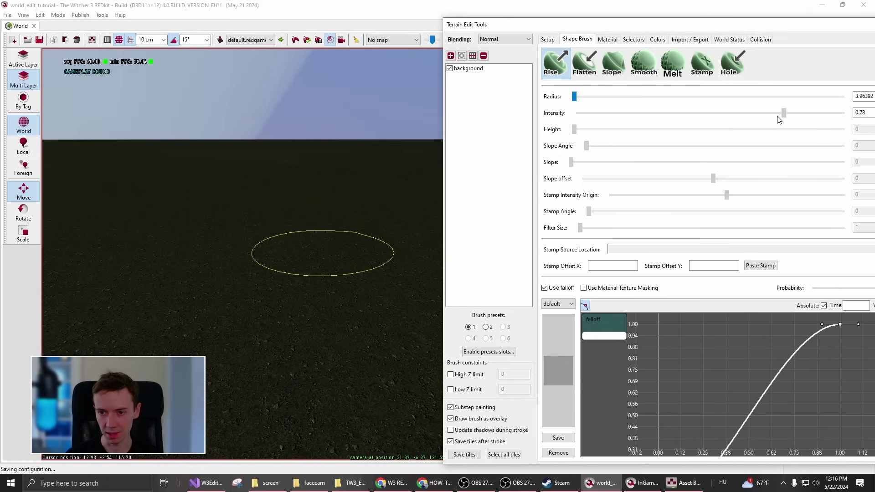
Set the Rise brush intensity to 0.01
{"action": "left_click_drag", "start_coordinate": [784, 113], "coordinate": [591, 112]}
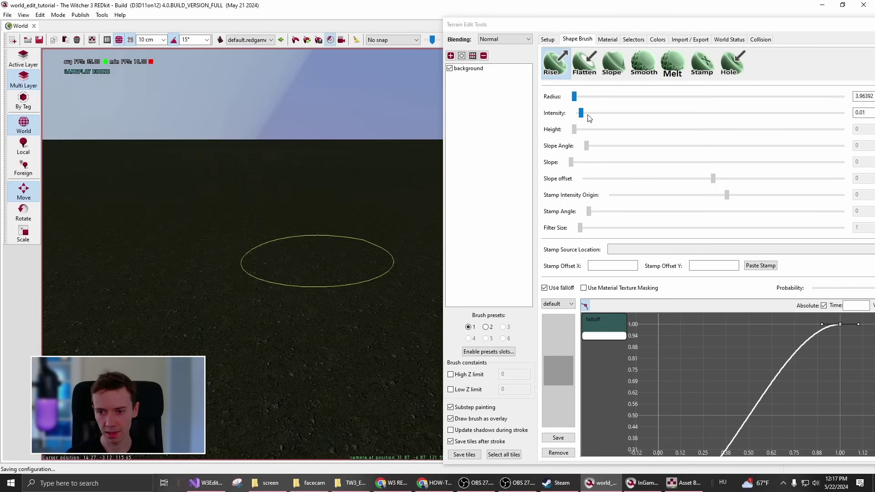
Set the Rise brush intensity to 0.17 and raise a steep cone and a low mound beside it on the ground
{"action": "left_click_drag", "start_coordinate": [581, 113], "coordinate": [623, 113]}
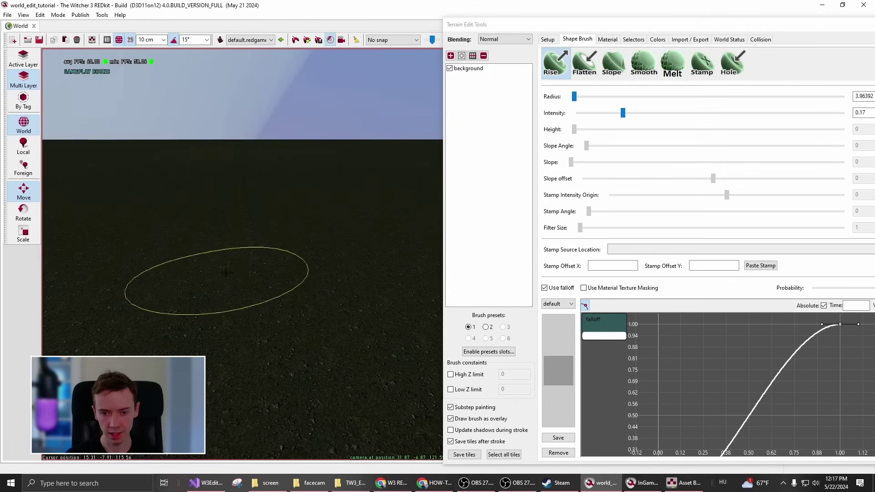
{"action": "mouse_move", "coordinate": [237, 276]}
{"action": "left_mouse_down"}
{"action": "mouse_move", "coordinate": [247, 275]}
{"action": "mouse_move", "coordinate": [137, 254]}
{"action": "mouse_move", "coordinate": [346, 260]}
{"action": "left_mouse_up"}
{"action": "mouse_move", "coordinate": [351, 262]}
{"action": "right_mouse_down"}
{"action": "mouse_move", "coordinate": [332, 297]}
{"action": "mouse_move", "coordinate": [342, 237]}
{"action": "mouse_move", "coordinate": [348, 257]}
{"action": "mouse_move", "coordinate": [360, 254]}
{"action": "mouse_move", "coordinate": [351, 245]}
{"action": "right_mouse_up"}
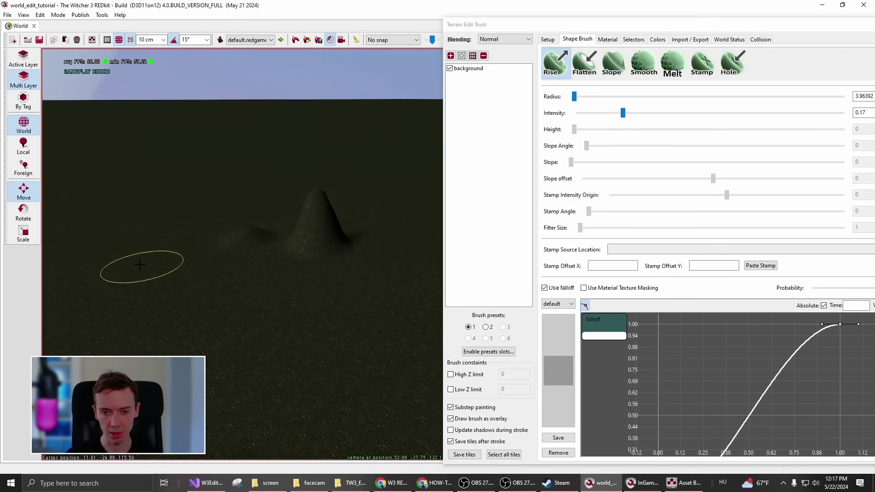
{"action": "left_click_drag", "start_coordinate": [255, 238], "coordinate": [255, 242]}
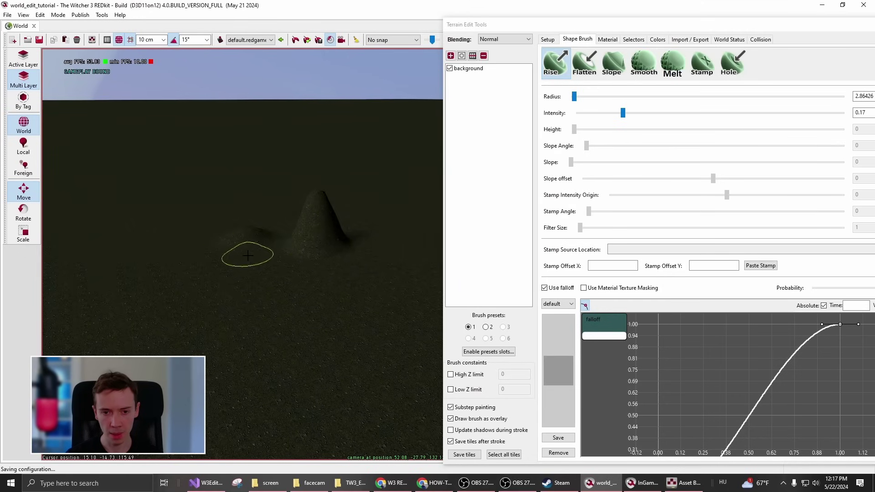
Enlarge the Rise brush radius to about 11.04 and raise a row of broad hills behind the cone
{"action": "scroll", "coordinate": [210, 249], "scroll_direction": "up", "scroll_amount": 3}
{"action": "scroll", "coordinate": [211, 250], "scroll_direction": "up", "scroll_amount": 4}
{"action": "mouse_move", "coordinate": [209, 170]}
{"action": "left_mouse_down"}
{"action": "mouse_move", "coordinate": [274, 172]}
{"action": "mouse_move", "coordinate": [197, 181]}
{"action": "mouse_move", "coordinate": [127, 228]}
{"action": "mouse_move", "coordinate": [166, 205]}
{"action": "mouse_move", "coordinate": [316, 179]}
{"action": "left_mouse_up"}
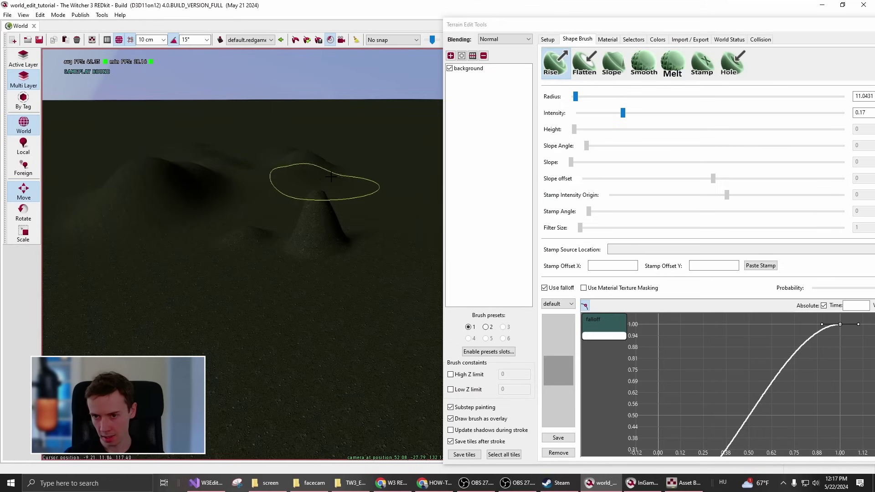
Switch to the Flatten brush, set its height to 113.2 and sink a shallow depression into the ground near the cone
{"action": "left_click", "coordinate": [585, 64]}
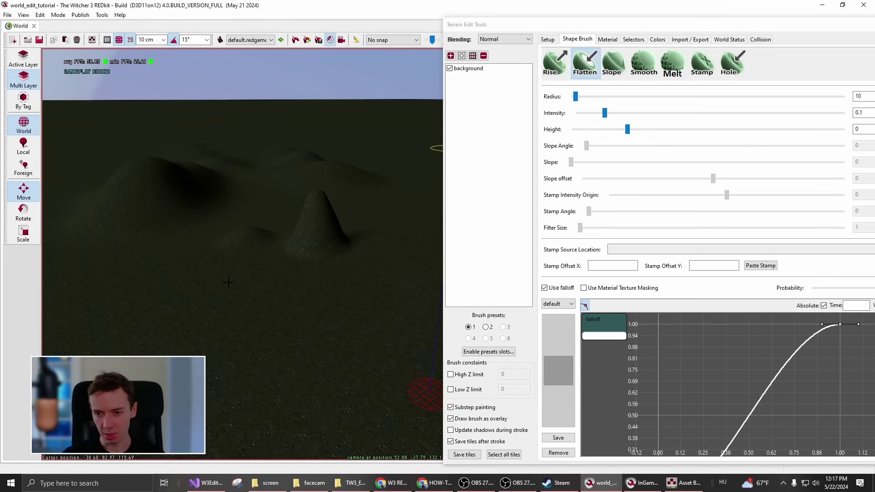
{"action": "mouse_move", "coordinate": [285, 301]}
{"action": "right_mouse_down"}
{"action": "mouse_move", "coordinate": [313, 289]}
{"action": "mouse_move", "coordinate": [326, 264]}
{"action": "mouse_move", "coordinate": [335, 278]}
{"action": "mouse_move", "coordinate": [239, 328]}
{"action": "mouse_move", "coordinate": [322, 307]}
{"action": "mouse_move", "coordinate": [249, 308]}
{"action": "mouse_move", "coordinate": [249, 263]}
{"action": "mouse_move", "coordinate": [337, 244]}
{"action": "mouse_move", "coordinate": [237, 257]}
{"action": "right_mouse_up"}
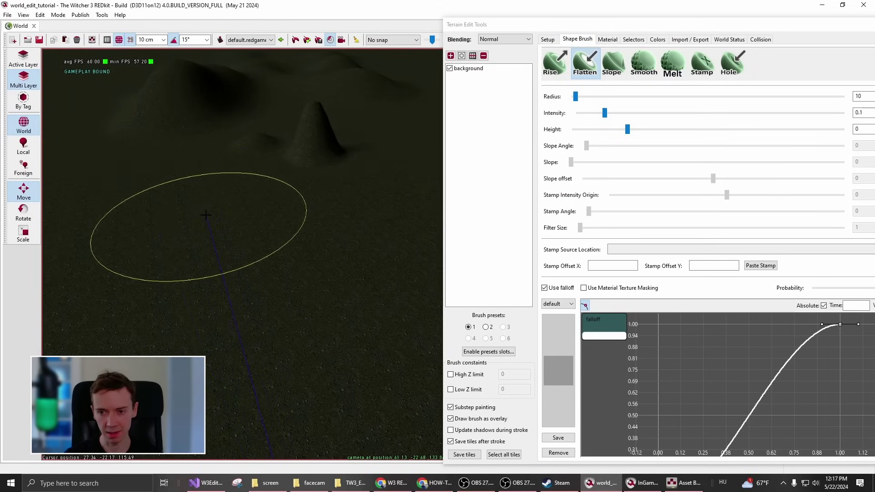
{"action": "left_click_drag", "start_coordinate": [206, 215], "coordinate": [229, 250]}
{"action": "right_click_drag", "start_coordinate": [209, 187], "coordinate": [346, 256]}
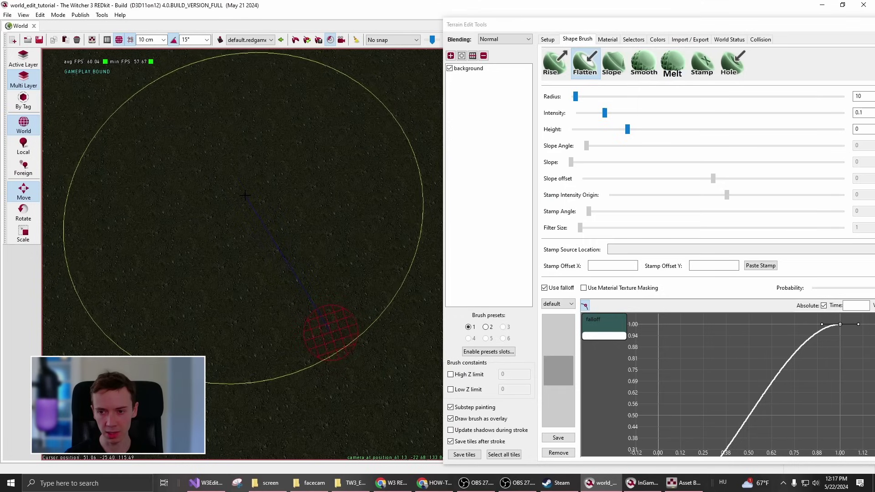
{"action": "left_click_drag", "start_coordinate": [628, 131], "coordinate": [633, 132]}
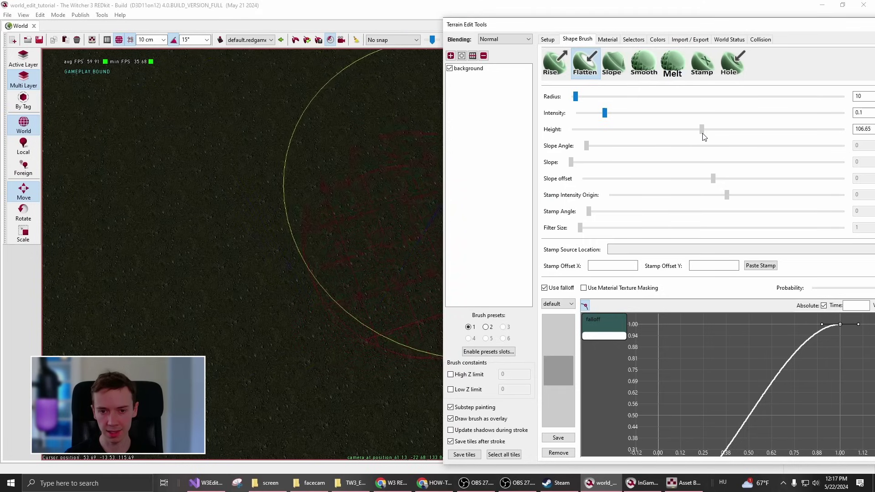
{"action": "mouse_move", "coordinate": [270, 145]}
{"action": "right_mouse_down"}
{"action": "mouse_move", "coordinate": [230, 156]}
{"action": "mouse_move", "coordinate": [289, 279]}
{"action": "mouse_move", "coordinate": [322, 273]}
{"action": "mouse_move", "coordinate": [248, 155]}
{"action": "right_mouse_up"}
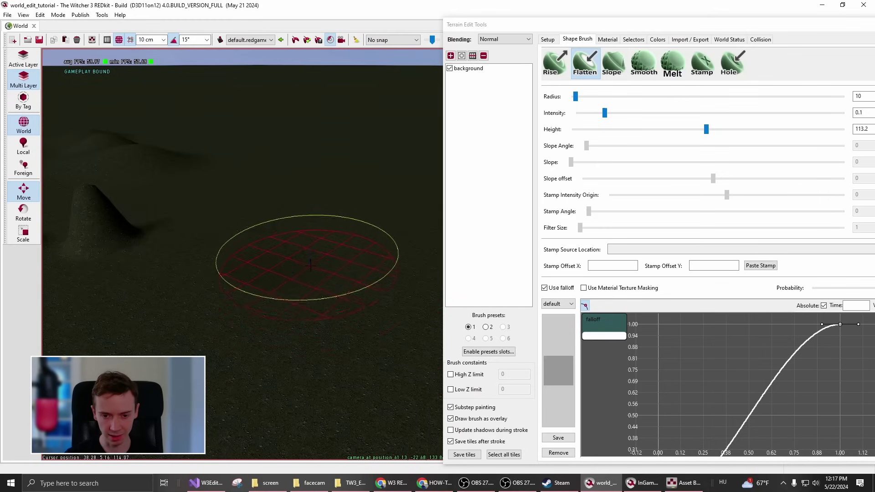
{"action": "mouse_move", "coordinate": [281, 296]}
{"action": "left_mouse_down"}
{"action": "mouse_move", "coordinate": [297, 265]}
{"action": "mouse_move", "coordinate": [258, 299]}
{"action": "mouse_move", "coordinate": [300, 296]}
{"action": "left_mouse_up"}
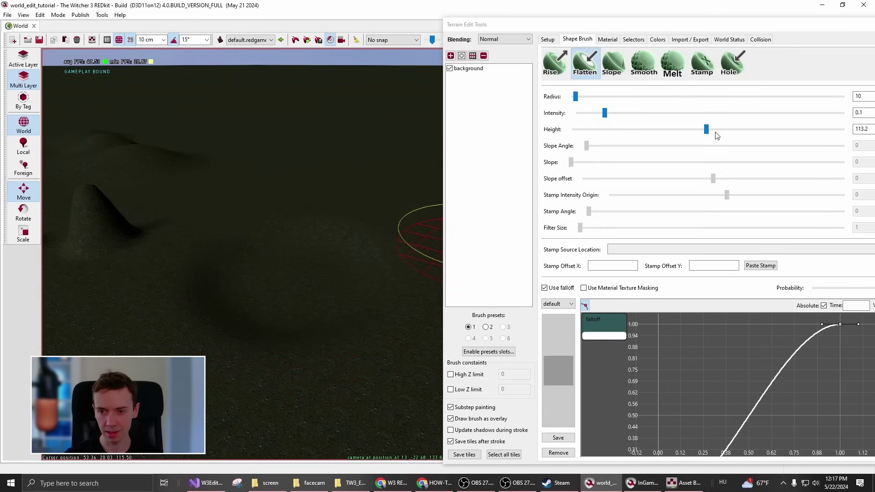
Set the Flatten brush height to -16 and its intensity to 0.35
{"action": "left_click_drag", "start_coordinate": [707, 134], "coordinate": [701, 136]}
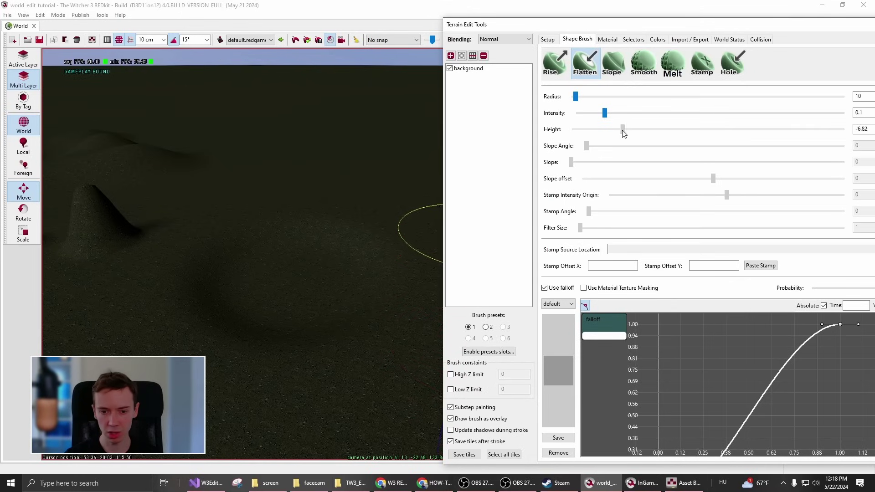
{"action": "mouse_move", "coordinate": [273, 271]}
{"action": "left_mouse_down"}
{"action": "mouse_move", "coordinate": [239, 275]}
{"action": "mouse_move", "coordinate": [337, 237]}
{"action": "left_mouse_up"}
{"action": "left_click_drag", "start_coordinate": [609, 113], "coordinate": [670, 122]}
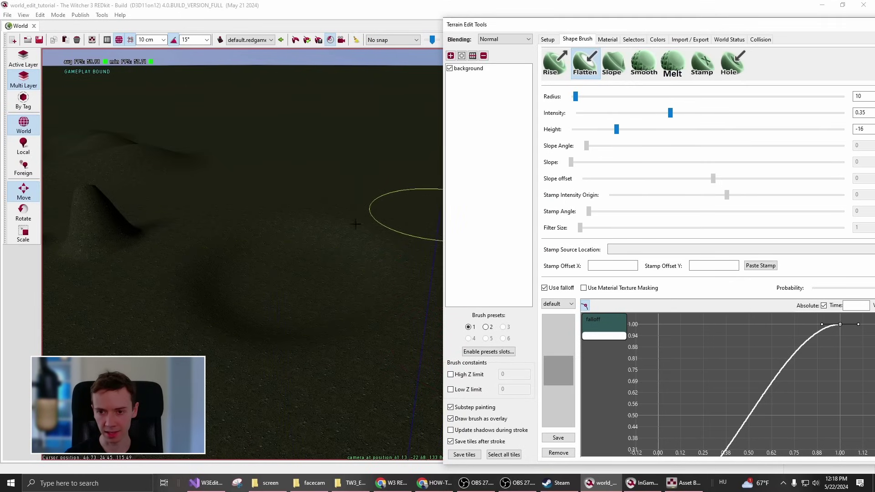
Test the Flatten brush at height -16 by digging a deep pit in the ground, and undo the stroke
{"action": "mouse_move", "coordinate": [313, 218]}
{"action": "right_mouse_down"}
{"action": "mouse_move", "coordinate": [287, 268]}
{"action": "mouse_move", "coordinate": [214, 292]}
{"action": "mouse_move", "coordinate": [320, 274]}
{"action": "mouse_move", "coordinate": [207, 248]}
{"action": "mouse_move", "coordinate": [137, 273]}
{"action": "mouse_move", "coordinate": [205, 250]}
{"action": "mouse_move", "coordinate": [269, 201]}
{"action": "right_mouse_up"}
{"action": "mouse_move", "coordinate": [269, 201]}
{"action": "left_mouse_down"}
{"action": "mouse_move", "coordinate": [319, 438]}
{"action": "mouse_move", "coordinate": [347, 451]}
{"action": "mouse_move", "coordinate": [369, 449]}
{"action": "left_mouse_up"}
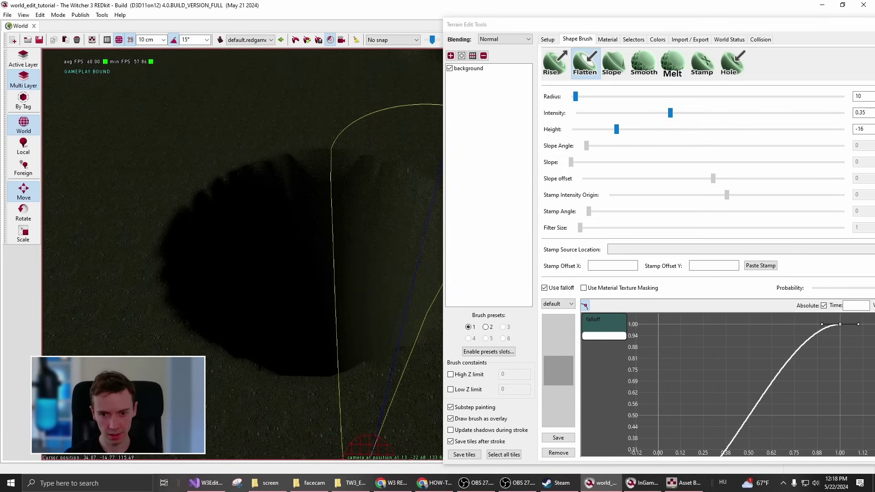
{"action": "key", "text": "ctrl+z"}
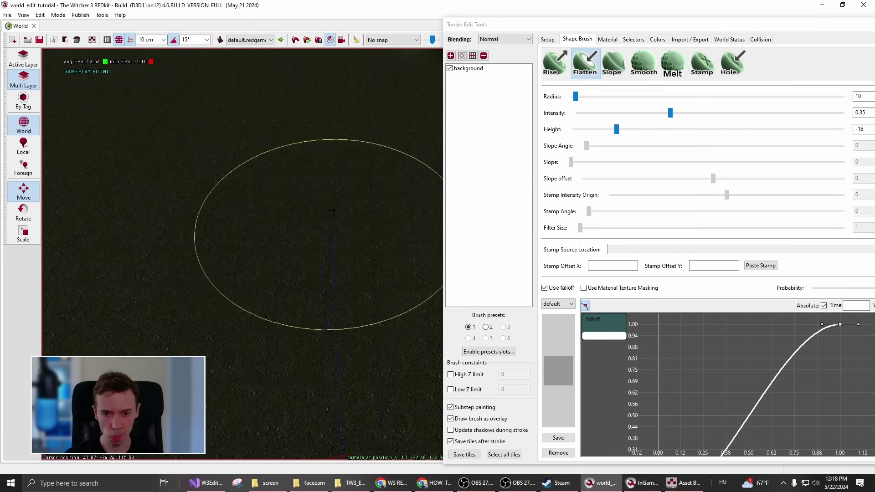
Set the Flatten brush height to 140.75, pull up a tall peak over the shallow depression, and undo the stroke
{"action": "right_click_drag", "start_coordinate": [335, 262], "coordinate": [349, 253]}
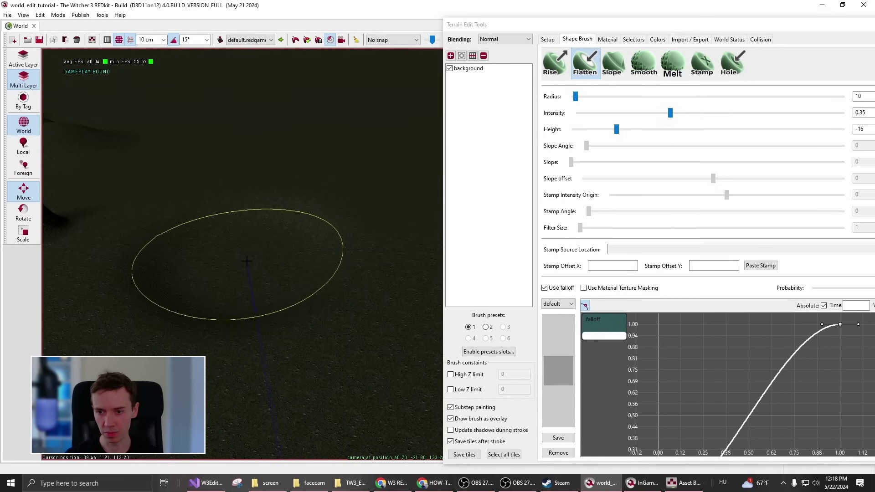
{"action": "left_click_drag", "start_coordinate": [619, 133], "coordinate": [597, 135]}
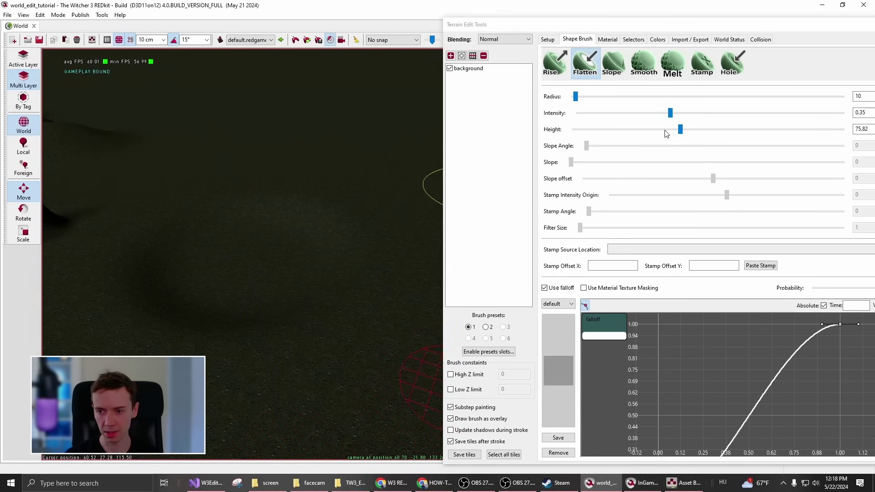
{"action": "left_click_drag", "start_coordinate": [684, 134], "coordinate": [718, 132]}
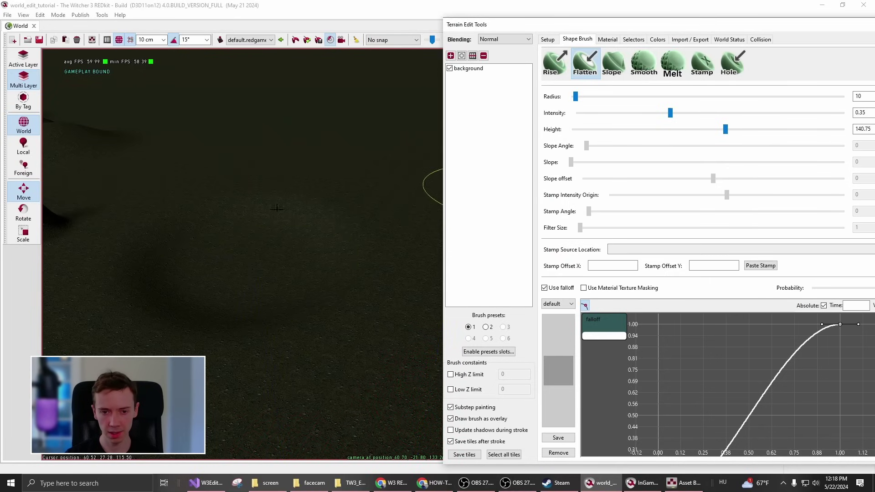
{"action": "mouse_move", "coordinate": [277, 208]}
{"action": "left_mouse_down"}
{"action": "mouse_move", "coordinate": [237, 218]}
{"action": "mouse_move", "coordinate": [312, 234]}
{"action": "left_mouse_up"}
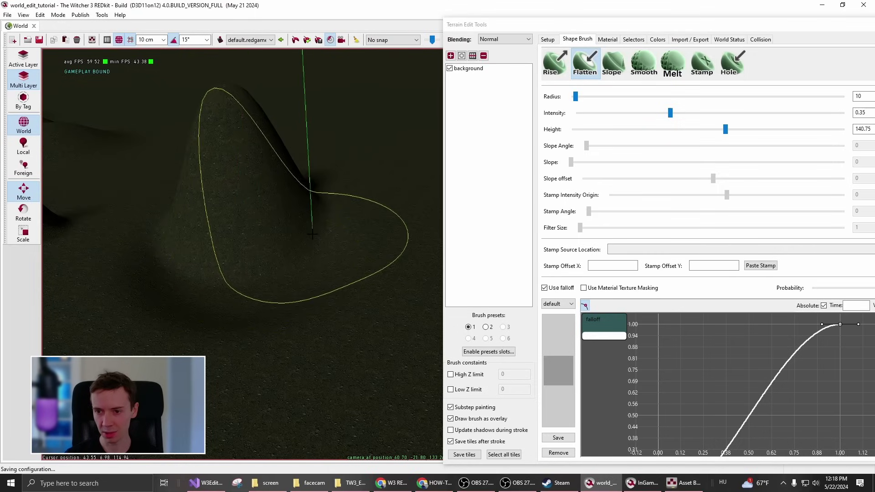
{"action": "key", "text": "ctrl+z"}
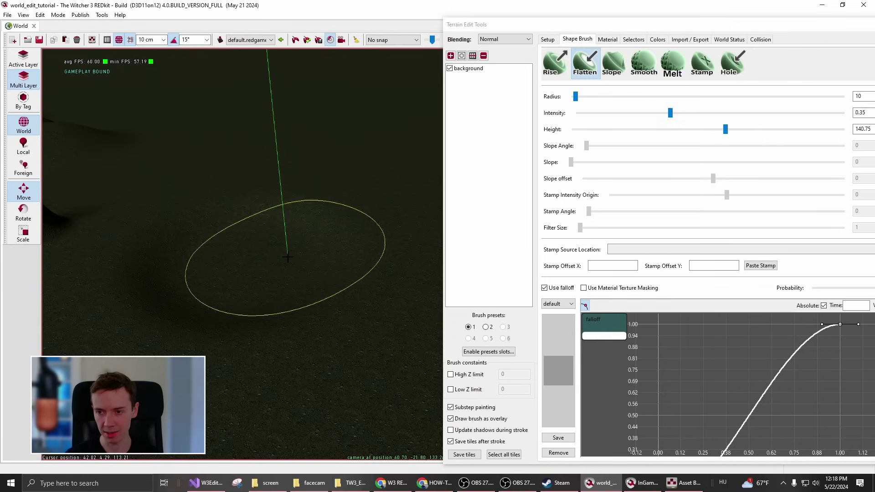
Set the Flatten brush height to 112.55 and flatten the ground in and around the shallow depression
{"action": "left_click_drag", "start_coordinate": [728, 134], "coordinate": [706, 137]}
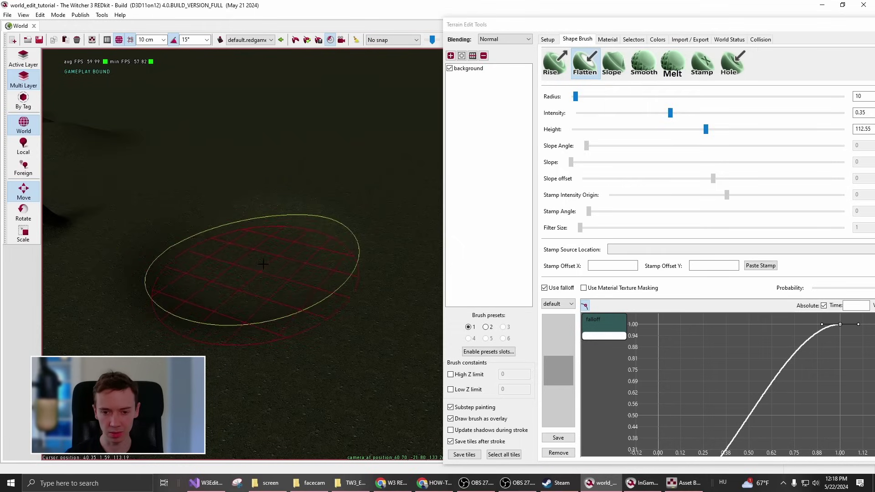
{"action": "mouse_move", "coordinate": [290, 265]}
{"action": "left_mouse_down"}
{"action": "mouse_move", "coordinate": [215, 278]}
{"action": "mouse_move", "coordinate": [146, 273]}
{"action": "mouse_move", "coordinate": [289, 273]}
{"action": "mouse_move", "coordinate": [278, 200]}
{"action": "left_mouse_up"}
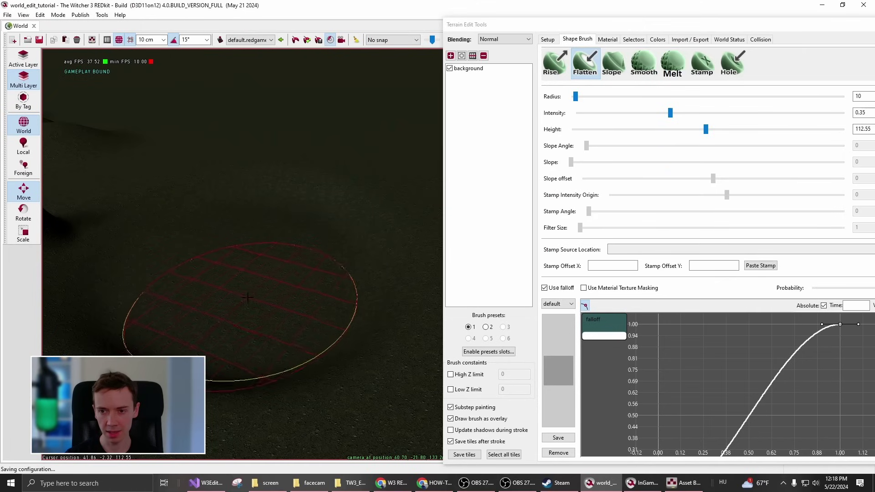
Switch to the Slope brush and set its slope to 5.01 to preview it over the flat ground
{"action": "left_click", "coordinate": [610, 69]}
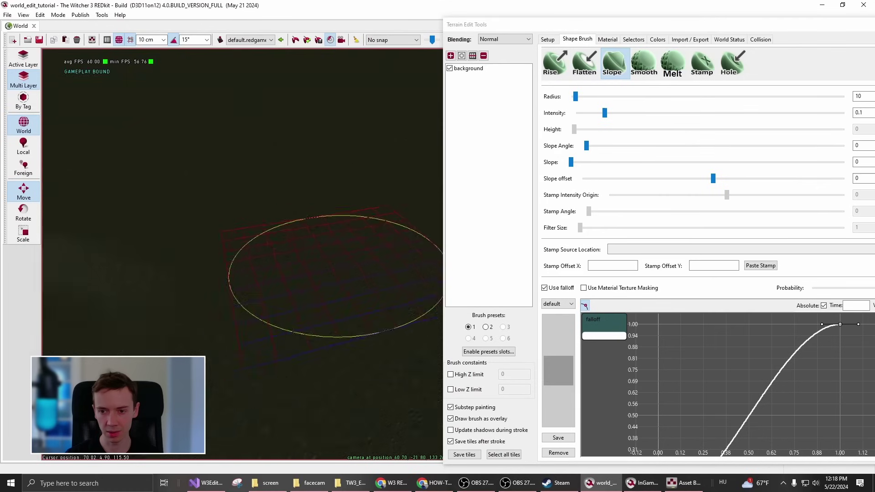
{"action": "right_click_drag", "start_coordinate": [307, 275], "coordinate": [322, 144]}
{"action": "left_click", "coordinate": [571, 162]}
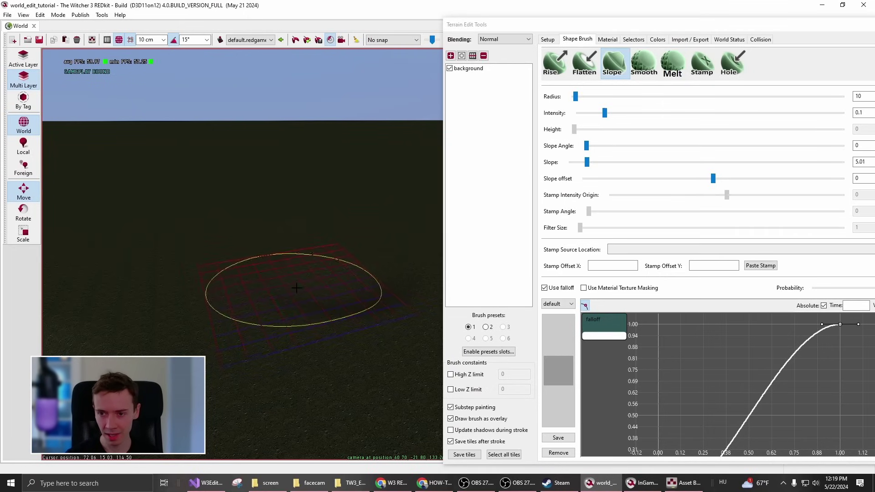
Switch to the Smooth brush, reduce its radius to about 7.23 and smooth the steep cone
{"action": "left_click", "coordinate": [643, 68]}
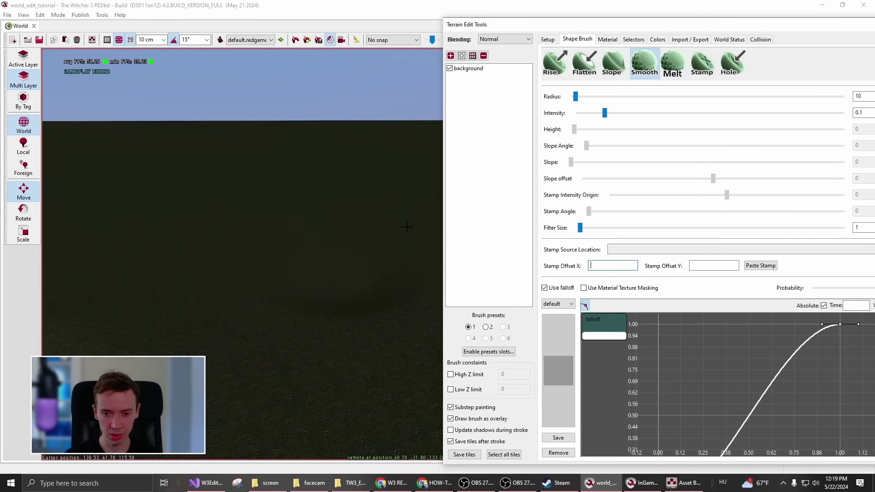
{"action": "right_click_drag", "start_coordinate": [349, 262], "coordinate": [350, 264]}
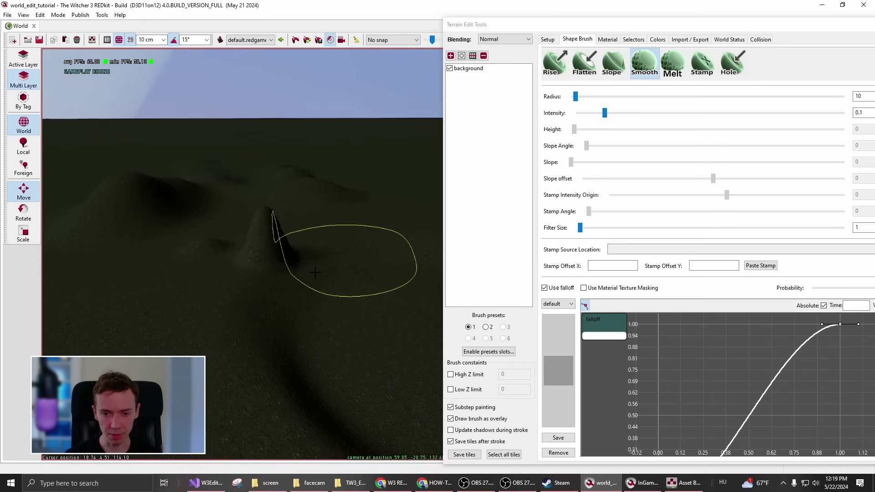
{"action": "key", "text": "w"}
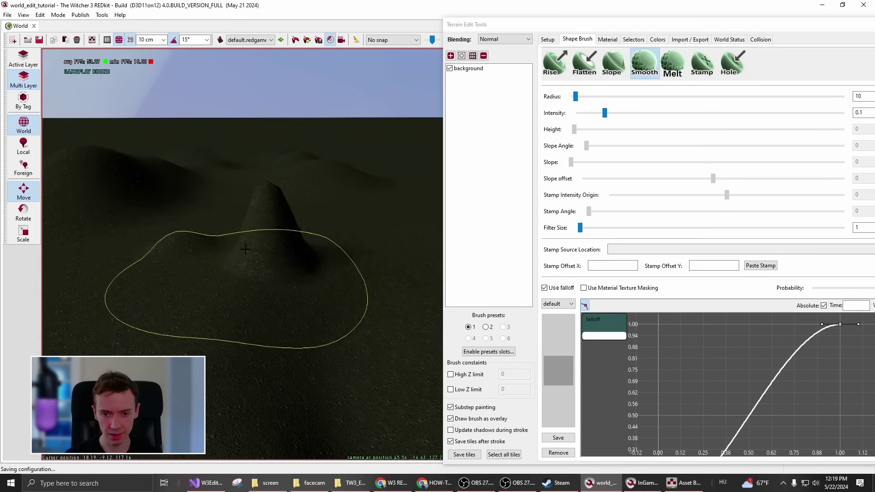
{"action": "scroll", "coordinate": [205, 278], "scroll_direction": "down", "scroll_amount": 2, "text": "ctrl"}
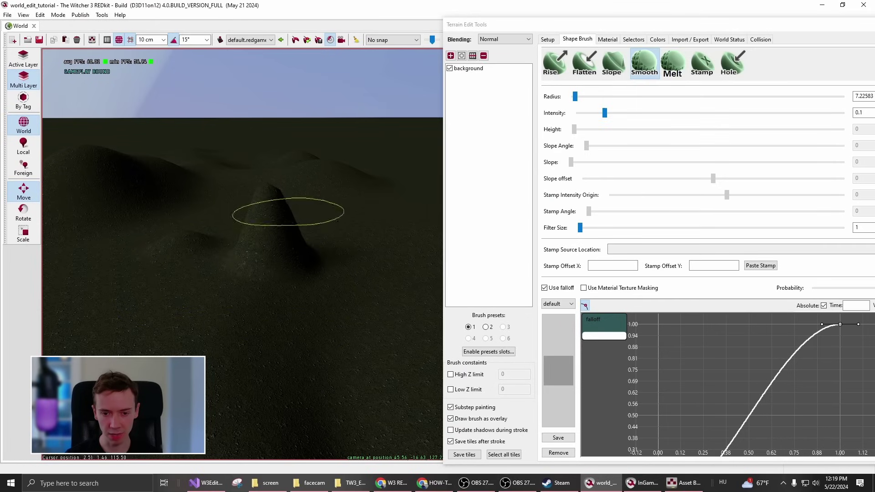
{"action": "left_click_drag", "start_coordinate": [249, 256], "coordinate": [225, 248]}
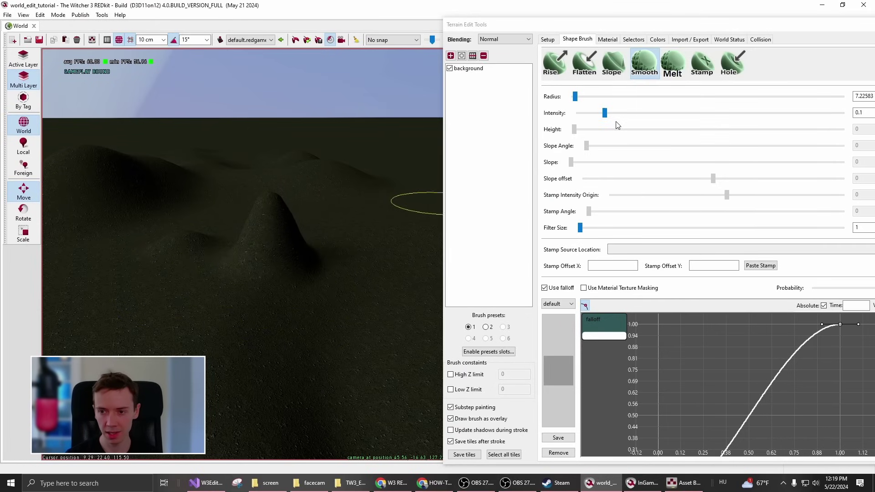
Switch to the Melt brush at radius 10 and melt the cone down into a lower mound
{"action": "left_click", "coordinate": [673, 66]}
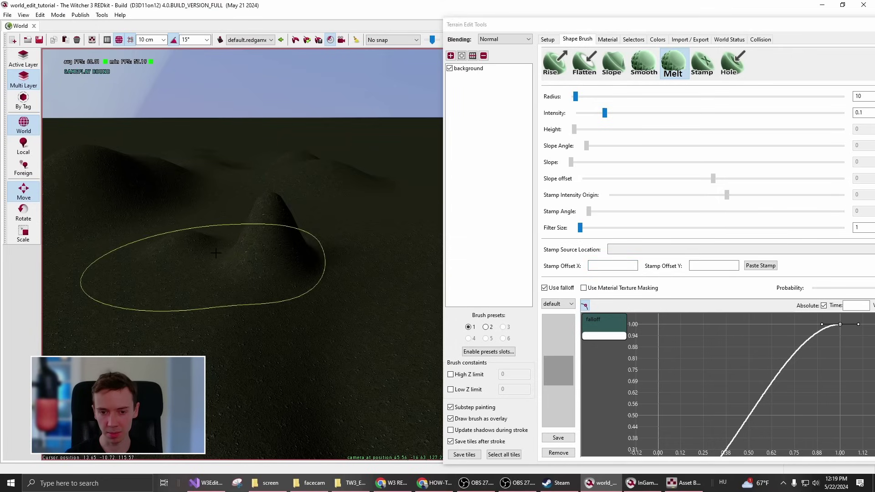
{"action": "left_click_drag", "start_coordinate": [218, 250], "coordinate": [219, 250]}
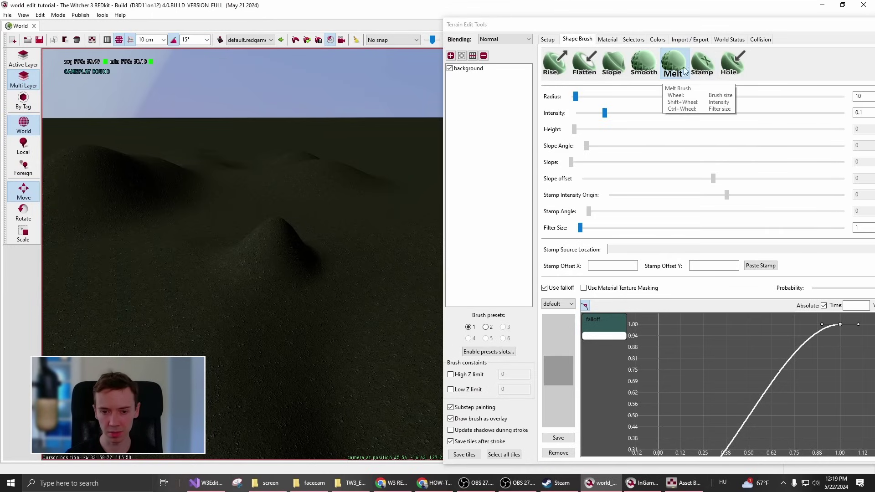
Switch to the Stamp brush, preview it over flat ground and set its intensity to about 0.61
{"action": "left_click", "coordinate": [704, 68]}
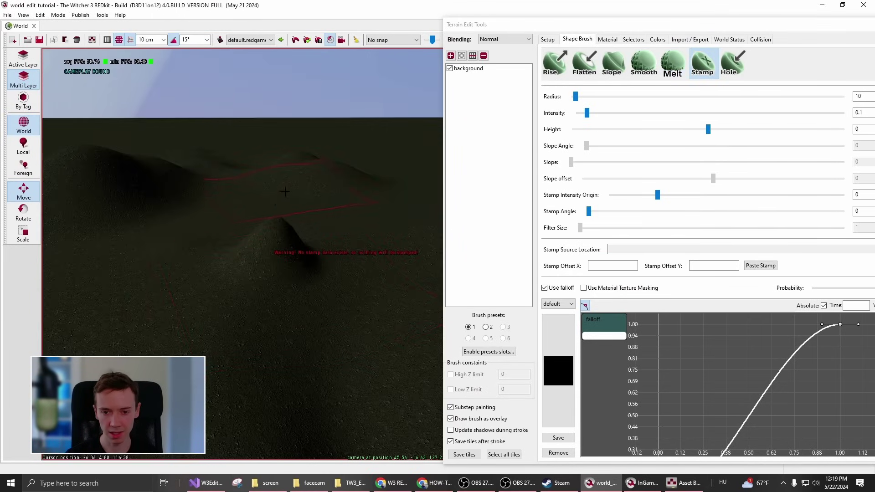
{"action": "right_click_drag", "start_coordinate": [284, 191], "coordinate": [265, 218]}
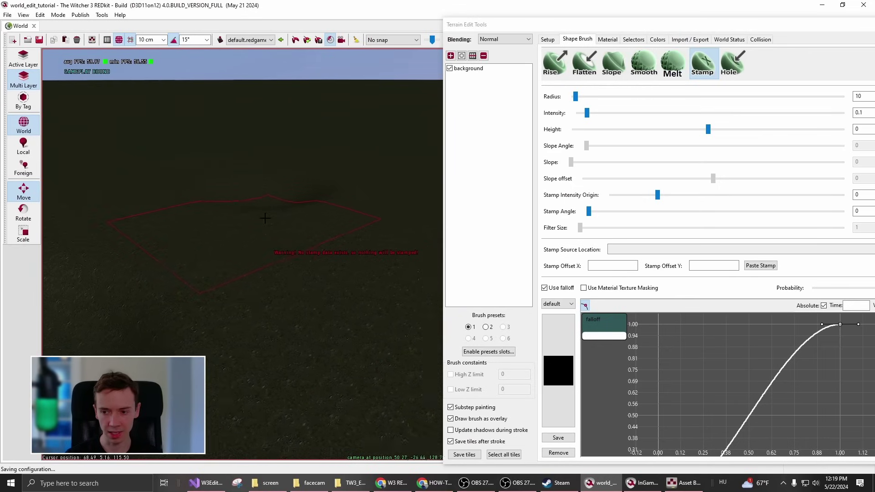
{"action": "scroll", "coordinate": [269, 222], "scroll_direction": "down", "scroll_amount": 3}
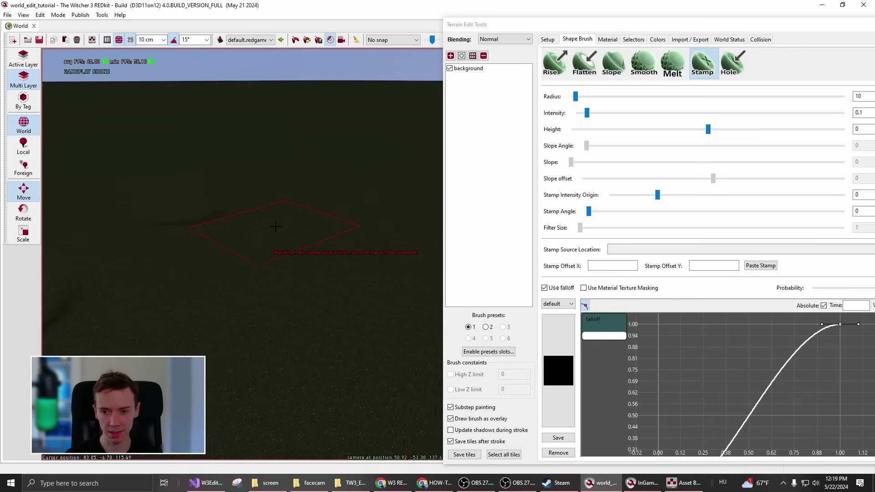
{"action": "scroll", "coordinate": [278, 236], "scroll_direction": "down", "scroll_amount": 1}
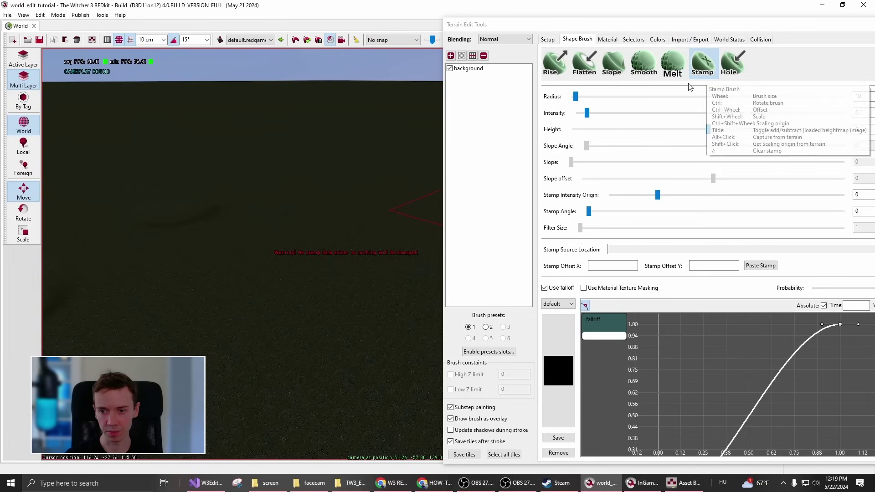
{"action": "left_click_drag", "start_coordinate": [586, 114], "coordinate": [632, 113]}
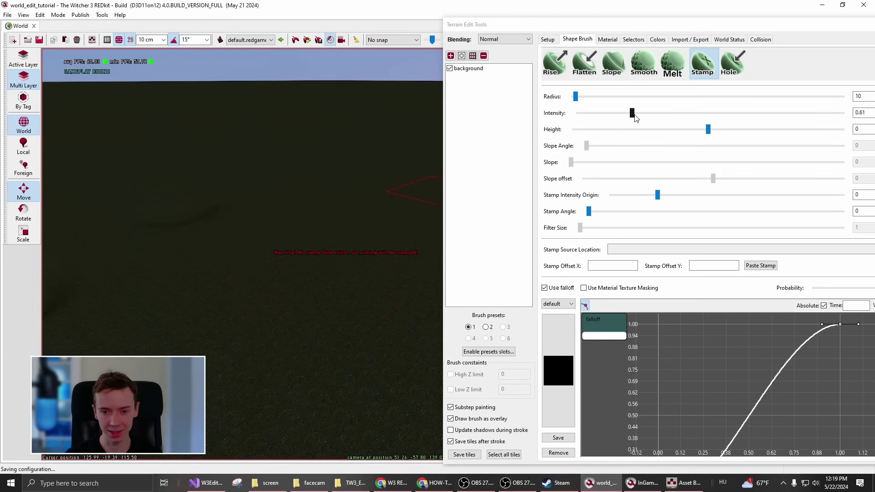
Set the Stamp brush's intensity to 0.22 and radius to about 7.23, previewing it over the flat ground
{"action": "left_click_drag", "start_coordinate": [635, 115], "coordinate": [598, 114]}
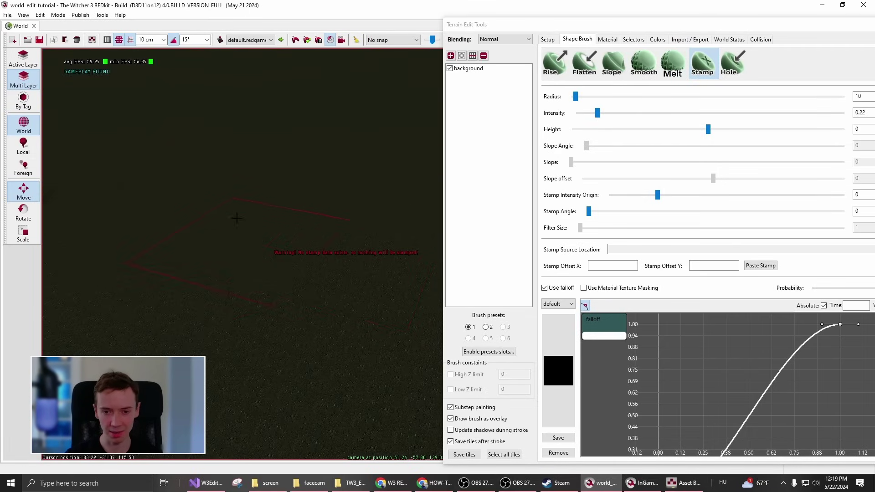
{"action": "right_click_drag", "start_coordinate": [236, 219], "coordinate": [283, 219]}
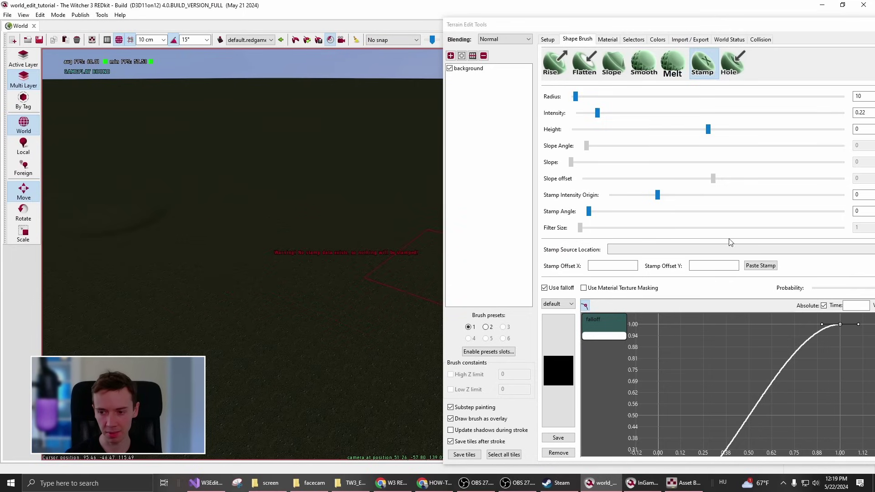
{"action": "left_click", "coordinate": [613, 266]}
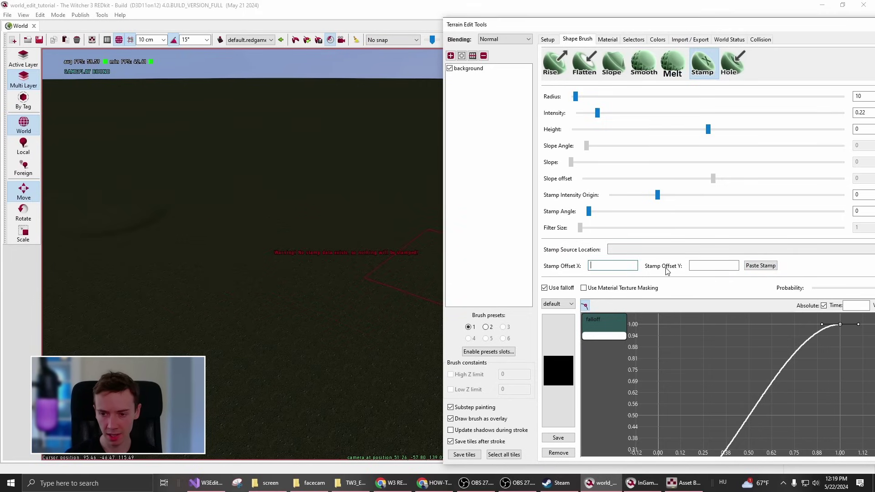
{"action": "left_click", "coordinate": [634, 250]}
{"action": "left_click_drag", "start_coordinate": [760, 26], "coordinate": [569, 20]}
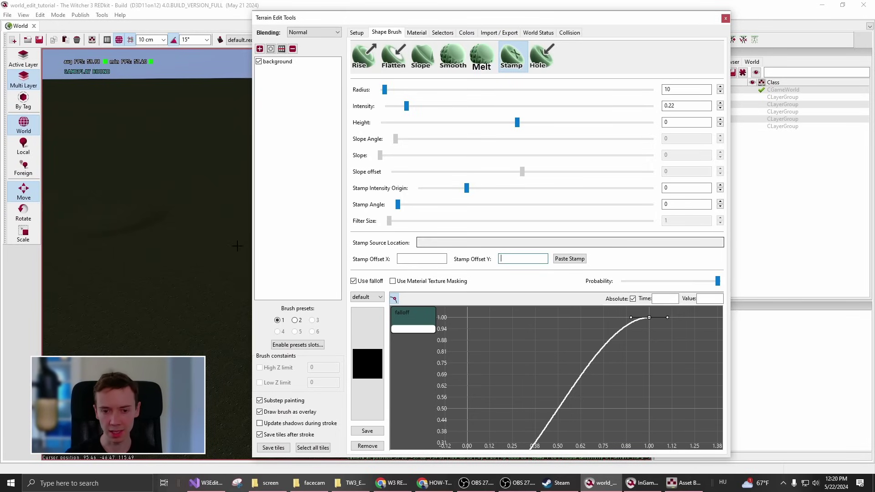
{"action": "left_click", "coordinate": [220, 253]}
{"action": "scroll", "coordinate": [209, 260], "scroll_direction": "down", "scroll_amount": 2, "text": "ctrl"}
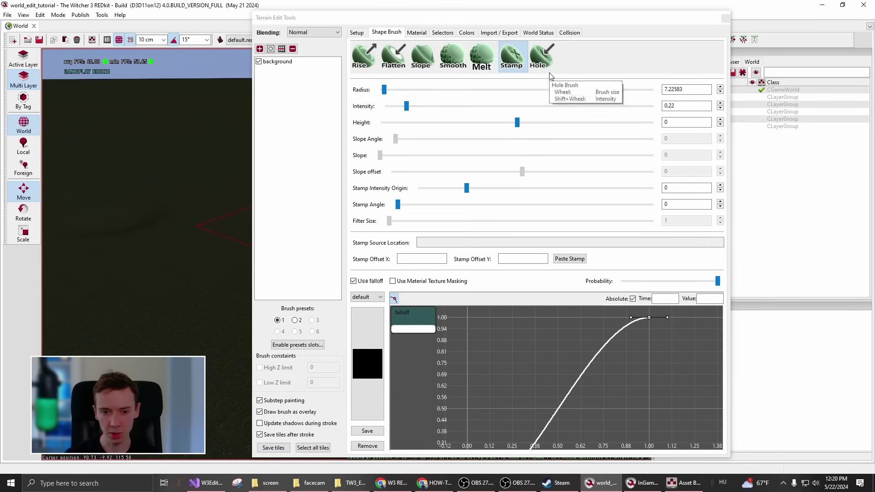
Select the Hole brush and open the terrain material painting settings, keeping the sculpted mounds in view
{"action": "left_click", "coordinate": [541, 58]}
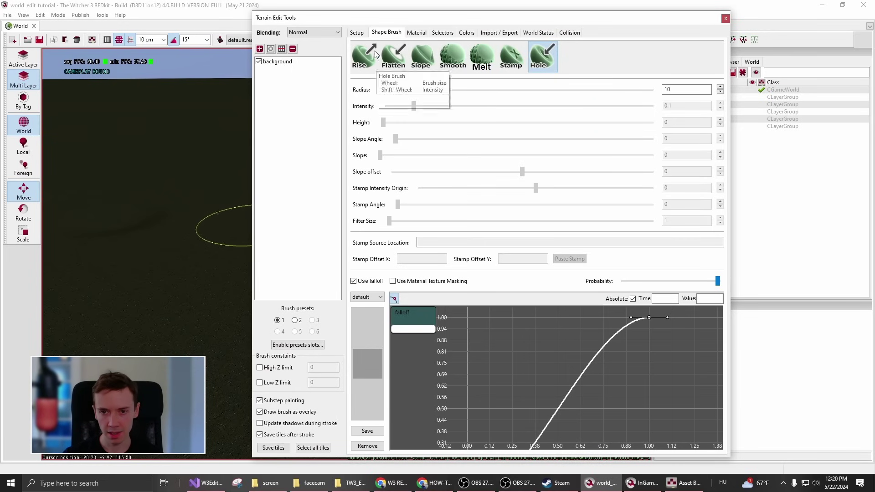
{"action": "left_click", "coordinate": [417, 32]}
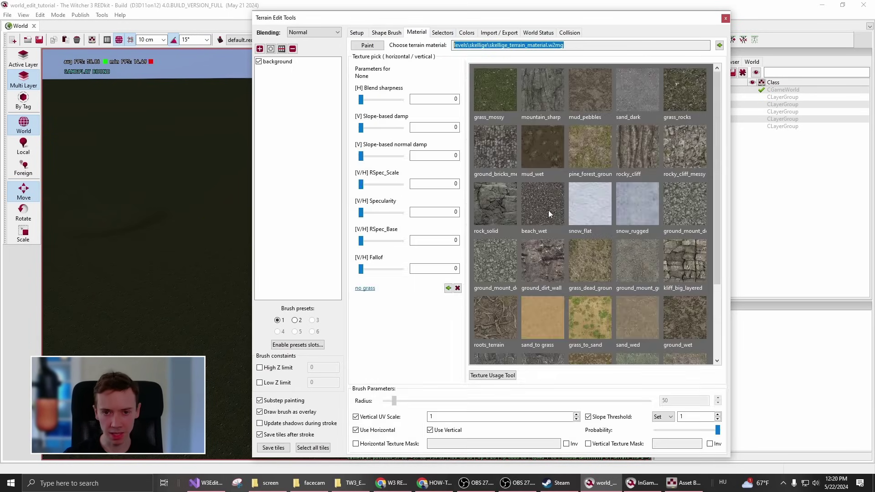
{"action": "left_click", "coordinate": [150, 298]}
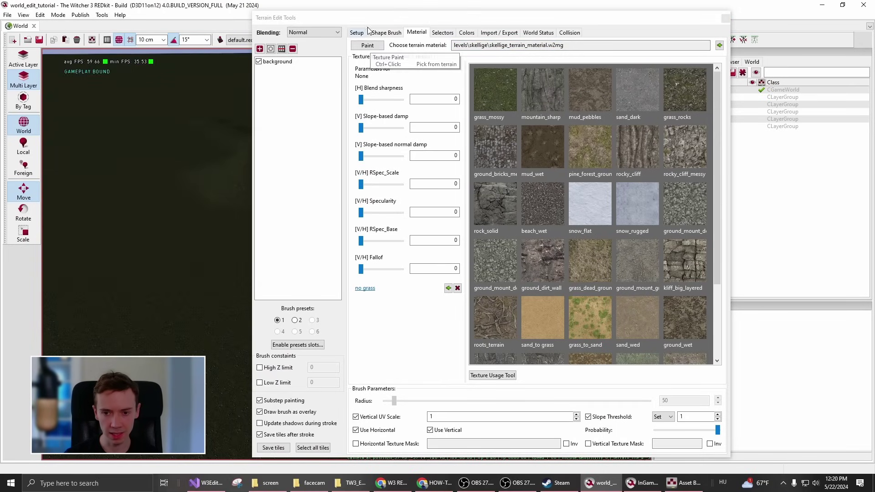
{"action": "left_click_drag", "start_coordinate": [367, 18], "coordinate": [693, 48]}
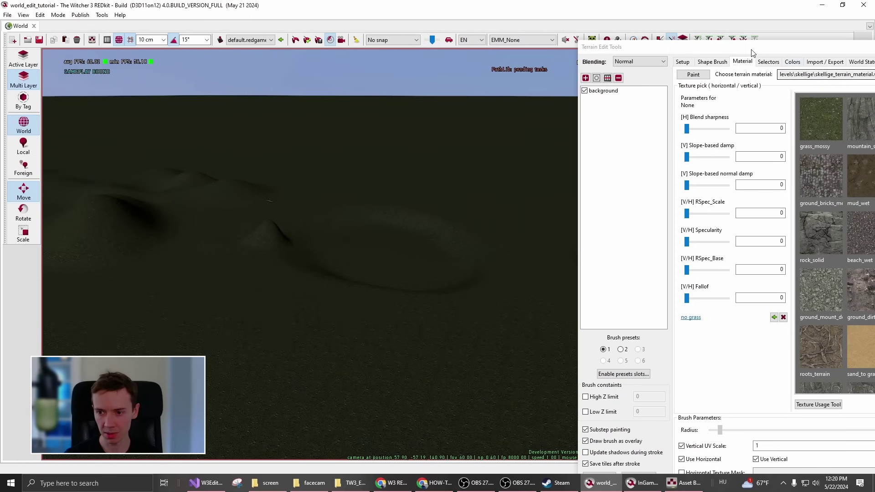
{"action": "left_click_drag", "start_coordinate": [752, 53], "coordinate": [558, 47]}
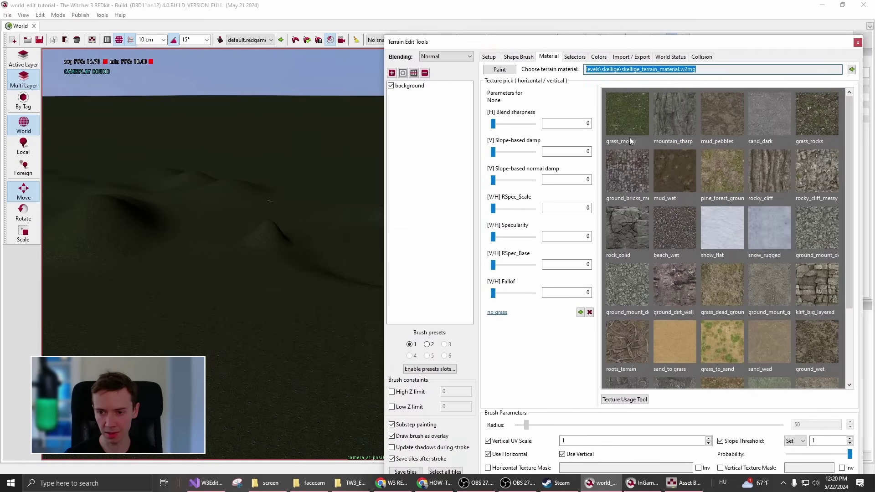
Pick mud_wet as the primary paint texture and pine_forest_ground as the secondary one
{"action": "left_click", "coordinate": [727, 221]}
{"action": "left_click", "coordinate": [685, 189]}
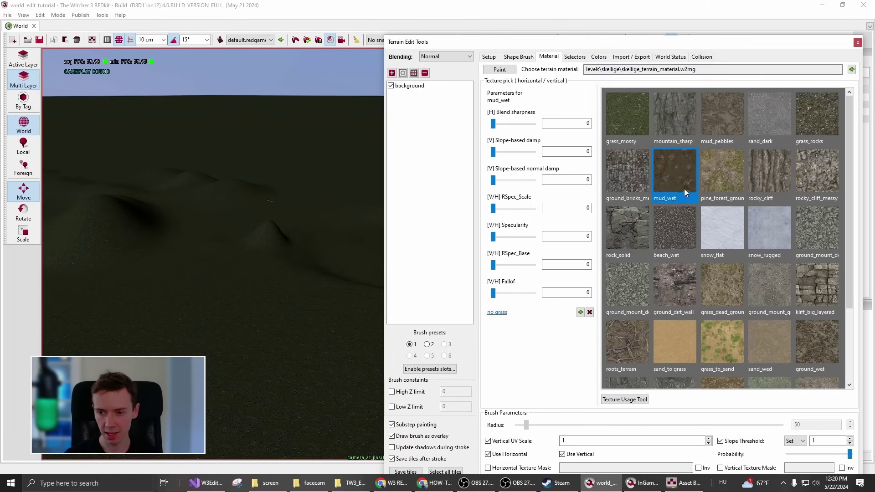
{"action": "right_click", "coordinate": [727, 189]}
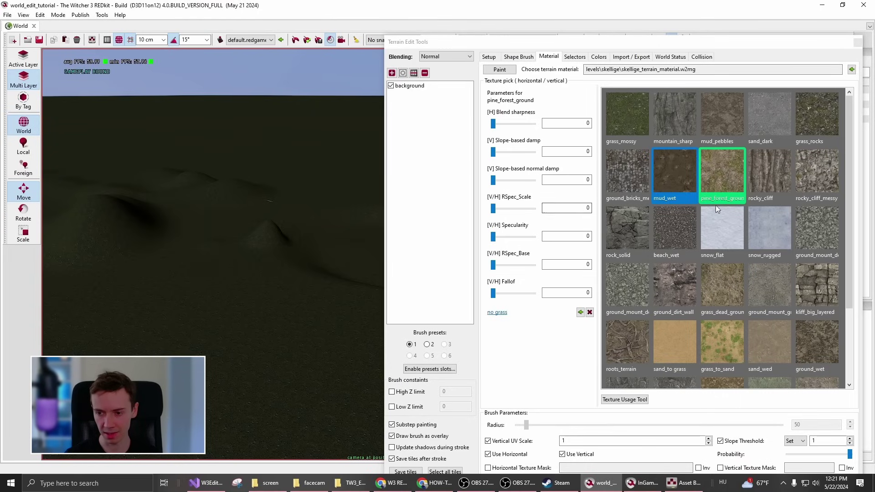
Pair the snow_rugged and snow_flat textures and paint them over the flat ground and small mound with a radius of about 8.5
{"action": "left_click", "coordinate": [728, 234]}
{"action": "left_click", "coordinate": [728, 245]}
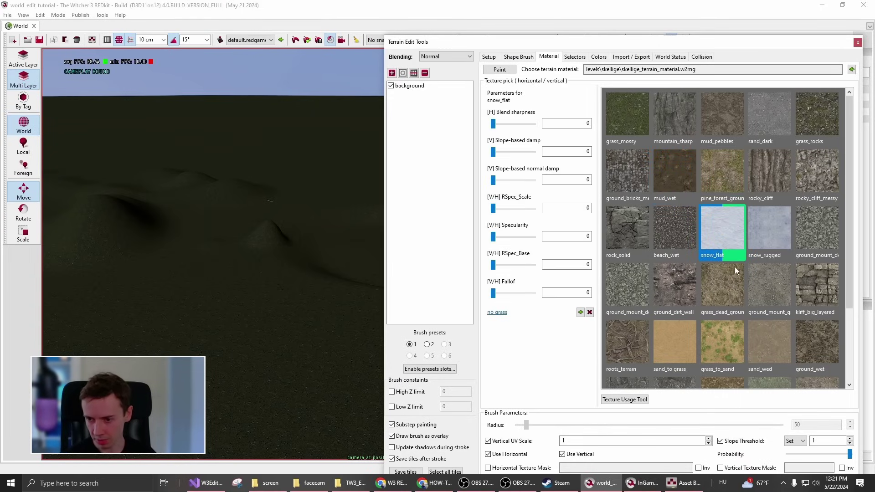
{"action": "left_click", "coordinate": [766, 250]}
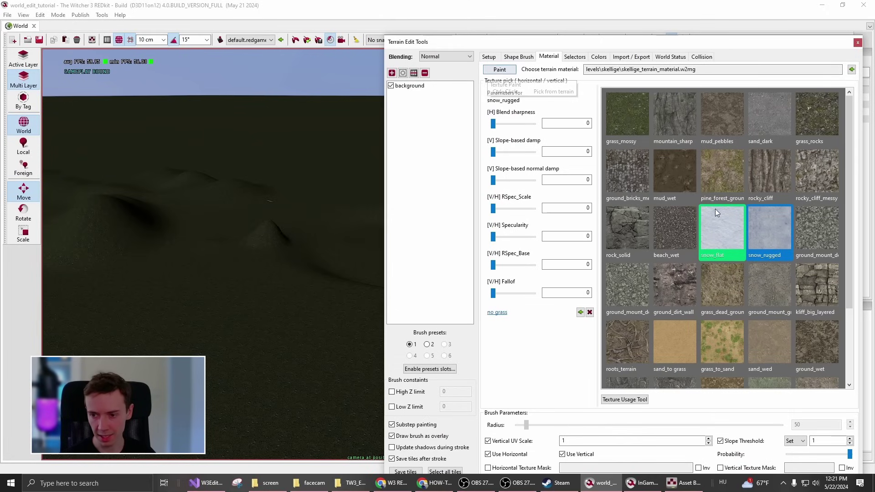
{"action": "left_click", "coordinate": [507, 71]}
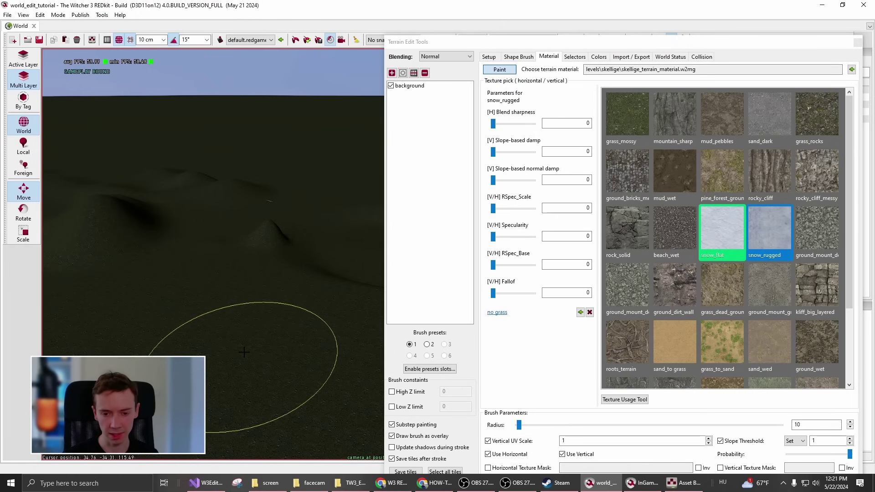
{"action": "mouse_move", "coordinate": [248, 358]}
{"action": "left_mouse_down"}
{"action": "mouse_move", "coordinate": [234, 315]}
{"action": "mouse_move", "coordinate": [200, 297]}
{"action": "mouse_move", "coordinate": [225, 222]}
{"action": "mouse_move", "coordinate": [132, 308]}
{"action": "mouse_move", "coordinate": [297, 357]}
{"action": "mouse_move", "coordinate": [274, 251]}
{"action": "mouse_move", "coordinate": [344, 290]}
{"action": "left_mouse_up"}
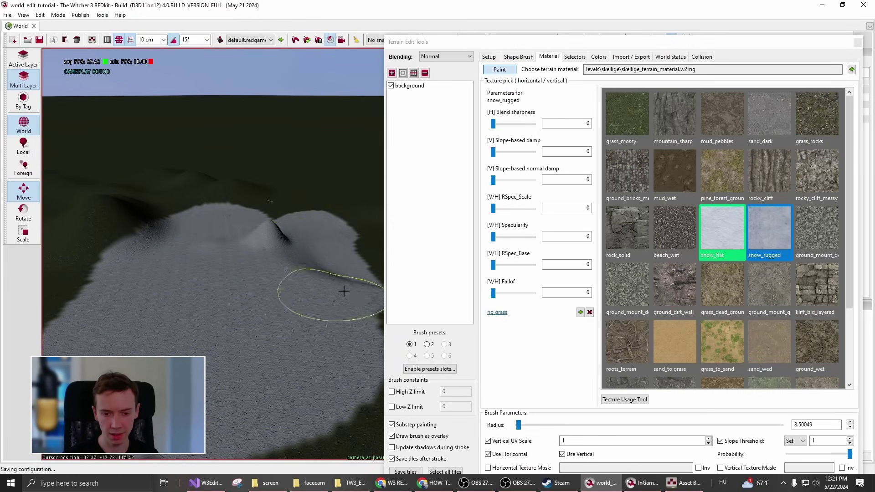
{"action": "scroll", "coordinate": [228, 374], "scroll_direction": "up", "scroll_amount": 2}
Assign kliff_big_layered to both texture slots and paint it over the dark ground beside the snow
{"action": "scroll", "coordinate": [817, 302], "scroll_direction": "down", "scroll_amount": 1}
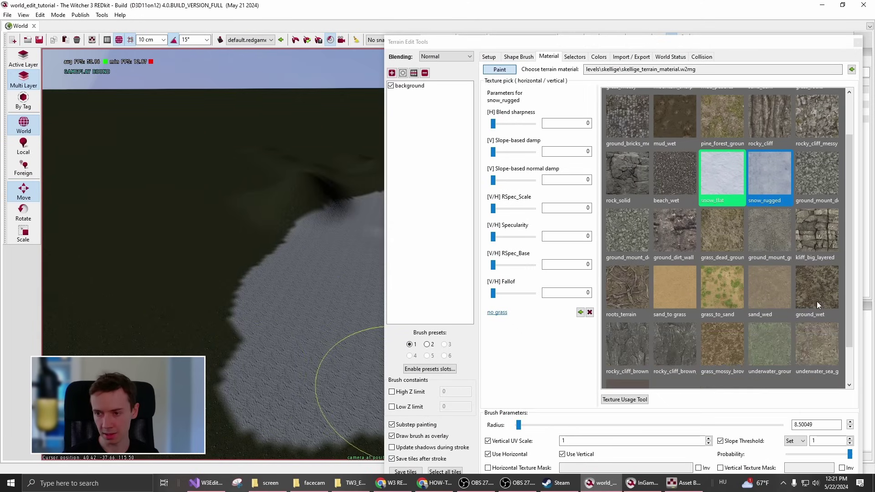
{"action": "scroll", "coordinate": [817, 302], "scroll_direction": "down", "scroll_amount": 1}
{"action": "left_click", "coordinate": [801, 209]}
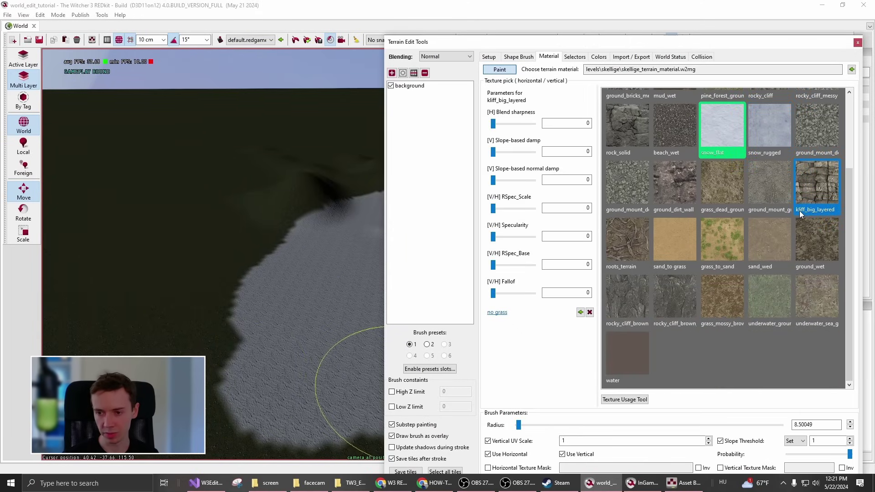
{"action": "left_click", "coordinate": [811, 210]}
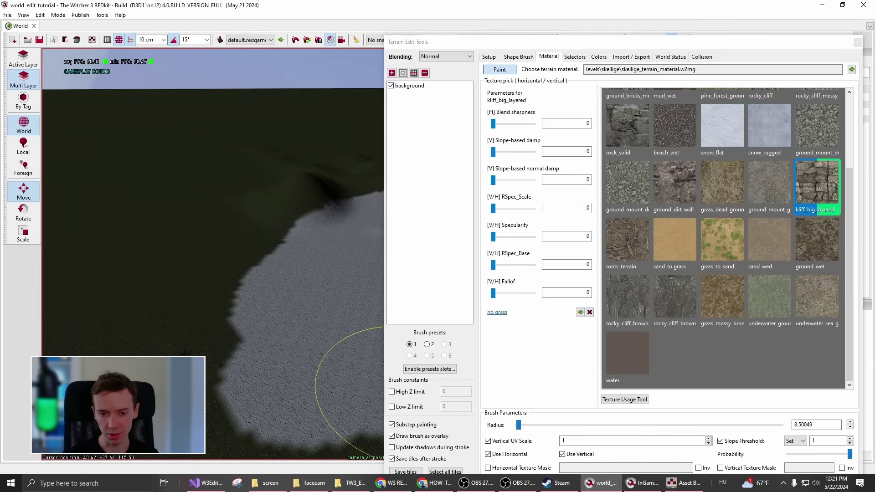
{"action": "mouse_move", "coordinate": [221, 364]}
{"action": "right_mouse_down"}
{"action": "mouse_move", "coordinate": [223, 275]}
{"action": "mouse_move", "coordinate": [197, 307]}
{"action": "right_mouse_up"}
{"action": "mouse_move", "coordinate": [234, 328]}
{"action": "left_mouse_down"}
{"action": "mouse_move", "coordinate": [224, 294]}
{"action": "mouse_move", "coordinate": [236, 264]}
{"action": "mouse_move", "coordinate": [196, 257]}
{"action": "left_mouse_up"}
{"action": "right_click_drag", "start_coordinate": [196, 258], "coordinate": [149, 217]}
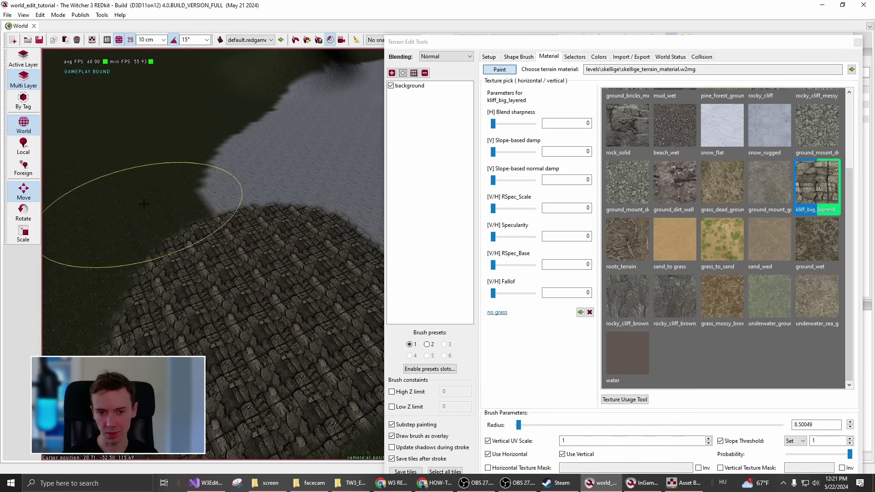
{"action": "left_click_drag", "start_coordinate": [166, 228], "coordinate": [148, 186]}
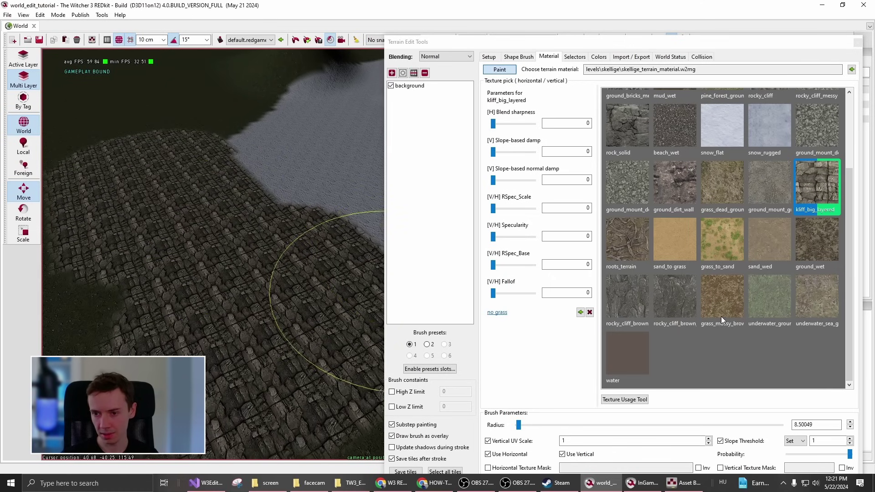
Assign ground_bricks_messy to both texture slots and paint it over the cliff-textured area
{"action": "scroll", "coordinate": [707, 250], "scroll_direction": "up", "scroll_amount": 2}
{"action": "left_click", "coordinate": [628, 174]}
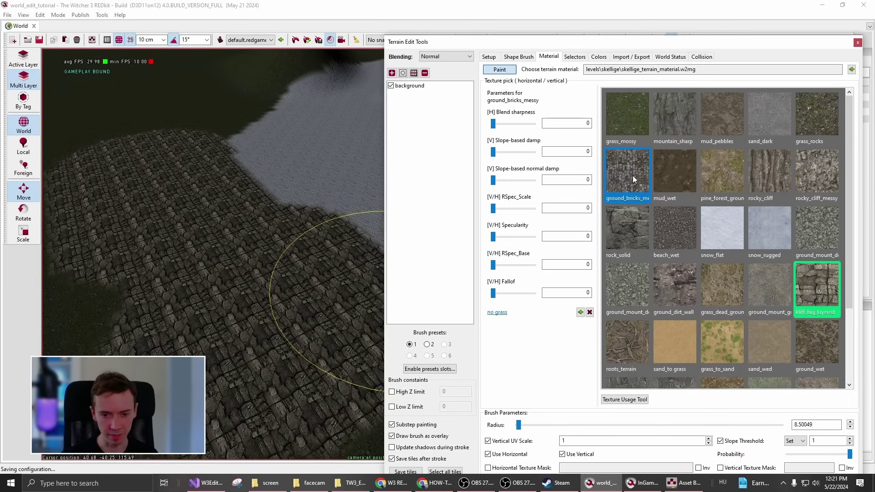
{"action": "right_click_drag", "start_coordinate": [182, 270], "coordinate": [160, 271]}
{"action": "left_click_drag", "start_coordinate": [154, 268], "coordinate": [151, 233]}
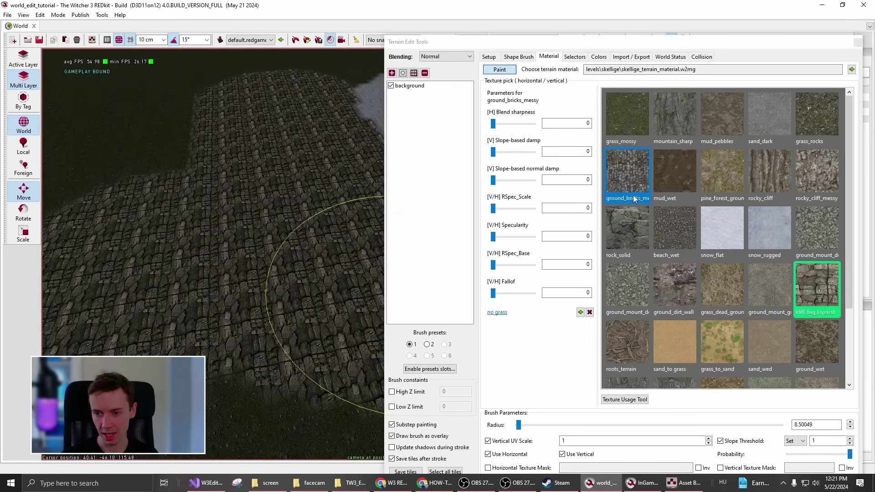
{"action": "right_click", "coordinate": [623, 180]}
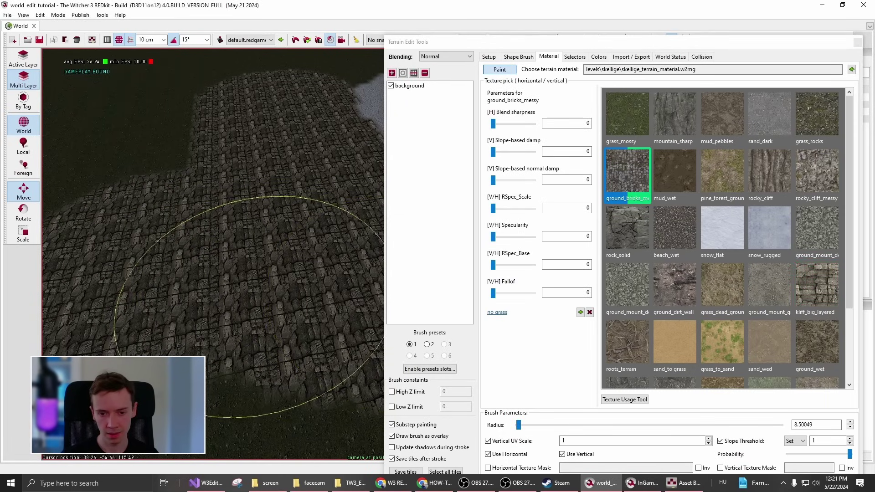
{"action": "mouse_move", "coordinate": [256, 291]}
{"action": "left_mouse_down"}
{"action": "mouse_move", "coordinate": [222, 126]}
{"action": "mouse_move", "coordinate": [299, 299]}
{"action": "left_mouse_up"}
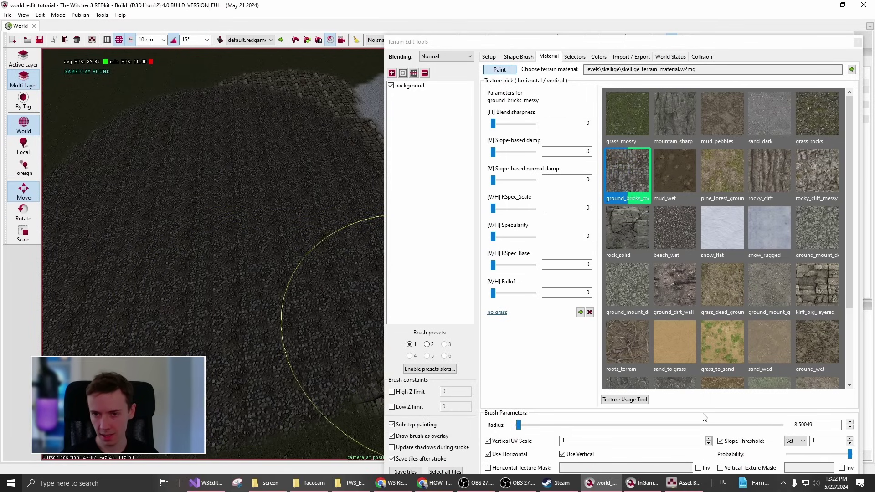
Examine the terrain color painting and selector options and return to the material painting settings
{"action": "left_click", "coordinate": [598, 57]}
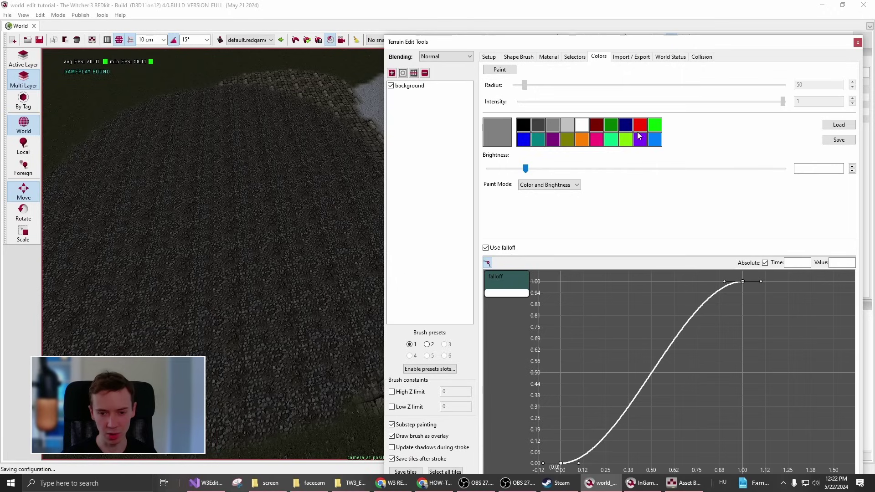
{"action": "right_click_drag", "start_coordinate": [141, 231], "coordinate": [64, 233]}
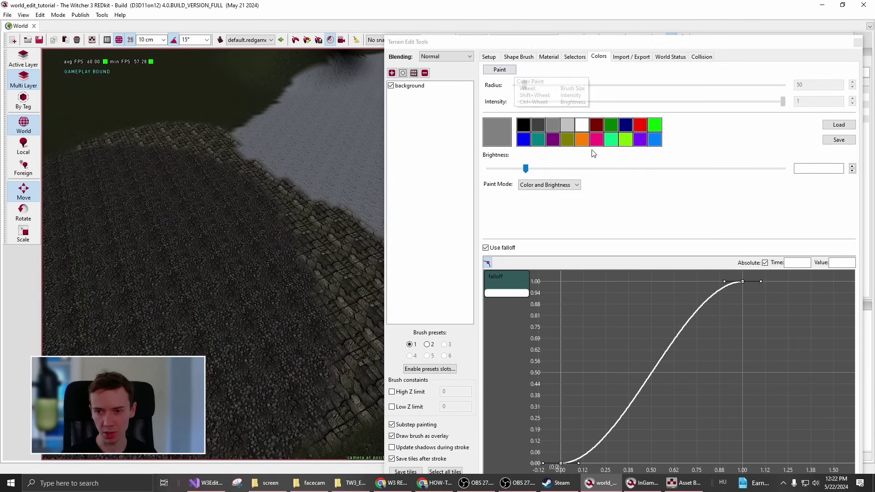
{"action": "left_click", "coordinate": [574, 57]}
{"action": "left_click", "coordinate": [549, 57]}
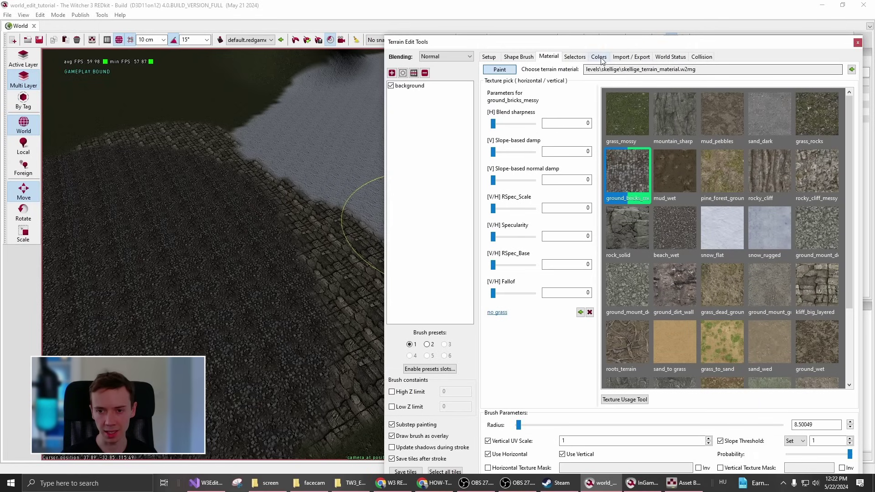
{"action": "left_click", "coordinate": [180, 311]}
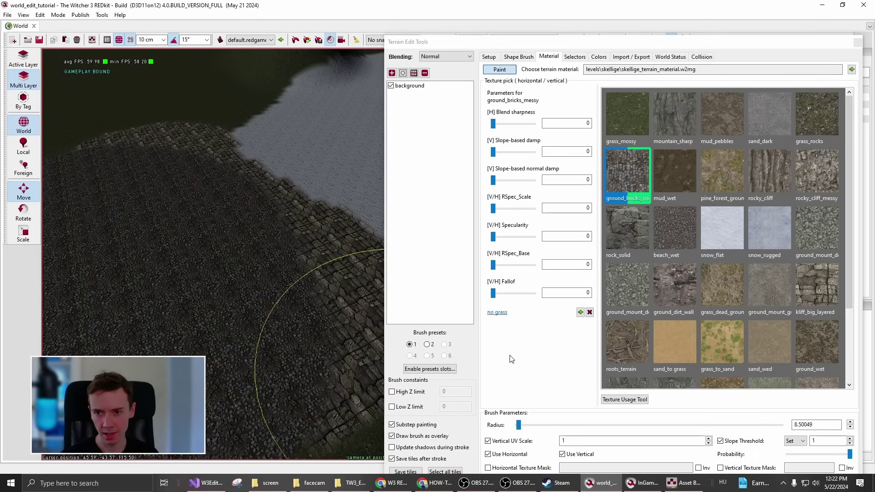
Select all terrain tiles and close the terrain editing tools
{"action": "left_click_drag", "start_coordinate": [549, 44], "coordinate": [543, 20]}
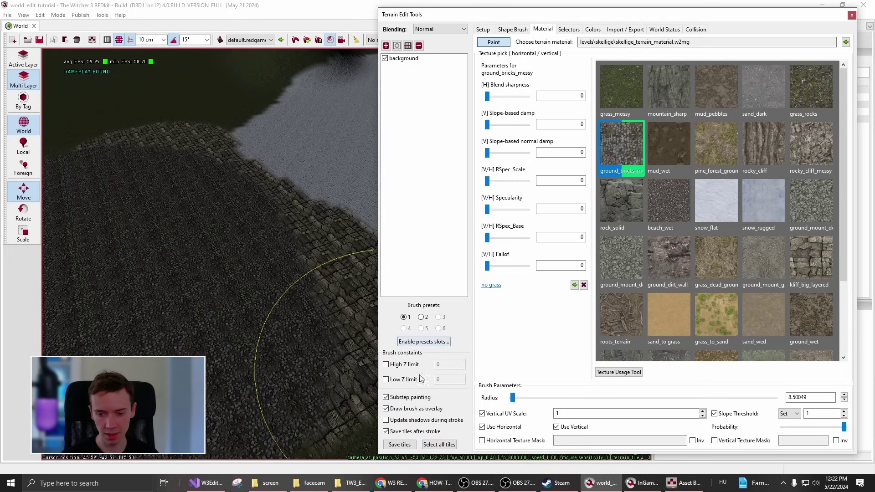
{"action": "left_click", "coordinate": [439, 449]}
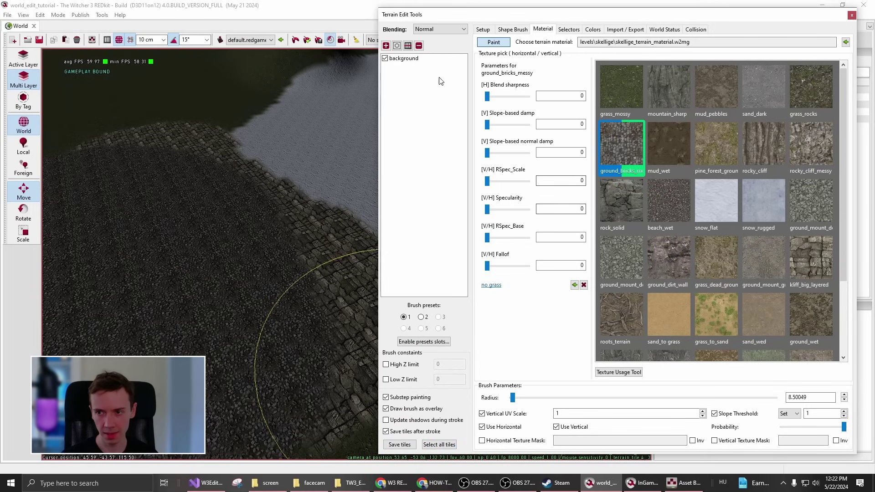
{"action": "left_click", "coordinate": [852, 16]}
Open the vegetation editing tools for the world and remove the cutted_trees brush from the brush list
{"action": "right_click_drag", "start_coordinate": [349, 205], "coordinate": [395, 256]}
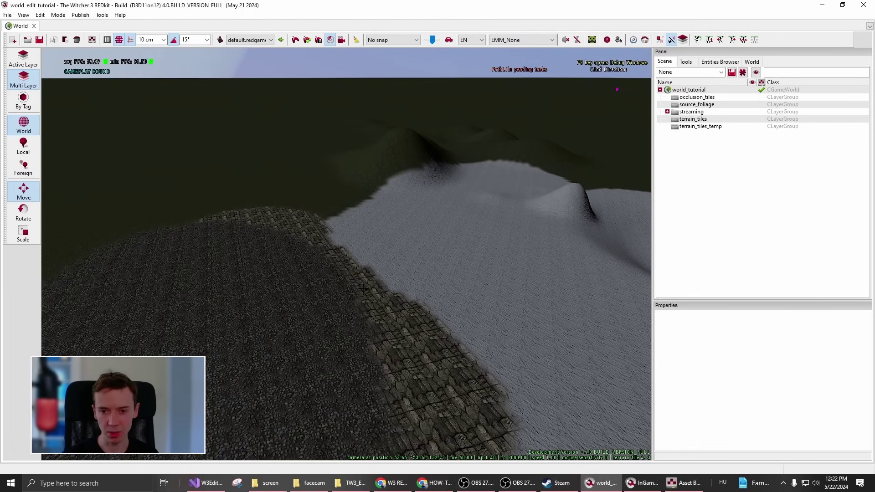
{"action": "scroll", "coordinate": [364, 289], "scroll_direction": "down", "scroll_amount": 5}
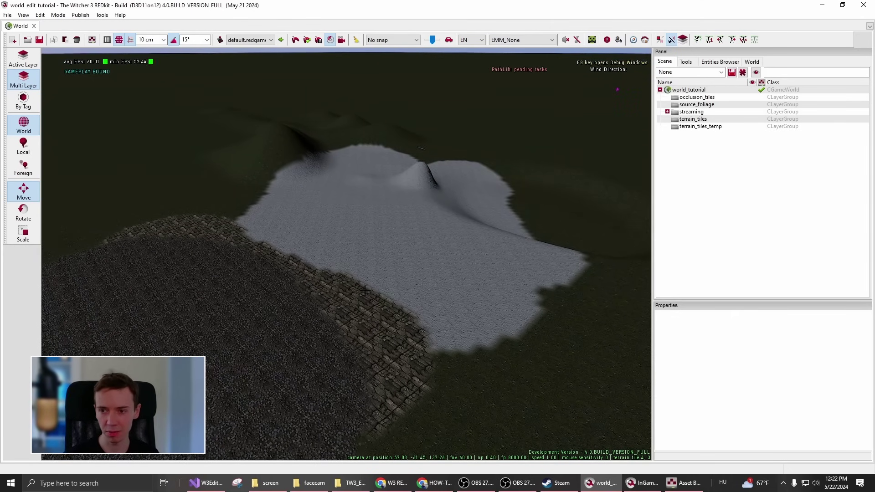
{"action": "left_click", "coordinate": [685, 61]}
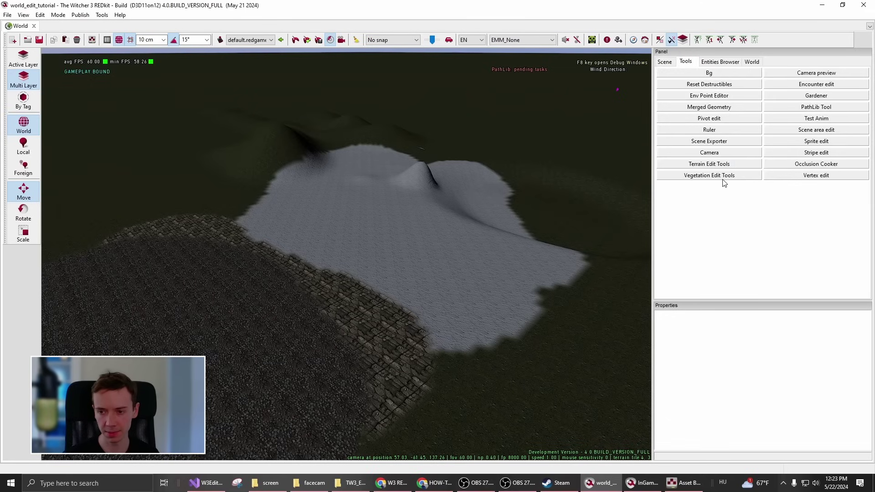
{"action": "left_click", "coordinate": [716, 177]}
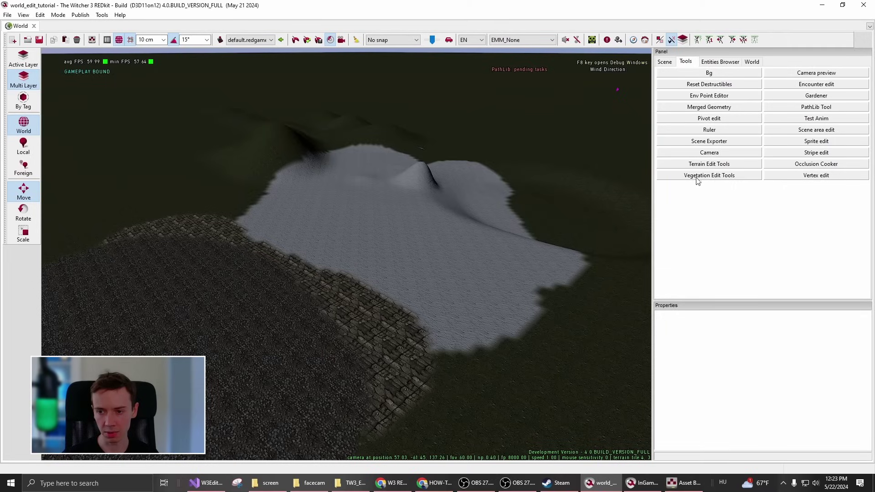
{"action": "left_click", "coordinate": [708, 177]}
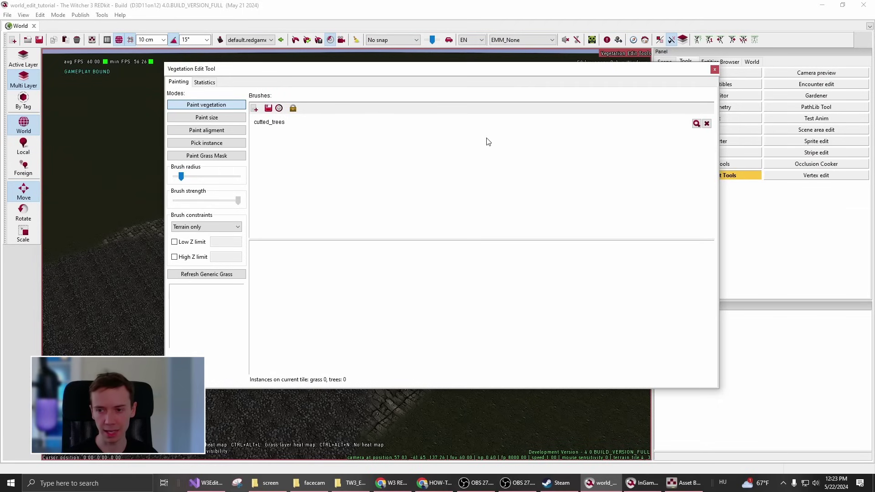
{"action": "left_click", "coordinate": [707, 124]}
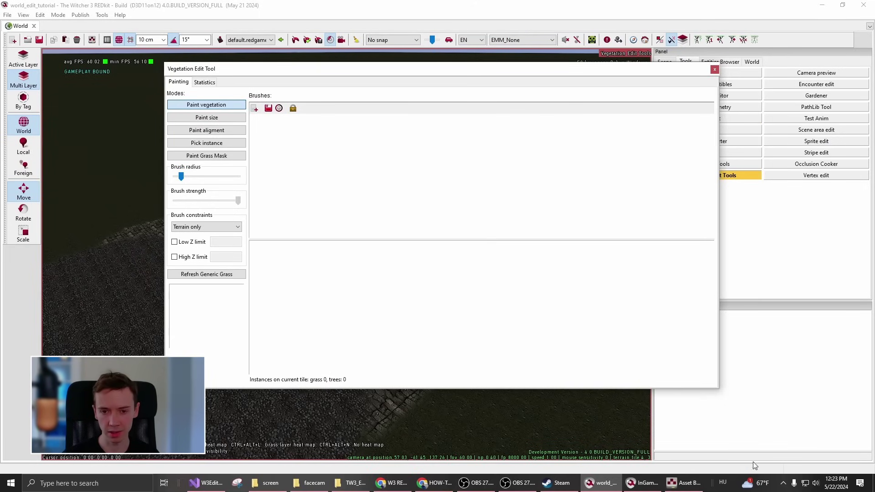
Switch to the Asset Browser, collapse the levels folder and search the depot for "tree"
{"action": "mouse_move", "coordinate": [691, 484]}
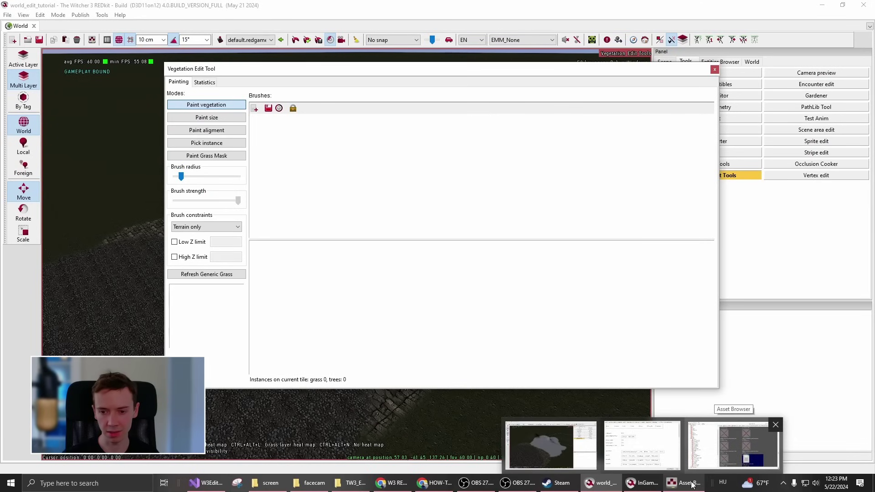
{"action": "left_click", "coordinate": [748, 445]}
{"action": "left_click_drag", "start_coordinate": [319, 286], "coordinate": [303, 70]}
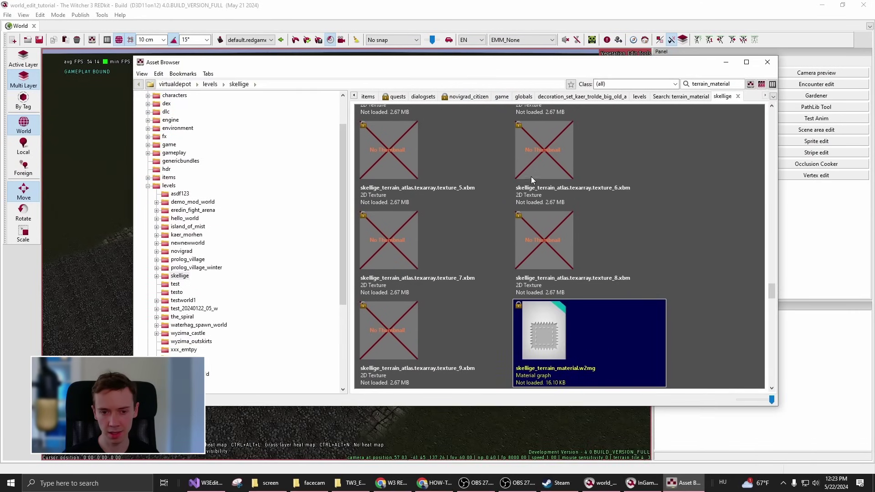
{"action": "left_click", "coordinate": [150, 187]}
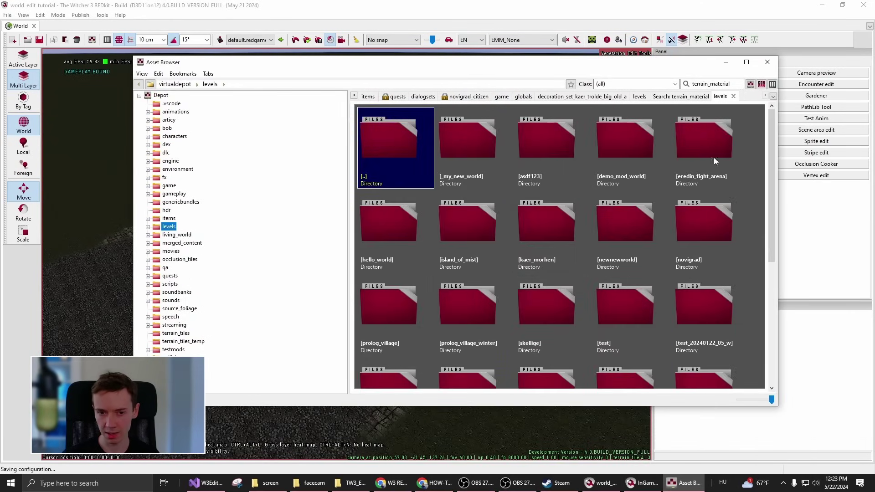
{"action": "double_click", "coordinate": [719, 85]}
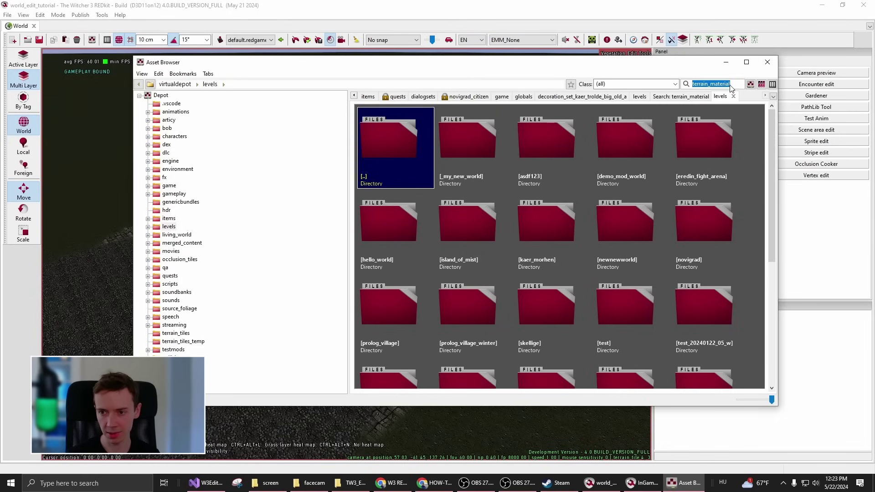
{"action": "key", "text": "BackSpace"}
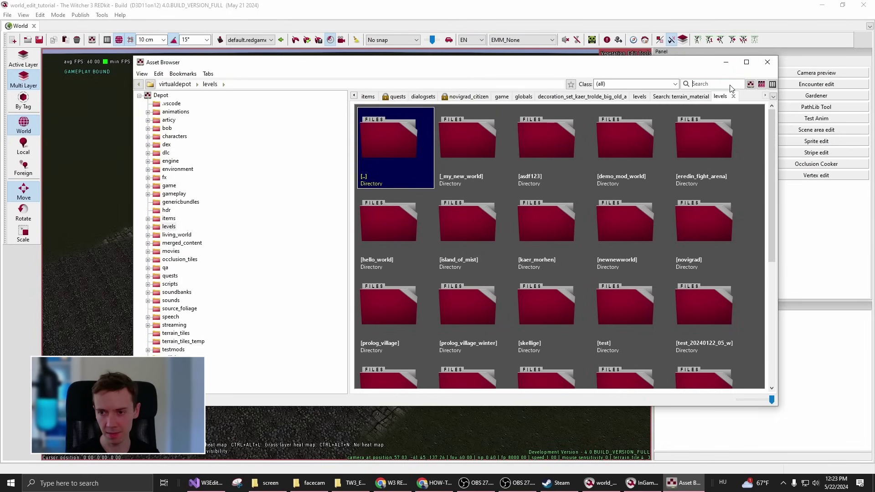
{"action": "type", "text": "ve"}
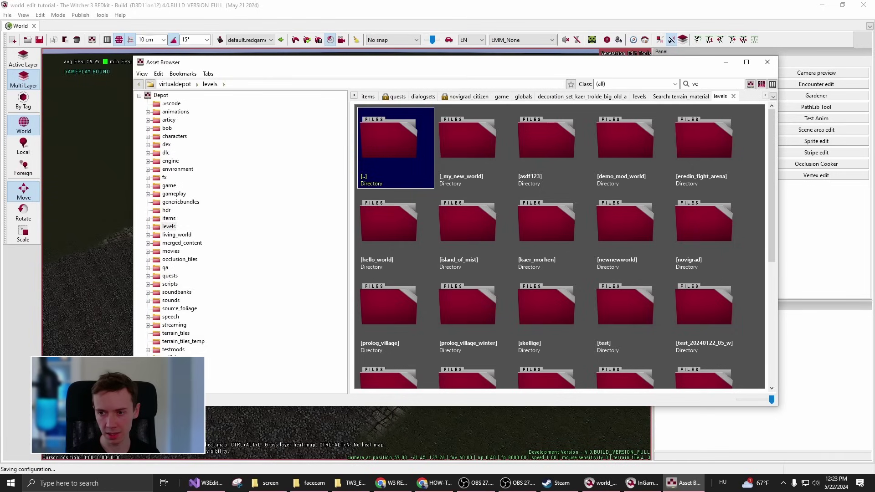
{"action": "type", "text": "getat"}
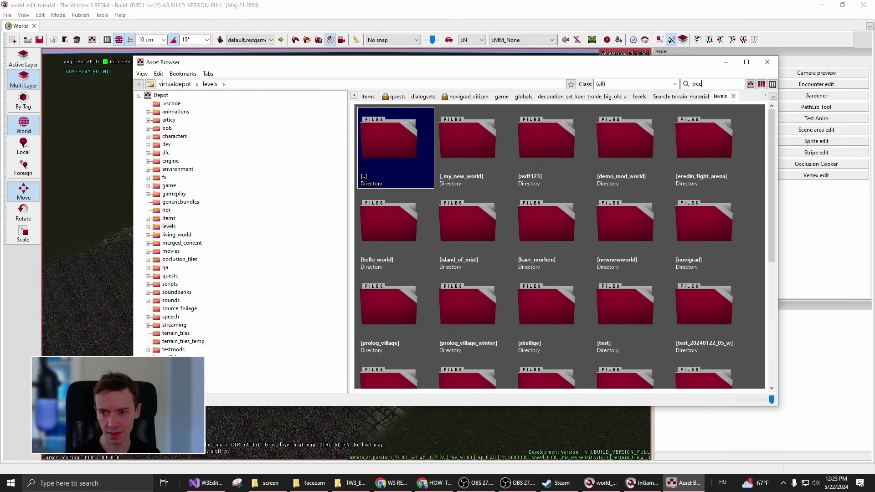
{"action": "type", "text": "ree"}
{"action": "key", "text": "Return"}
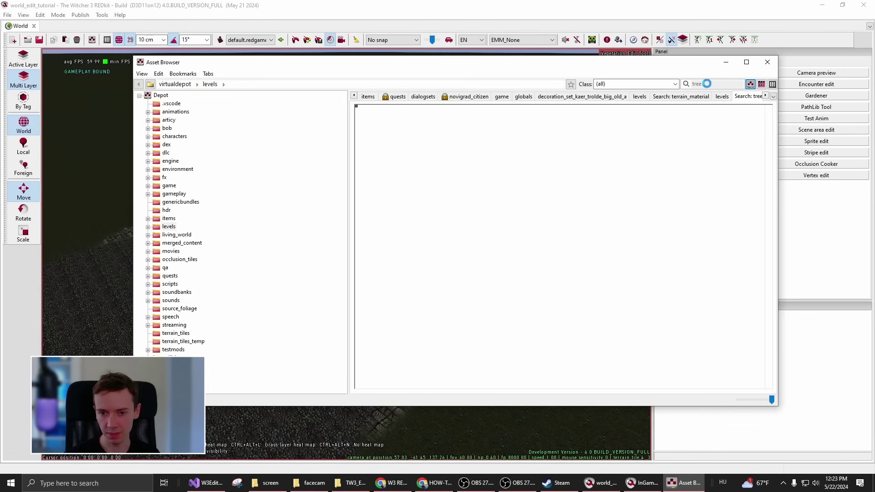
Find the apple_trees.vbrush vegetation brush among the search results and select it
{"action": "scroll", "coordinate": [617, 294], "scroll_direction": "down", "scroll_amount": 10}
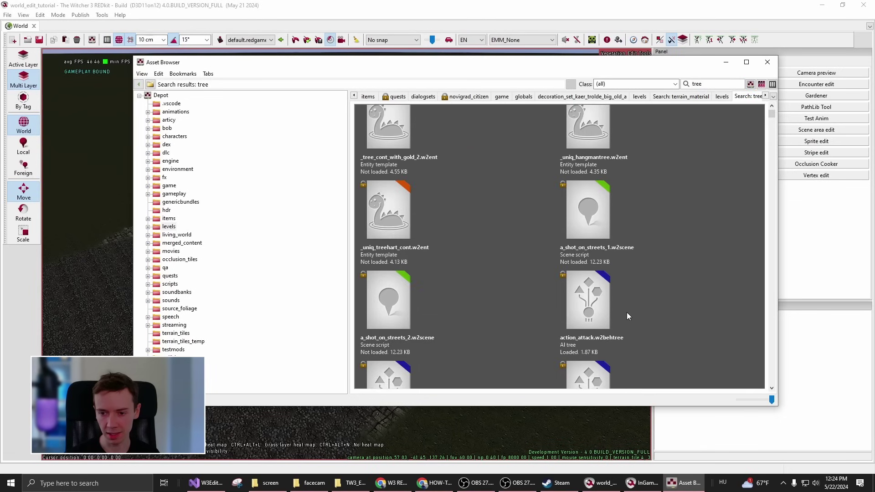
{"action": "scroll", "coordinate": [619, 308], "scroll_direction": "down", "scroll_amount": 10}
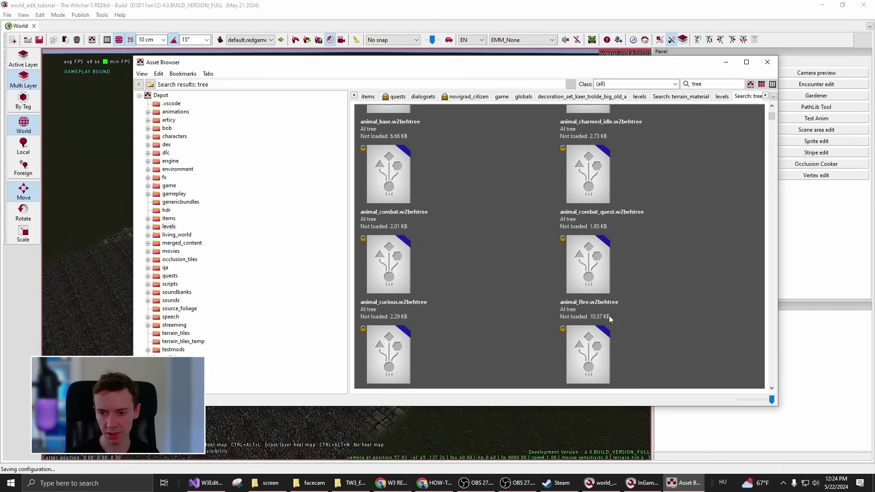
{"action": "scroll", "coordinate": [609, 292], "scroll_direction": "up", "scroll_amount": 2}
{"action": "left_click", "coordinate": [589, 233]}
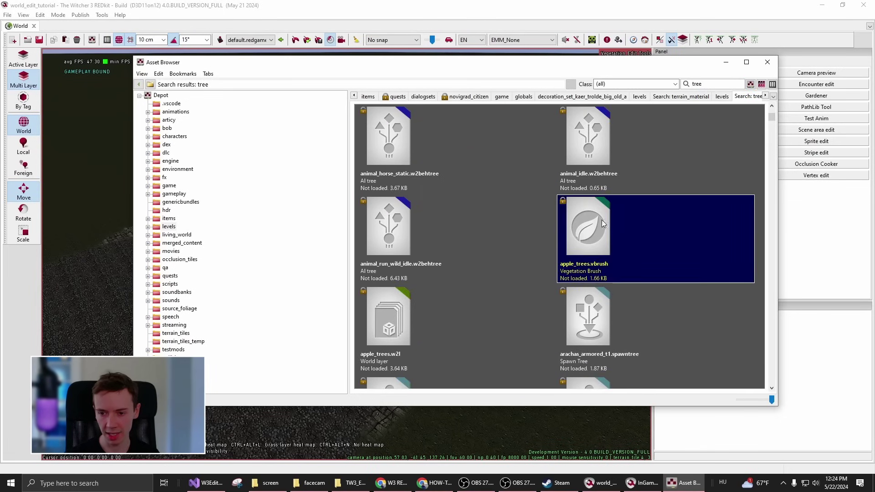
{"action": "scroll", "coordinate": [451, 320], "scroll_direction": "down", "scroll_amount": 2}
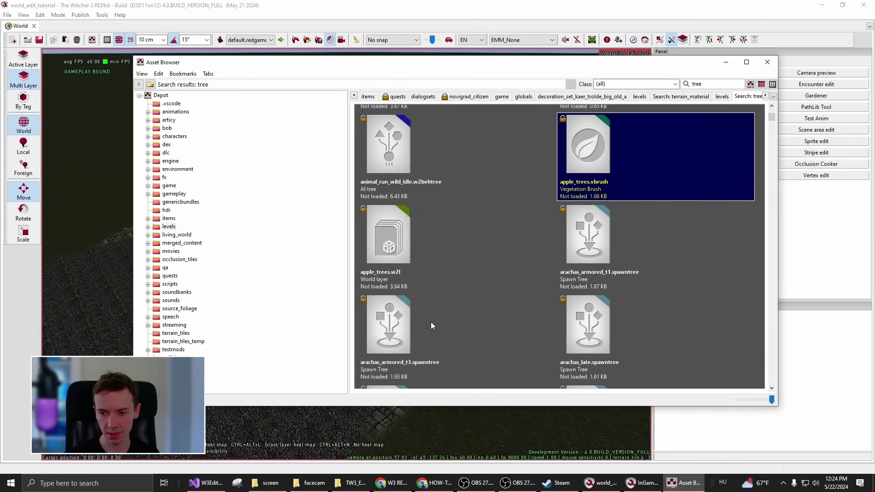
{"action": "scroll", "coordinate": [444, 331], "scroll_direction": "up", "scroll_amount": 2}
{"action": "scroll", "coordinate": [624, 348], "scroll_direction": "down", "scroll_amount": 3}
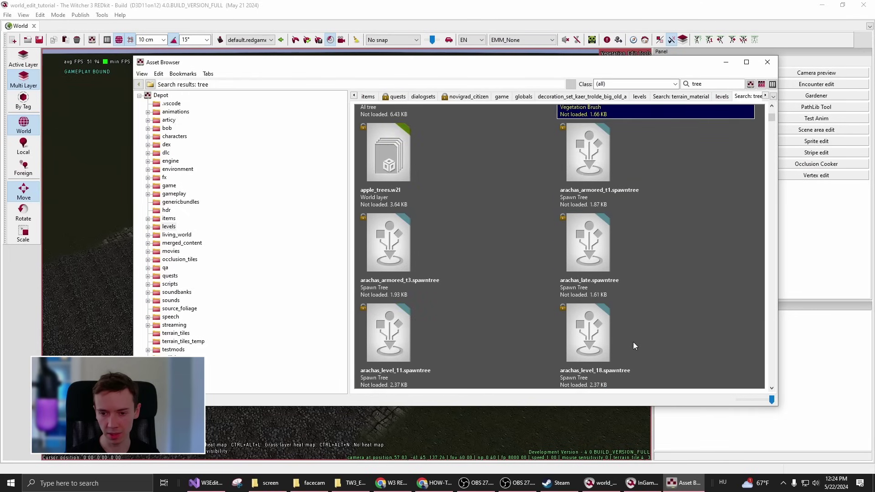
{"action": "scroll", "coordinate": [633, 341], "scroll_direction": "down", "scroll_amount": 3}
{"action": "scroll", "coordinate": [634, 342], "scroll_direction": "up", "scroll_amount": 8}
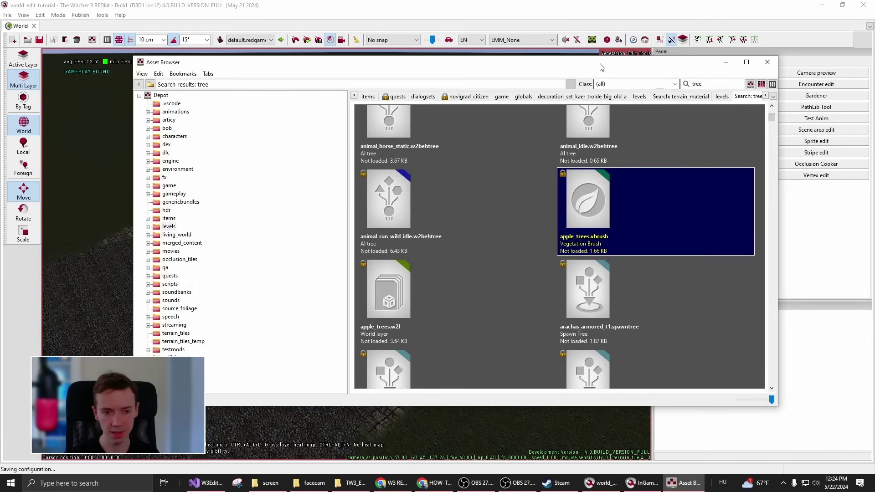
Add apple_trees.vbrush to the vegetation tool's brush list and make it the selected brush
{"action": "left_click_drag", "start_coordinate": [684, 62], "coordinate": [603, 199]}
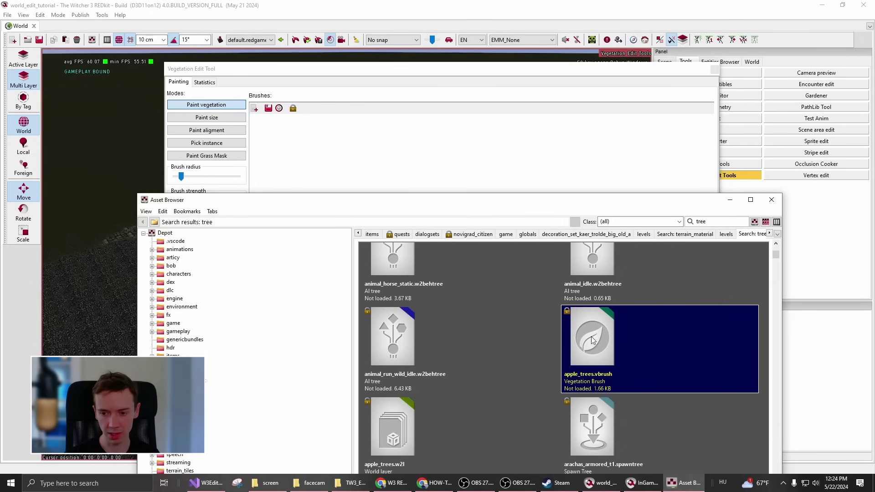
{"action": "left_click_drag", "start_coordinate": [406, 180], "coordinate": [378, 163]}
{"action": "left_click", "coordinate": [320, 151]}
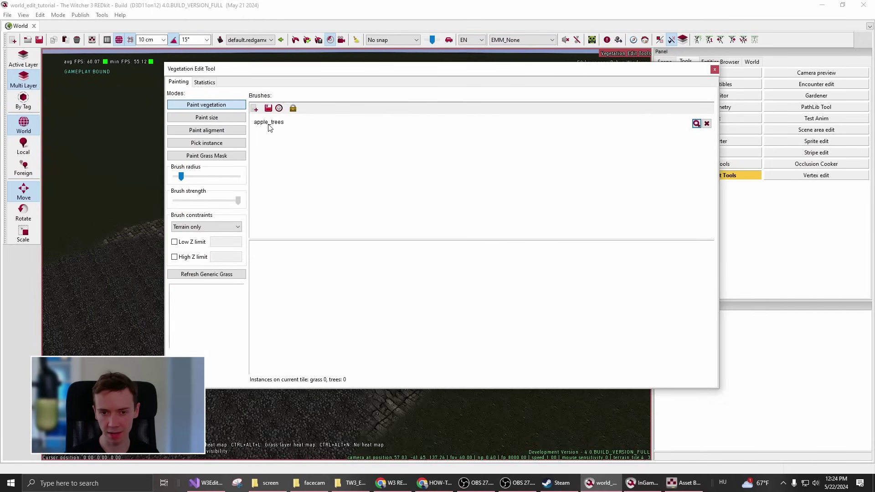
{"action": "left_click", "coordinate": [270, 124]}
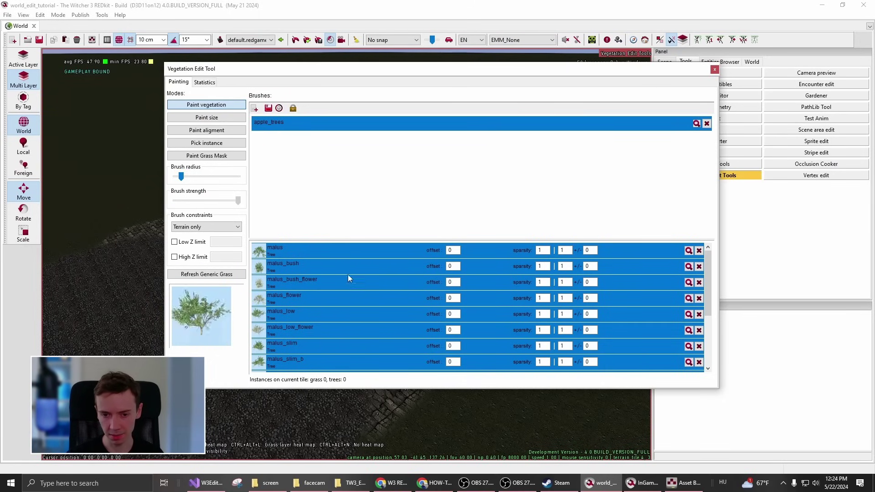
Examine the individual malus tree entries of the apple_trees brush and their previews
{"action": "left_click", "coordinate": [300, 266]}
{"action": "left_click", "coordinate": [303, 283]}
{"action": "left_click", "coordinate": [298, 298]}
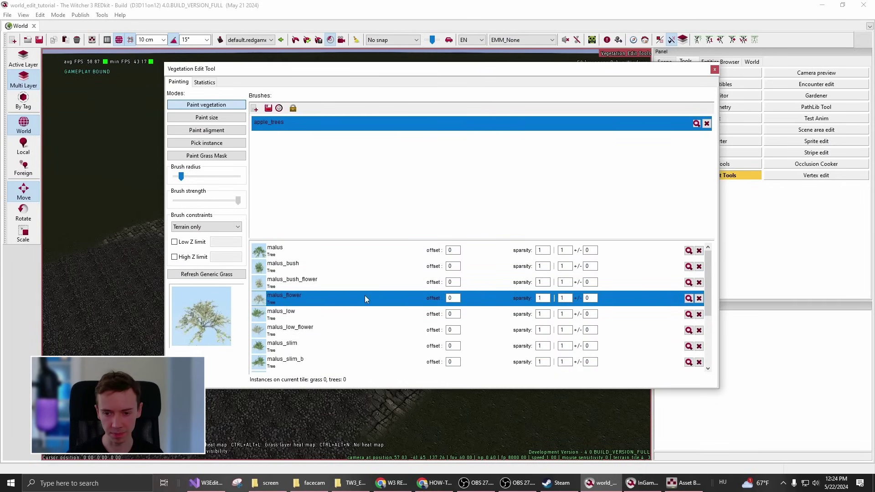
{"action": "left_click", "coordinate": [367, 318]}
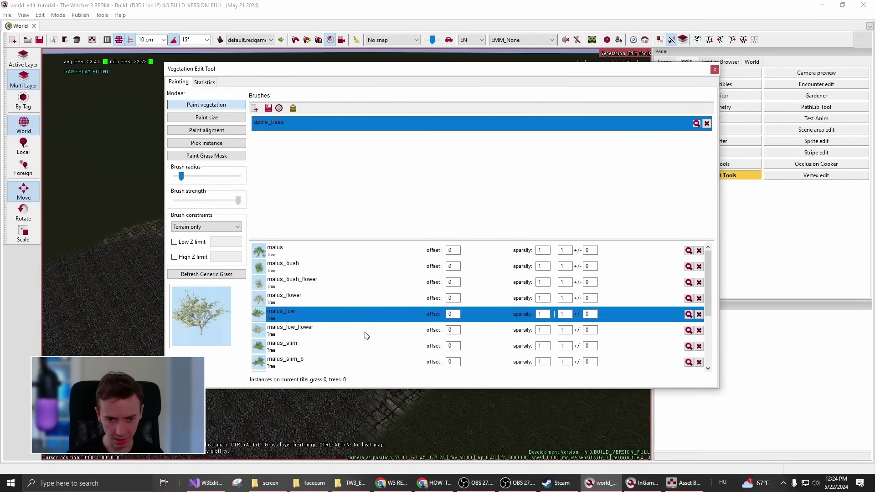
{"action": "left_click", "coordinate": [302, 344]}
{"action": "scroll", "coordinate": [308, 361], "scroll_direction": "down", "scroll_amount": 1}
{"action": "scroll", "coordinate": [308, 361], "scroll_direction": "down", "scroll_amount": 1}
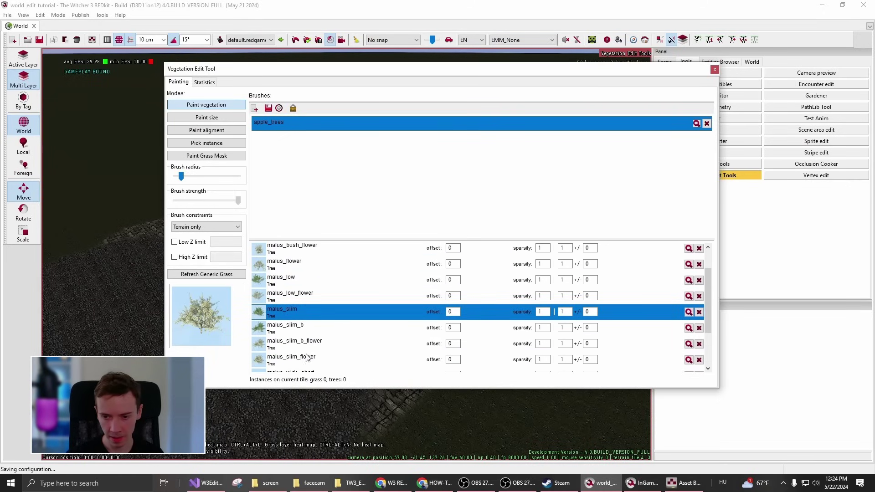
{"action": "scroll", "coordinate": [306, 357], "scroll_direction": "down", "scroll_amount": 1}
{"action": "scroll", "coordinate": [566, 315], "scroll_direction": "up", "scroll_amount": 3}
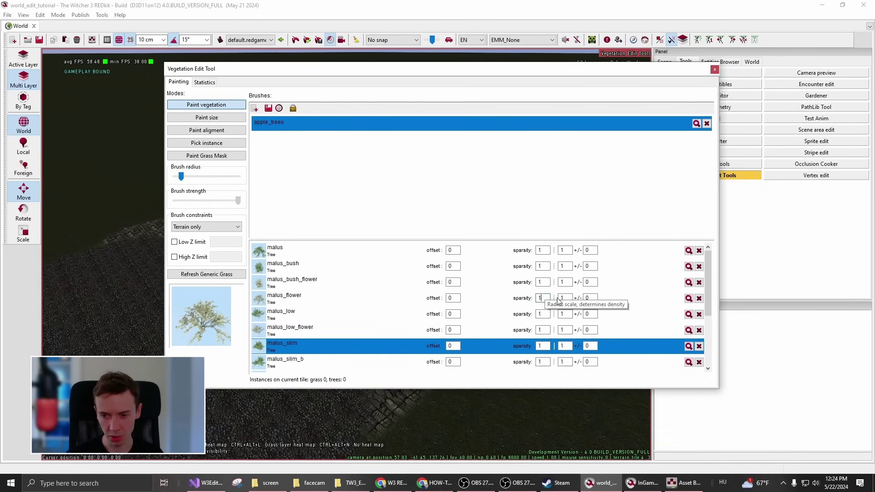
Check out the apple_trees brush file for editing and set malus_flower's general scaling factor to 3
{"action": "left_click", "coordinate": [566, 298]}
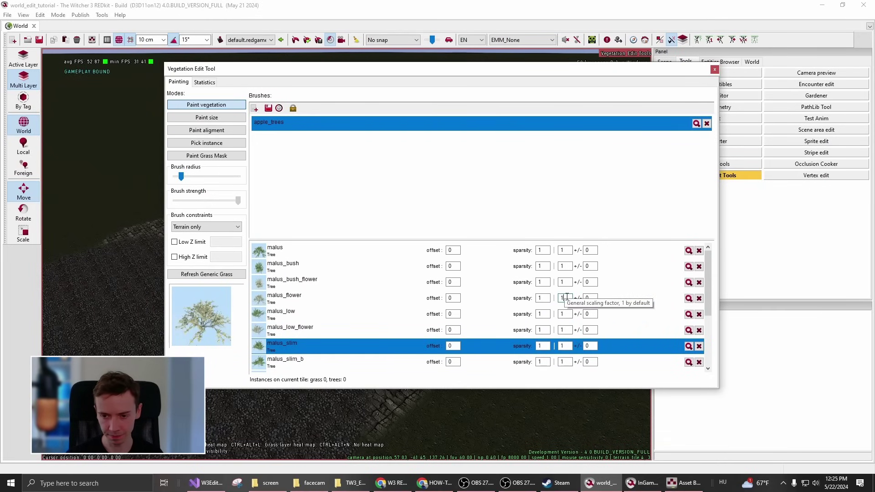
{"action": "key", "text": "Return"}
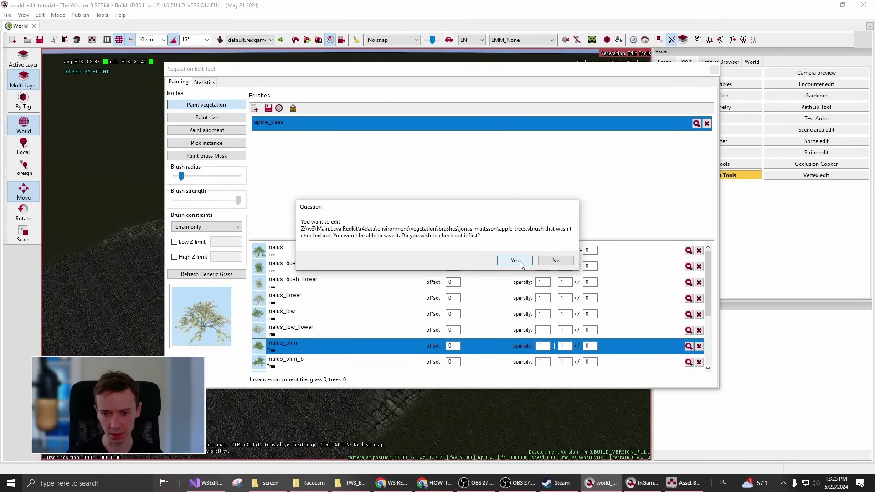
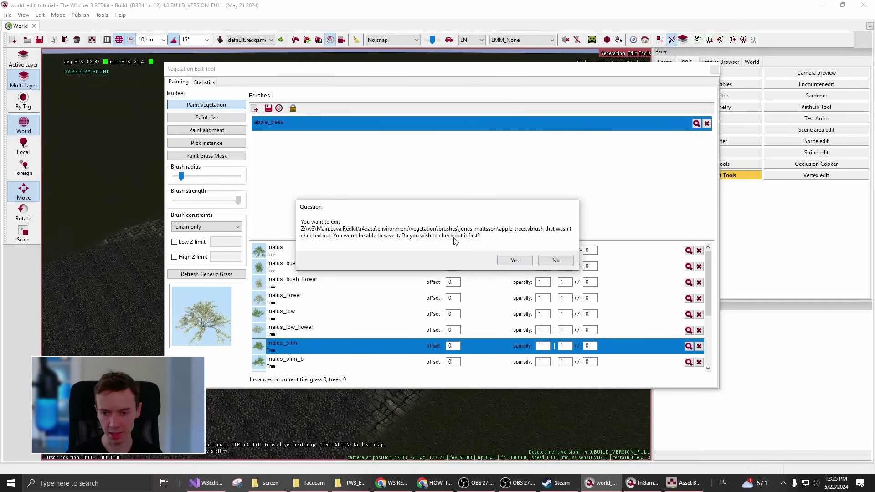
{"action": "left_click", "coordinate": [513, 260]}
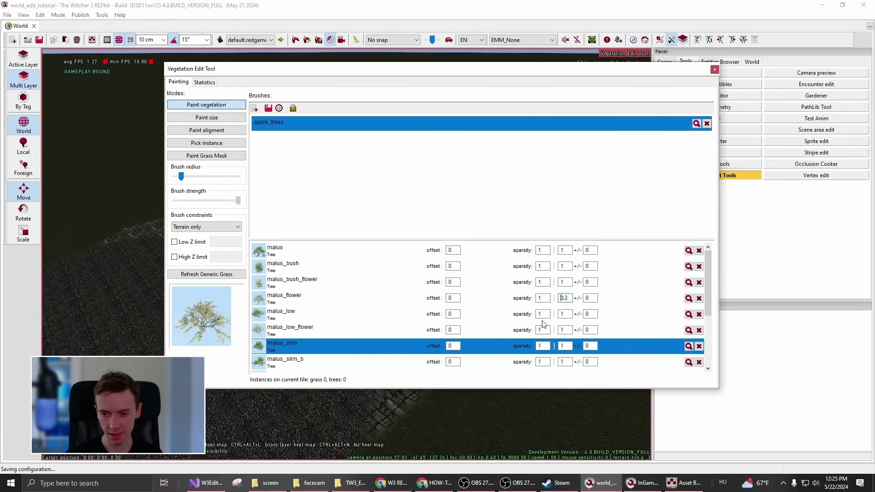
{"action": "key", "text": "BackSpace"}
{"action": "type", "text": "5"}
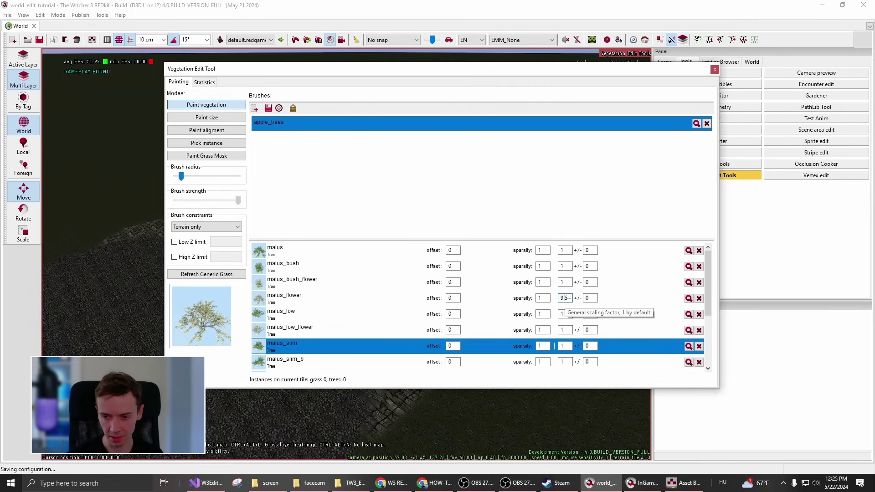
{"action": "key", "text": "BackSpace"}
{"action": "key", "text": "BackSpace"}
{"action": "key", "text": "BackSpace"}
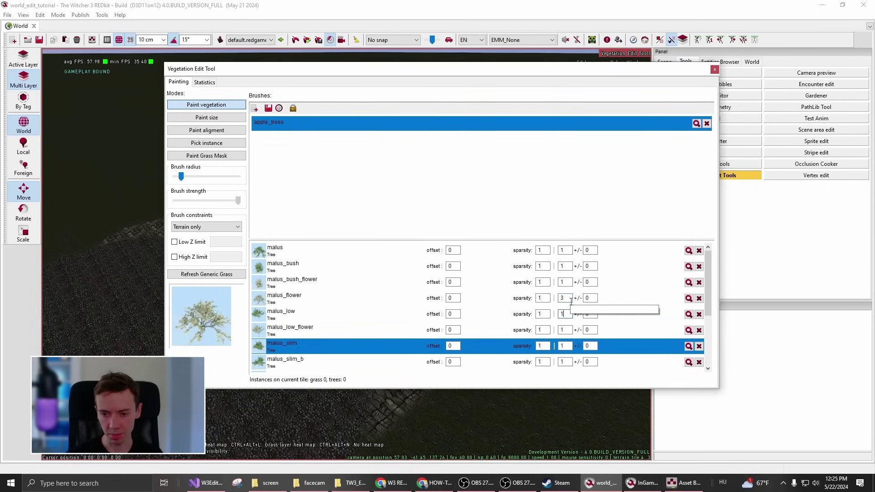
{"action": "left_click", "coordinate": [544, 298]}
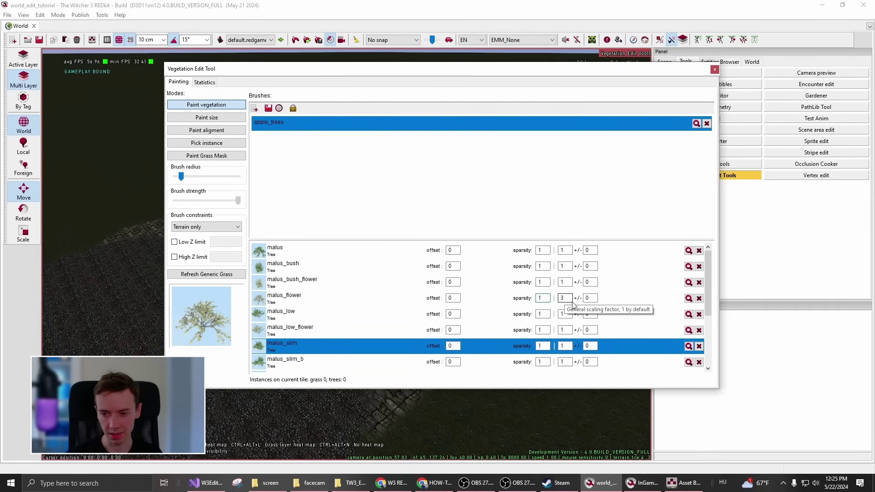
{"action": "key", "text": "Tab"}
{"action": "key", "text": "Tab"}
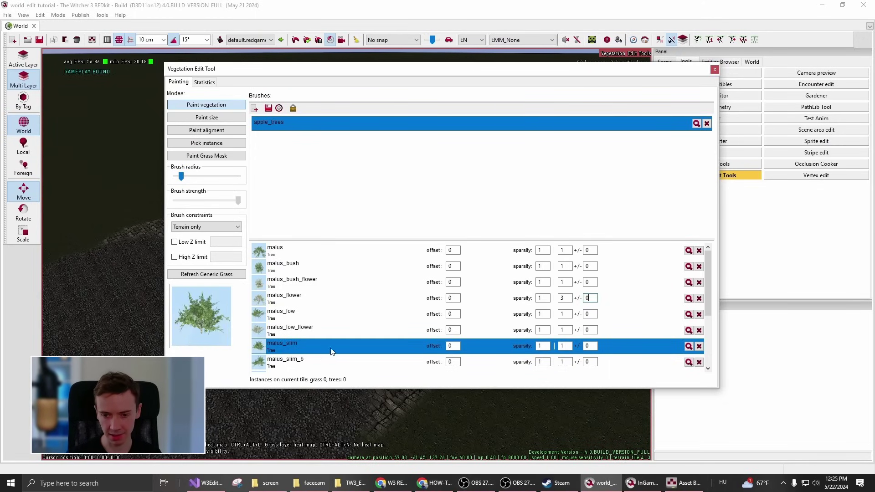
Paint four malus_slim trees on the grass beside the stone-textured patch using a slightly enlarged brush radius
{"action": "left_click", "coordinate": [388, 334]}
{"action": "key", "text": "Down"}
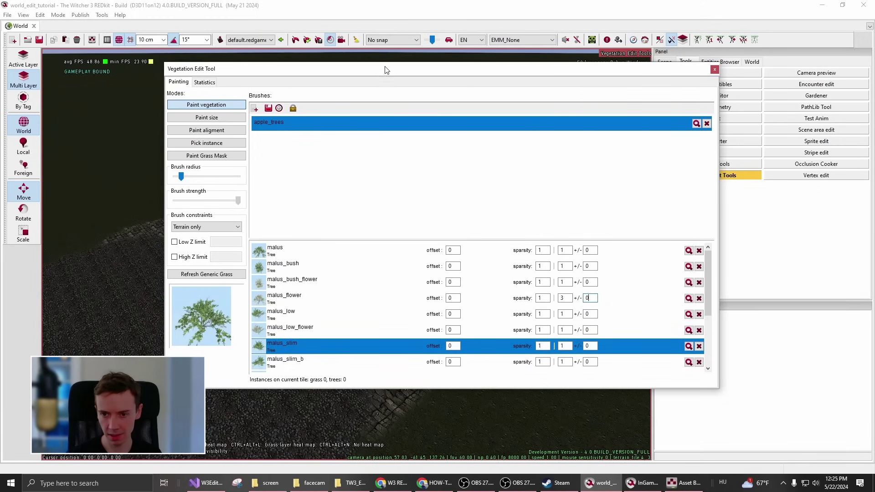
{"action": "left_click_drag", "start_coordinate": [384, 71], "coordinate": [679, 78]}
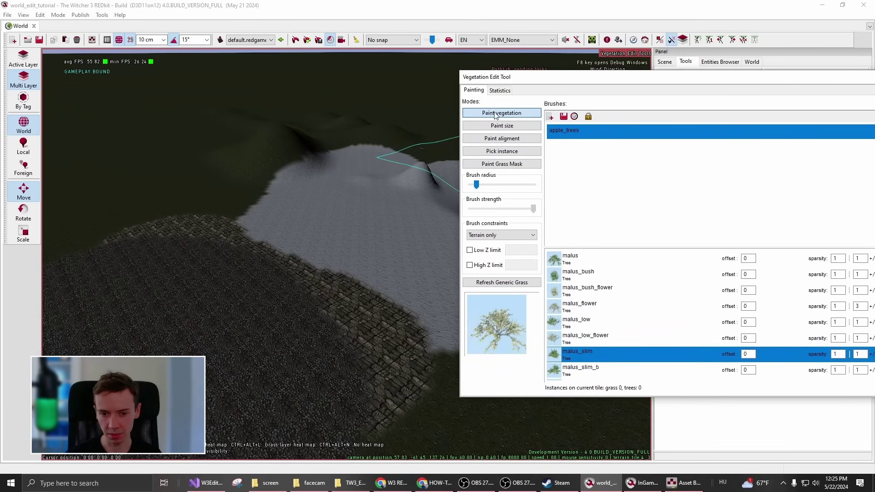
{"action": "scroll", "coordinate": [164, 314], "scroll_direction": "up", "scroll_amount": 5}
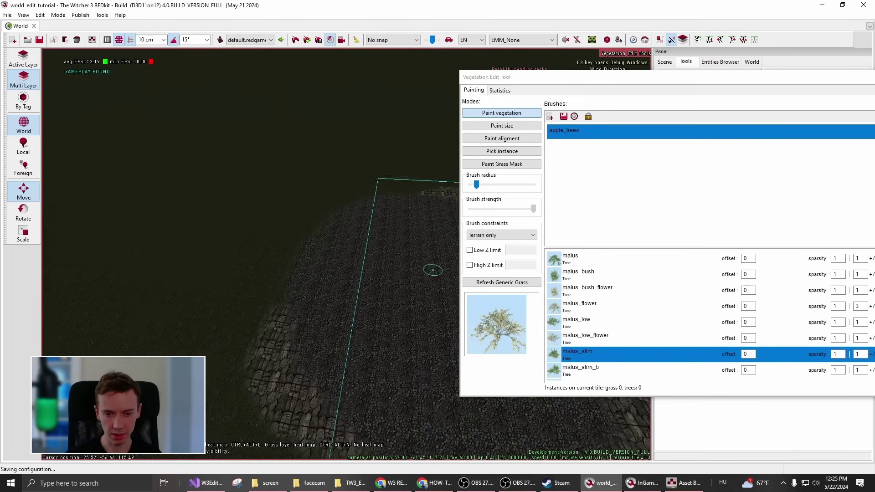
{"action": "scroll", "coordinate": [188, 302], "scroll_direction": "up", "scroll_amount": 4, "text": "ctrl"}
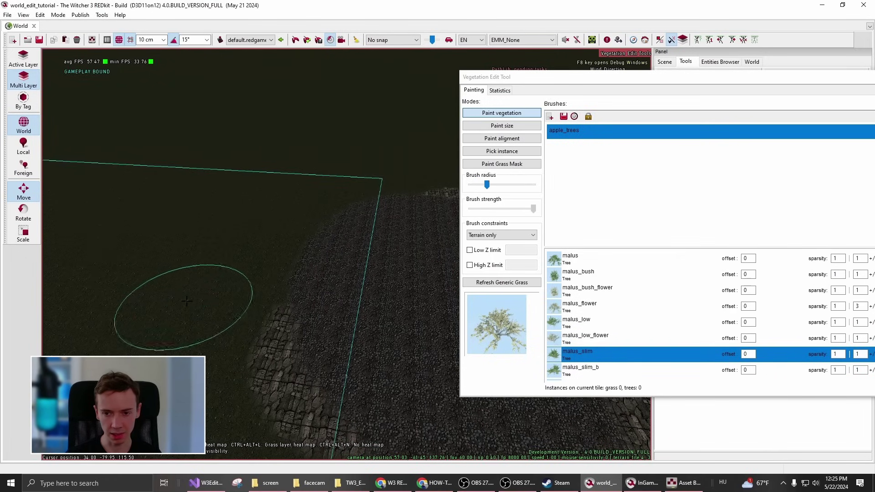
{"action": "scroll", "coordinate": [188, 301], "scroll_direction": "down", "scroll_amount": 2, "text": "ctrl"}
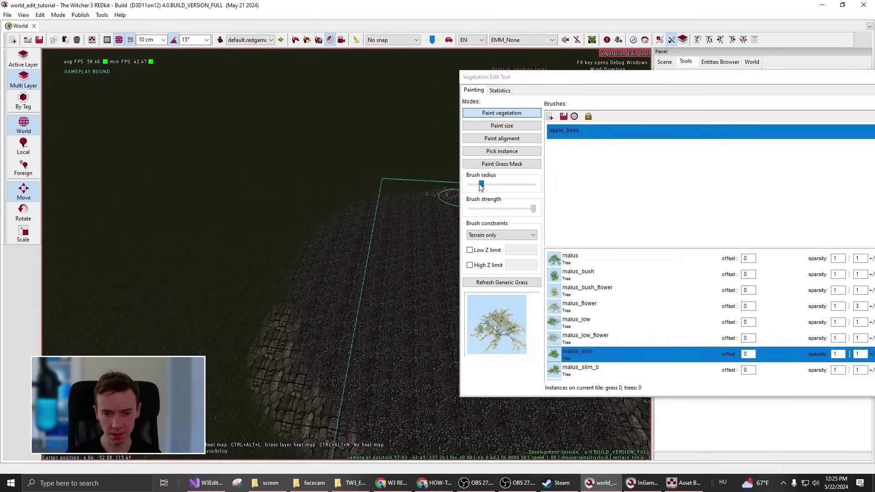
{"action": "left_click", "coordinate": [179, 283]}
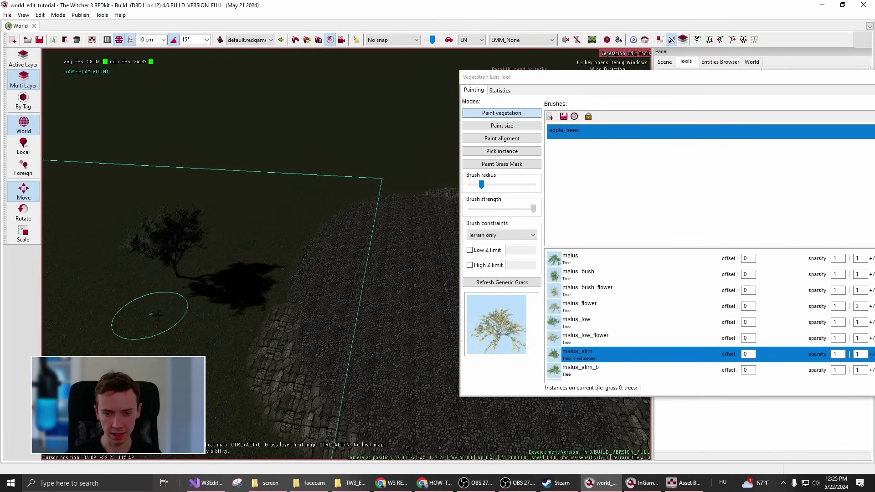
{"action": "right_click_drag", "start_coordinate": [137, 313], "coordinate": [202, 295]}
{"action": "left_click", "coordinate": [263, 303]}
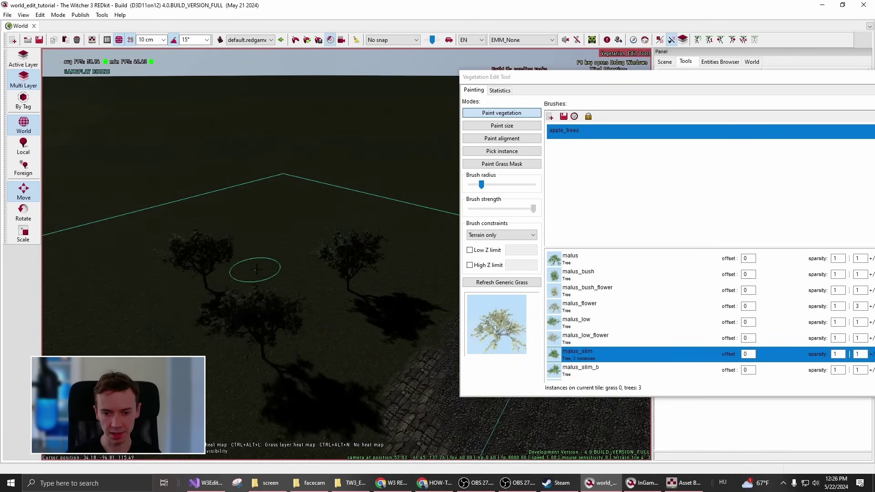
{"action": "left_click", "coordinate": [265, 284]}
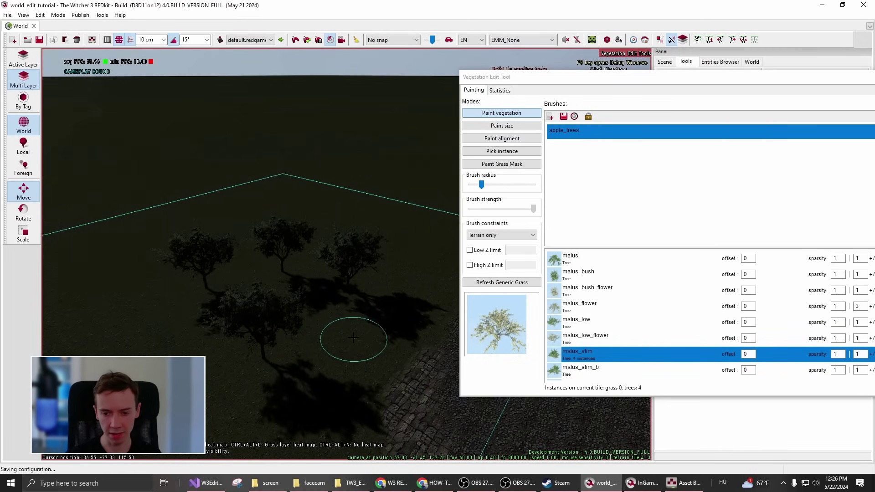
{"action": "right_click_drag", "start_coordinate": [350, 338], "coordinate": [344, 341]}
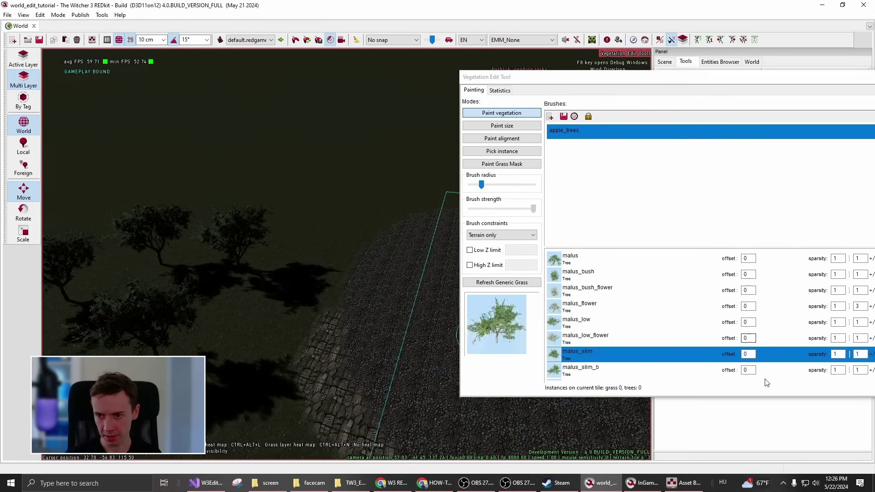
Set malus_slim's general scaling factor to 2 and its sparsity radius scale to 3
{"action": "left_click_drag", "start_coordinate": [730, 77], "coordinate": [630, 68]}
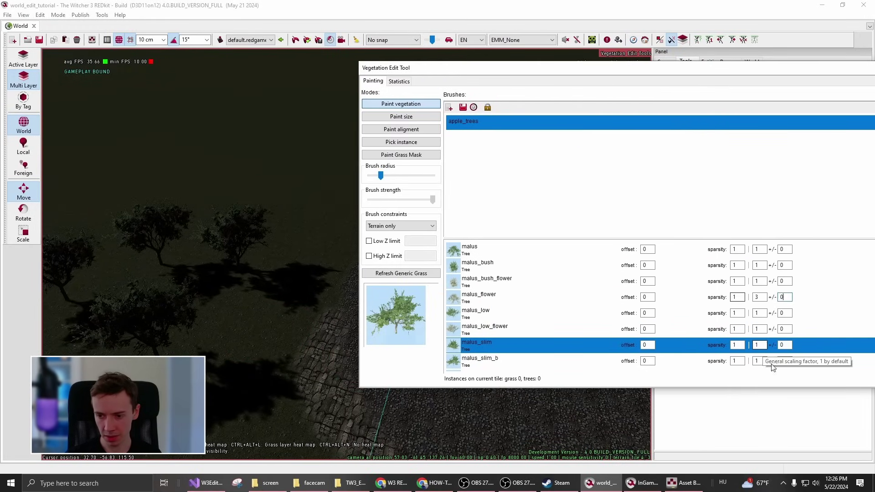
{"action": "key", "text": "BackSpace"}
{"action": "type", "text": "2"}
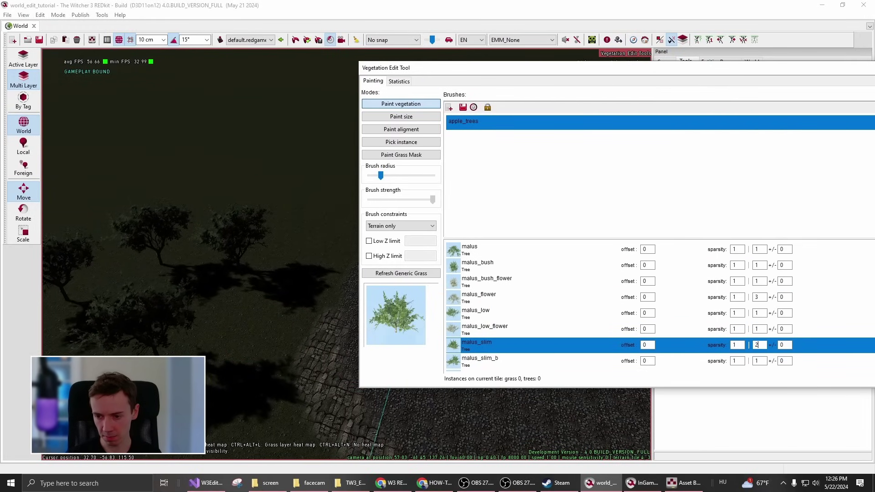
{"action": "double_click", "coordinate": [737, 345]}
{"action": "type", "text": "3"}
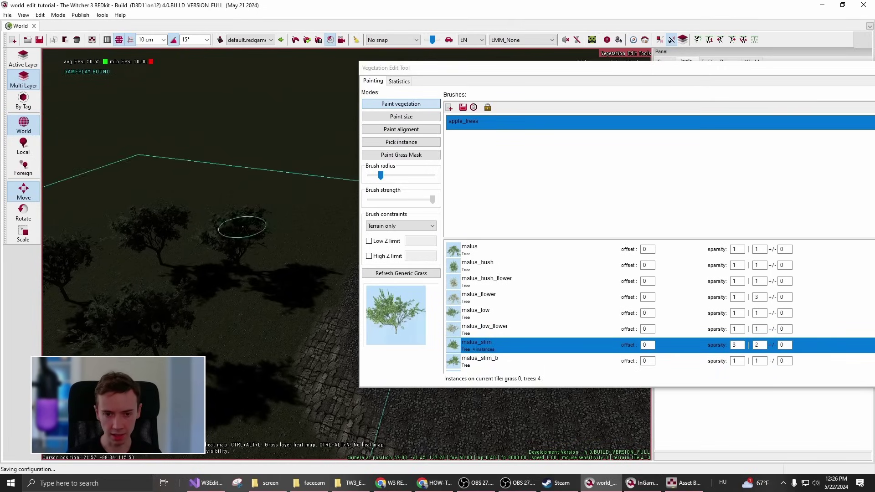
Paint more malus_slim trees across the grass around the first group with a much larger brush radius
{"action": "mouse_move", "coordinate": [250, 176]}
{"action": "right_mouse_down"}
{"action": "mouse_move", "coordinate": [232, 238]}
{"action": "mouse_move", "coordinate": [225, 234]}
{"action": "right_mouse_up"}
{"action": "scroll", "coordinate": [231, 187], "scroll_direction": "up", "scroll_amount": 5, "text": "ctrl"}
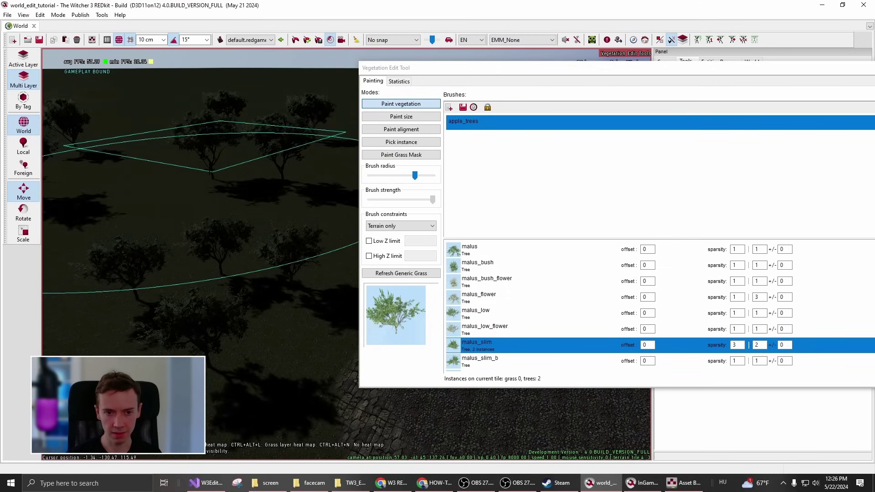
{"action": "left_click", "coordinate": [209, 169]}
{"action": "mouse_move", "coordinate": [210, 170]}
{"action": "right_mouse_down"}
{"action": "mouse_move", "coordinate": [210, 158]}
{"action": "mouse_move", "coordinate": [210, 170]}
{"action": "right_mouse_up"}
{"action": "left_click", "coordinate": [210, 169]}
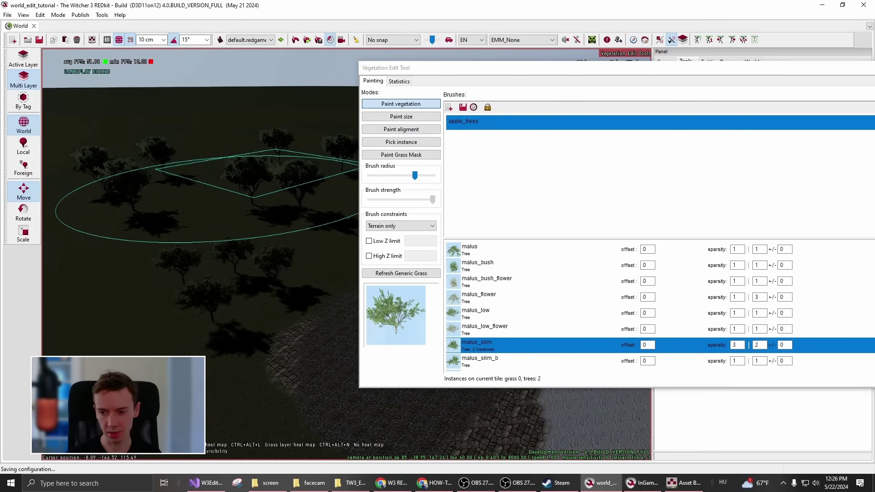
Set malus_slim's sparsity to 5 and scaling factor to 8, and try painting it on open ground with the maximum brush radius
{"action": "double_click", "coordinate": [736, 345]}
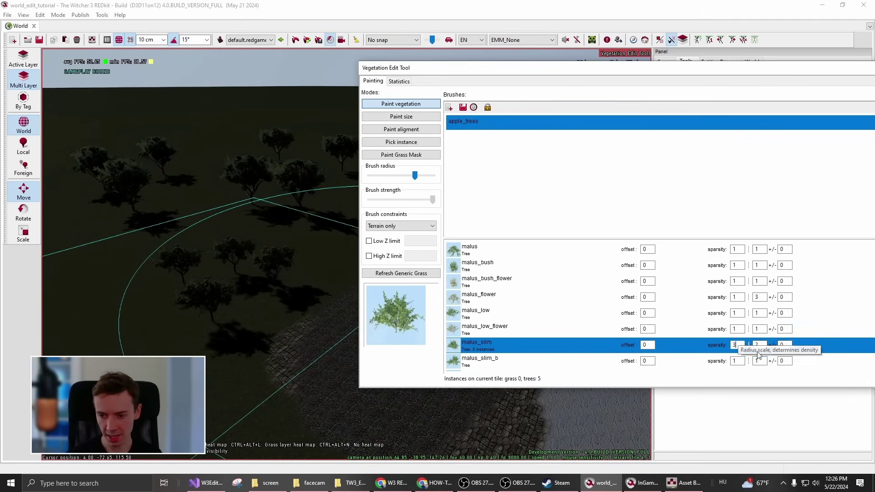
{"action": "type", "text": "5"}
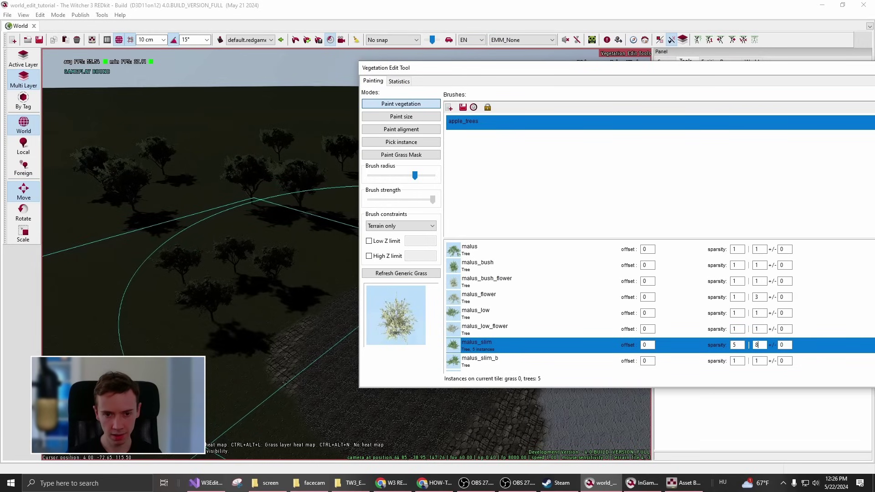
{"action": "scroll", "coordinate": [234, 189], "scroll_direction": "up", "scroll_amount": 5, "text": "ctrl"}
{"action": "left_click", "coordinate": [219, 178], "text": "ctrl"}
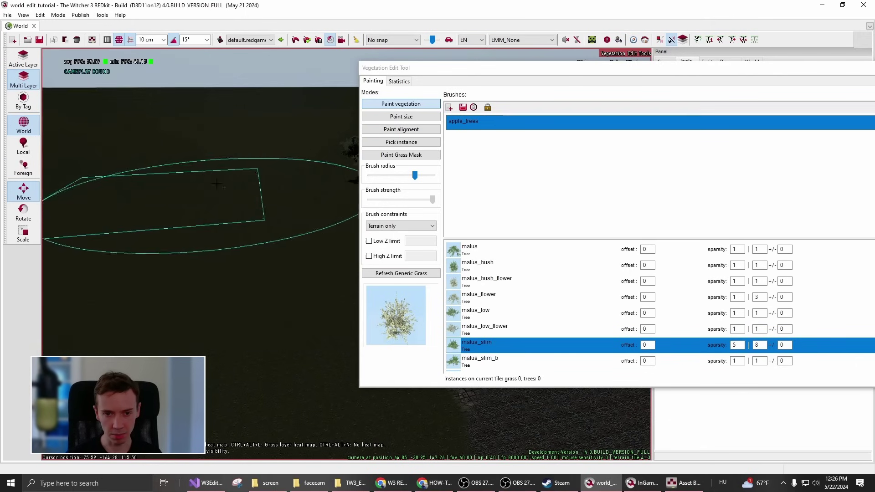
{"action": "left_click", "coordinate": [201, 166]}
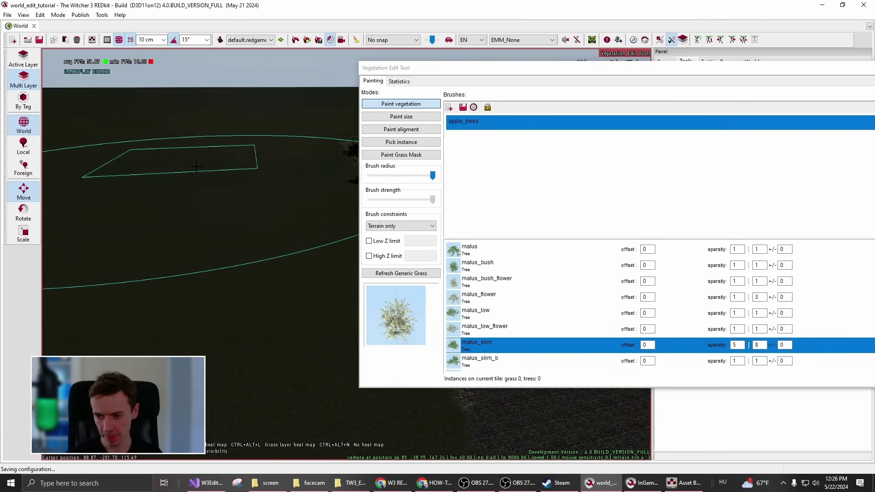
Set malus_slim's sparsity to 1 and paint a stand of very large trees over the open terrain
{"action": "double_click", "coordinate": [737, 345]}
{"action": "type", "text": "1"}
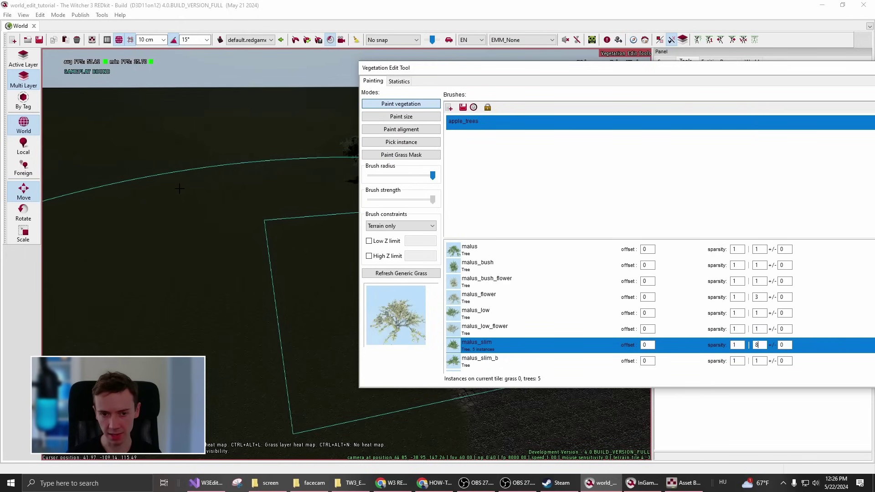
{"action": "left_click", "coordinate": [163, 184]}
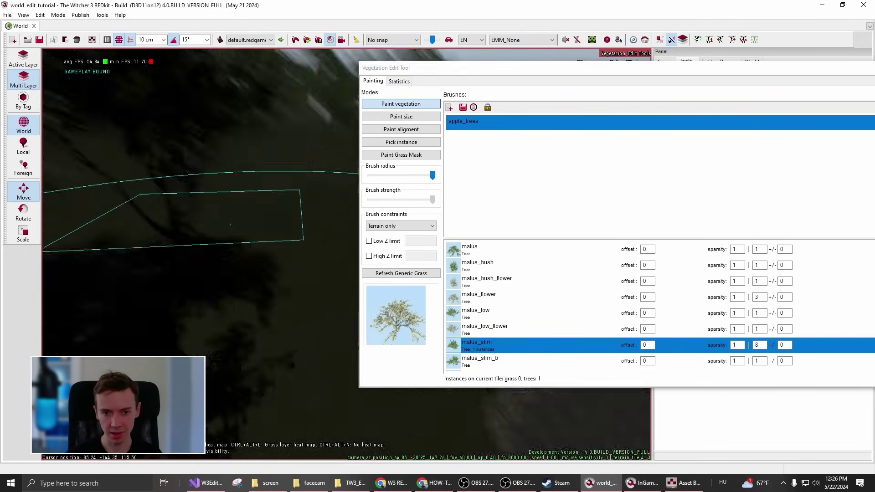
{"action": "mouse_move", "coordinate": [163, 185]}
{"action": "right_mouse_down"}
{"action": "mouse_move", "coordinate": [205, 273]}
{"action": "mouse_move", "coordinate": [231, 291]}
{"action": "mouse_move", "coordinate": [196, 246]}
{"action": "right_mouse_up"}
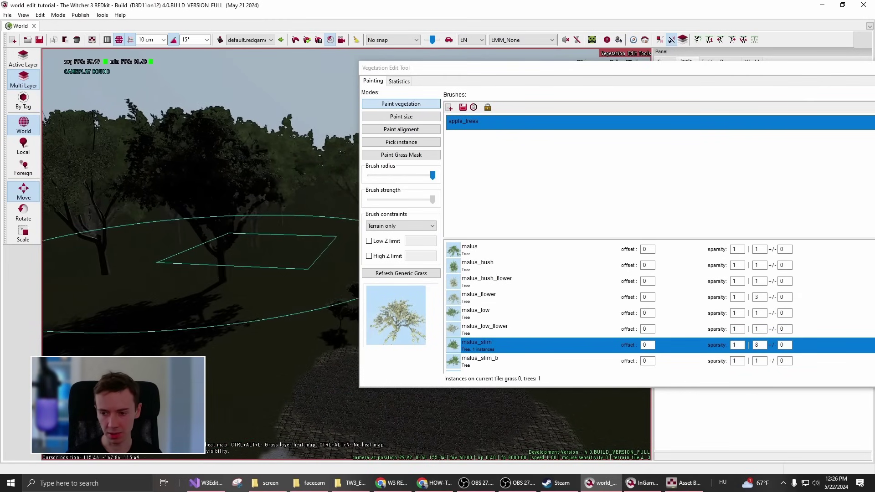
Reset malus_slim's general scaling factor to 1 after checking the oversized trees in the viewport
{"action": "left_click", "coordinate": [760, 345]}
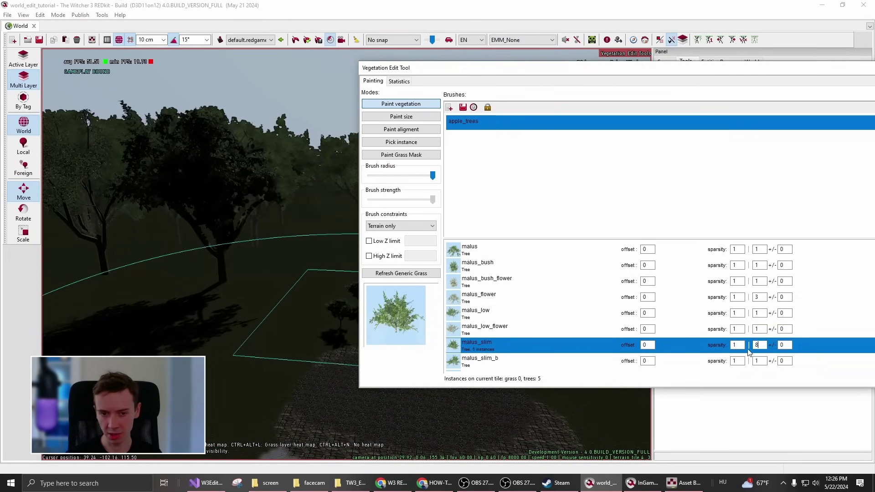
{"action": "left_click", "coordinate": [223, 301]}
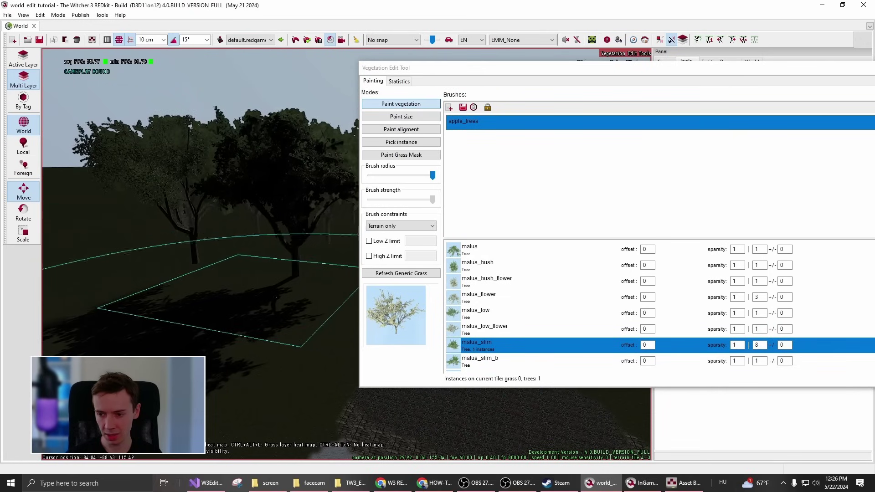
{"action": "left_click", "coordinate": [761, 346]}
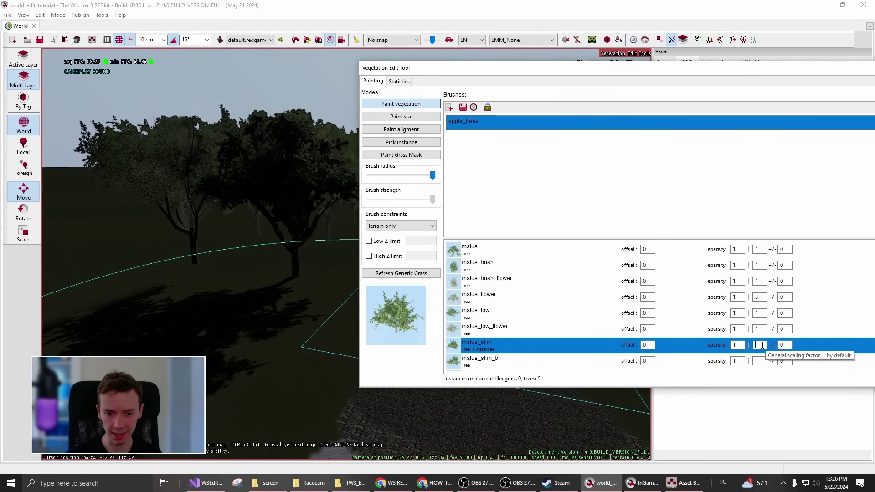
{"action": "key", "text": "BackSpace"}
{"action": "type", "text": "8"}
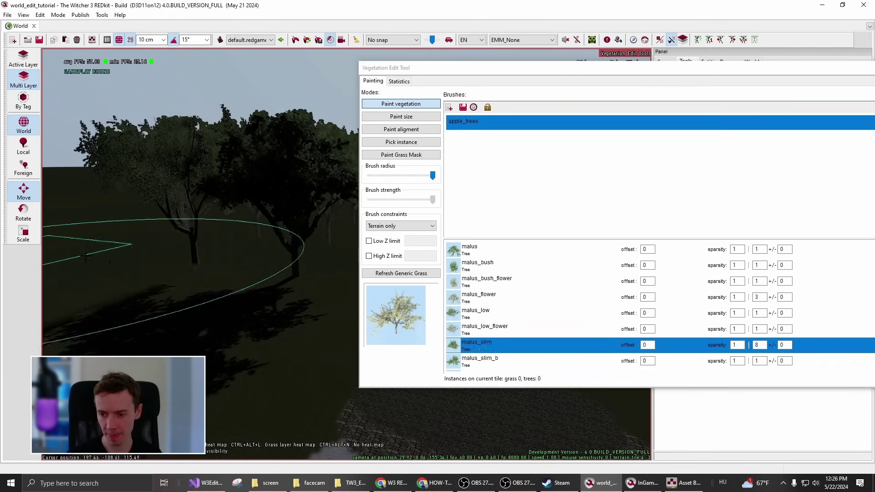
{"action": "left_click", "coordinate": [765, 344]}
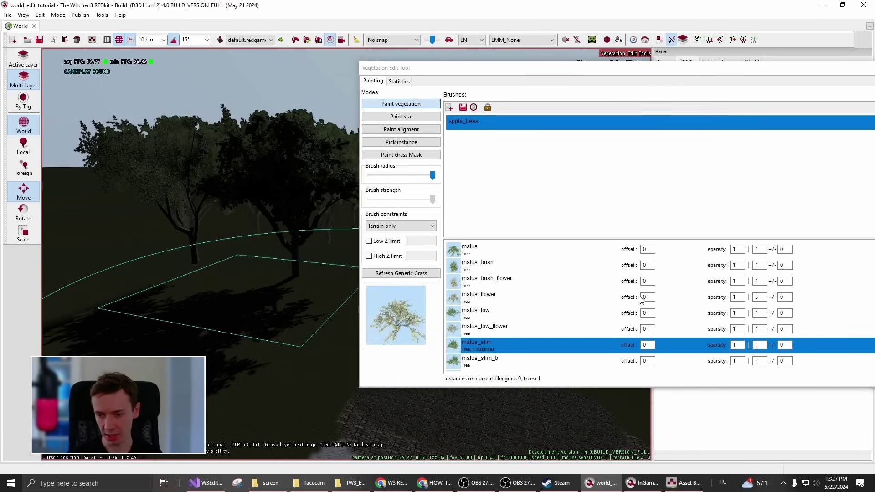
Select the malus_slim_b_flower entry and paint a dense round cluster of it on empty terrain with a smaller brush radius
{"action": "left_click", "coordinate": [509, 360]}
{"action": "scroll", "coordinate": [510, 356], "scroll_direction": "down", "scroll_amount": 2}
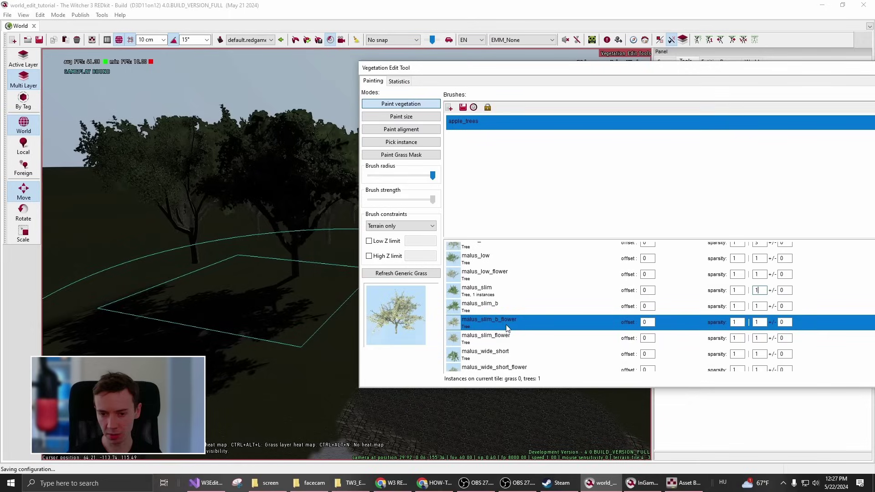
{"action": "left_click", "coordinate": [504, 329]}
{"action": "mouse_move", "coordinate": [240, 401]}
{"action": "right_mouse_down"}
{"action": "mouse_move", "coordinate": [240, 364]}
{"action": "mouse_move", "coordinate": [217, 323]}
{"action": "right_mouse_up"}
{"action": "left_click", "coordinate": [240, 360]}
Set malus_slim_b_flower's scaling factor to 2 and scale variation to 3, and paint trees of varied size around the dense cluster
{"action": "left_click", "coordinate": [759, 323]}
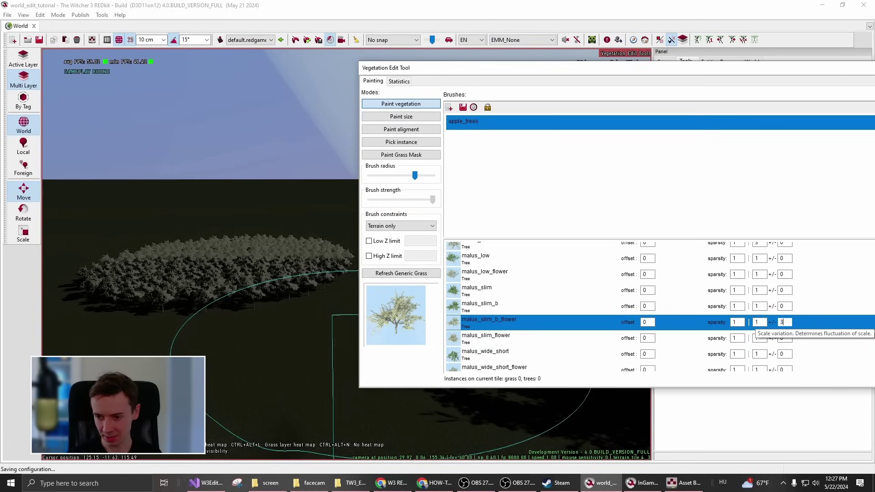
{"action": "left_click", "coordinate": [757, 322]}
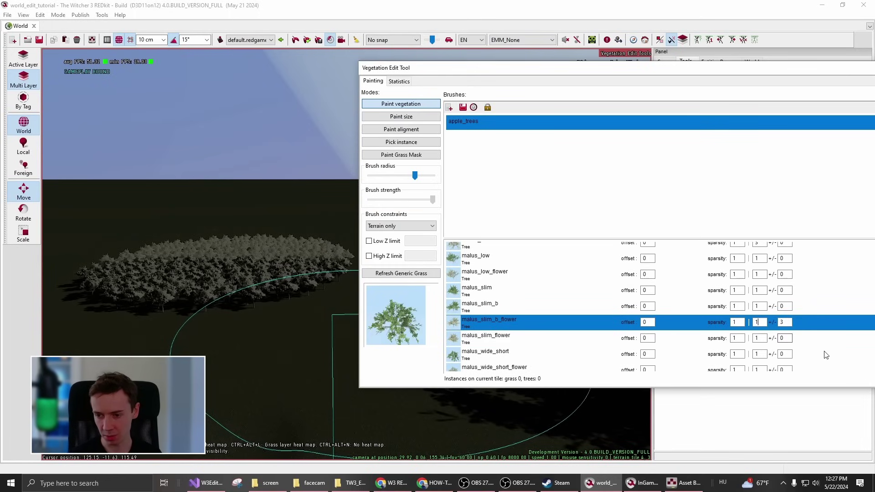
{"action": "right_click_drag", "start_coordinate": [170, 268], "coordinate": [170, 268]}
{"action": "mouse_move", "coordinate": [169, 268]}
{"action": "left_mouse_down"}
{"action": "mouse_move", "coordinate": [194, 272]}
{"action": "mouse_move", "coordinate": [194, 306]}
{"action": "left_mouse_up"}
{"action": "right_click_drag", "start_coordinate": [194, 306], "coordinate": [194, 306]}
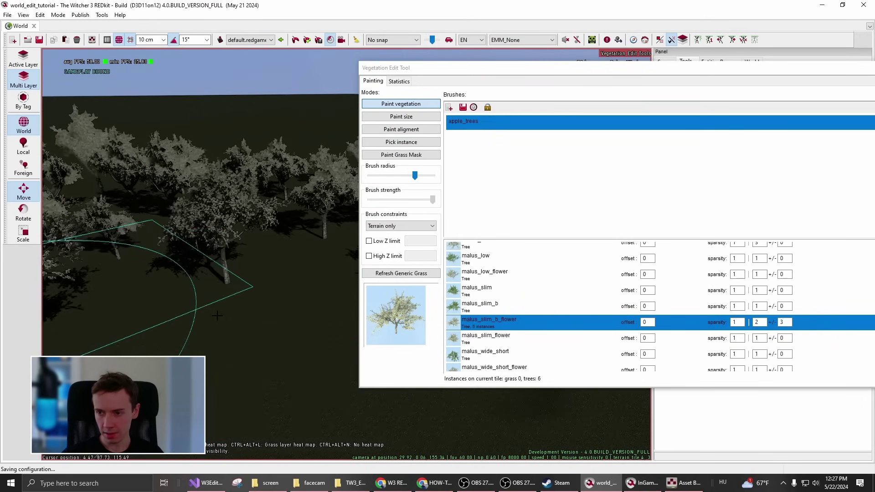
Try the grass mask and size painting modes, refresh the generic grass, and close the Vegetation Edit Tool
{"action": "left_click_drag", "start_coordinate": [813, 68], "coordinate": [632, 67]}
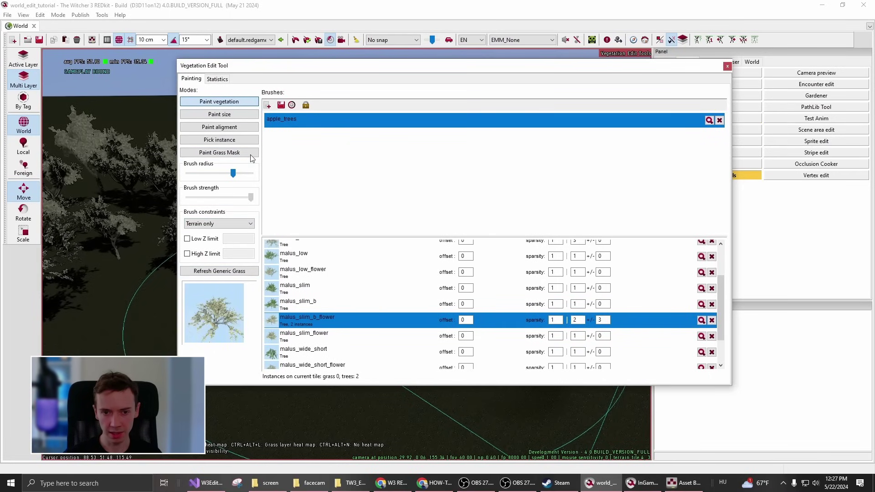
{"action": "left_click", "coordinate": [233, 155]}
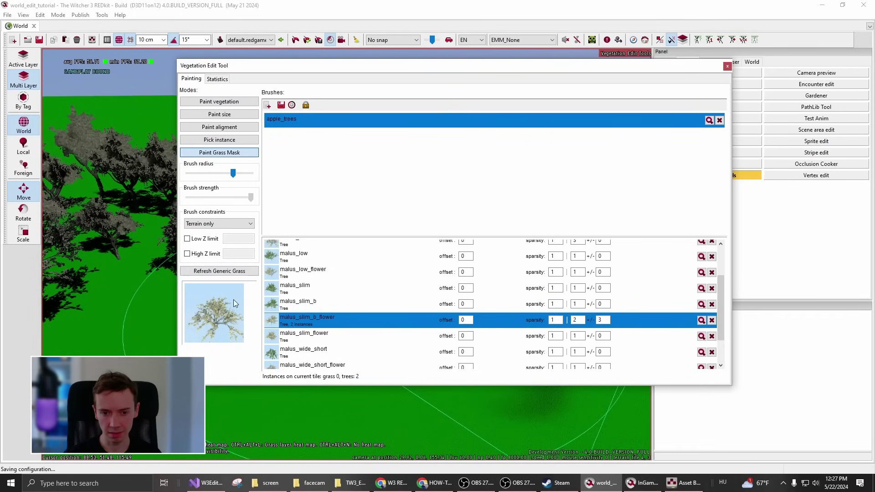
{"action": "left_click", "coordinate": [211, 270]}
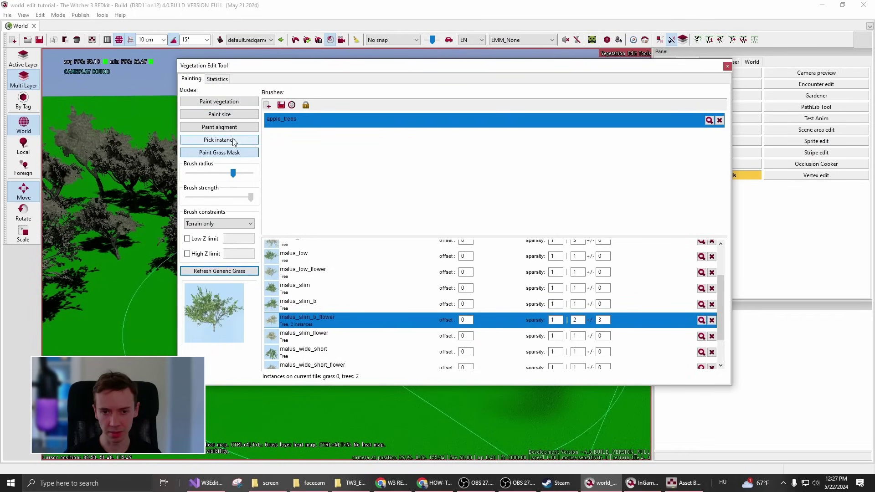
{"action": "left_click", "coordinate": [238, 117]}
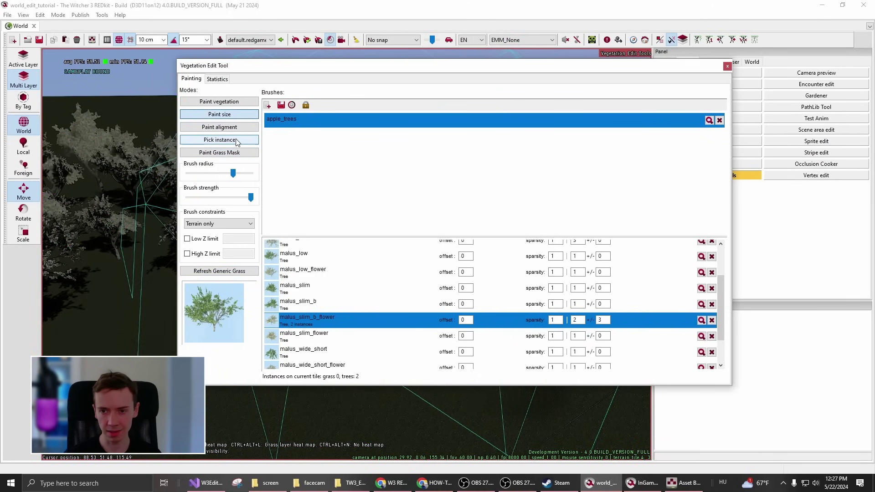
{"action": "left_click", "coordinate": [728, 66]}
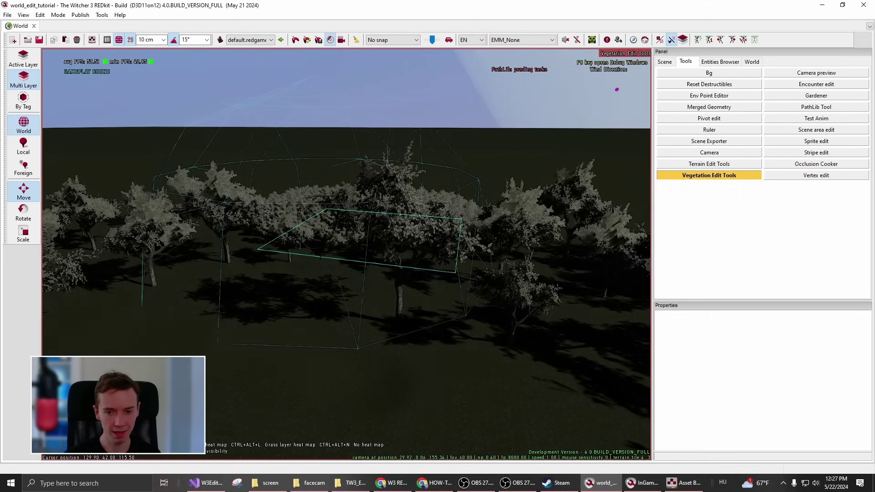
{"action": "mouse_move", "coordinate": [339, 304]}
{"action": "right_mouse_down"}
{"action": "mouse_move", "coordinate": [319, 291]}
{"action": "mouse_move", "coordinate": [338, 304]}
{"action": "mouse_move", "coordinate": [344, 297]}
{"action": "right_mouse_up"}
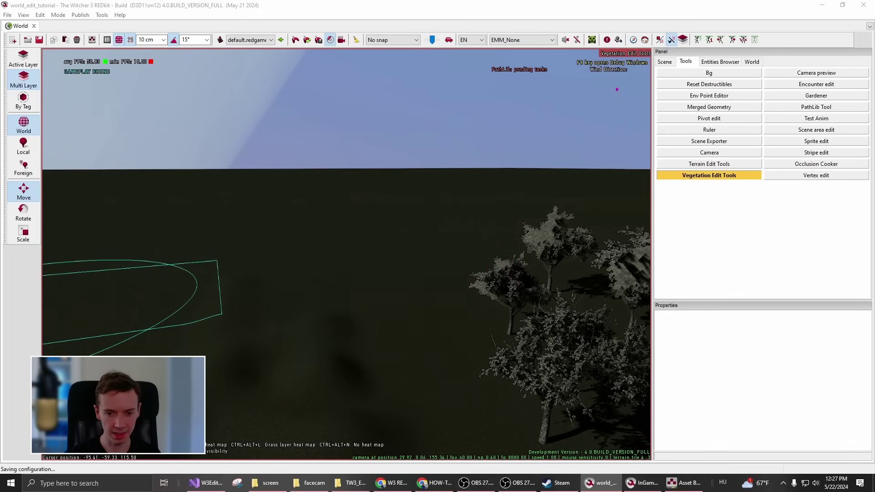
{"action": "right_click_drag", "start_coordinate": [342, 321], "coordinate": [286, 286]}
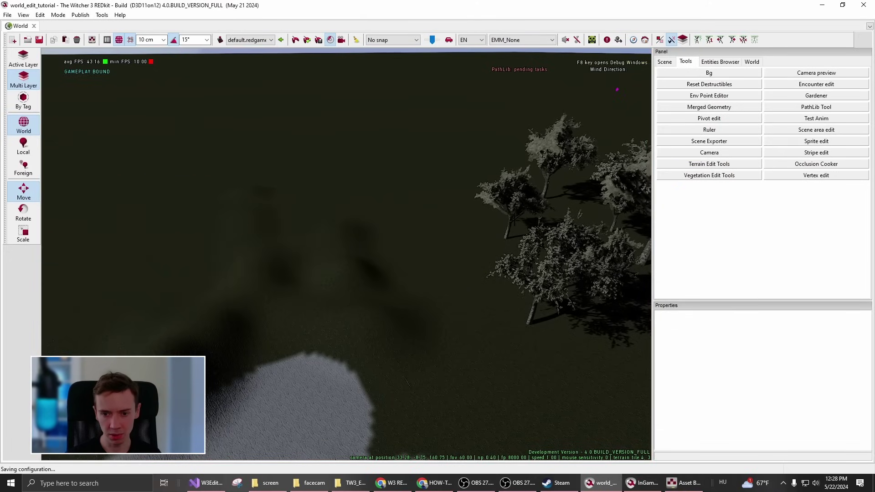
{"action": "mouse_move", "coordinate": [314, 286]}
{"action": "right_mouse_down"}
{"action": "mouse_move", "coordinate": [405, 262]}
{"action": "mouse_move", "coordinate": [410, 270]}
{"action": "right_mouse_up"}
{"action": "key", "text": "s"}
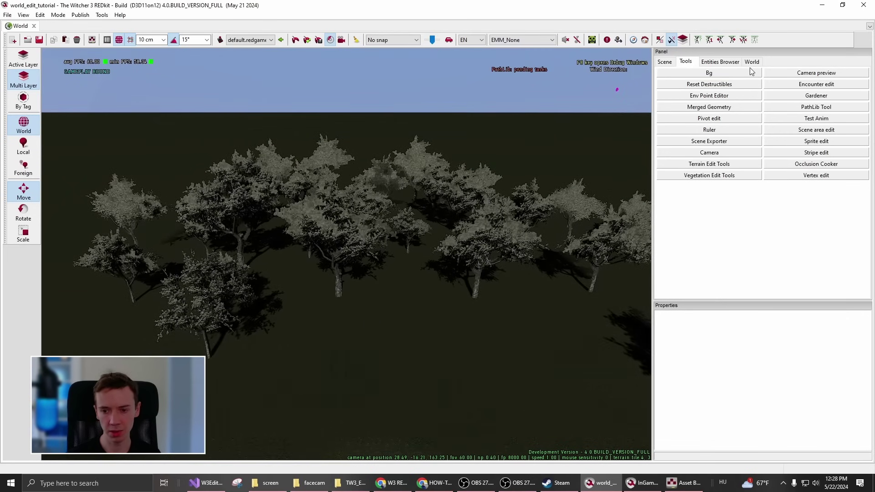
{"action": "right_click_drag", "start_coordinate": [253, 373], "coordinate": [266, 343]}
{"action": "key", "text": "w"}
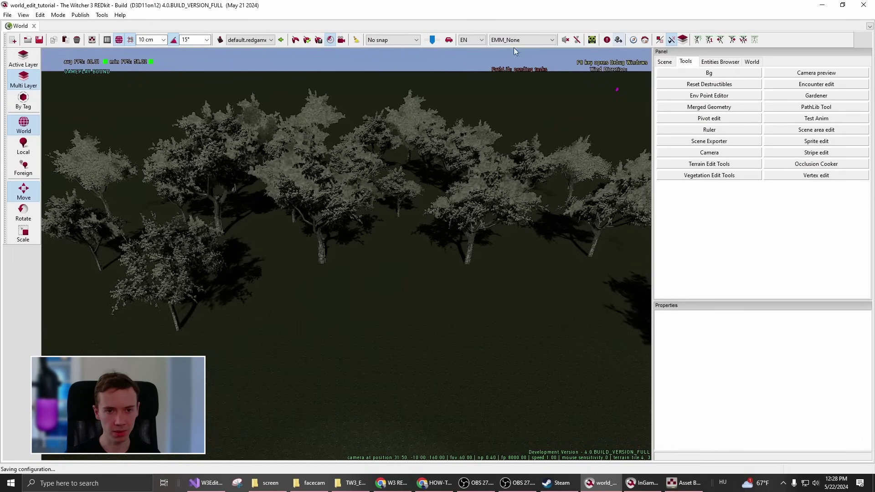
Open the World Environment Editor, place it over the viewport, and set the fake daycycle time to about 11:49 AM
{"action": "left_click", "coordinate": [101, 15]}
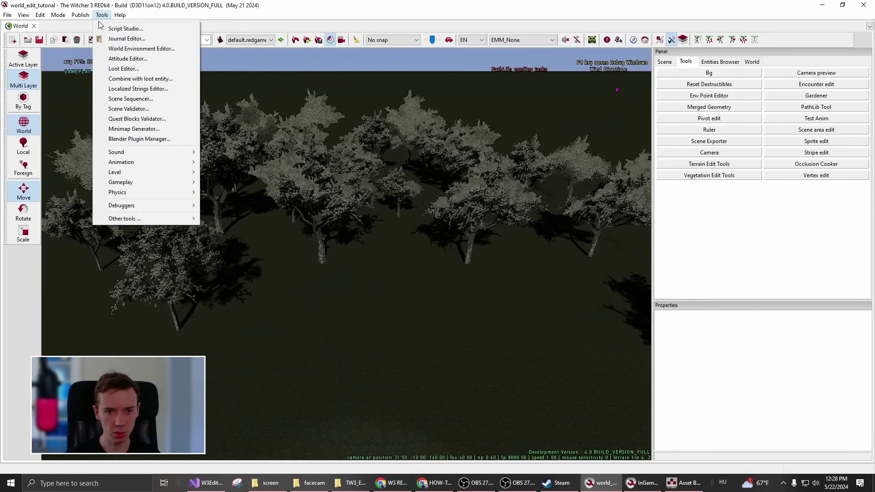
{"action": "left_click", "coordinate": [175, 50]}
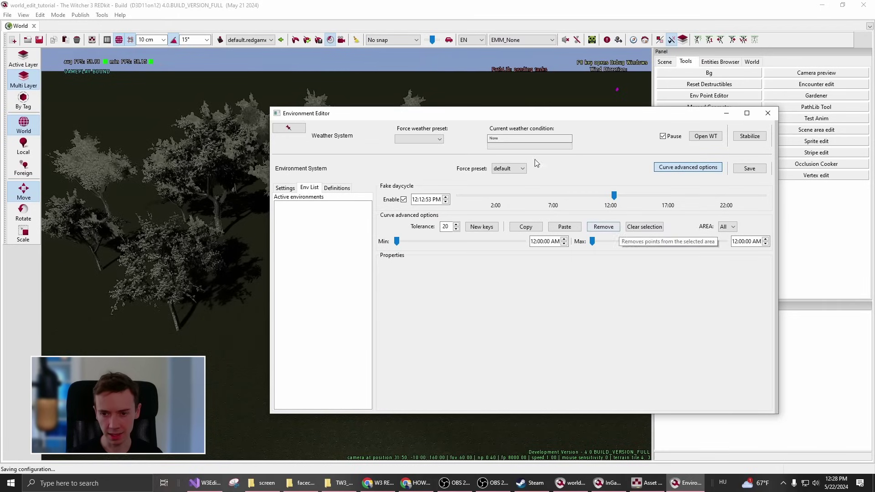
{"action": "left_click_drag", "start_coordinate": [473, 114], "coordinate": [394, 84]}
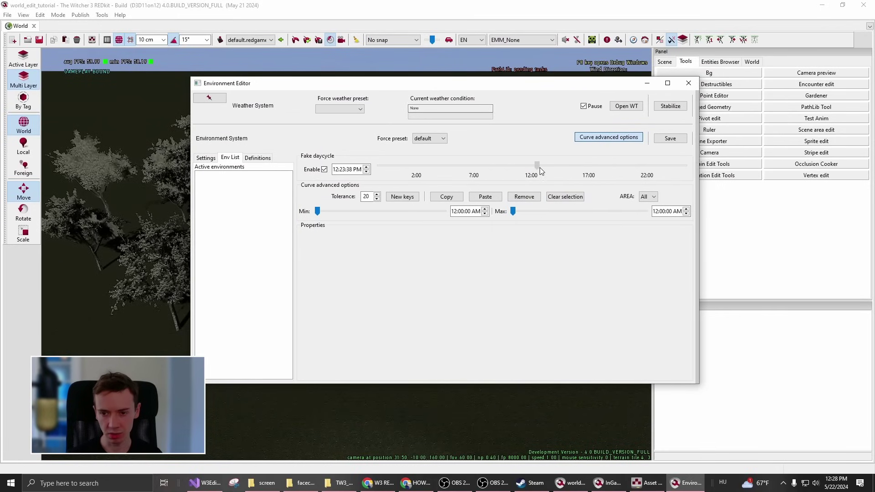
{"action": "mouse_move", "coordinate": [542, 171]}
{"action": "left_mouse_down"}
{"action": "mouse_move", "coordinate": [523, 178]}
{"action": "mouse_move", "coordinate": [532, 164]}
{"action": "left_mouse_up"}
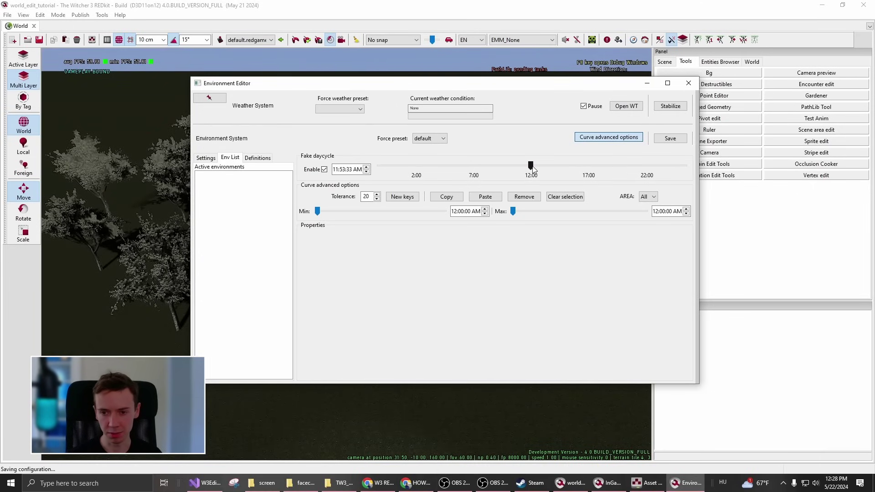
{"action": "mouse_move", "coordinate": [532, 168]}
{"action": "left_mouse_down"}
{"action": "mouse_move", "coordinate": [439, 165]}
{"action": "mouse_move", "coordinate": [531, 166]}
{"action": "left_mouse_up"}
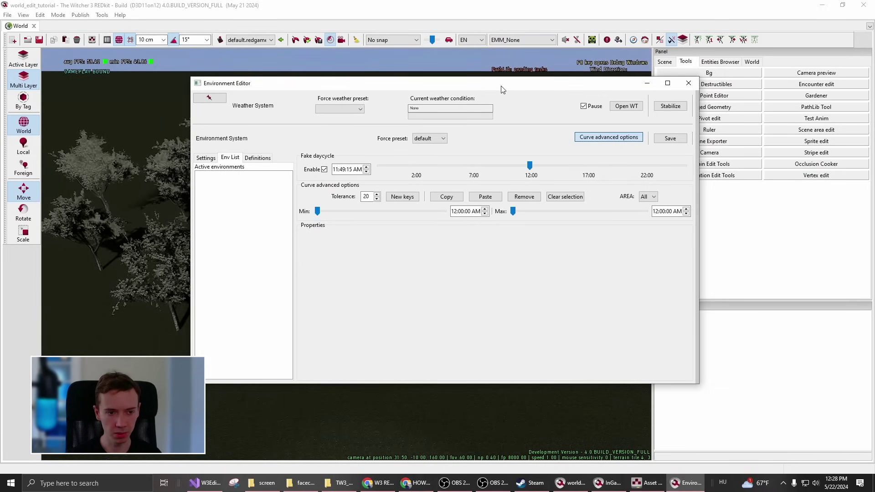
Preview the trees' lighting with the fake daycycle at about 8:42 PM, and return the time to 11:49:15 AM
{"action": "left_click_drag", "start_coordinate": [566, 83], "coordinate": [464, 269]}
{"action": "left_click_drag", "start_coordinate": [495, 354], "coordinate": [608, 354]}
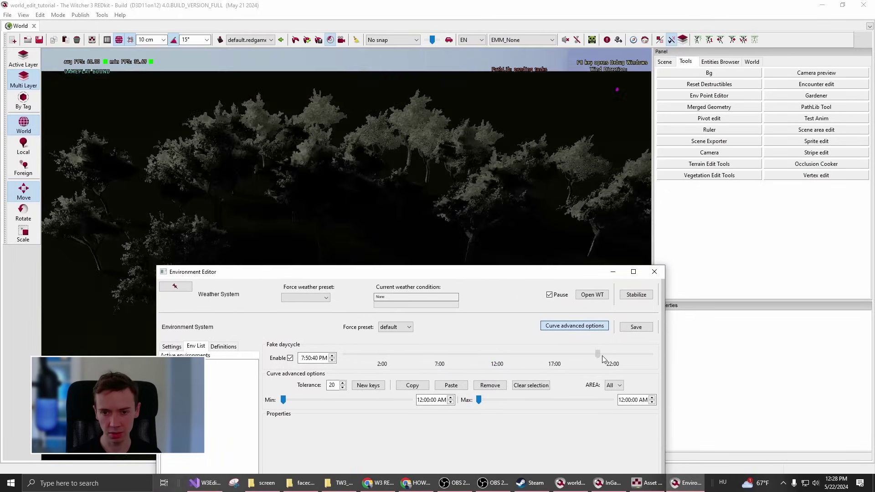
{"action": "right_click_drag", "start_coordinate": [593, 247], "coordinate": [510, 255]}
{"action": "left_click", "coordinate": [686, 483]}
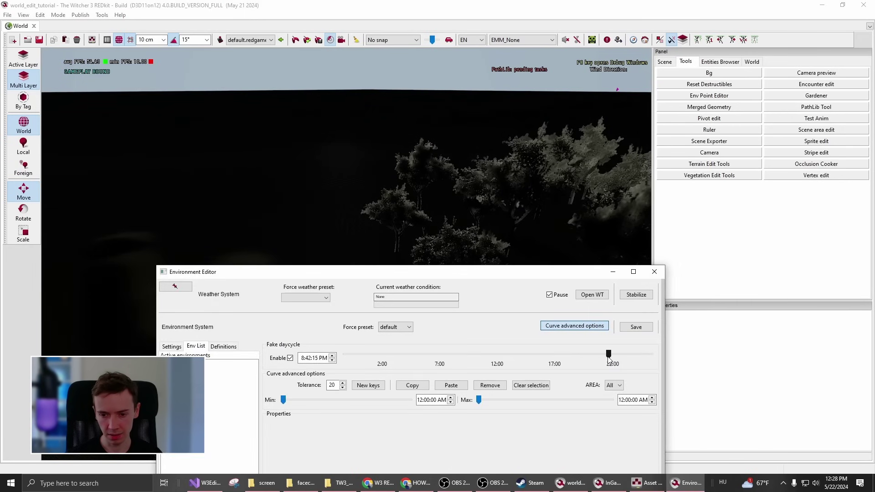
{"action": "left_click", "coordinate": [456, 355]}
{"action": "left_click_drag", "start_coordinate": [456, 354], "coordinate": [499, 354]}
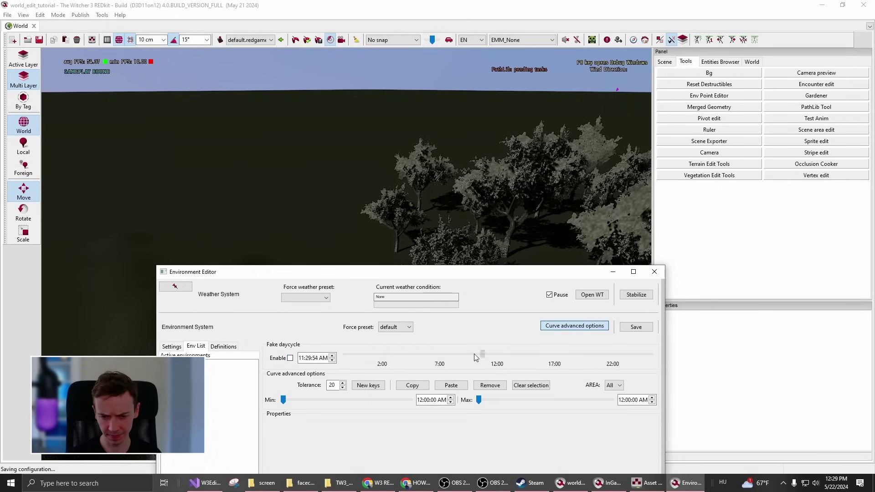
{"action": "mouse_move", "coordinate": [498, 354]}
{"action": "left_mouse_down"}
{"action": "mouse_move", "coordinate": [539, 354]}
{"action": "mouse_move", "coordinate": [488, 353]}
{"action": "mouse_move", "coordinate": [495, 354]}
{"action": "left_mouse_up"}
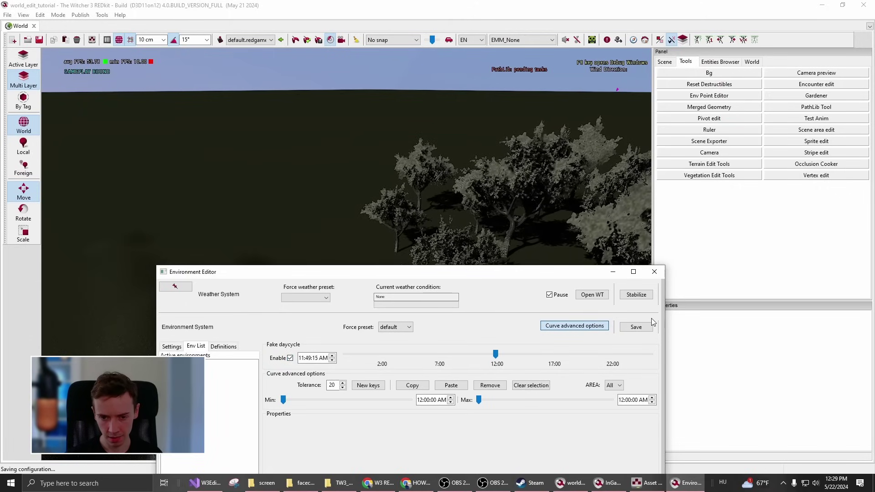
Check the force weather preset choices in the Environment Editor and close the editor
{"action": "left_click_drag", "start_coordinate": [339, 275], "coordinate": [334, 151]}
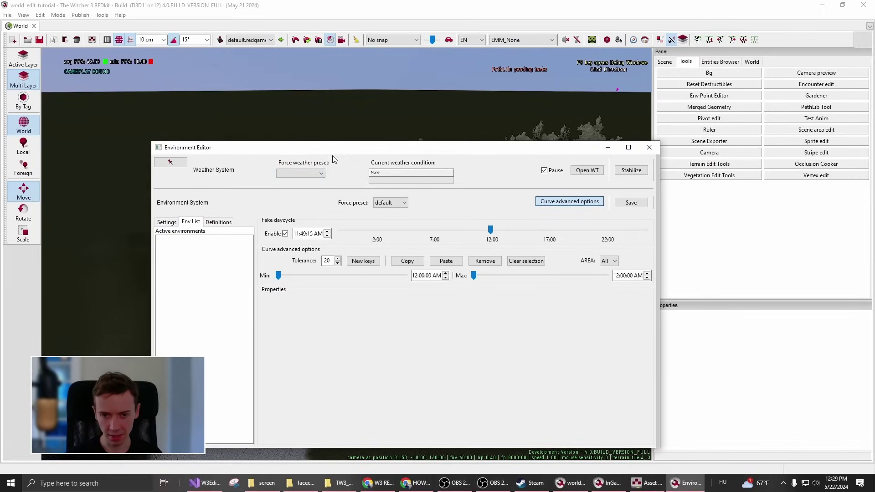
{"action": "left_click", "coordinate": [300, 174]}
{"action": "left_click", "coordinate": [303, 167]}
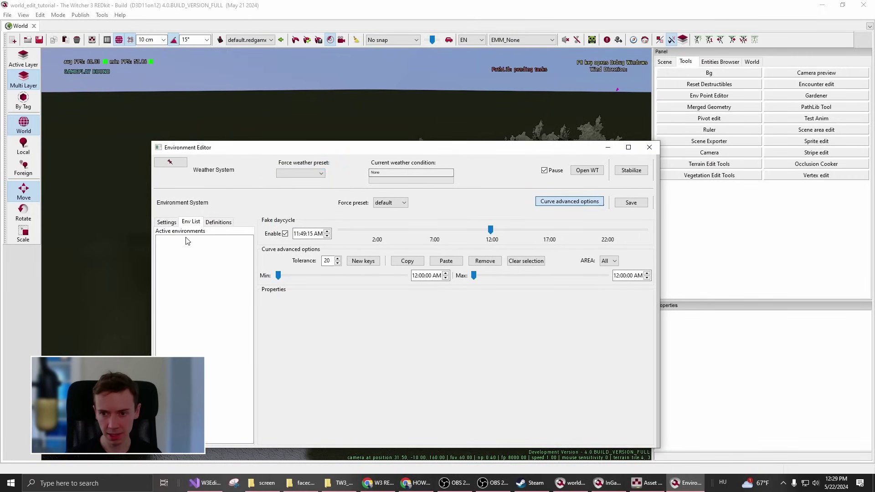
{"action": "left_click", "coordinate": [650, 147]}
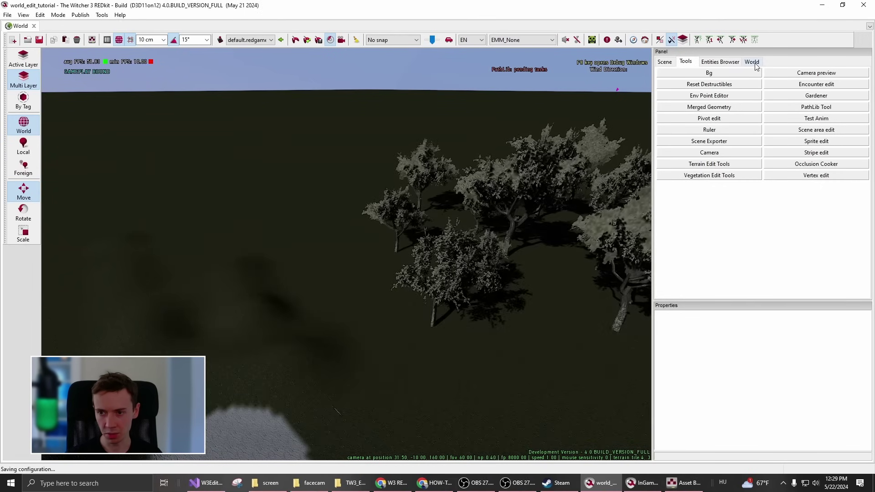
Expand environmentParameters in the world's properties and open the environmentDefinition value for editing
{"action": "left_click", "coordinate": [753, 62]}
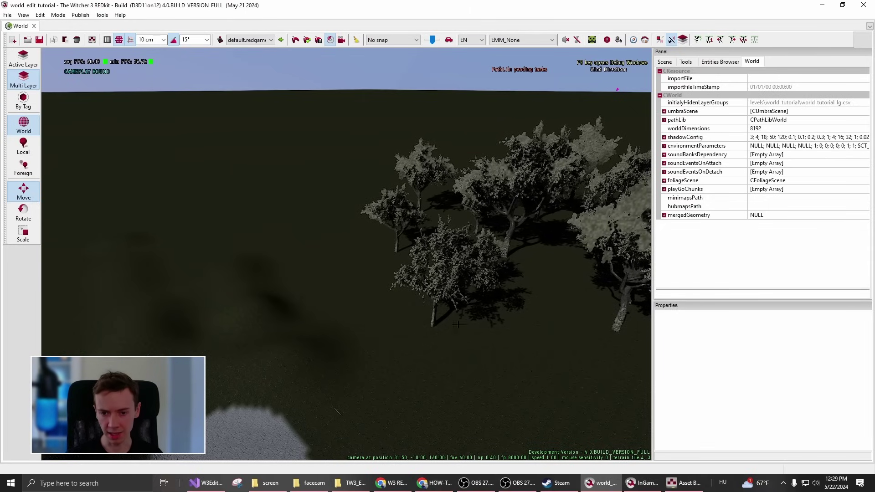
{"action": "right_click_drag", "start_coordinate": [306, 251], "coordinate": [411, 288]}
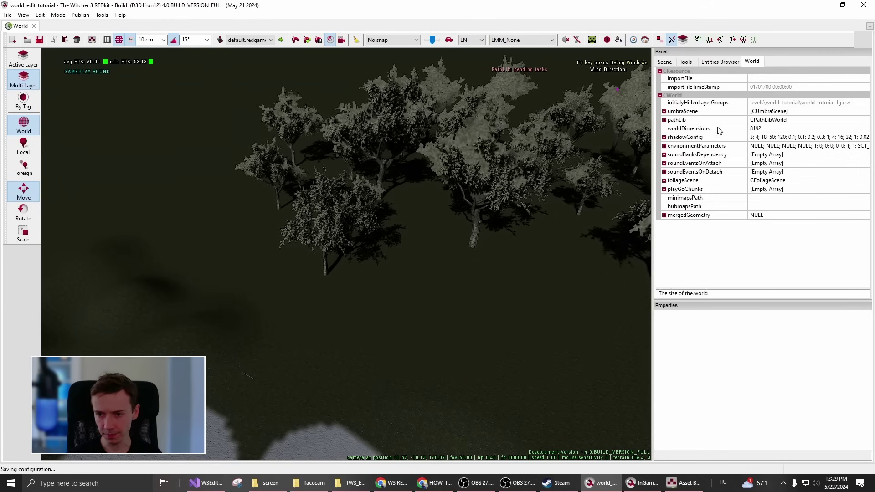
{"action": "left_click", "coordinate": [664, 146]}
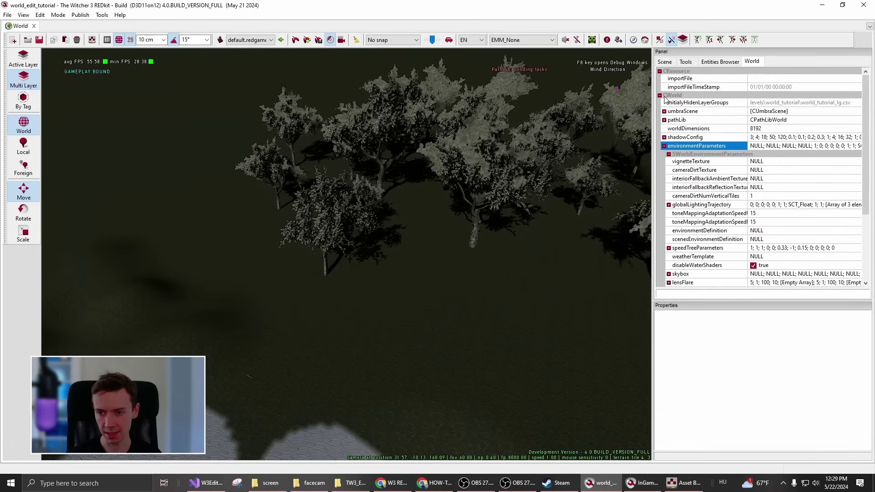
{"action": "left_click", "coordinate": [664, 146]}
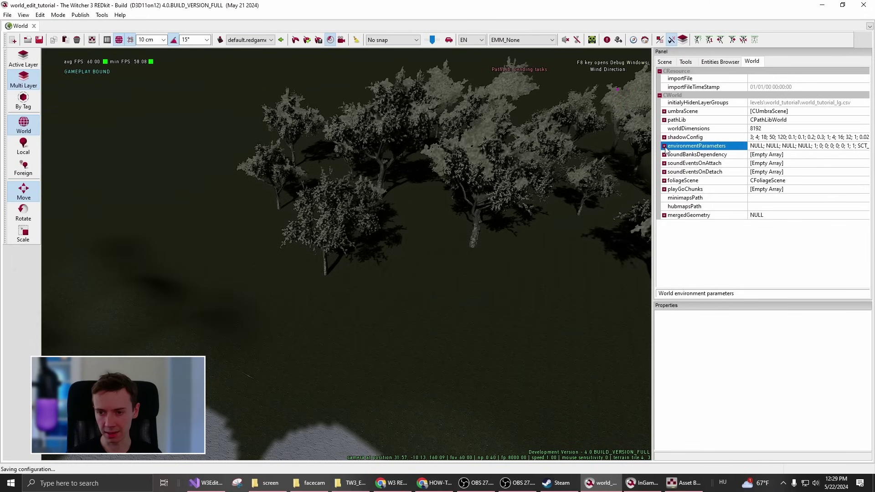
{"action": "left_click", "coordinate": [664, 146]}
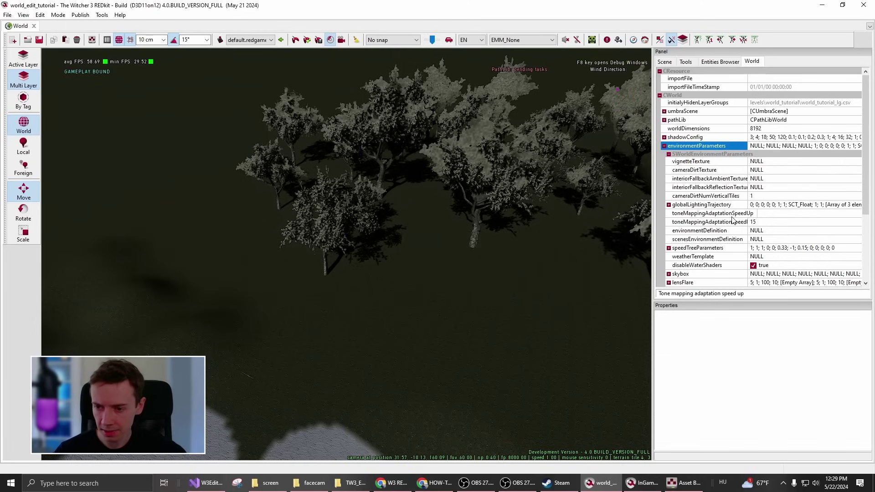
{"action": "scroll", "coordinate": [734, 220], "scroll_direction": "down", "scroll_amount": 1}
{"action": "scroll", "coordinate": [743, 230], "scroll_direction": "down", "scroll_amount": 1}
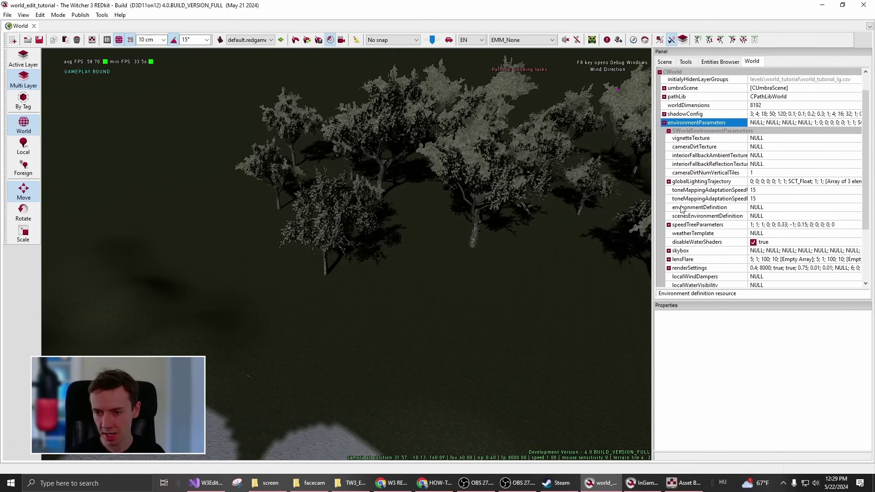
{"action": "left_click", "coordinate": [770, 210]}
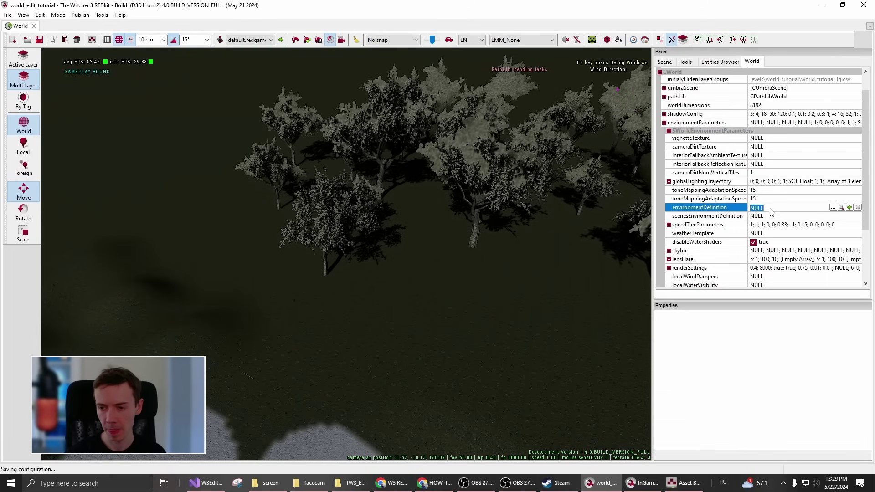
Target the world's scenesEnvironmentDefinition parameter and search the Asset Browser for "env"
{"action": "left_click", "coordinate": [805, 234]}
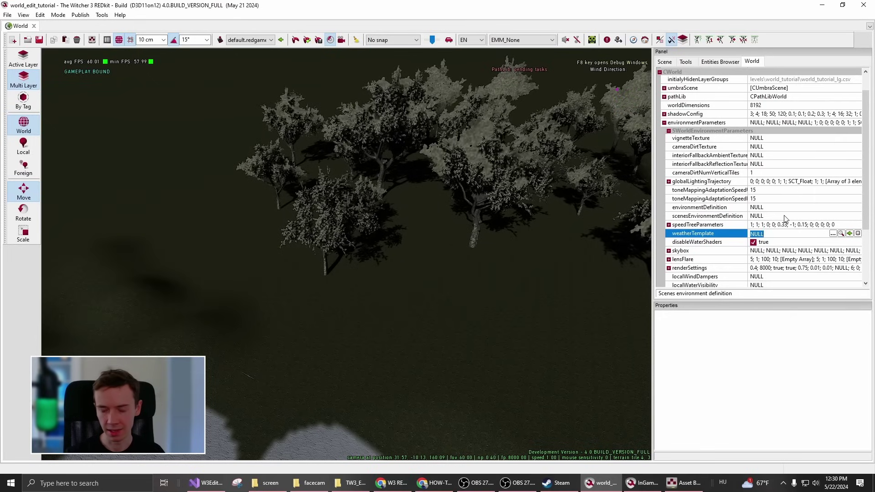
{"action": "left_click", "coordinate": [771, 217]}
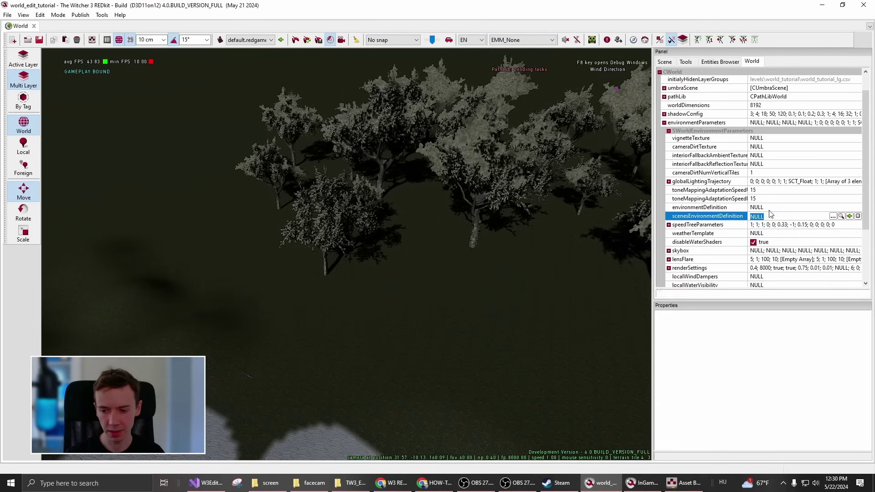
{"action": "left_click", "coordinate": [687, 483]}
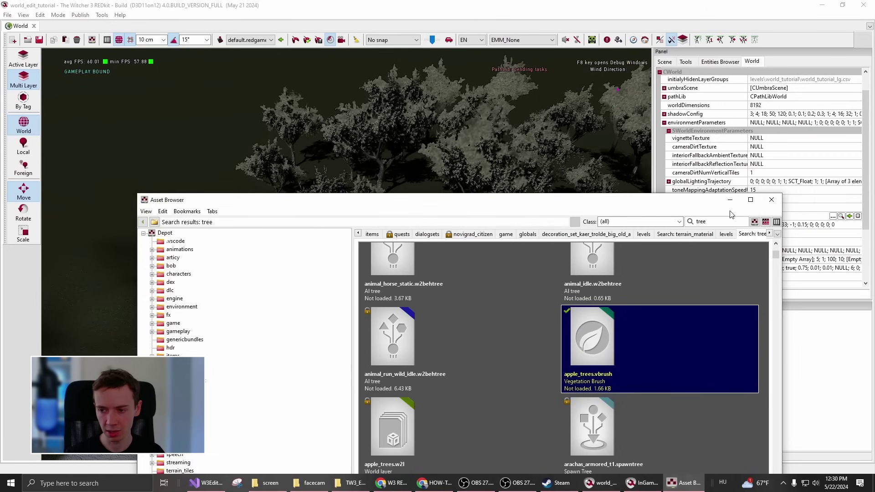
{"action": "left_click", "coordinate": [804, 216]}
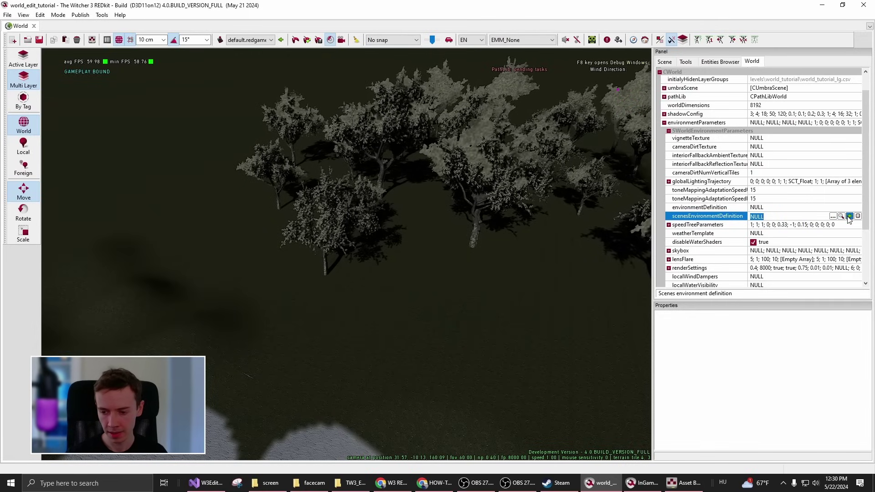
{"action": "left_click", "coordinate": [684, 483]}
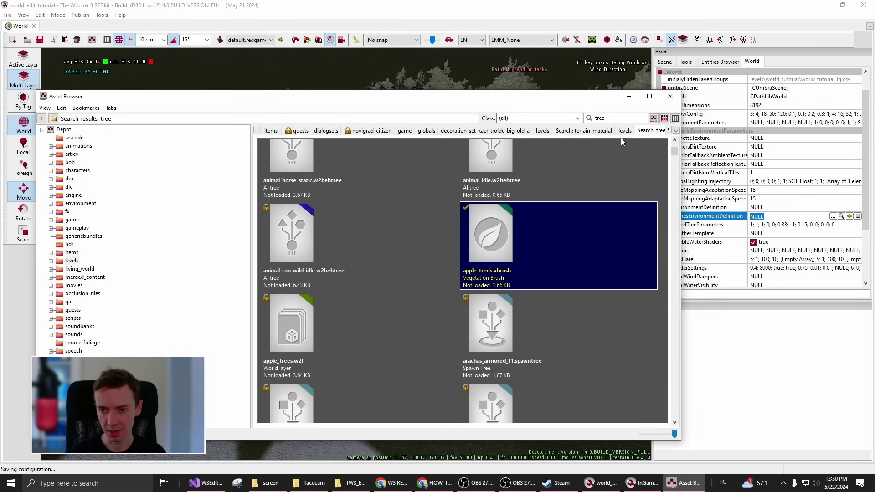
{"action": "key", "text": "BackSpace"}
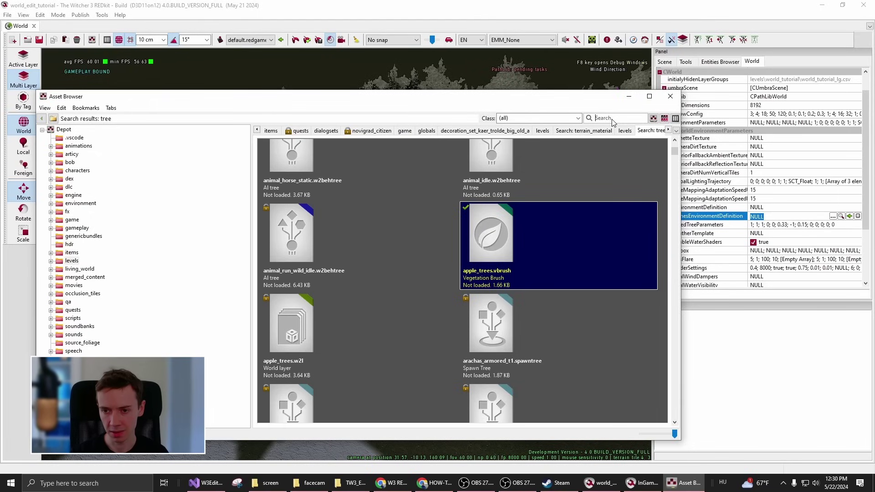
{"action": "type", "text": "env"}
{"action": "key", "text": "Return"}
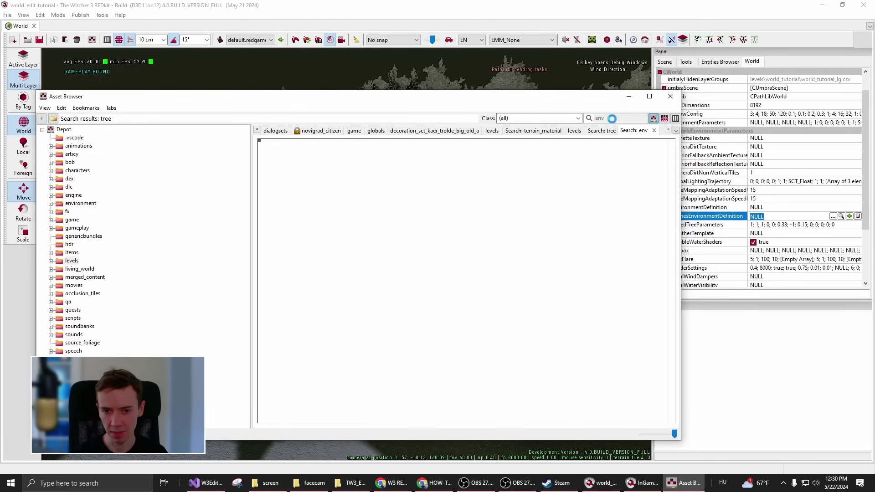
Look through the environment definition files in the "env" search results for a suitable one
{"action": "left_click", "coordinate": [324, 259]}
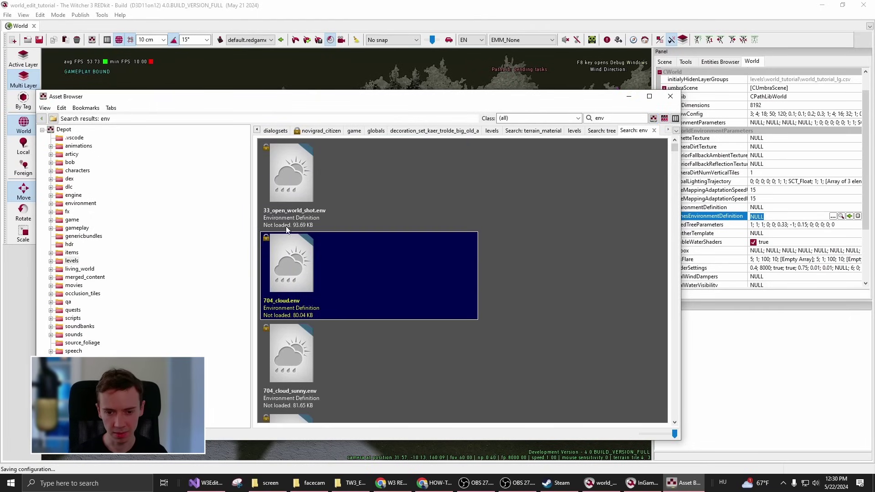
{"action": "scroll", "coordinate": [322, 291], "scroll_direction": "down", "scroll_amount": 2}
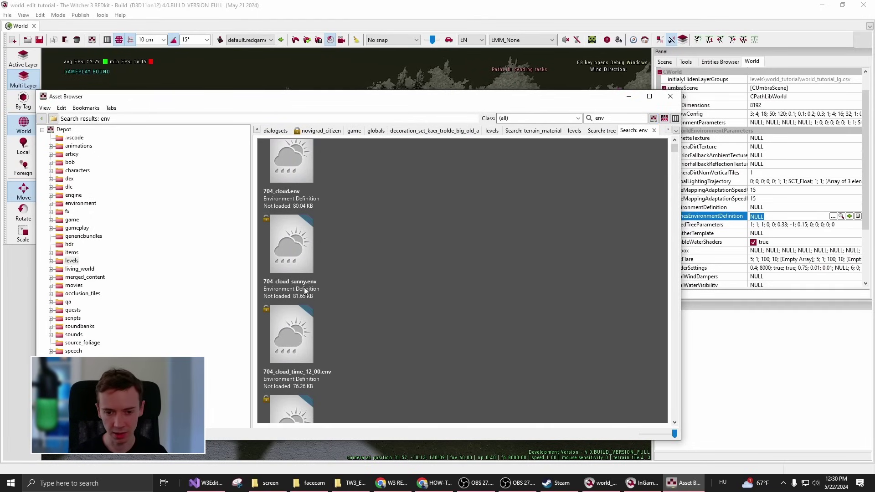
{"action": "scroll", "coordinate": [305, 291], "scroll_direction": "down", "scroll_amount": 4}
{"action": "scroll", "coordinate": [329, 316], "scroll_direction": "down", "scroll_amount": 2}
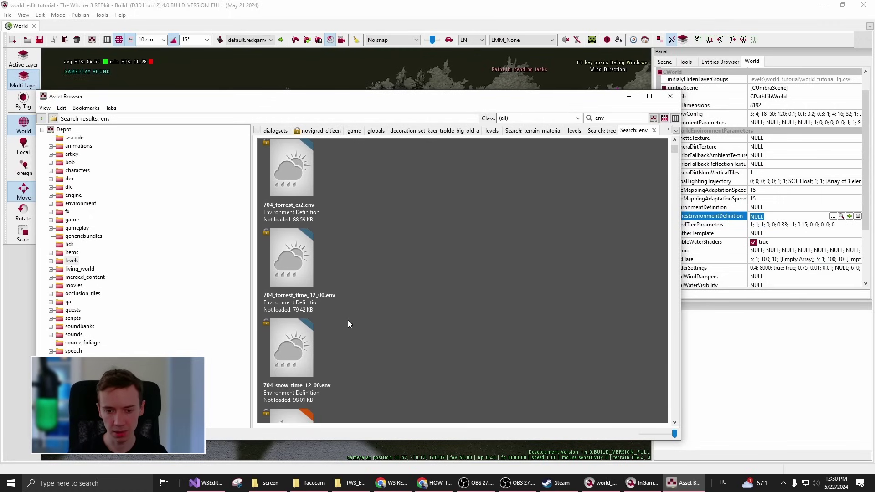
{"action": "left_click", "coordinate": [337, 308]}
{"action": "scroll", "coordinate": [360, 320], "scroll_direction": "down", "scroll_amount": 2}
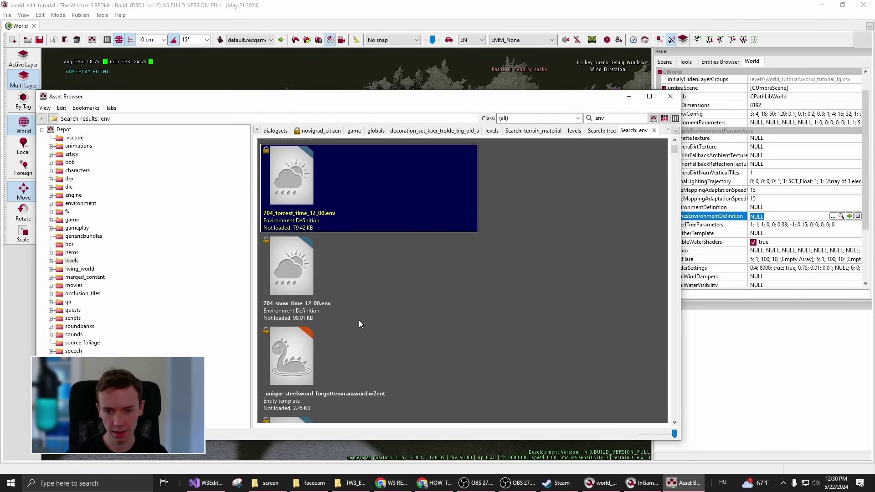
{"action": "scroll", "coordinate": [361, 317], "scroll_direction": "up", "scroll_amount": 6}
{"action": "scroll", "coordinate": [365, 326], "scroll_direction": "up", "scroll_amount": 1}
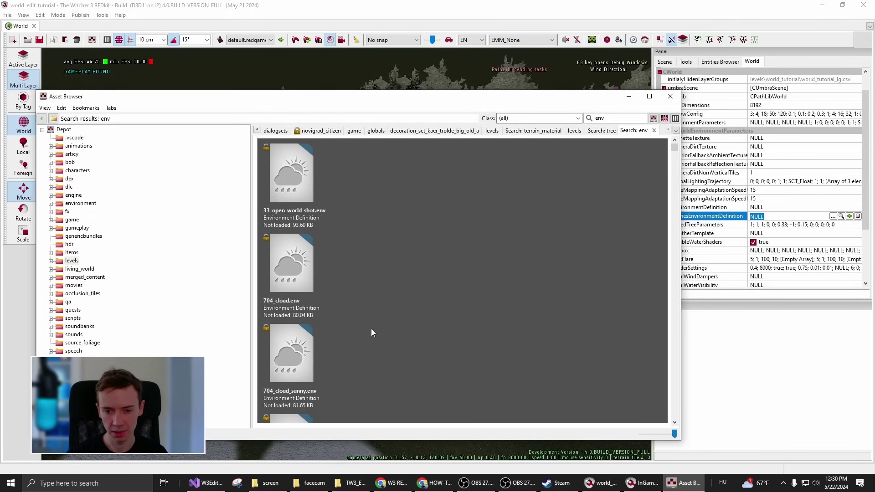
{"action": "scroll", "coordinate": [393, 374], "scroll_direction": "down", "scroll_amount": 2}
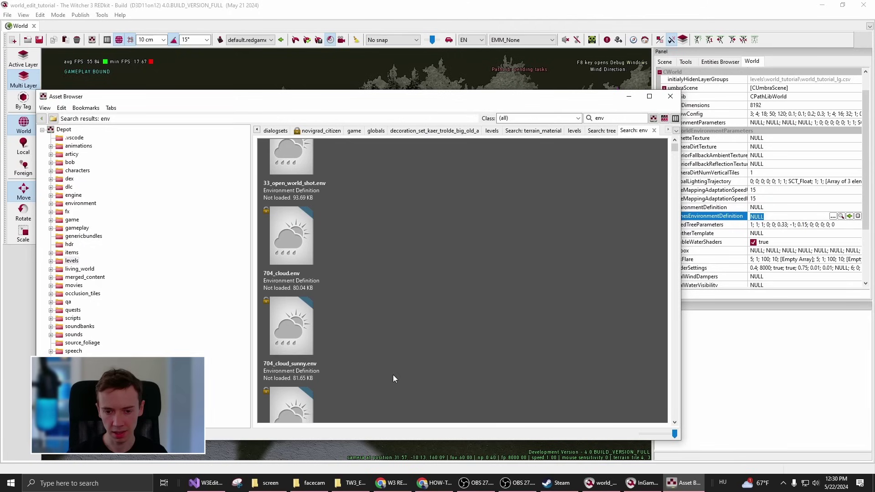
Search the assets for "env_skellige" and assign env_skellige.env to the world's scenesEnvironmentDefinition parameter
{"action": "left_click", "coordinate": [306, 327]}
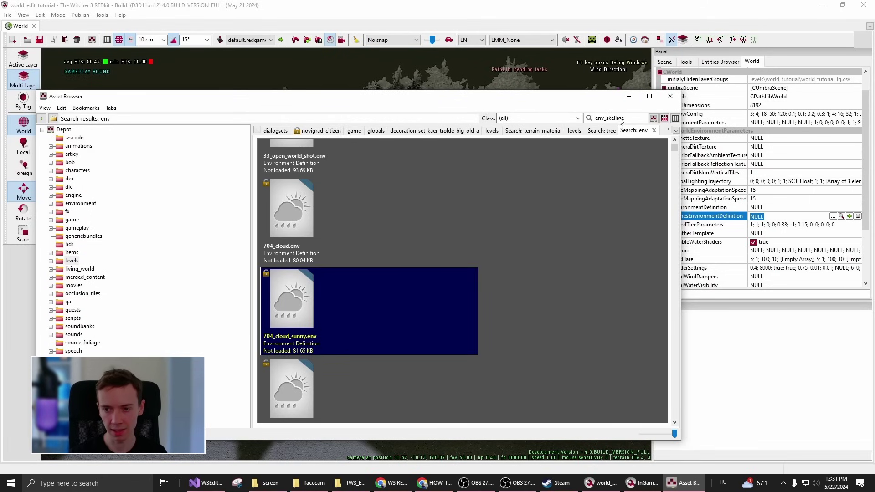
{"action": "key", "text": "Return"}
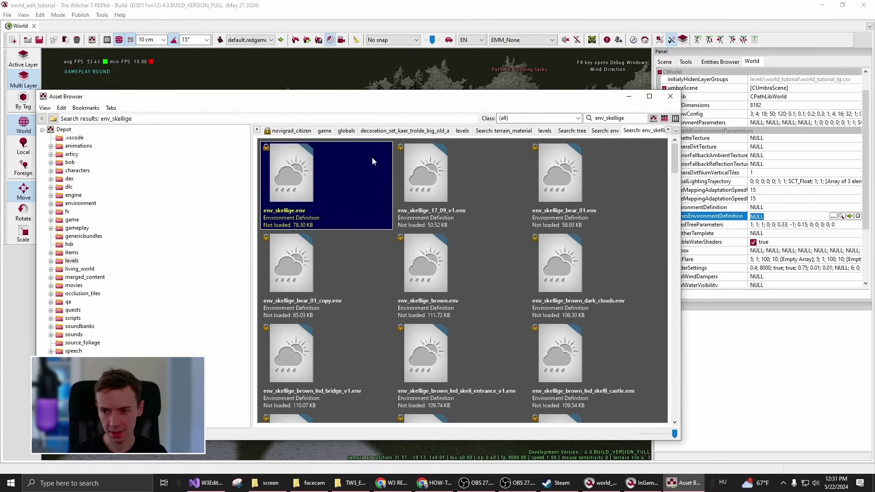
{"action": "left_click", "coordinate": [850, 216]}
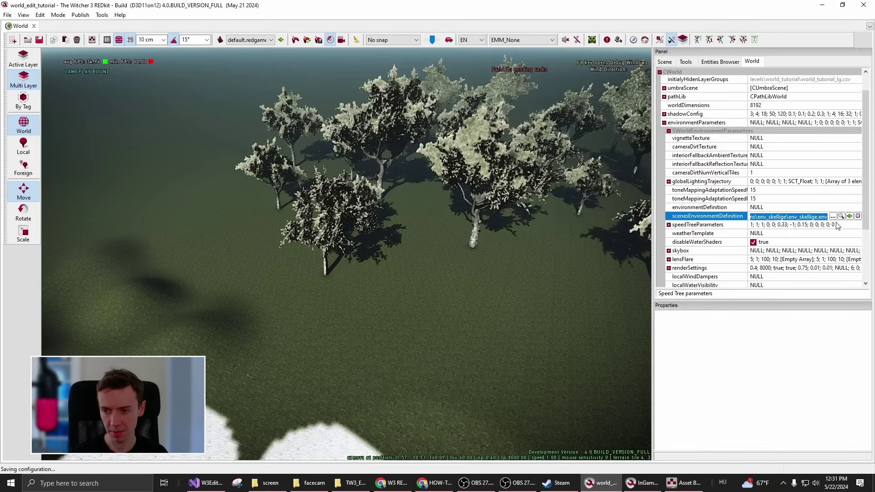
Assign env_skellige.env to the world's environmentDefinition parameter as well
{"action": "left_click", "coordinate": [803, 208]}
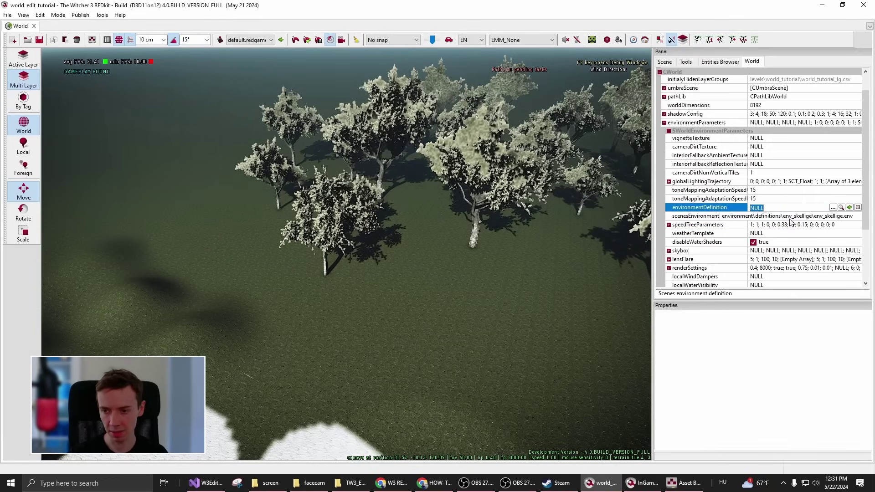
{"action": "left_click", "coordinate": [787, 224]}
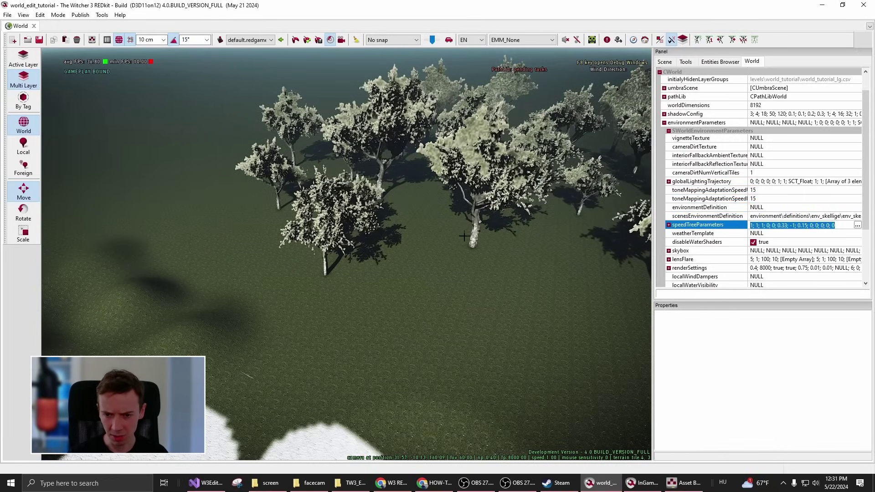
{"action": "right_click_drag", "start_coordinate": [464, 237], "coordinate": [464, 178]}
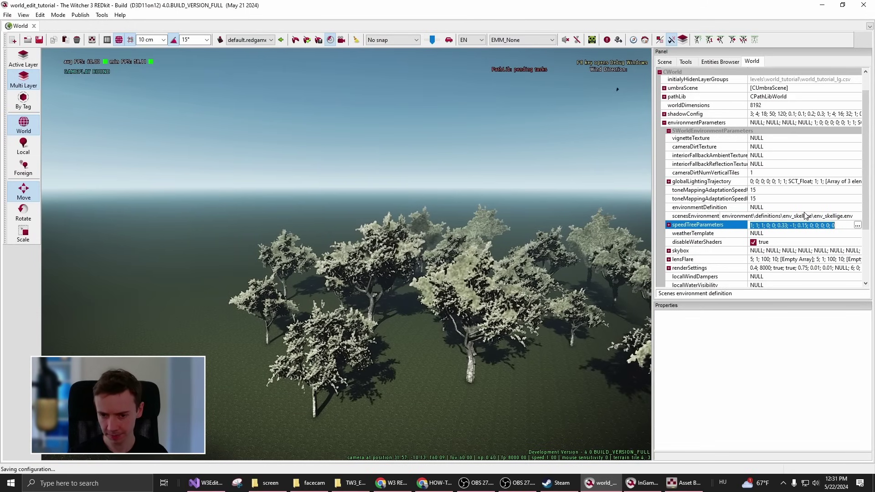
{"action": "right_click_drag", "start_coordinate": [383, 212], "coordinate": [383, 237]}
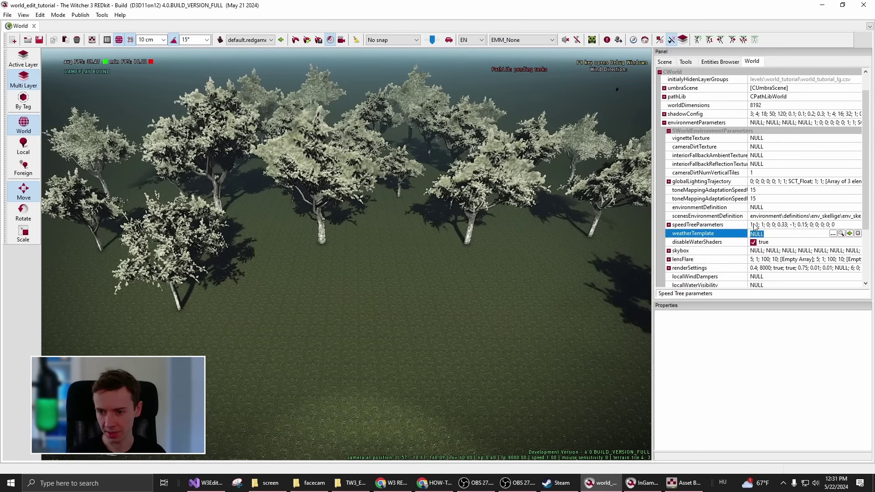
{"action": "left_click", "coordinate": [705, 217]}
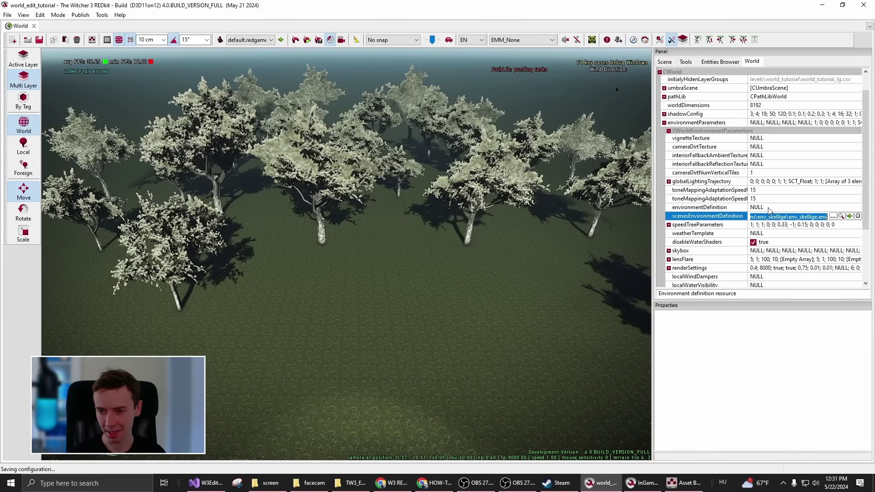
{"action": "left_click", "coordinate": [747, 207]}
{"action": "left_click", "coordinate": [786, 217]}
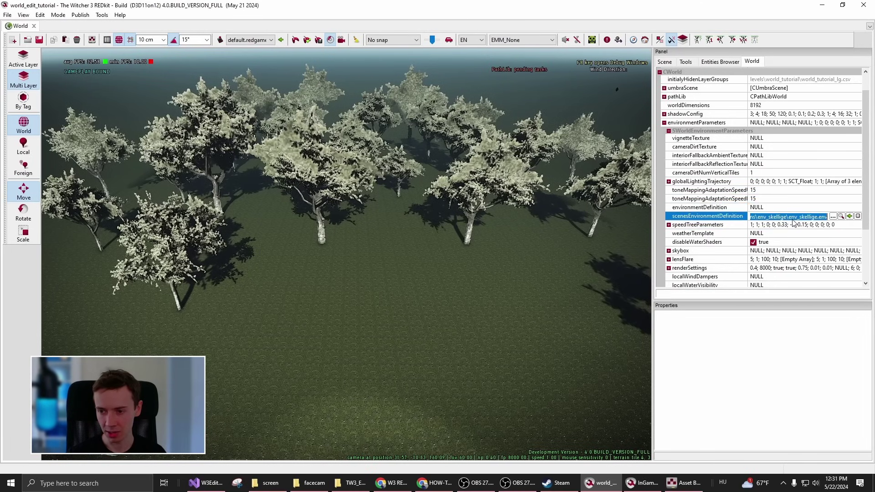
{"action": "left_click", "coordinate": [786, 210]}
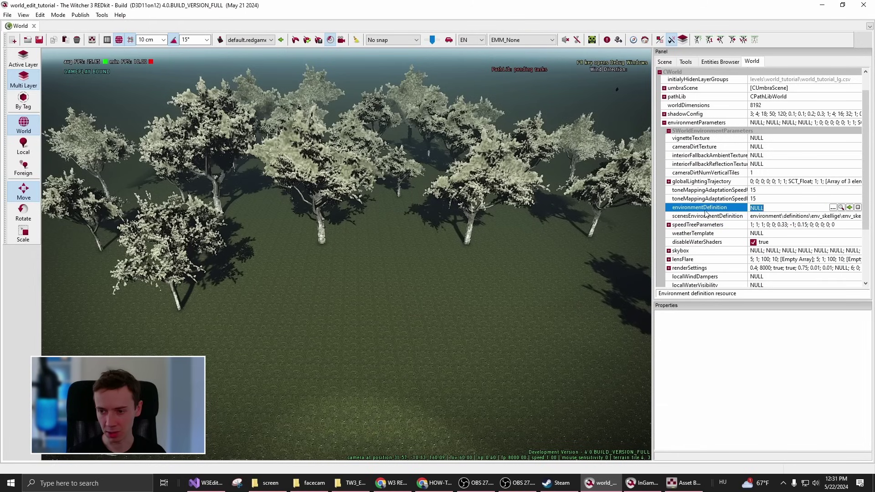
{"action": "left_click", "coordinate": [850, 207]}
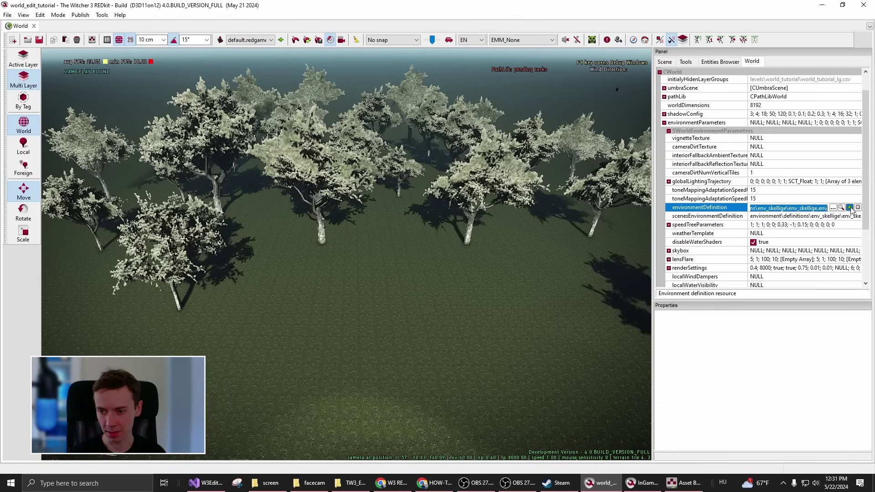
Target the weatherTemplate parameter, search the Asset Browser for "weather" and look through the results
{"action": "left_click", "coordinate": [786, 217]}
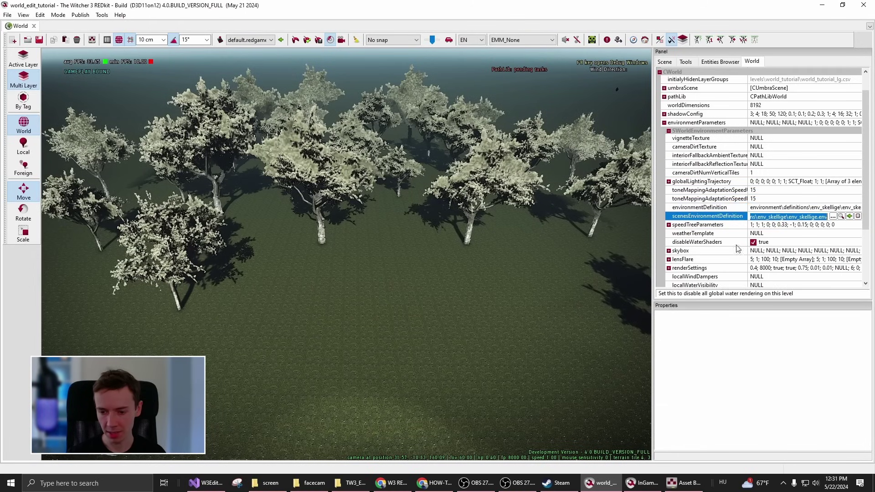
{"action": "left_click", "coordinate": [768, 235]}
{"action": "left_click", "coordinate": [684, 483]}
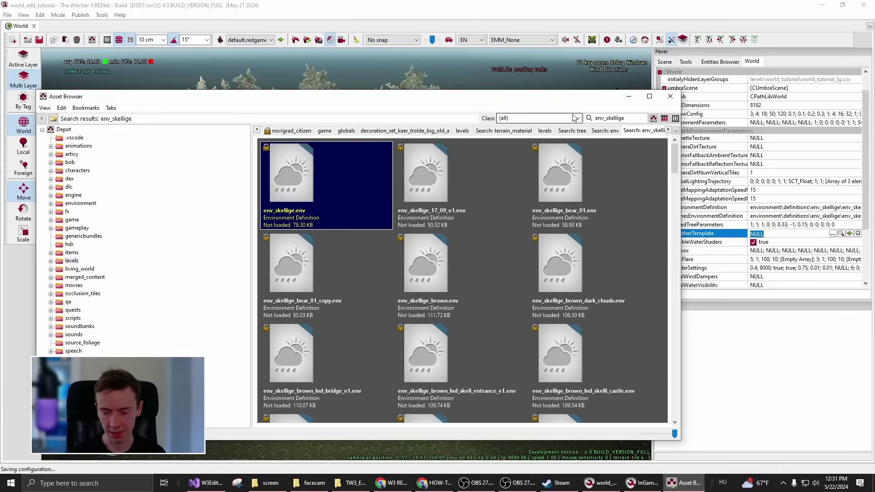
{"action": "left_click", "coordinate": [661, 132]}
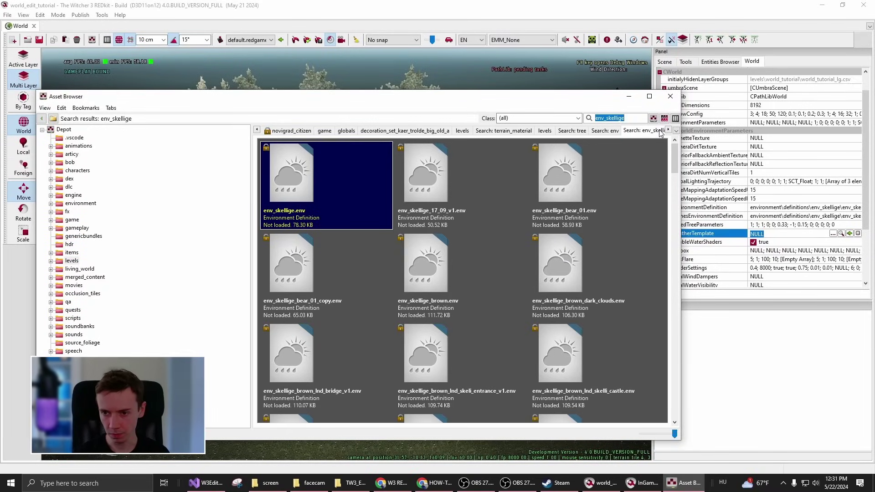
{"action": "type", "text": "weather"}
{"action": "key", "text": "Return"}
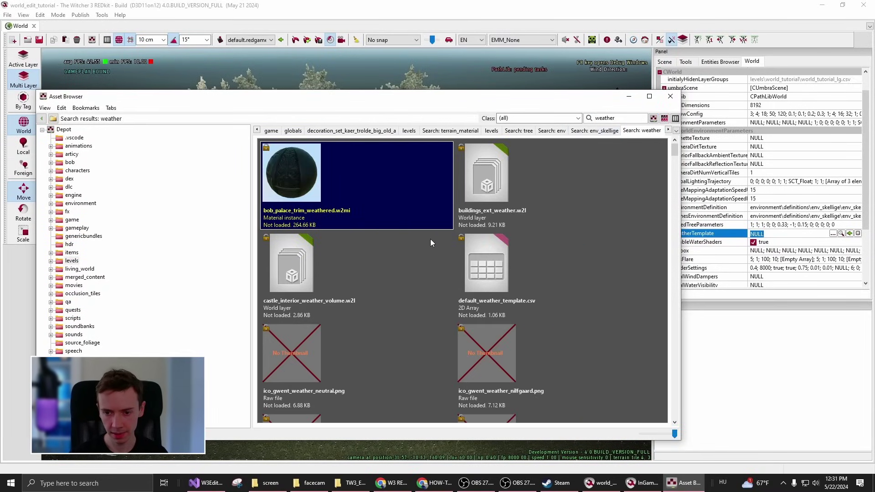
{"action": "scroll", "coordinate": [430, 239], "scroll_direction": "down", "scroll_amount": 10}
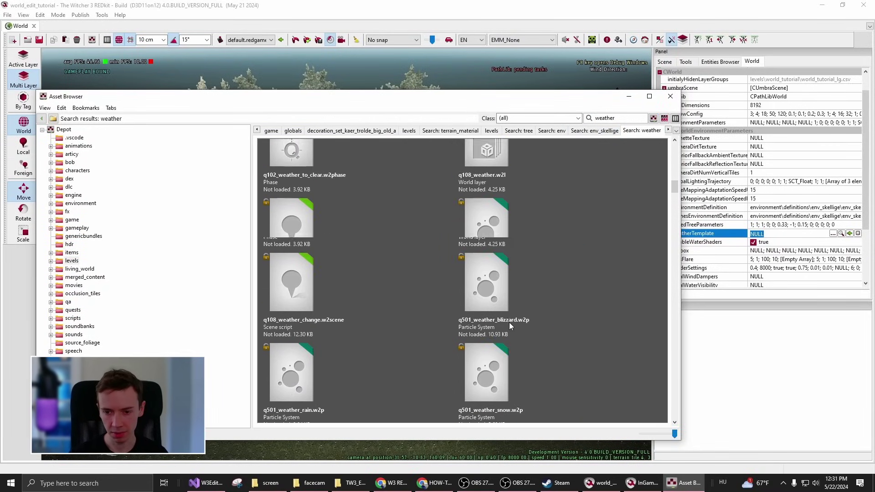
{"action": "scroll", "coordinate": [509, 322], "scroll_direction": "down", "scroll_amount": 5}
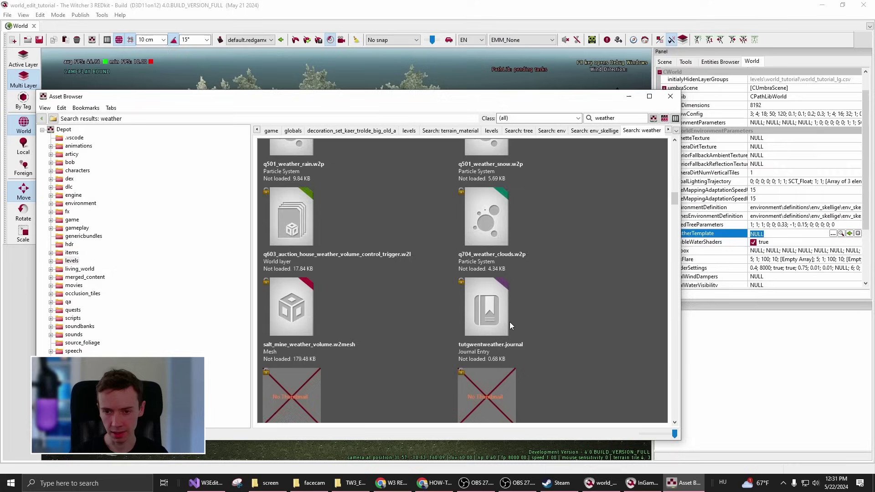
Search the Asset Browser for "skellige_weather"
{"action": "double_click", "coordinate": [633, 119]}
{"action": "type", "text": "skellig"}
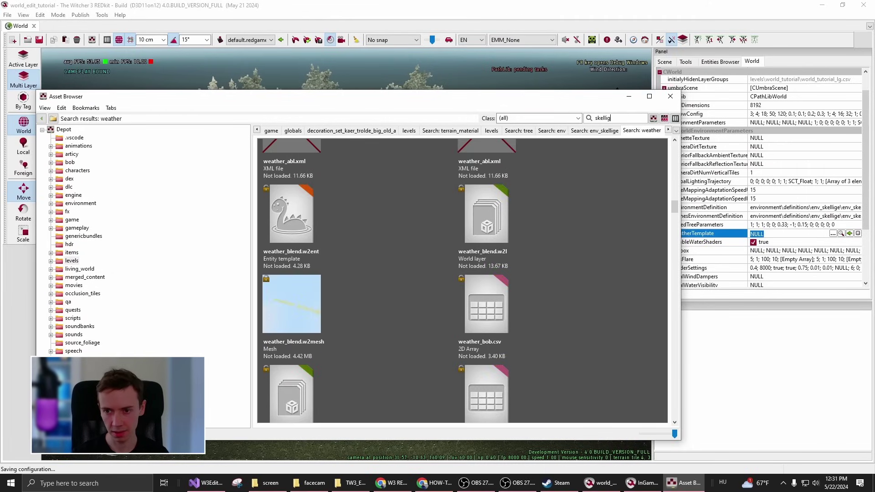
{"action": "type", "text": "e_weather"}
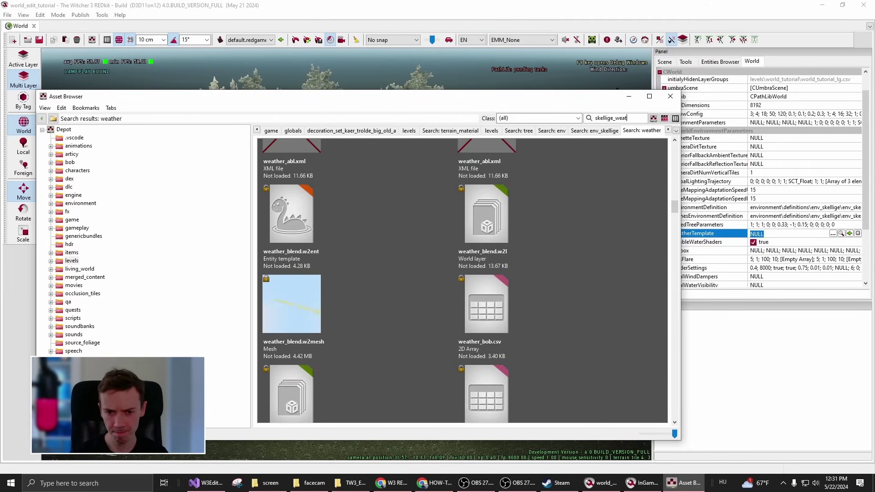
{"action": "key", "text": "Return"}
Repeat the Asset Browser search with "weather" and select weather_skellige.csv among the results
{"action": "double_click", "coordinate": [631, 118]}
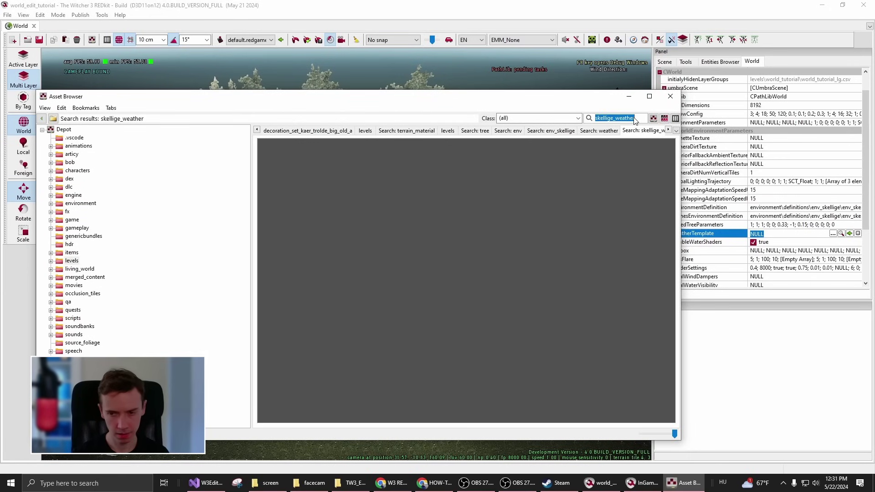
{"action": "type", "text": "weather"}
{"action": "key", "text": "Return"}
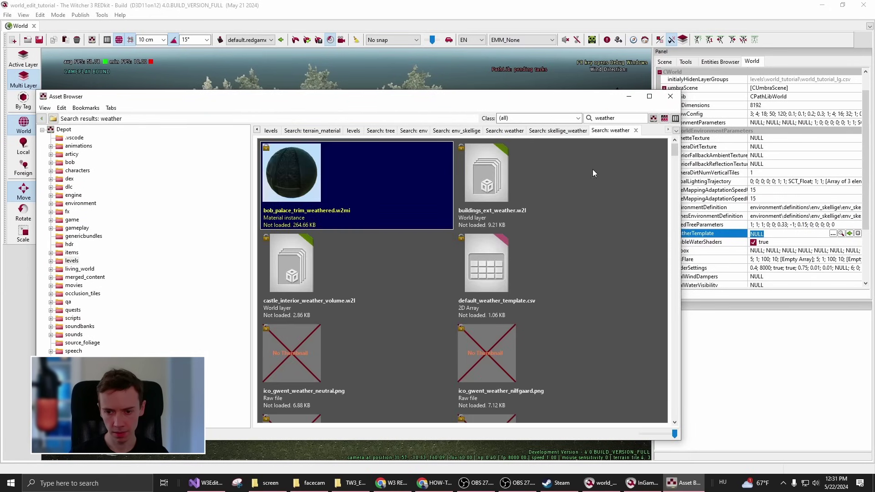
{"action": "scroll", "coordinate": [555, 292], "scroll_direction": "down", "scroll_amount": 10}
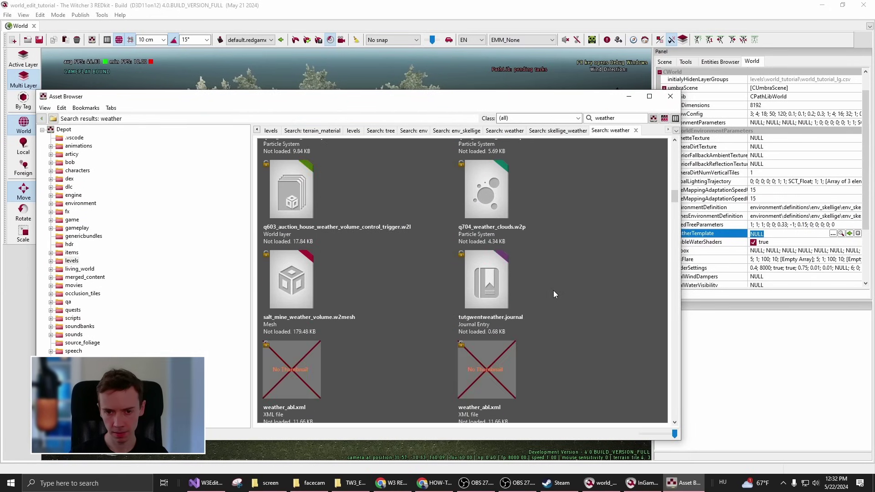
{"action": "scroll", "coordinate": [550, 295], "scroll_direction": "down", "scroll_amount": 5}
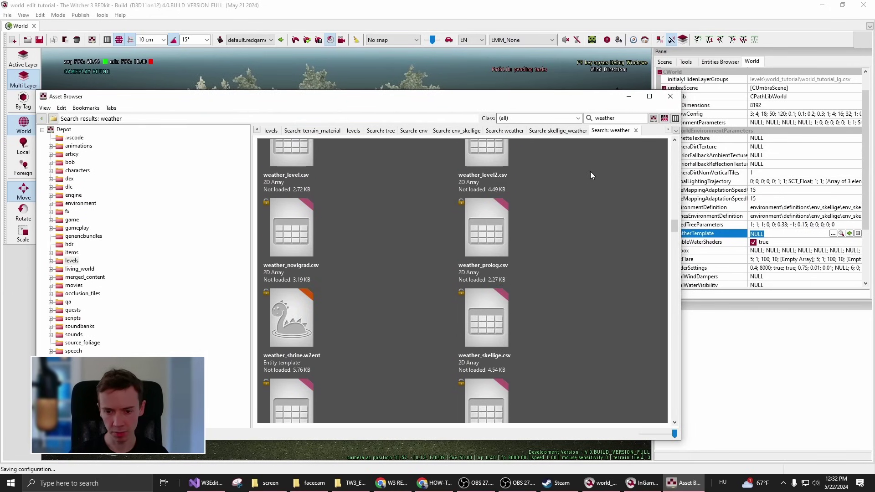
{"action": "left_click", "coordinate": [332, 235]}
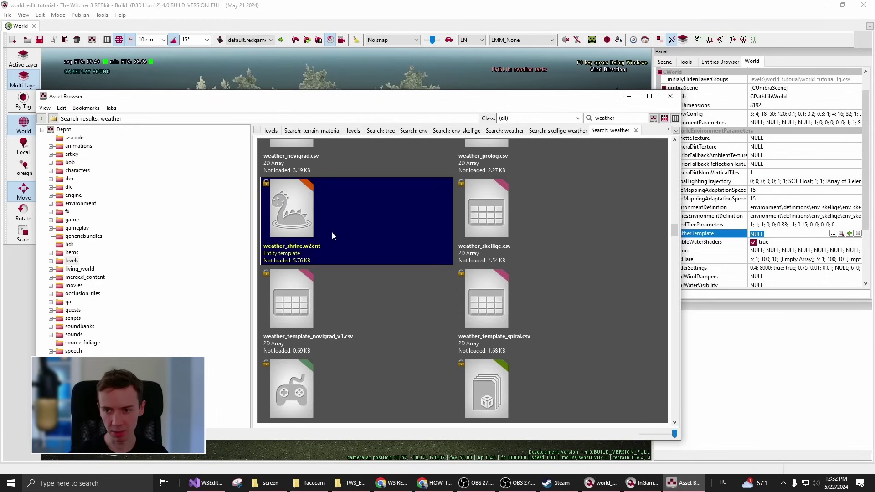
{"action": "left_click", "coordinate": [474, 233]}
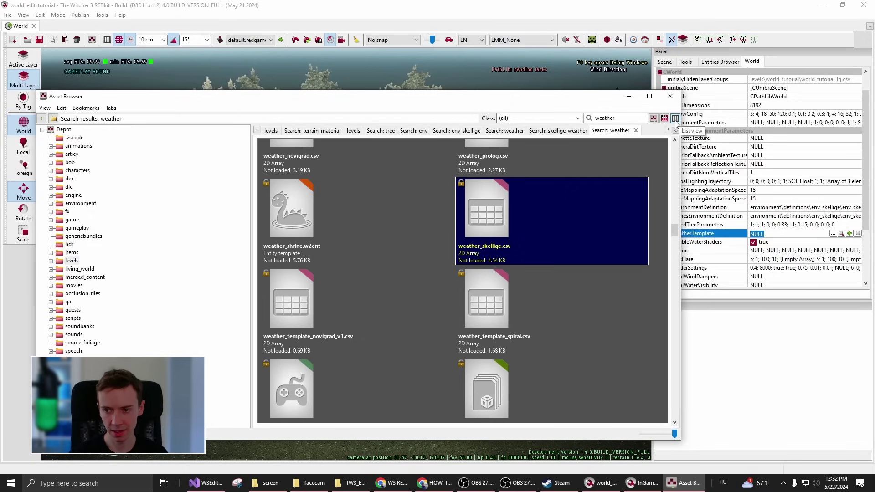
Show the weather search results as a list and return them to the thumbnail view
{"action": "left_click", "coordinate": [676, 120]}
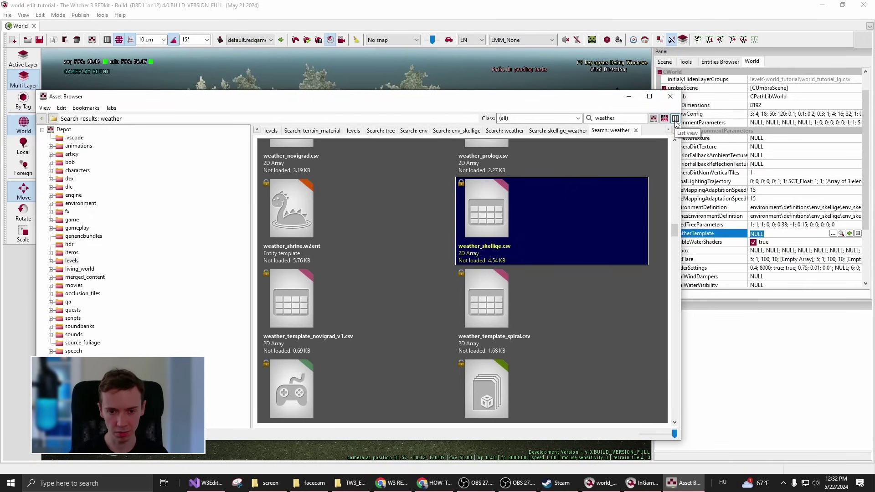
{"action": "left_click", "coordinate": [668, 121]}
{"action": "scroll", "coordinate": [427, 278], "scroll_direction": "down", "scroll_amount": 10}
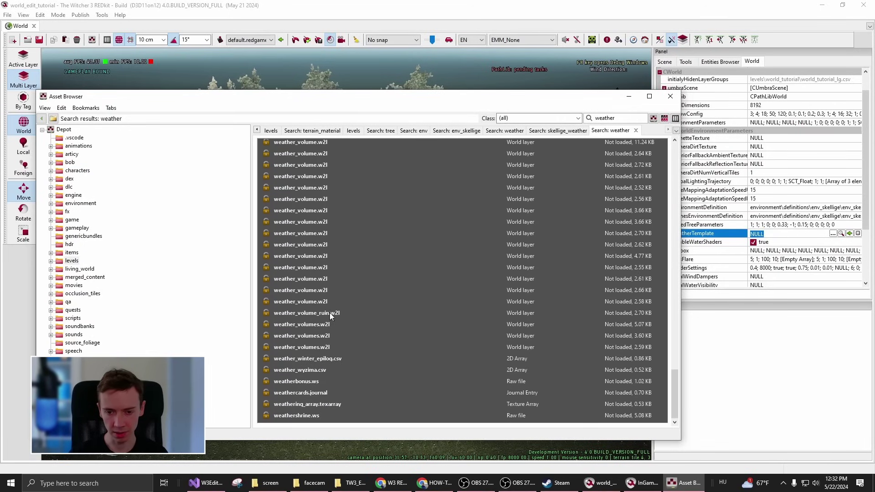
{"action": "left_click", "coordinate": [316, 314]}
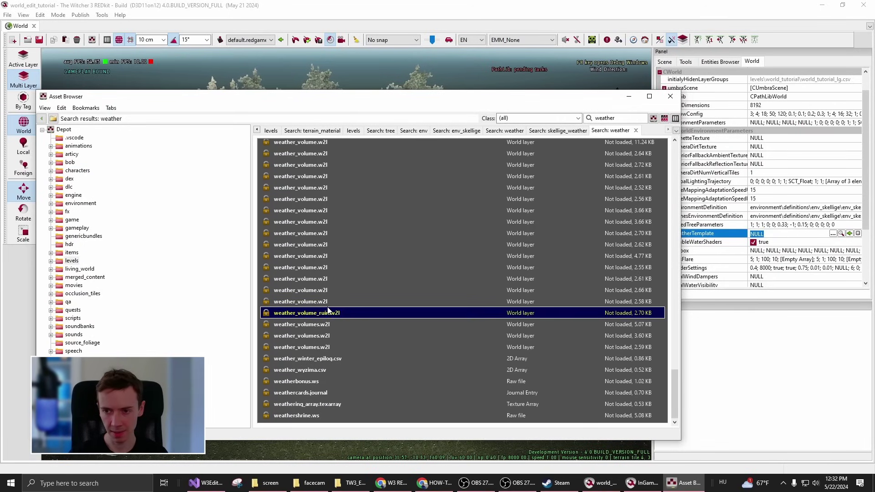
{"action": "left_click", "coordinate": [664, 118]}
{"action": "scroll", "coordinate": [425, 346], "scroll_direction": "down", "scroll_amount": 3}
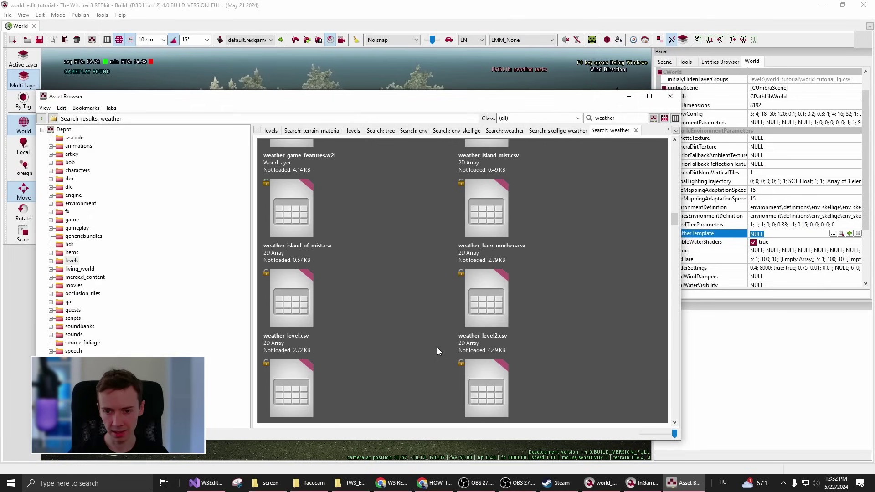
Look through the island mist and Kaer Morhen weather CSV files, and show weather_island_of_mist.csv in Explorer
{"action": "left_click", "coordinate": [495, 228]}
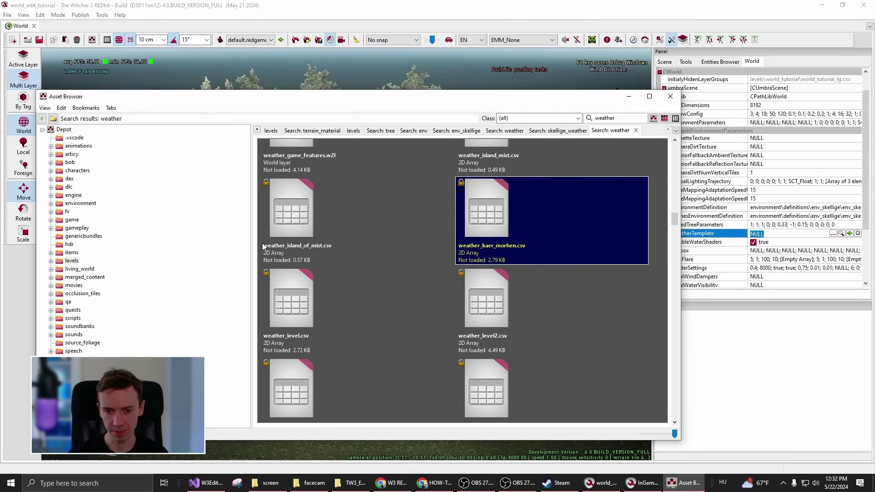
{"action": "left_click", "coordinate": [295, 232]}
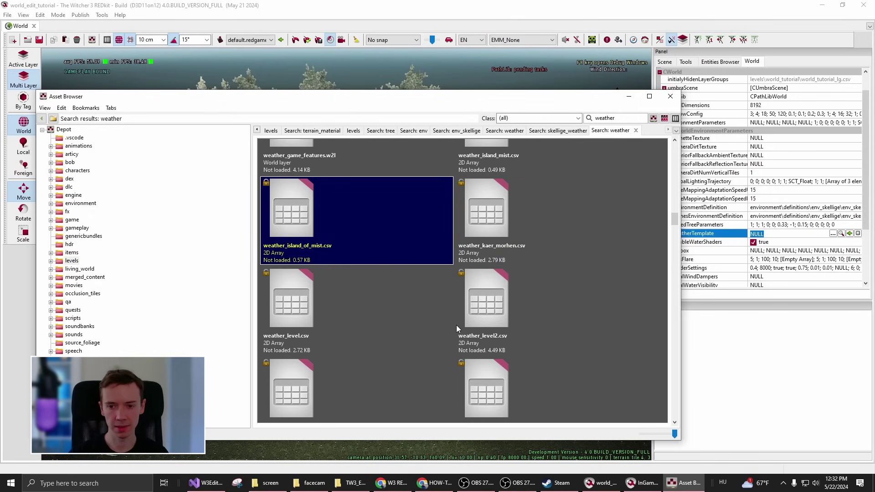
{"action": "scroll", "coordinate": [485, 301], "scroll_direction": "up", "scroll_amount": 1}
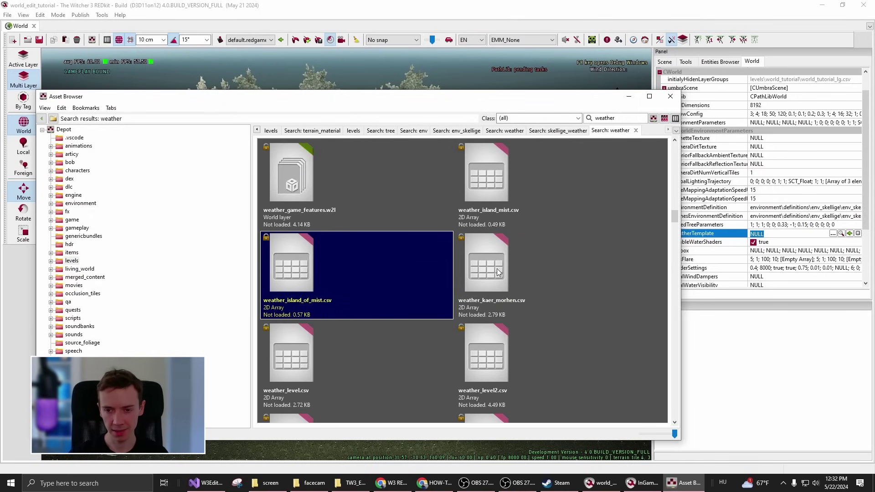
{"action": "left_click", "coordinate": [493, 204]}
{"action": "left_click", "coordinate": [314, 286]}
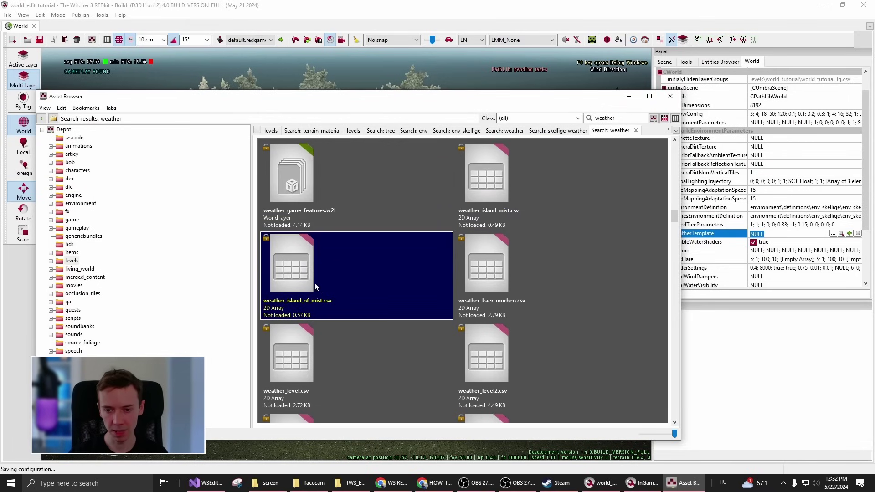
{"action": "left_click", "coordinate": [488, 283]}
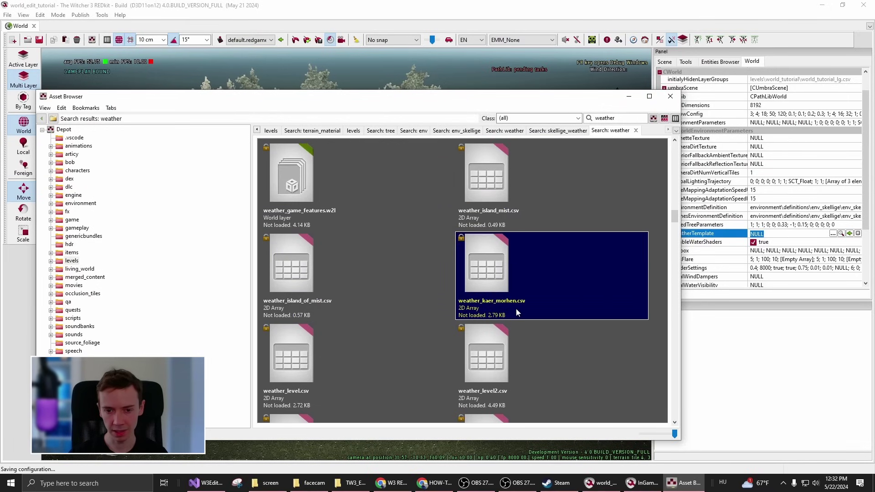
{"action": "left_click", "coordinate": [290, 274]}
{"action": "right_click", "coordinate": [326, 283]}
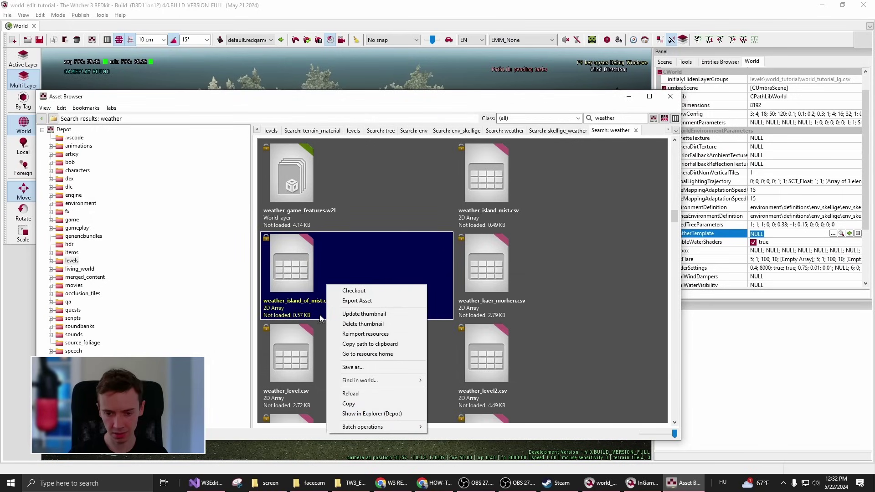
{"action": "left_click", "coordinate": [388, 414]}
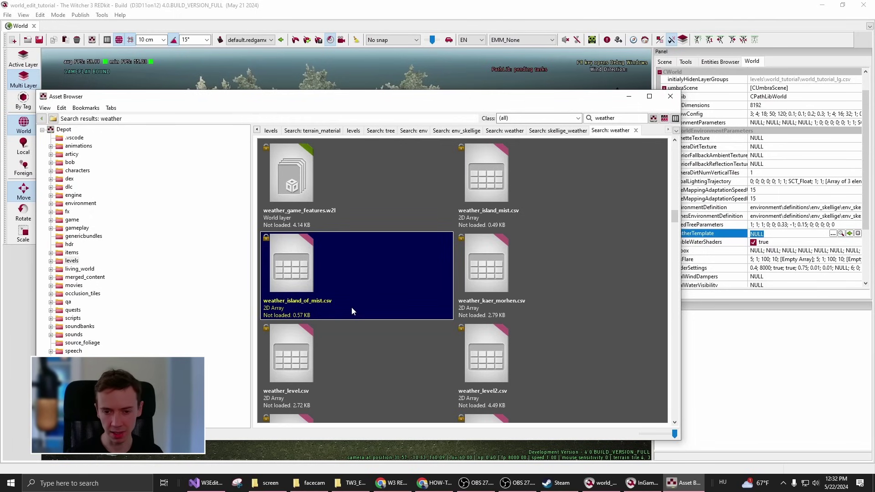
Assign weather_skellige.csv to the world's weatherTemplate parameter and save the world
{"action": "scroll", "coordinate": [342, 264], "scroll_direction": "down", "scroll_amount": 2}
{"action": "left_click", "coordinate": [319, 243]}
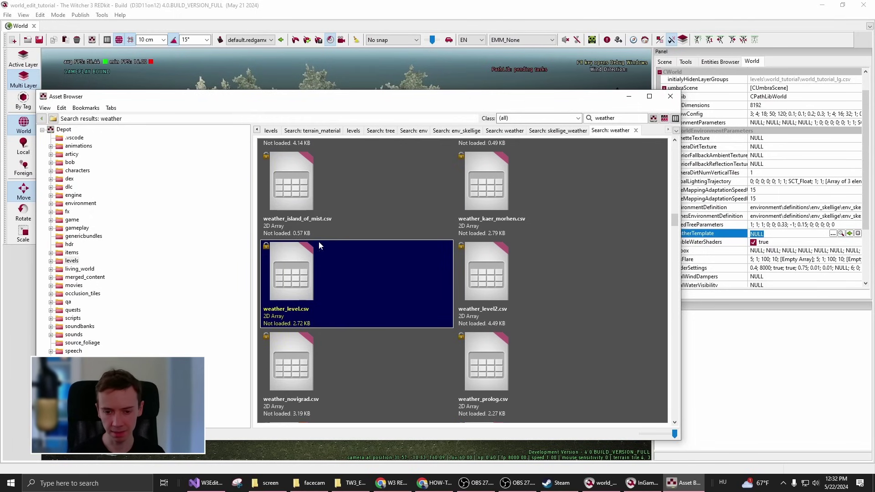
{"action": "left_click", "coordinate": [349, 377]}
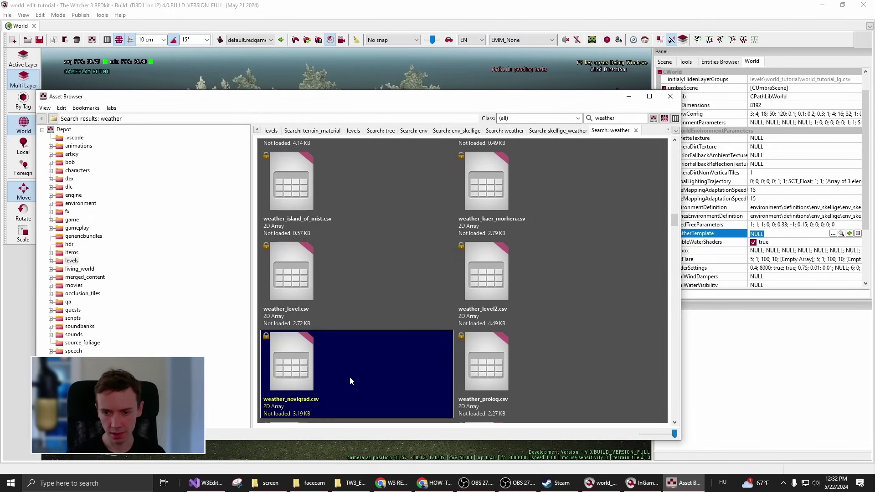
{"action": "scroll", "coordinate": [351, 379], "scroll_direction": "down", "scroll_amount": 2}
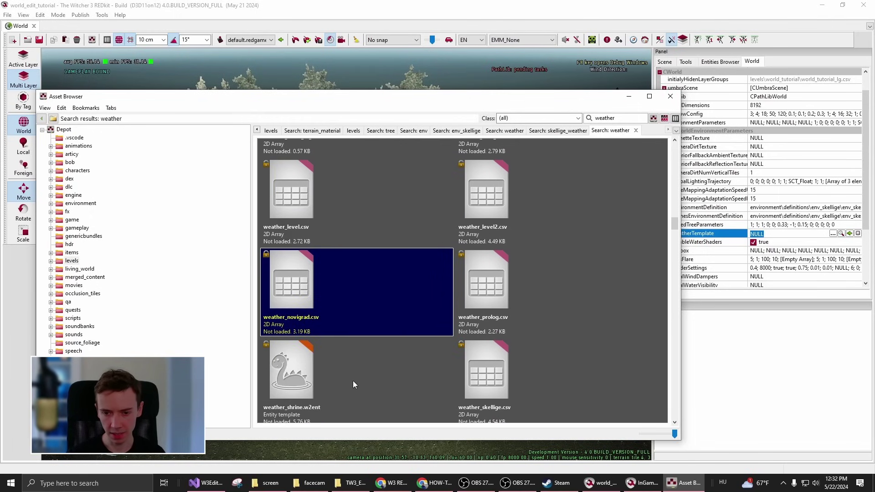
{"action": "left_click", "coordinate": [474, 394]}
{"action": "scroll", "coordinate": [484, 395], "scroll_direction": "down", "scroll_amount": 1}
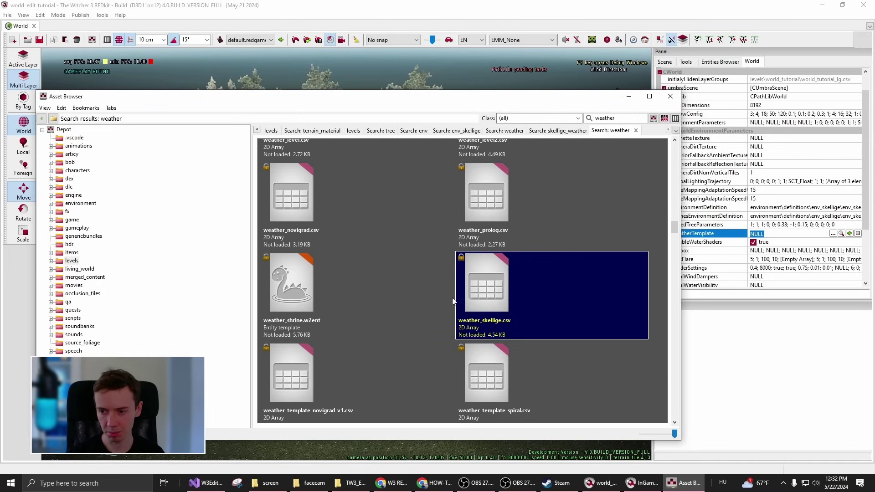
{"action": "left_click", "coordinate": [850, 234]}
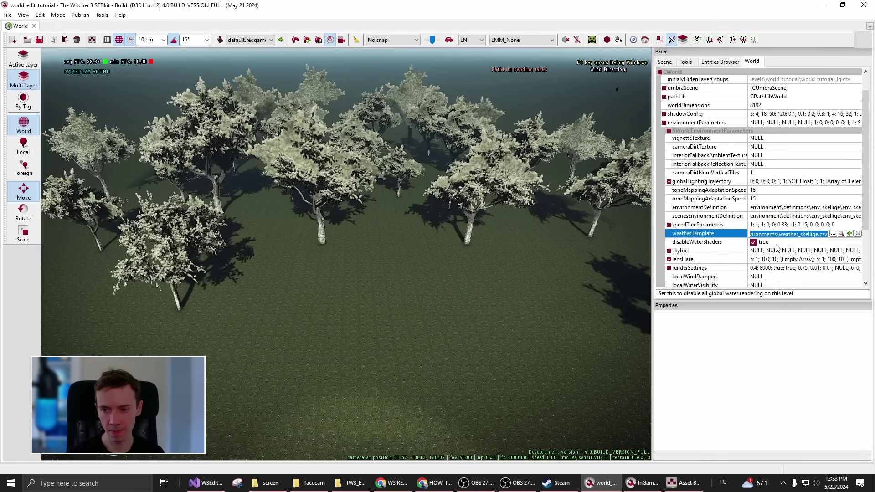
{"action": "left_click", "coordinate": [779, 228]}
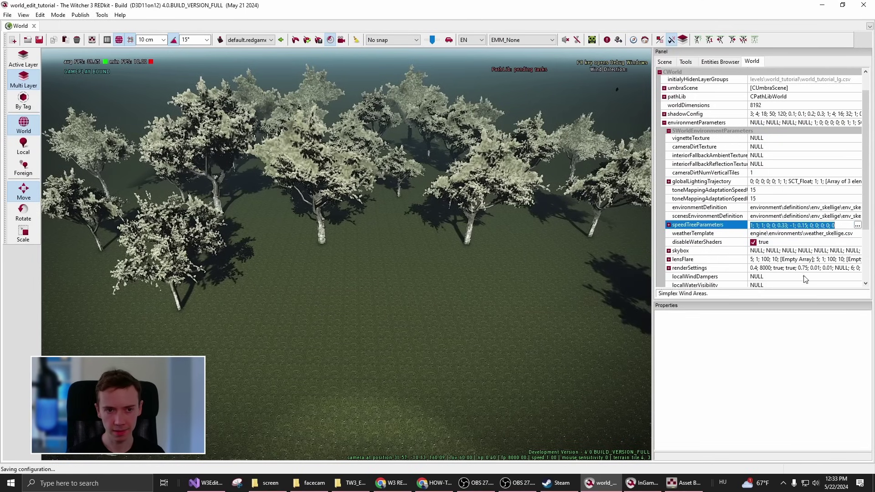
{"action": "left_click", "coordinate": [40, 41]}
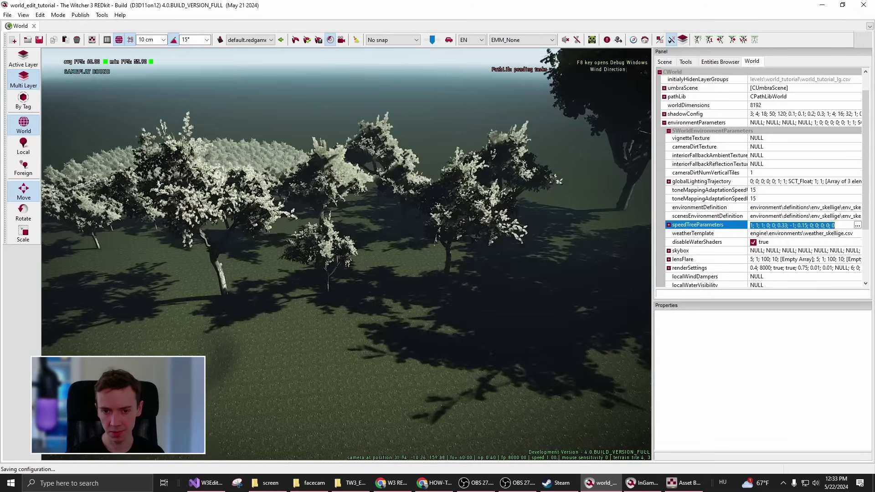
Open the Environment Editor, force the WT_Rain_Storm weather preset and inspect the sky in the viewport
{"action": "right_click_drag", "start_coordinate": [423, 332], "coordinate": [451, 334]}
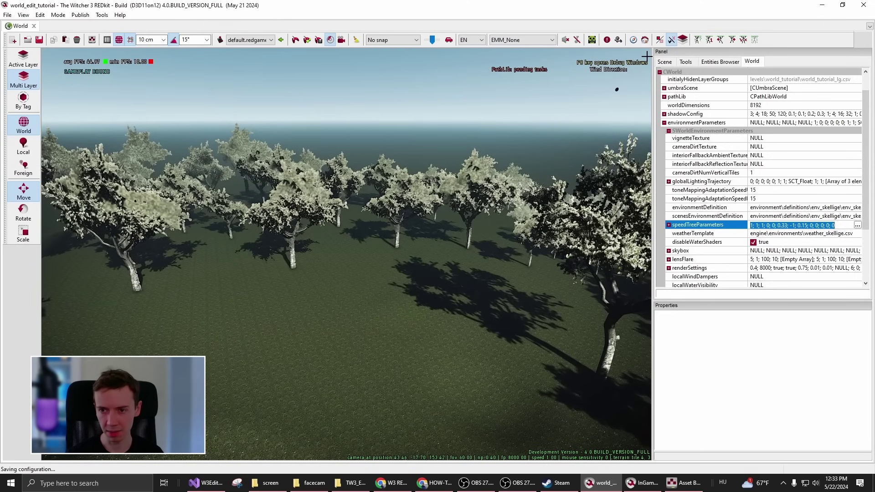
{"action": "left_click", "coordinate": [618, 40]}
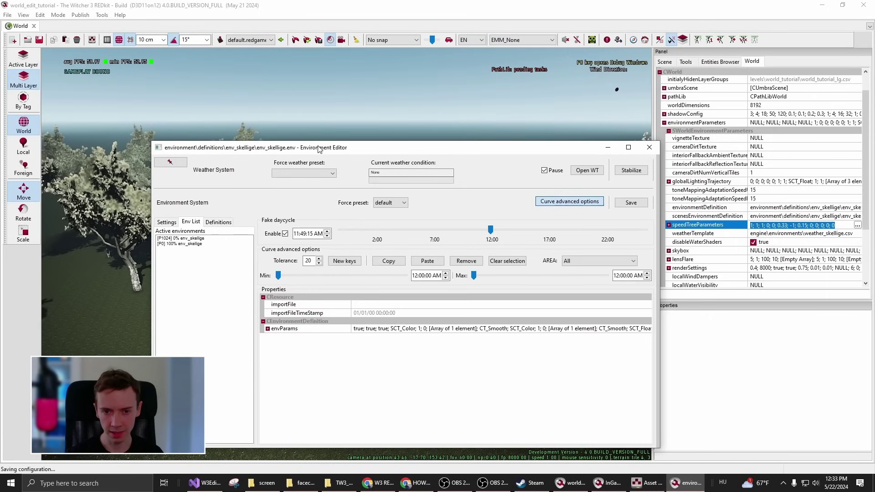
{"action": "left_click_drag", "start_coordinate": [319, 149], "coordinate": [233, 154]}
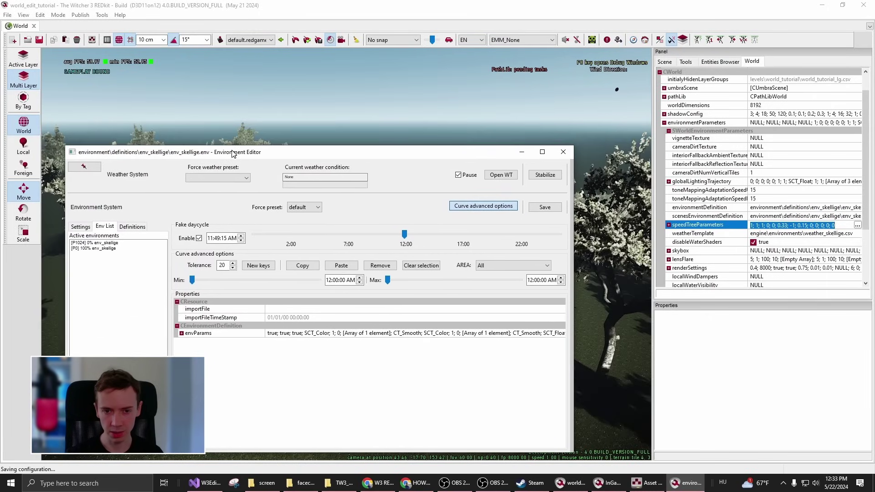
{"action": "left_click", "coordinate": [228, 179]}
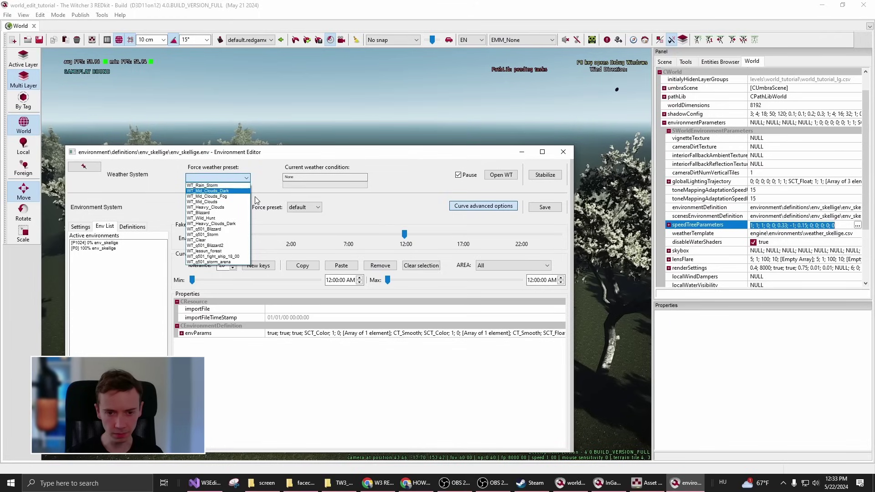
{"action": "left_click", "coordinate": [230, 186]}
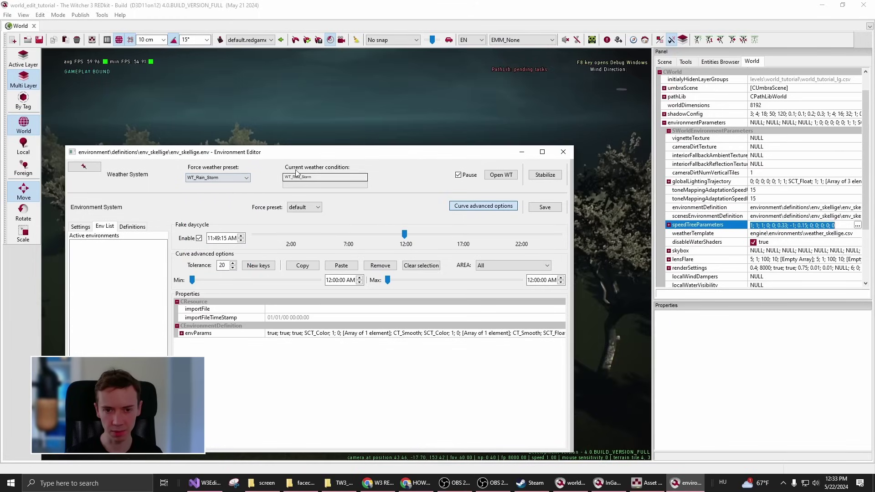
{"action": "left_click", "coordinate": [273, 137]}
{"action": "right_click_drag", "start_coordinate": [155, 228], "coordinate": [152, 155]}
{"action": "left_click", "coordinate": [686, 483]}
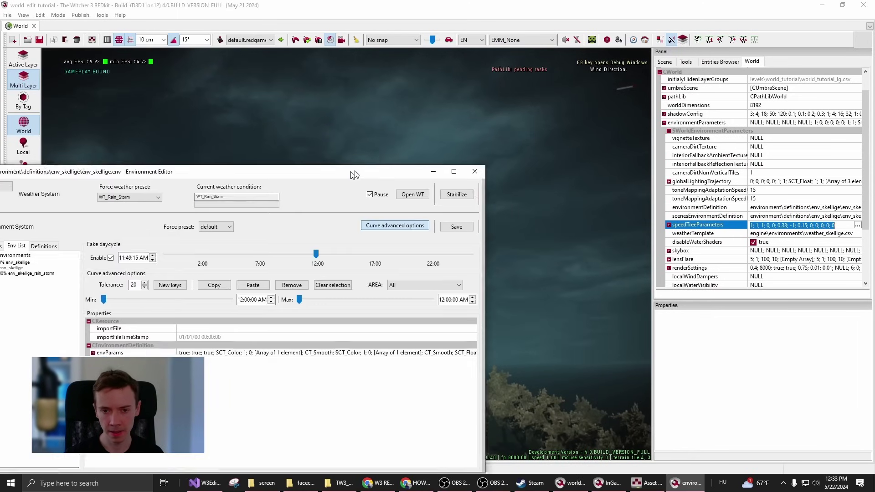
Force the WT_Blizzard weather preset and move the Environment Editor aside to view the world
{"action": "left_click", "coordinate": [307, 154]}
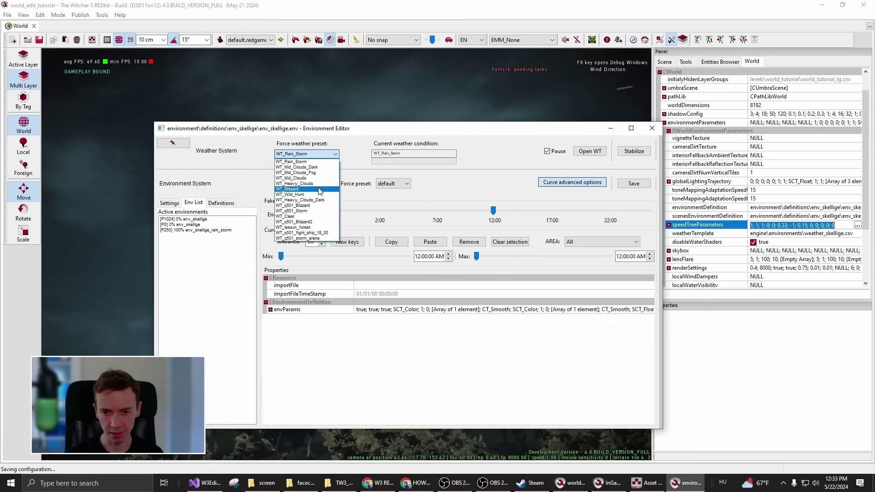
{"action": "left_click", "coordinate": [301, 189]}
{"action": "left_click_drag", "start_coordinate": [378, 134], "coordinate": [58, 265]}
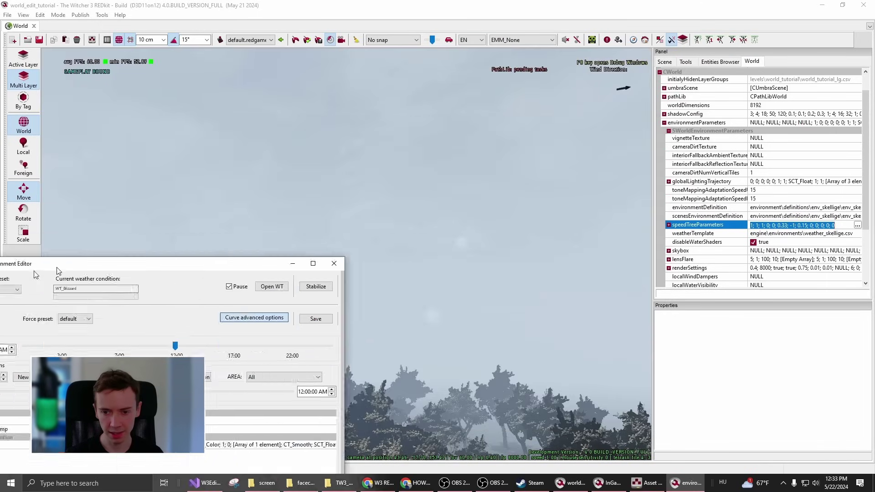
{"action": "left_click", "coordinate": [172, 250]}
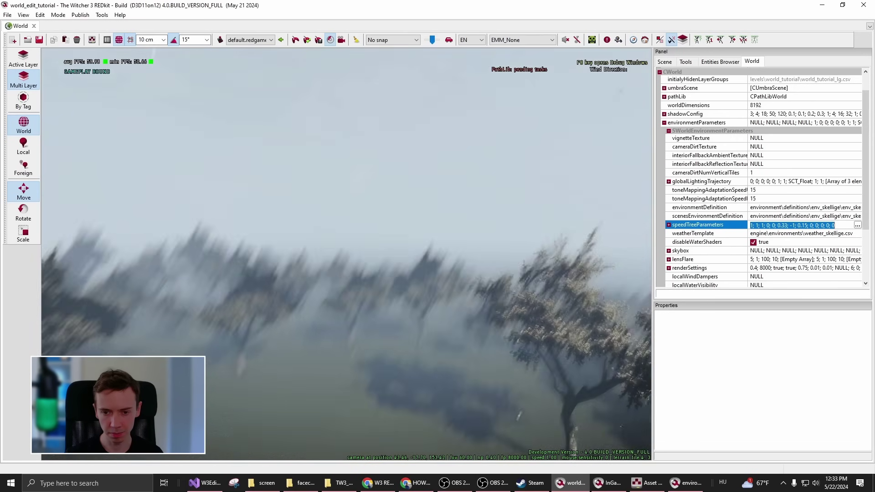
Force the WT_Clear weather preset and inspect the sky and trees in the viewport
{"action": "right_click_drag", "start_coordinate": [346, 254], "coordinate": [355, 310]}
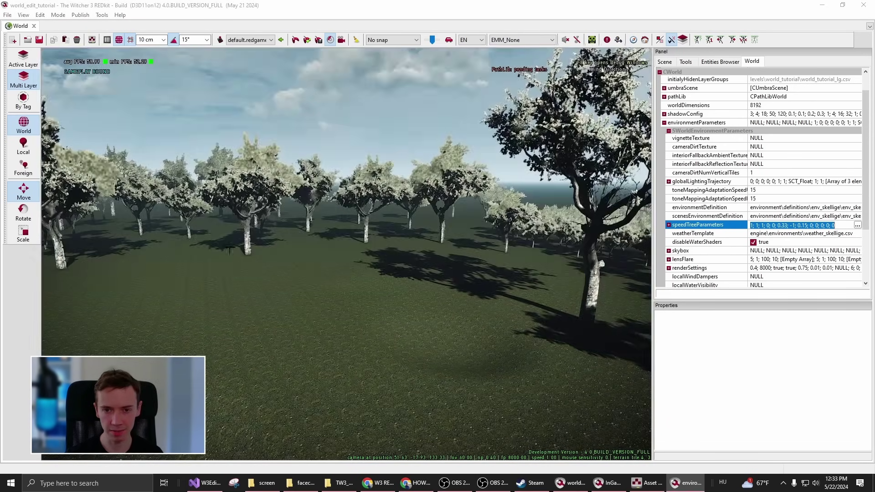
{"action": "left_click", "coordinate": [277, 304]}
{"action": "mouse_move", "coordinate": [277, 304]}
{"action": "right_mouse_down"}
{"action": "mouse_move", "coordinate": [279, 273]}
{"action": "mouse_move", "coordinate": [279, 292]}
{"action": "right_mouse_up"}
{"action": "left_click_drag", "start_coordinate": [651, 120], "coordinate": [653, 117]}
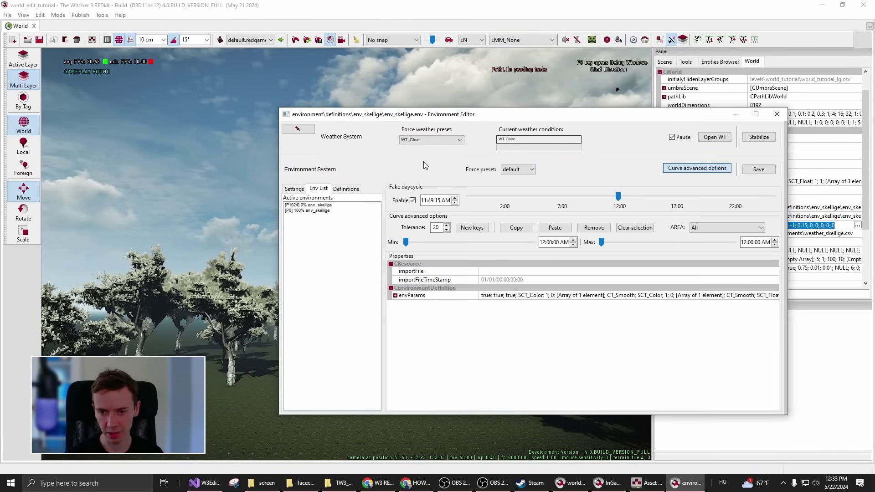
Force the WT_Mid_Clouds_Dark weather preset and move the Environment Editor aside to view the world
{"action": "left_click", "coordinate": [456, 140]}
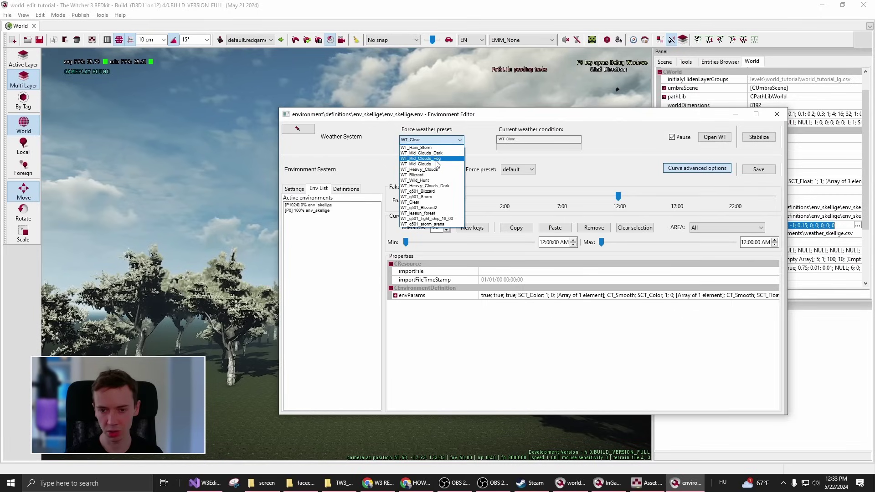
{"action": "left_click", "coordinate": [422, 152]}
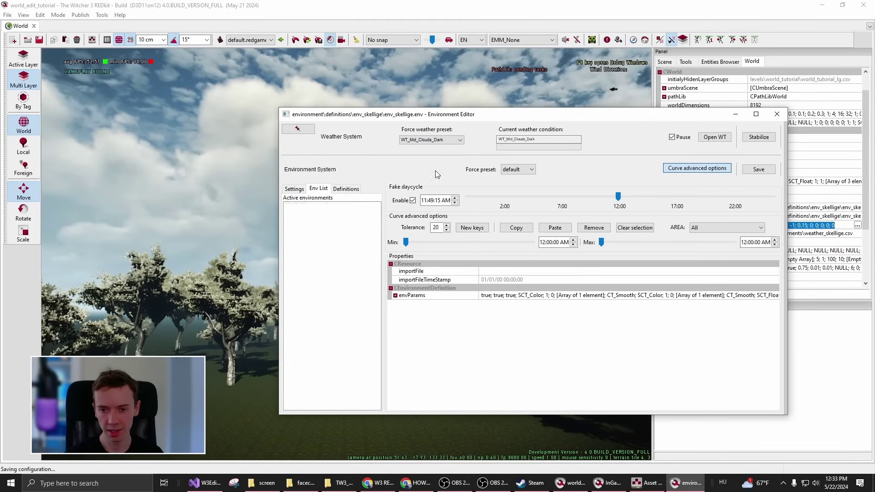
{"action": "left_click", "coordinate": [420, 141]}
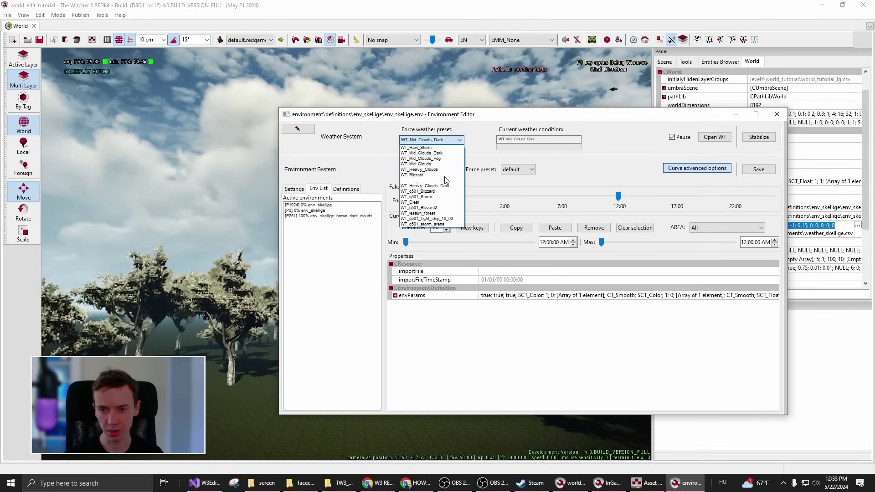
{"action": "left_click", "coordinate": [518, 115]}
{"action": "left_click_drag", "start_coordinate": [518, 115], "coordinate": [406, 99]}
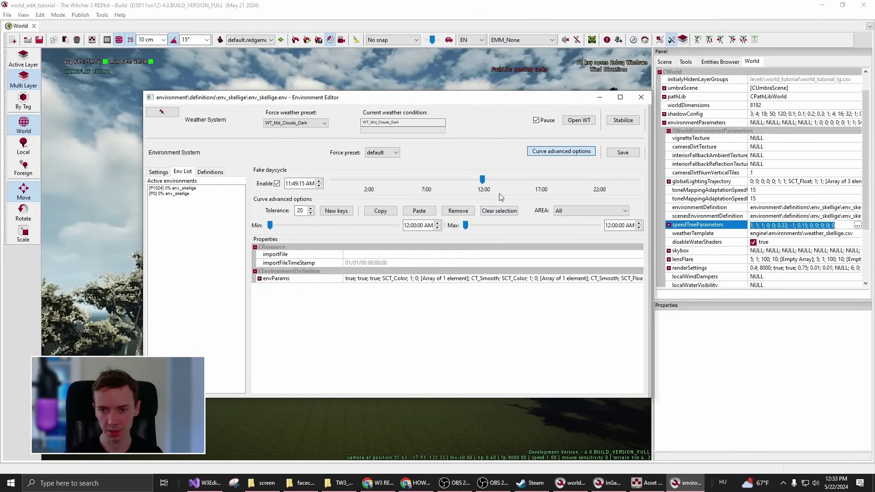
Shift the fake daycycle time past 17:00 and inspect the sky and trees in the viewport
{"action": "left_click_drag", "start_coordinate": [484, 182], "coordinate": [573, 183]}
{"action": "key", "text": "alt+Tab"}
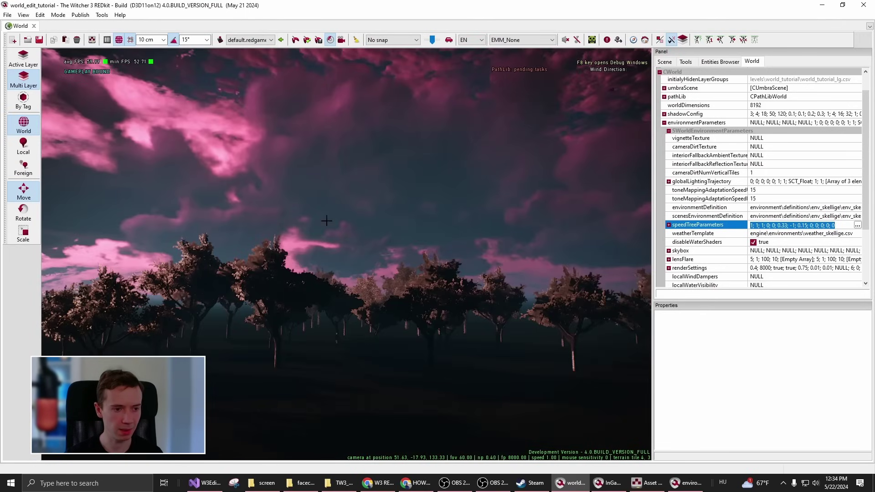
{"action": "key", "text": "alt+Tab"}
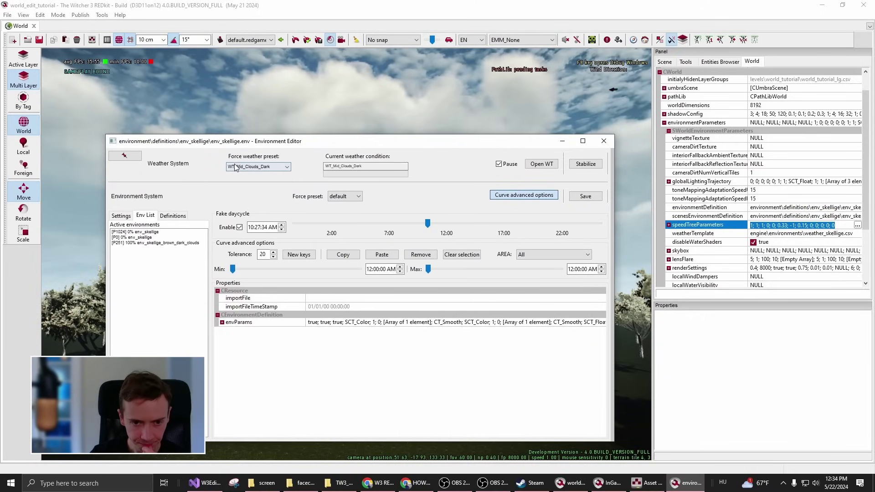
Select the active env_skellige_brown_dark_clouds environment and expand envParams to review the available parameter groups
{"action": "left_click", "coordinate": [172, 245]}
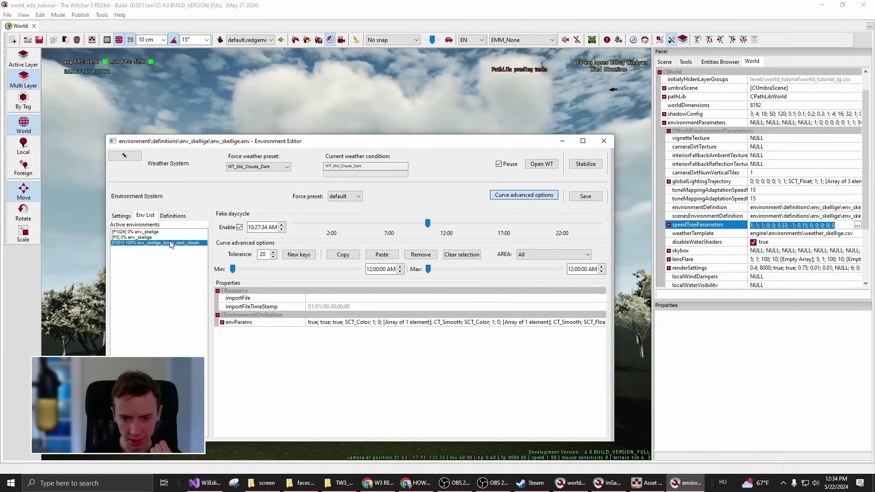
{"action": "left_click", "coordinate": [233, 323]}
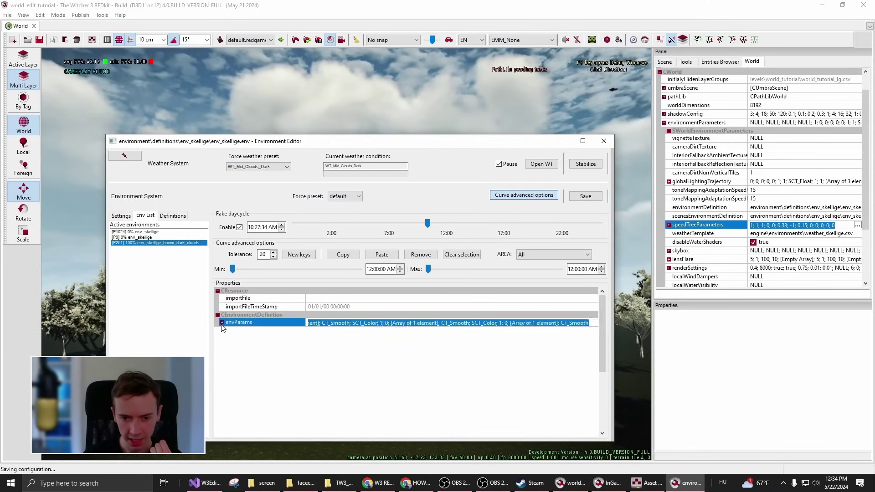
{"action": "left_click", "coordinate": [222, 322]}
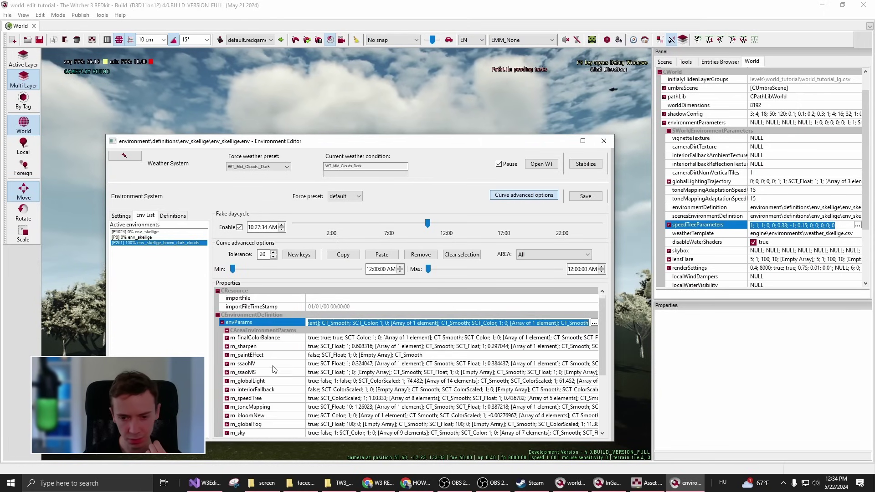
{"action": "scroll", "coordinate": [313, 392], "scroll_direction": "down", "scroll_amount": 1}
{"action": "scroll", "coordinate": [313, 392], "scroll_direction": "down", "scroll_amount": 1}
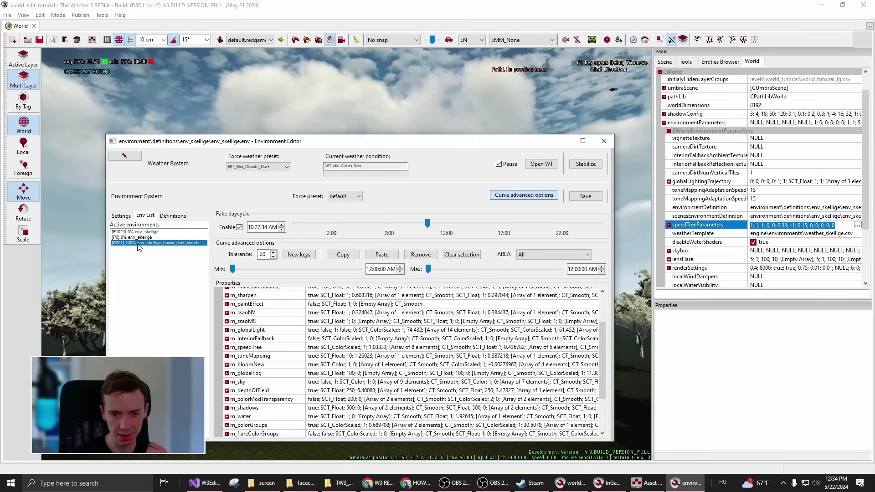
Expand the m_ssaoMS parameters, look through the blurTolerance and rejectionFalloff curve rows, and close the Environment Editor
{"action": "left_click", "coordinate": [156, 244]}
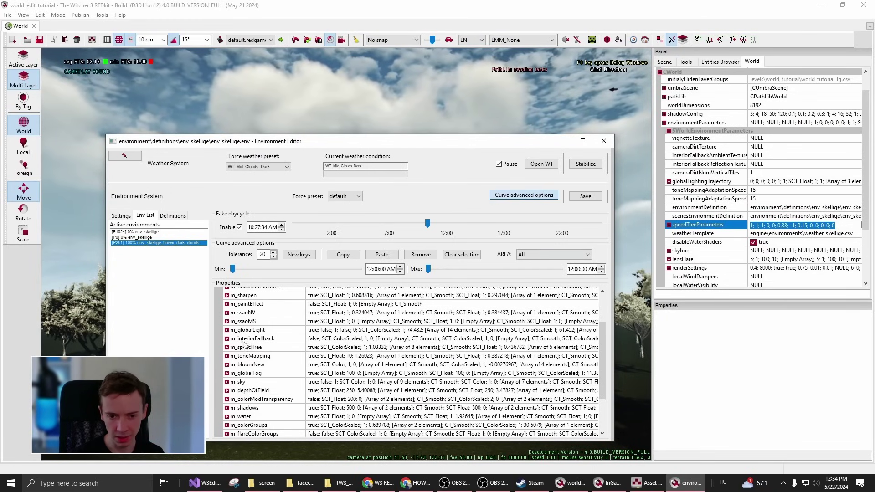
{"action": "left_click", "coordinate": [226, 321]}
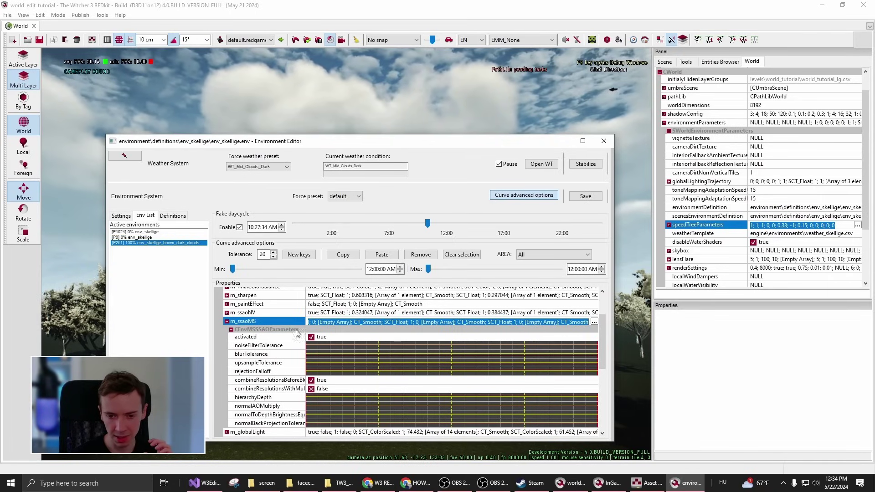
{"action": "scroll", "coordinate": [362, 379], "scroll_direction": "down", "scroll_amount": 1}
{"action": "scroll", "coordinate": [351, 374], "scroll_direction": "down", "scroll_amount": 1}
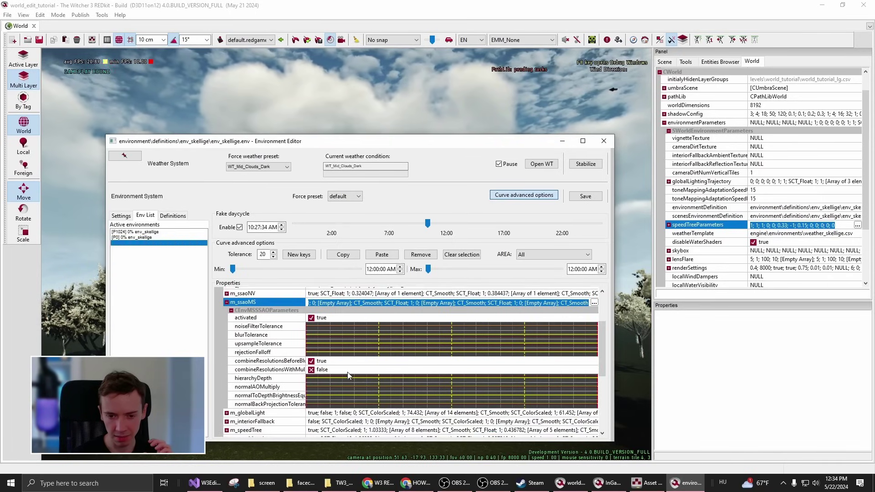
{"action": "left_click", "coordinate": [337, 326]}
{"action": "left_click", "coordinate": [328, 344]}
{"action": "left_click", "coordinate": [322, 352]}
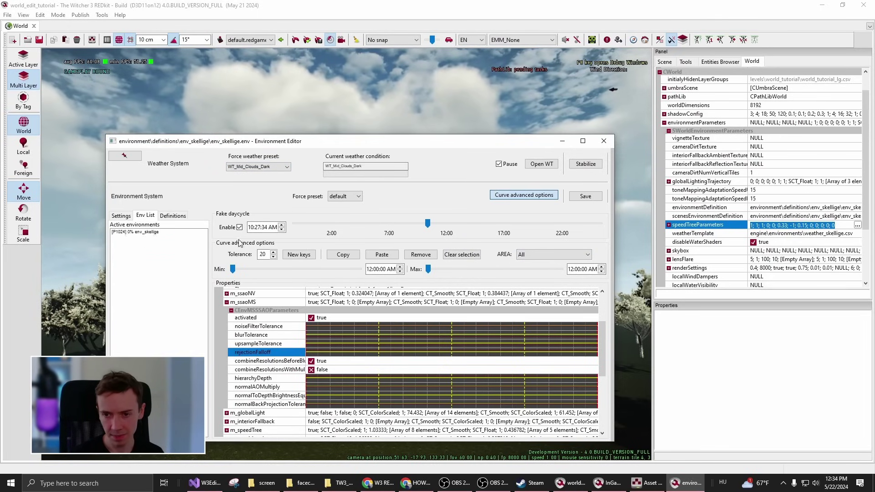
{"action": "left_click", "coordinate": [604, 142]}
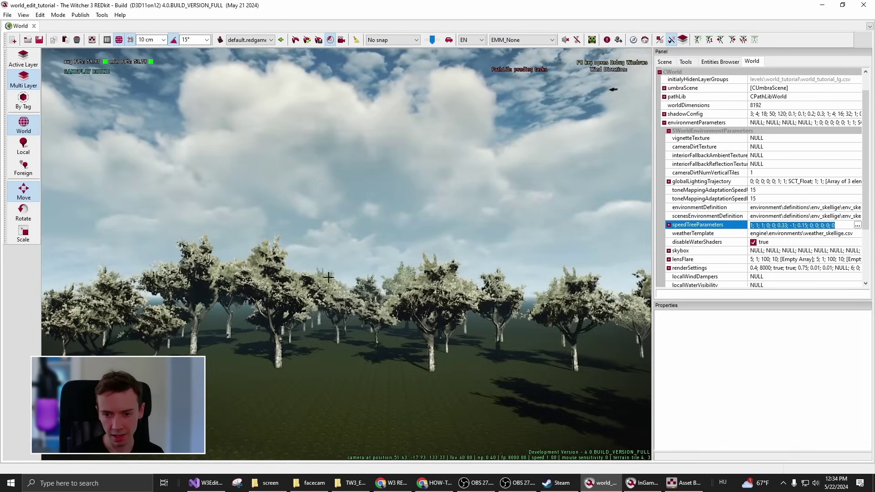
Turn the camera to the terrain and examine the world_tutorial scene hierarchy, including the subgroups of streaming
{"action": "right_click_drag", "start_coordinate": [346, 238], "coordinate": [501, 273]}
{"action": "left_click", "coordinate": [665, 62]}
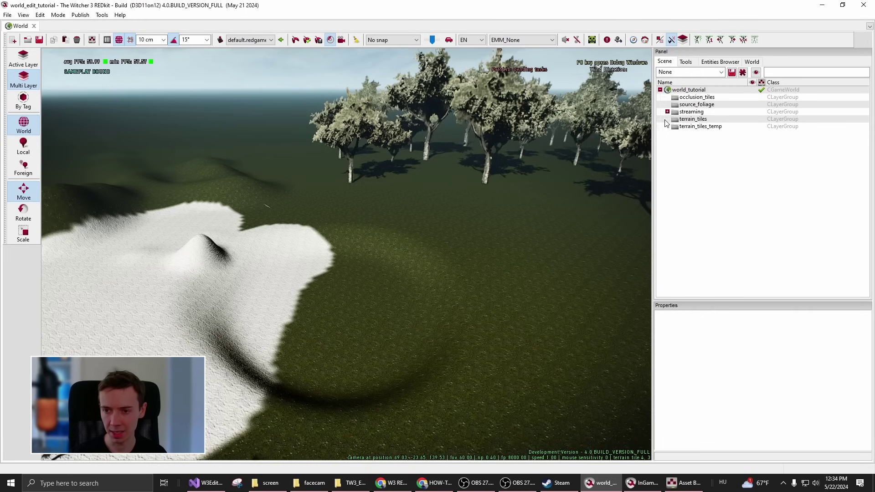
{"action": "left_click", "coordinate": [693, 111]}
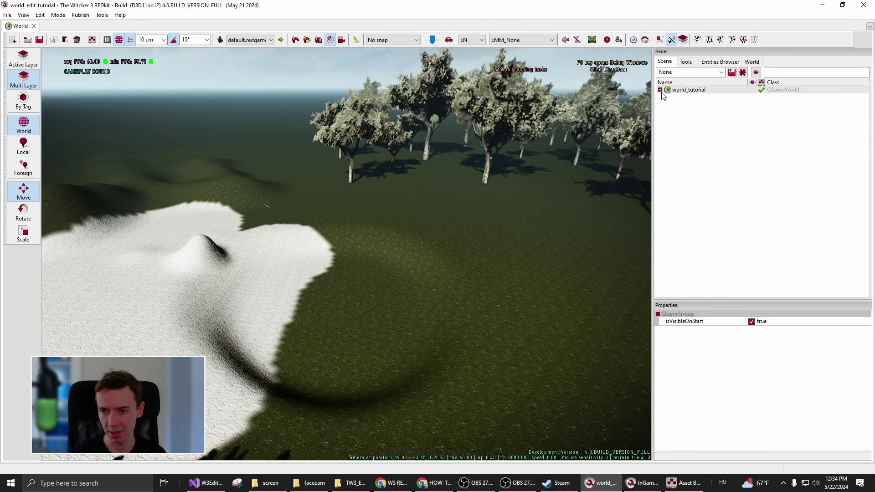
{"action": "double_click", "coordinate": [676, 113]}
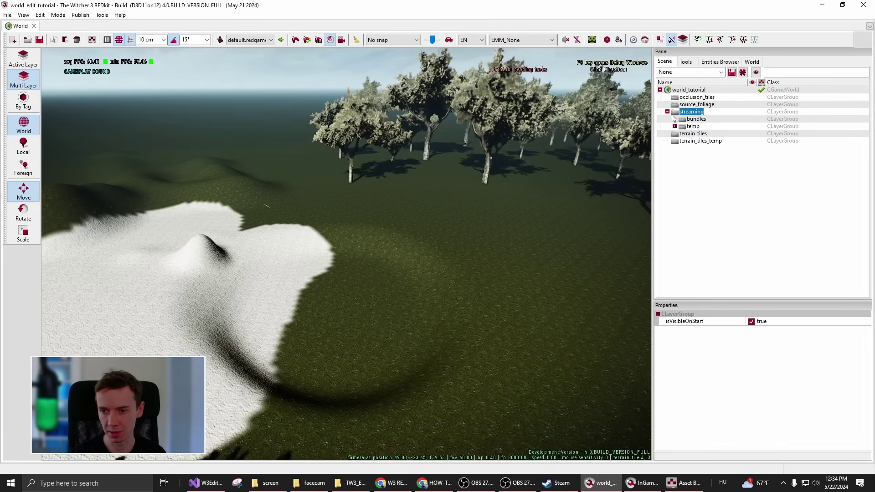
{"action": "left_click", "coordinate": [694, 126]}
{"action": "left_click", "coordinate": [701, 141]}
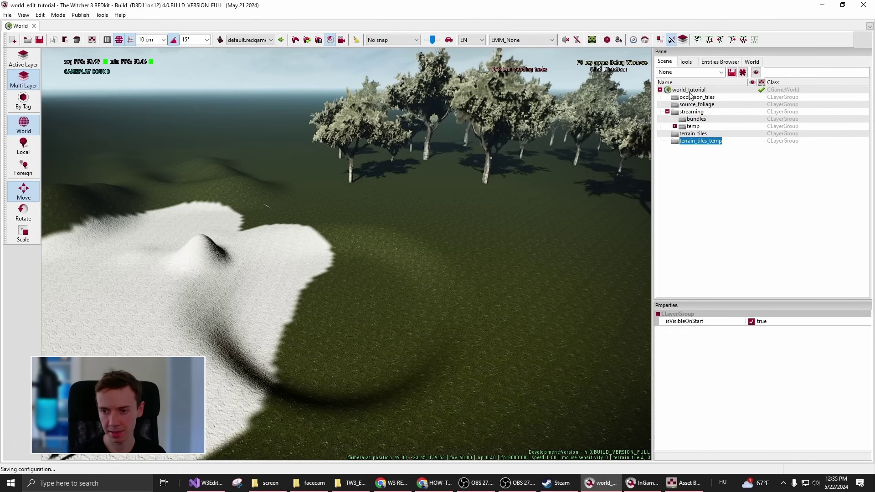
{"action": "left_click", "coordinate": [667, 112]}
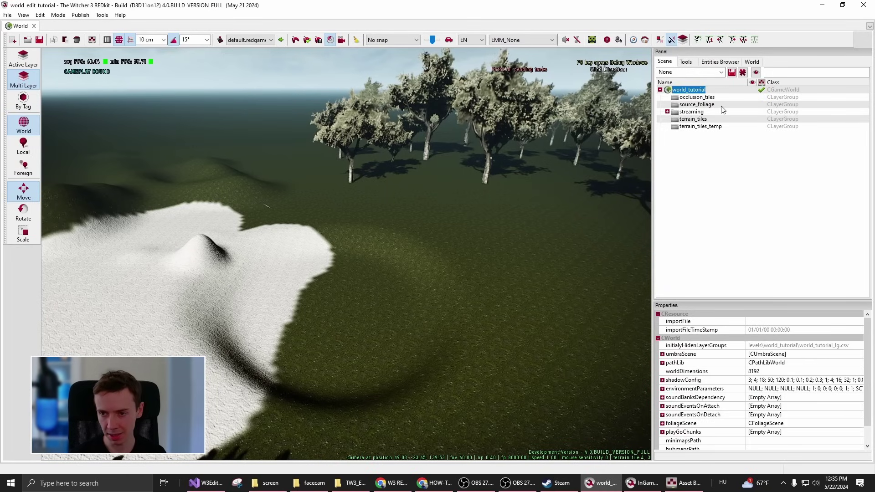
Examine the source_foliage, streaming, terrain_tiles and terrain_tiles_temp layer groups of the world
{"action": "left_click", "coordinate": [706, 105]}
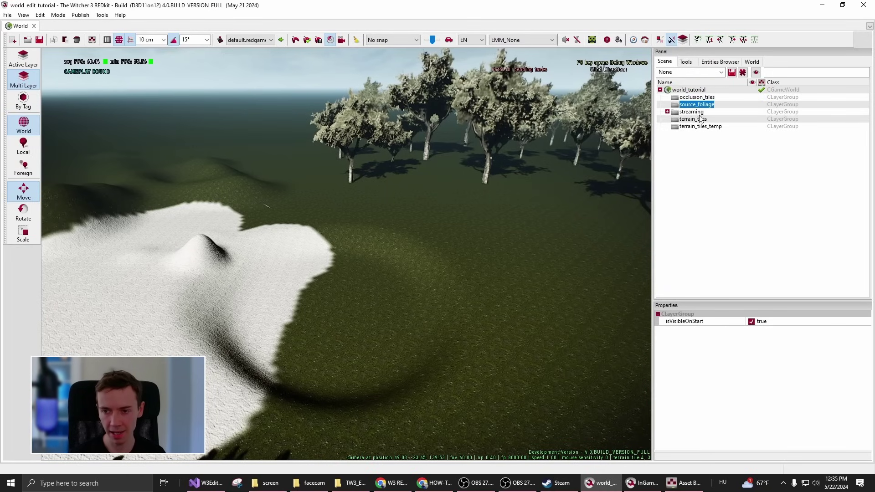
{"action": "left_click", "coordinate": [692, 112]}
{"action": "left_click", "coordinate": [691, 127]}
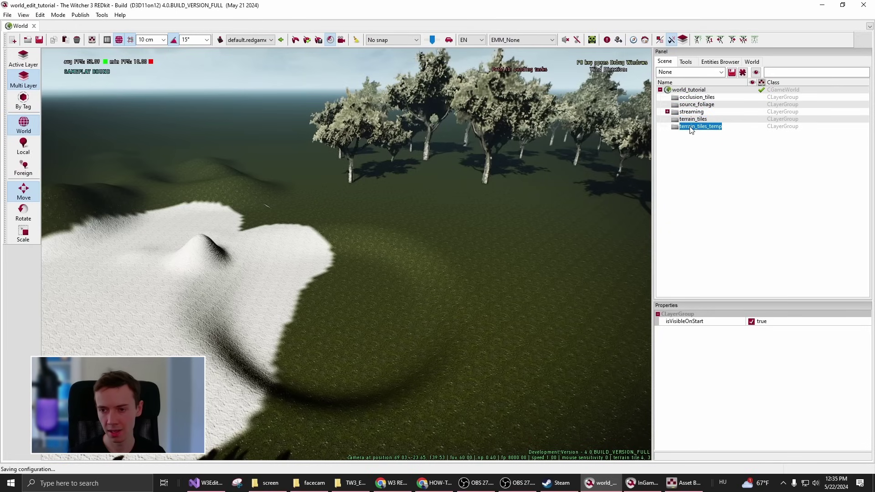
{"action": "left_click", "coordinate": [691, 120]}
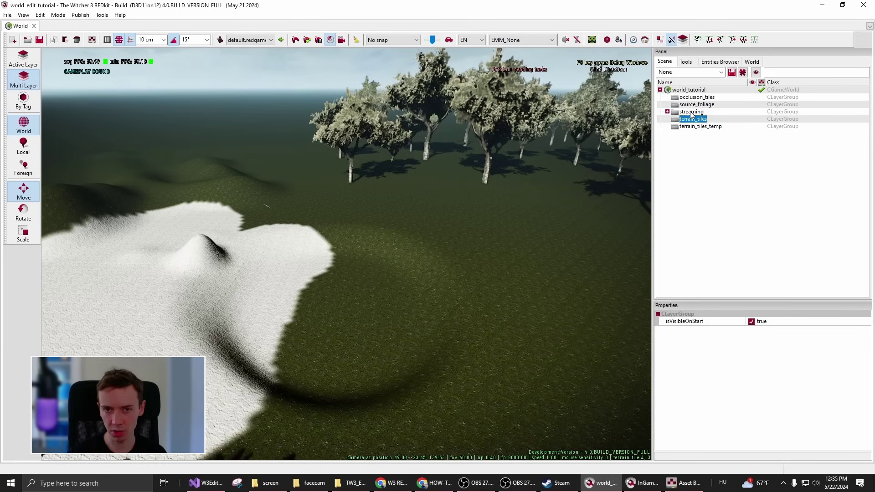
{"action": "left_click", "coordinate": [692, 113]}
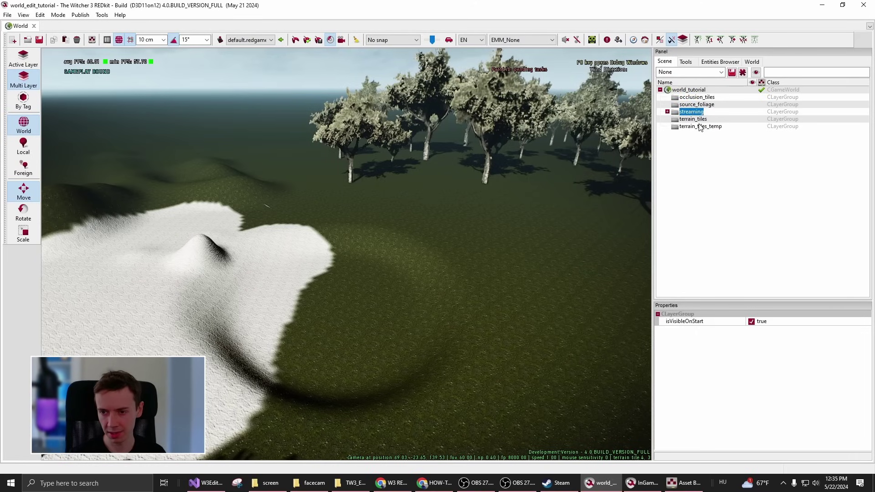
{"action": "left_click", "coordinate": [701, 127]}
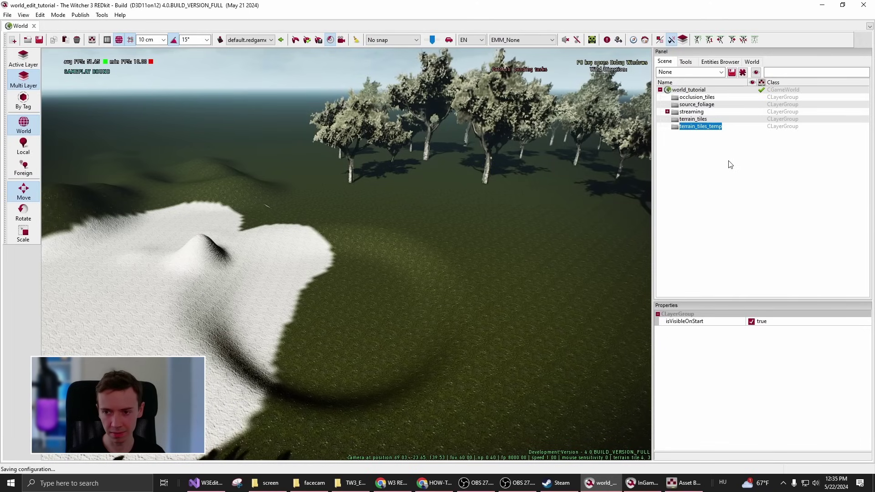
{"action": "left_click", "coordinate": [692, 119]}
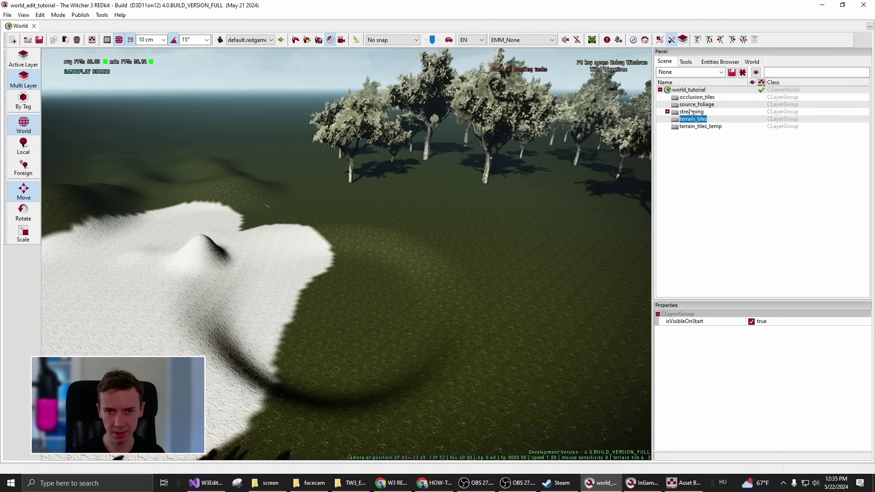
Add a layer named water to the streaming group, with build tag Outdoor and type Auto-static
{"action": "left_click", "coordinate": [691, 112]}
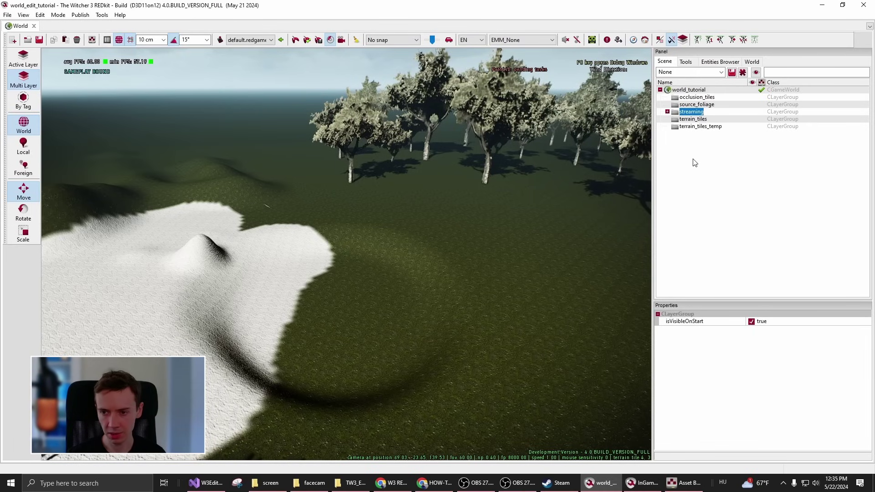
{"action": "right_click", "coordinate": [708, 147]}
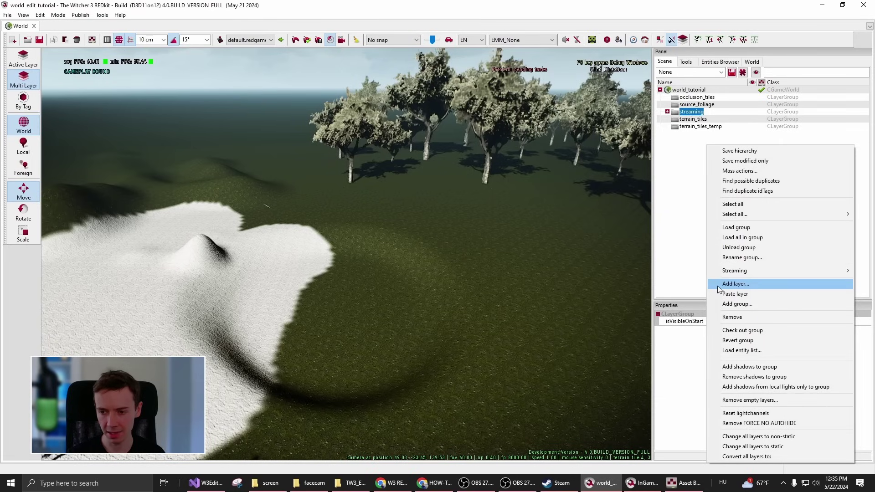
{"action": "left_click", "coordinate": [756, 286]}
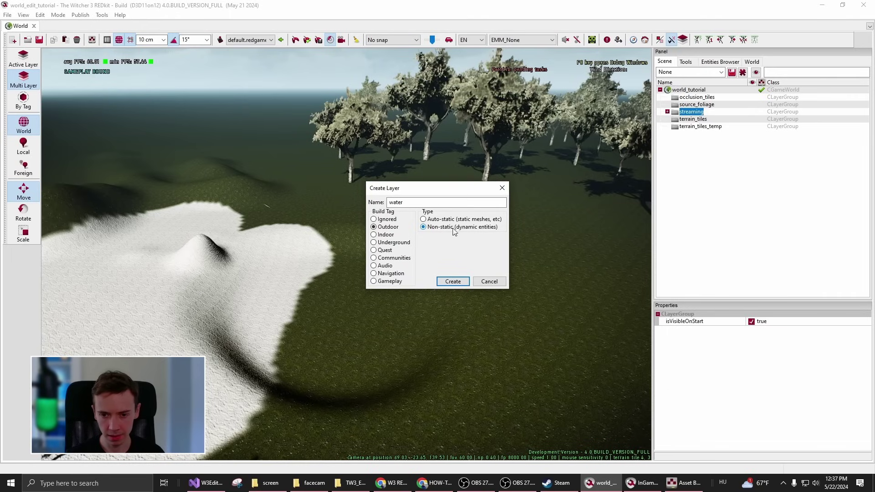
{"action": "left_click", "coordinate": [387, 243]}
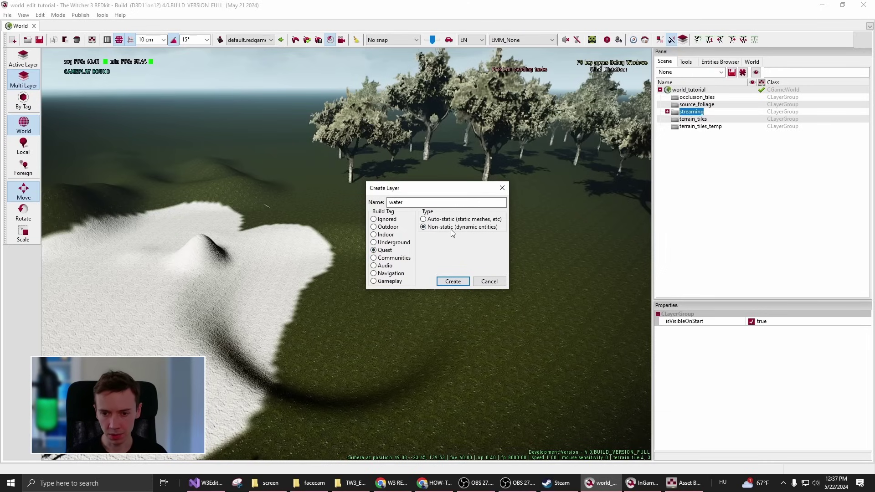
{"action": "left_click", "coordinate": [424, 220]}
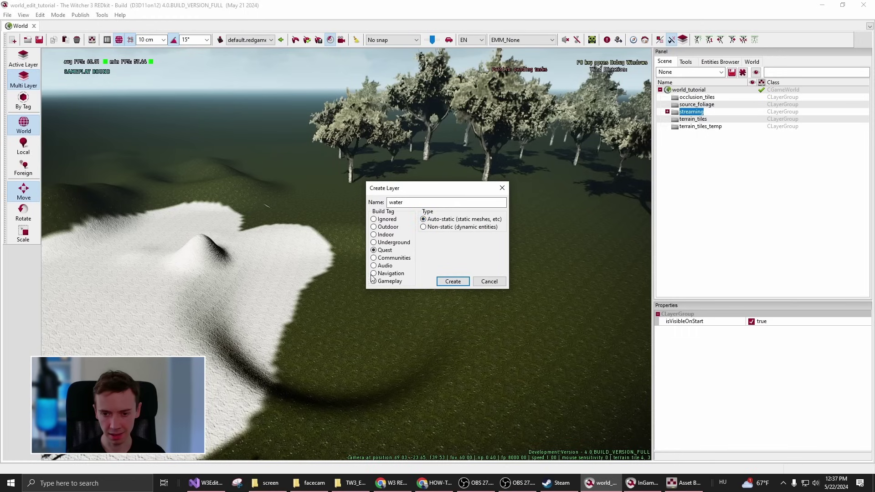
{"action": "left_click", "coordinate": [374, 228]}
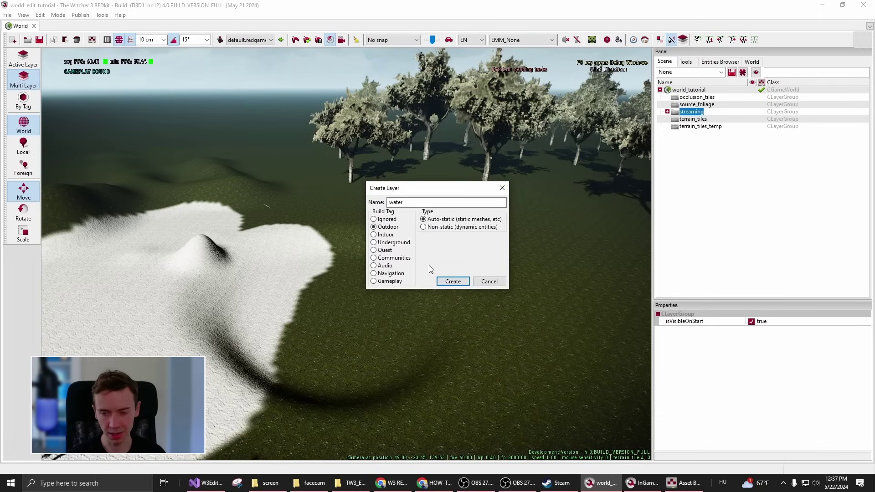
{"action": "left_click", "coordinate": [452, 282]}
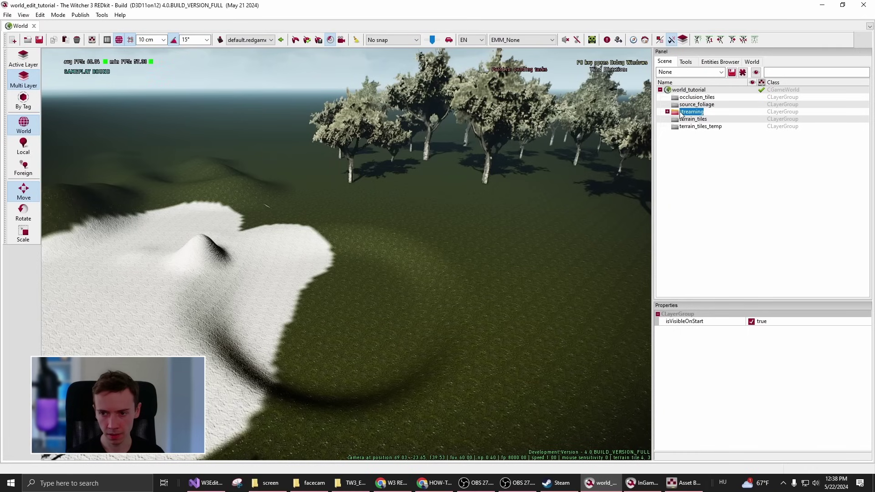
Expand the streaming group and check the properties of the new water layer, then reselect the group
{"action": "left_click", "coordinate": [668, 112]}
{"action": "left_click", "coordinate": [694, 134]}
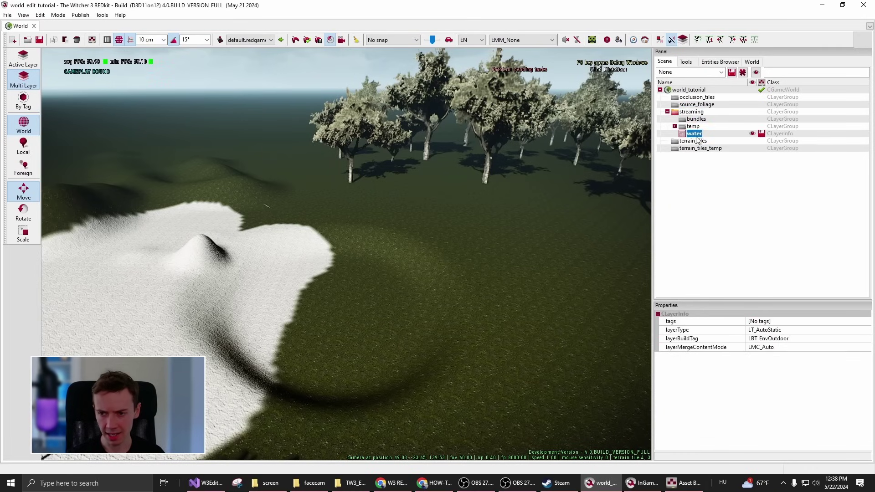
{"action": "left_click", "coordinate": [691, 113]}
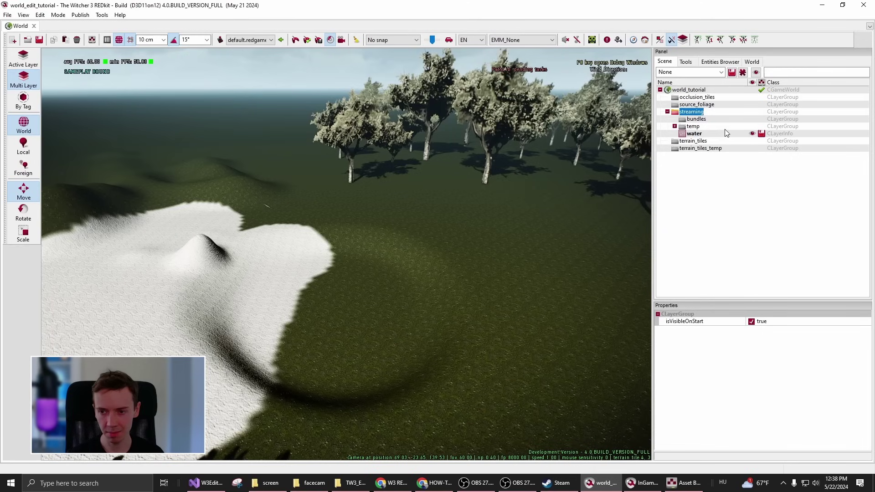
Review the group commands available for the streaming group and for the world_tutorial root
{"action": "right_click", "coordinate": [677, 115]}
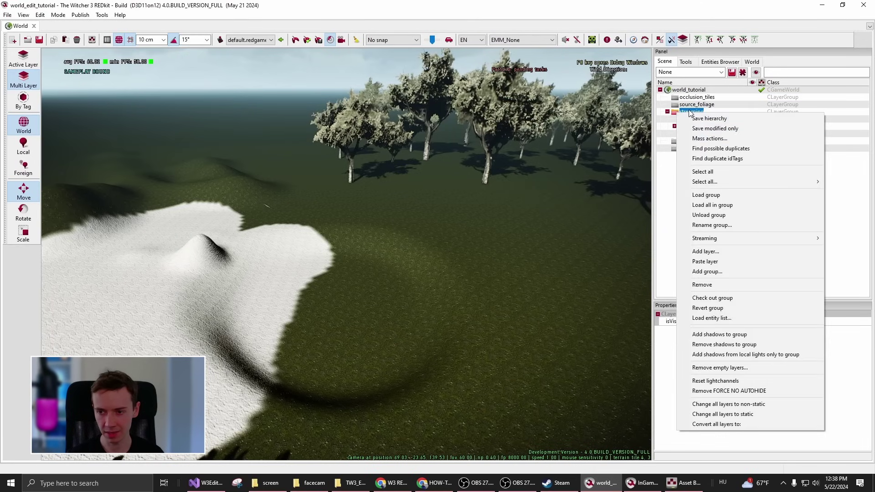
{"action": "left_click", "coordinate": [733, 118]}
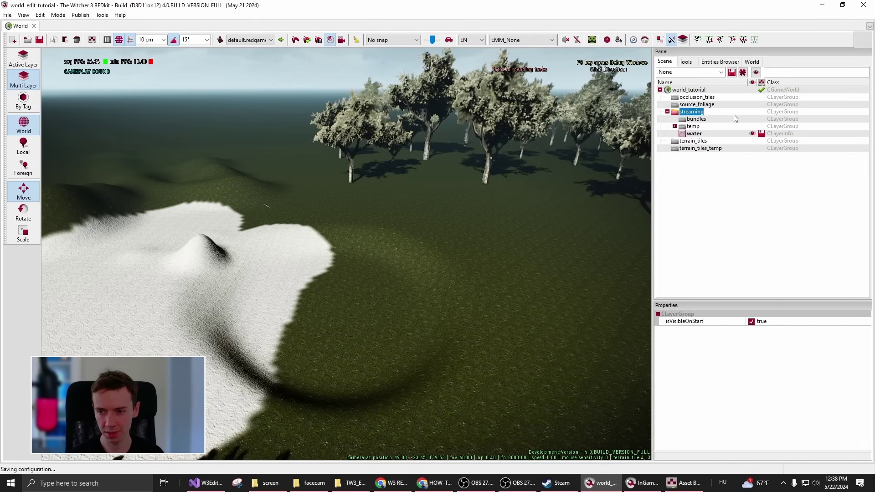
{"action": "right_click", "coordinate": [697, 113]}
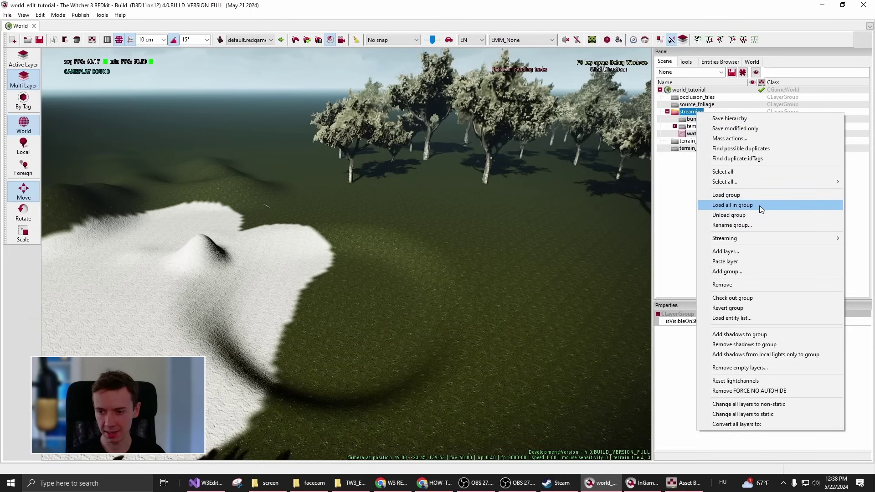
{"action": "left_click", "coordinate": [786, 92]}
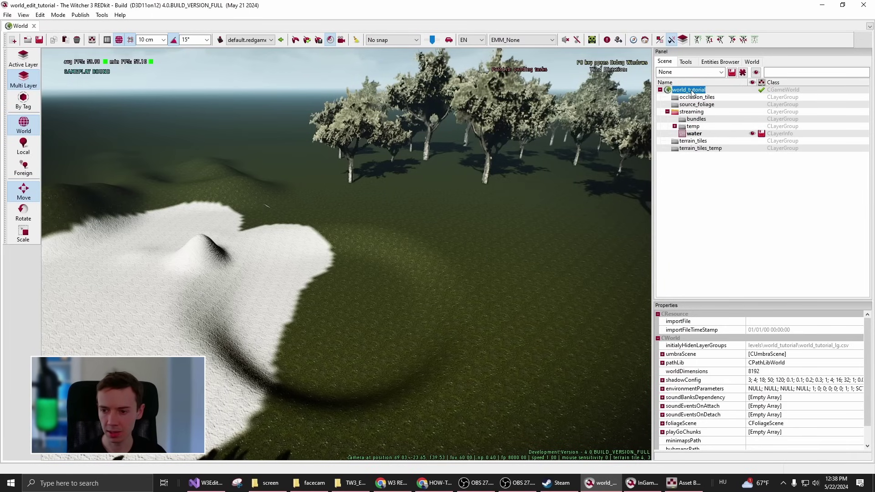
{"action": "right_click", "coordinate": [692, 93]}
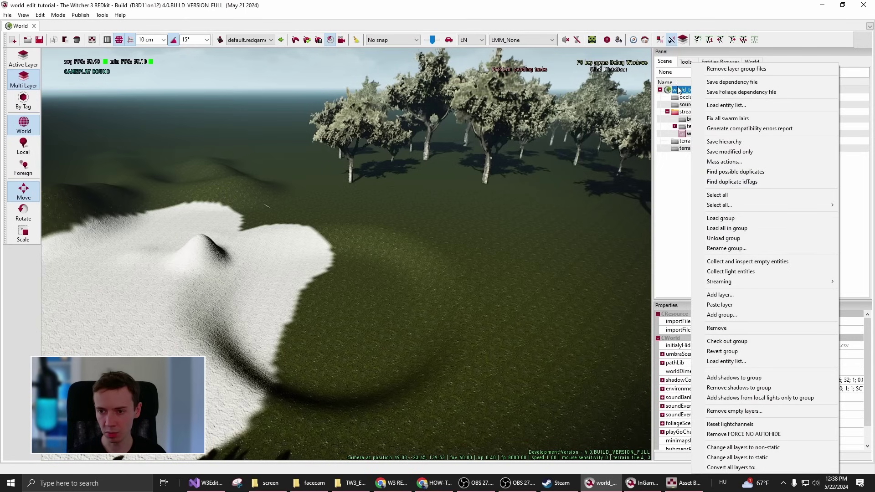
{"action": "left_click", "coordinate": [694, 93]}
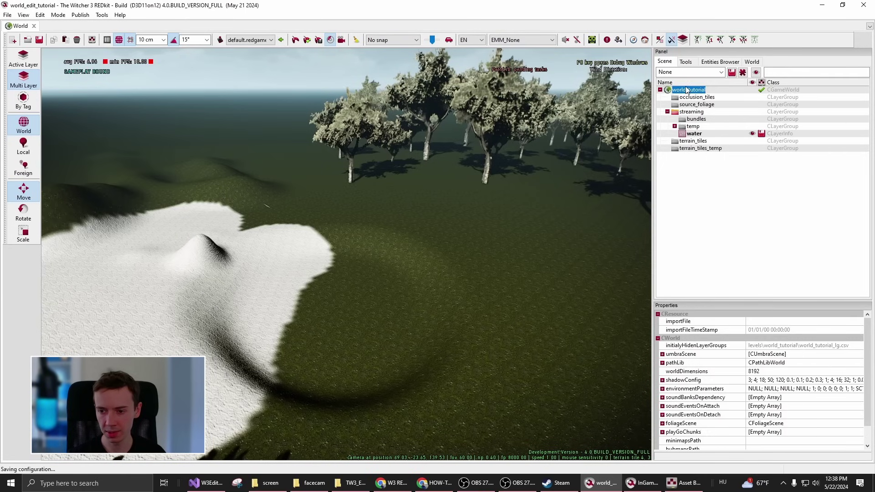
Load all layers in the world_tutorial root group, and unload the group again
{"action": "right_click", "coordinate": [688, 90]}
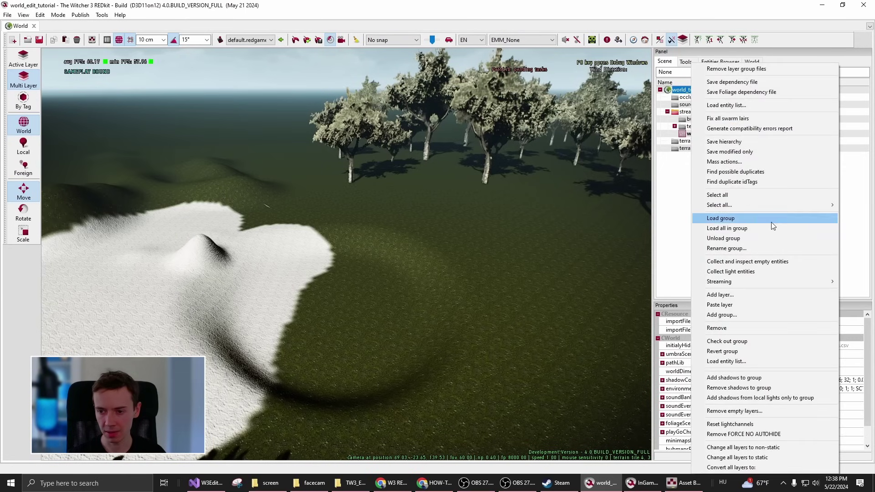
{"action": "left_click", "coordinate": [754, 227]}
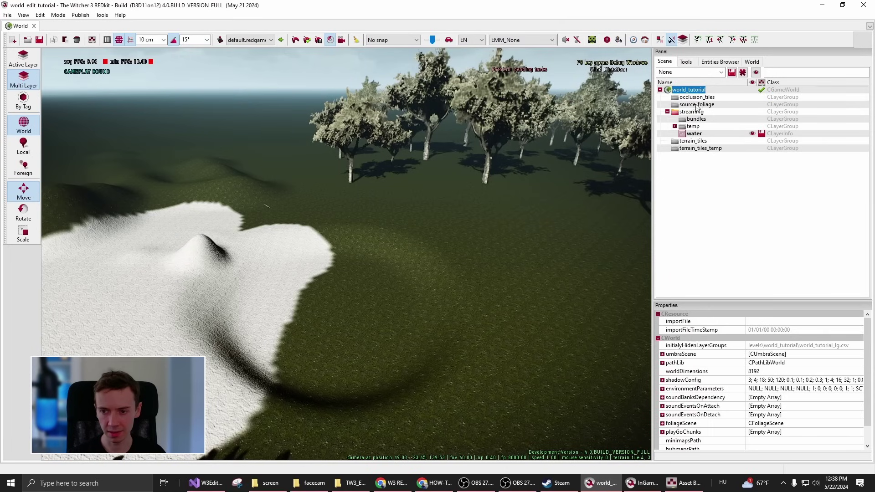
{"action": "right_click", "coordinate": [678, 90]}
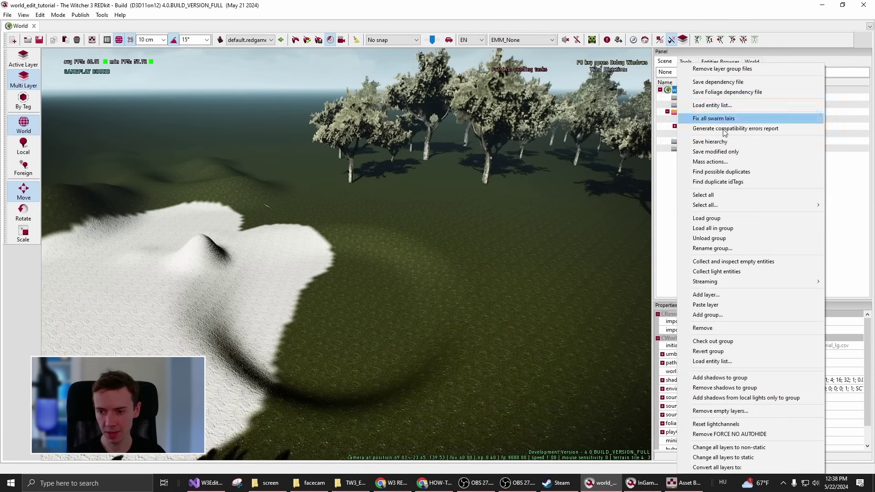
{"action": "left_click", "coordinate": [710, 239]}
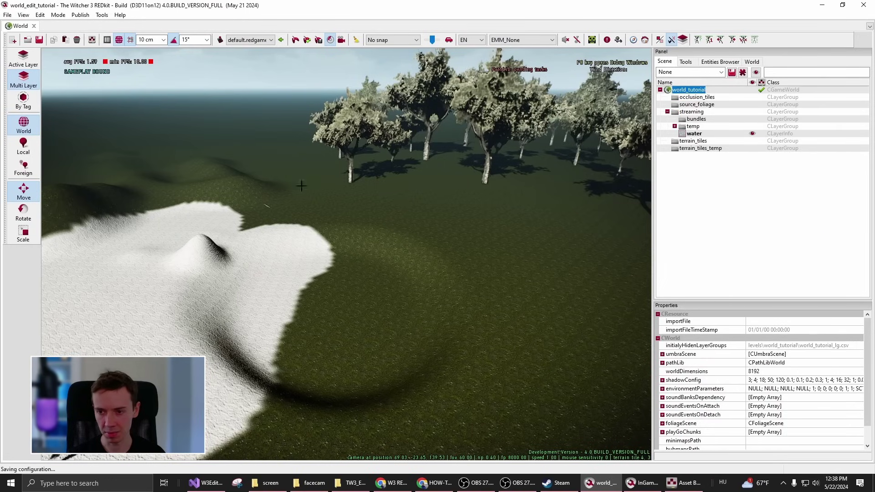
Examine the water layer in streaming and compare its properties with those of the temp and terrain_tiles groups
{"action": "left_click", "coordinate": [693, 134]}
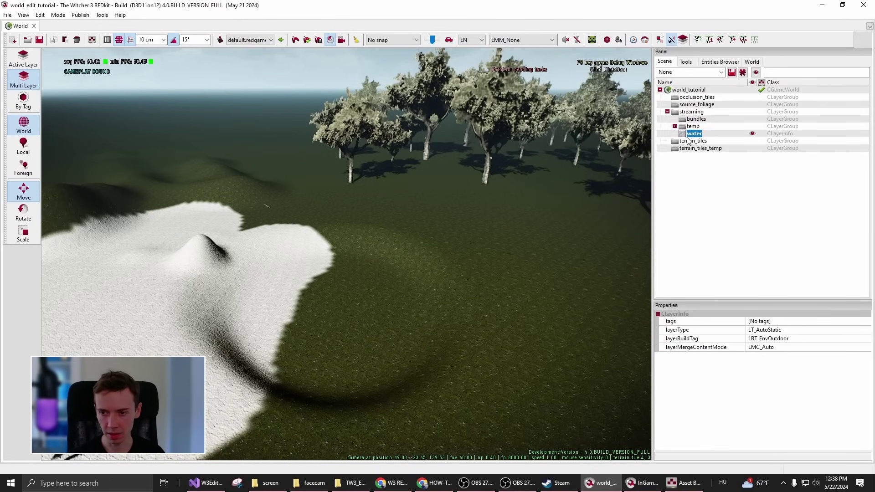
{"action": "left_click", "coordinate": [691, 127]}
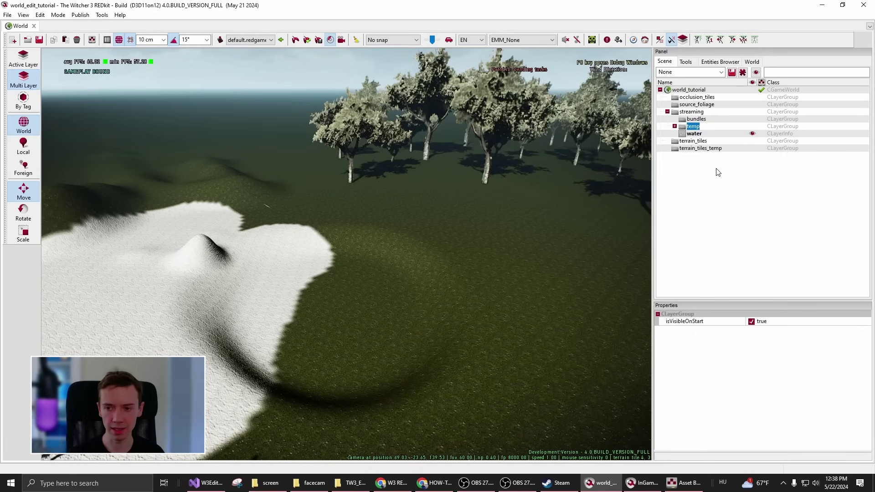
{"action": "left_click", "coordinate": [694, 134]}
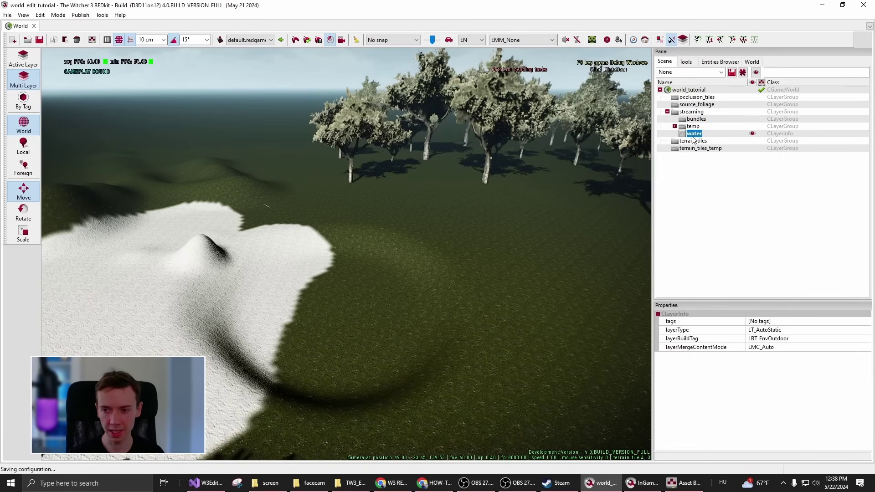
{"action": "left_click", "coordinate": [693, 139]}
{"action": "left_click", "coordinate": [693, 134]}
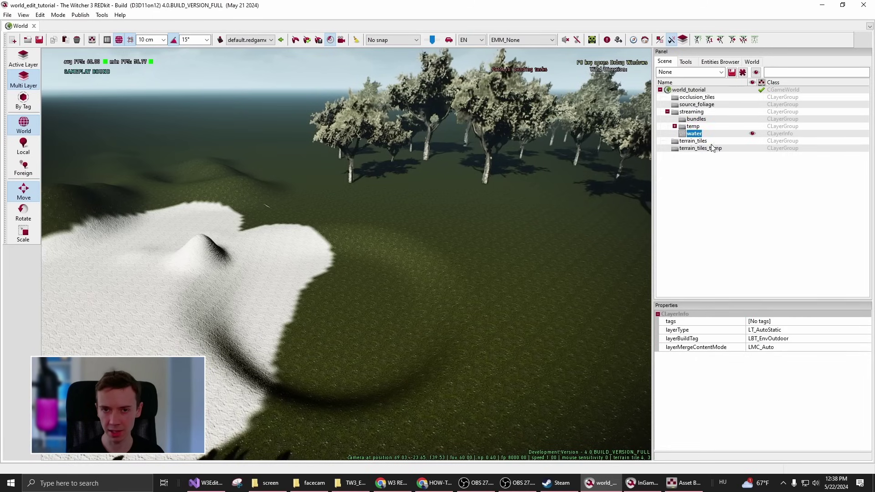
{"action": "left_click", "coordinate": [693, 126]}
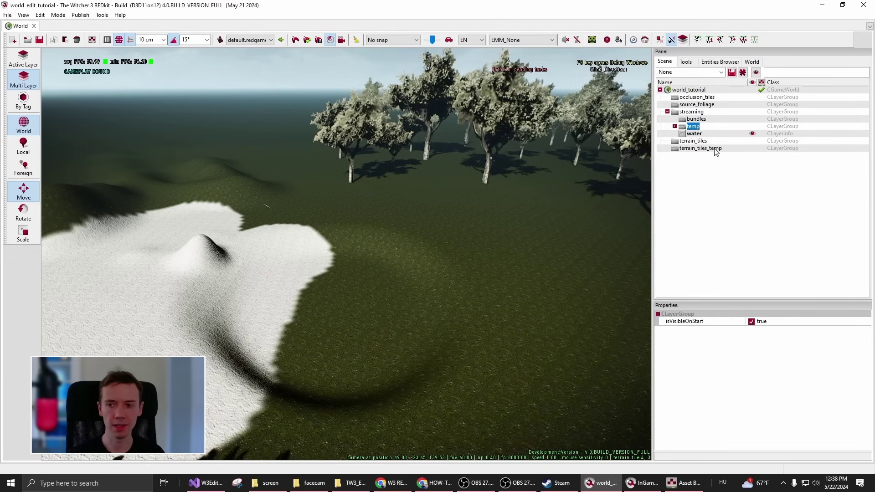
{"action": "left_click", "coordinate": [695, 134]}
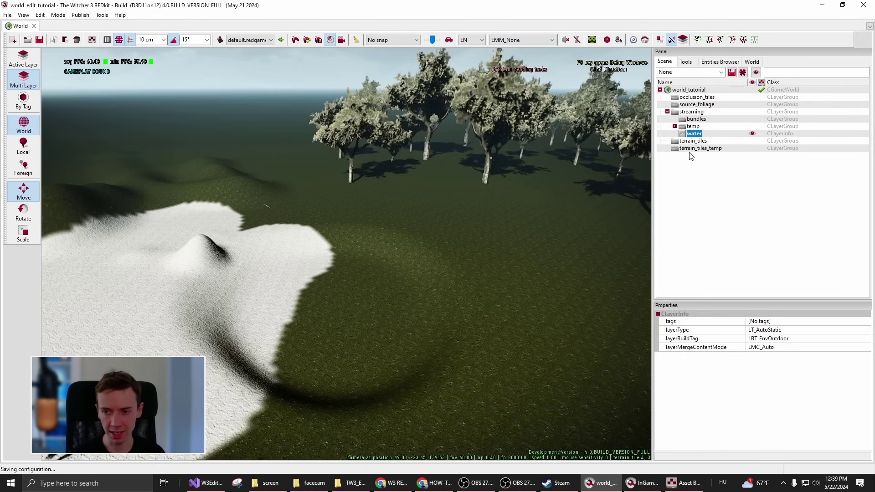
{"action": "left_click", "coordinate": [695, 142]}
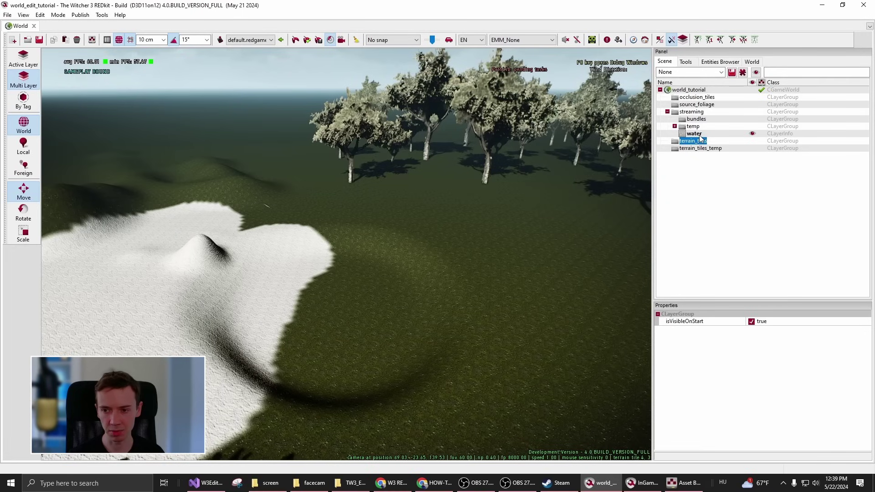
{"action": "left_click", "coordinate": [694, 134]}
{"action": "left_click", "coordinate": [694, 127]}
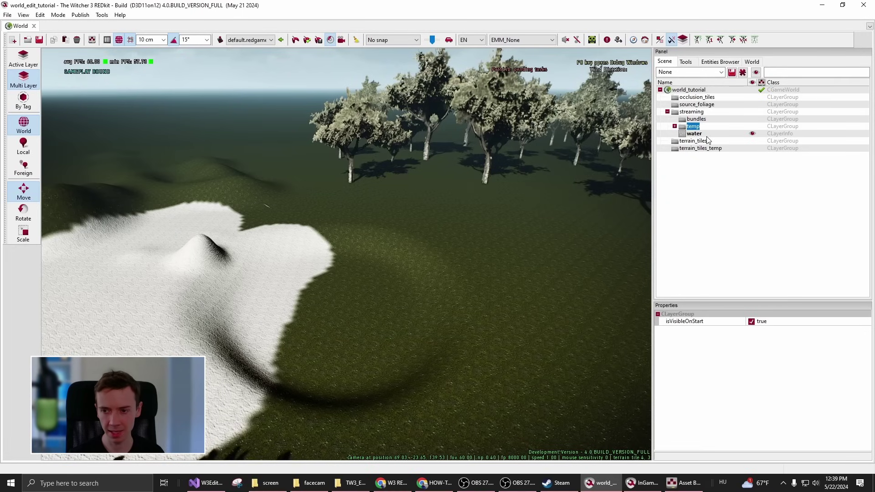
{"action": "left_click", "coordinate": [704, 134]}
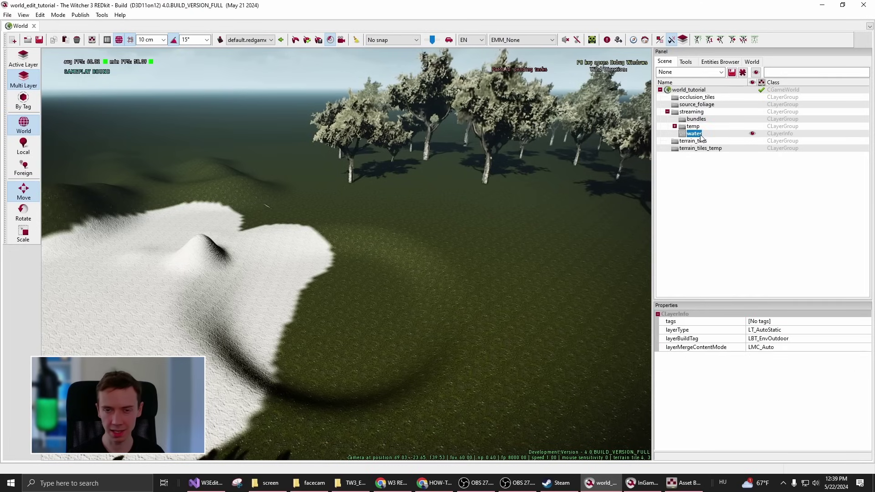
{"action": "left_click", "coordinate": [694, 127]}
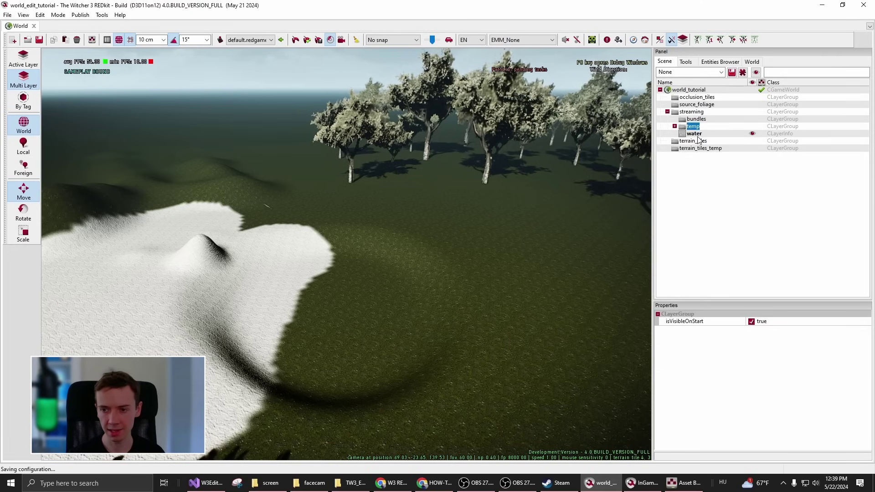
{"action": "left_click", "coordinate": [698, 134]}
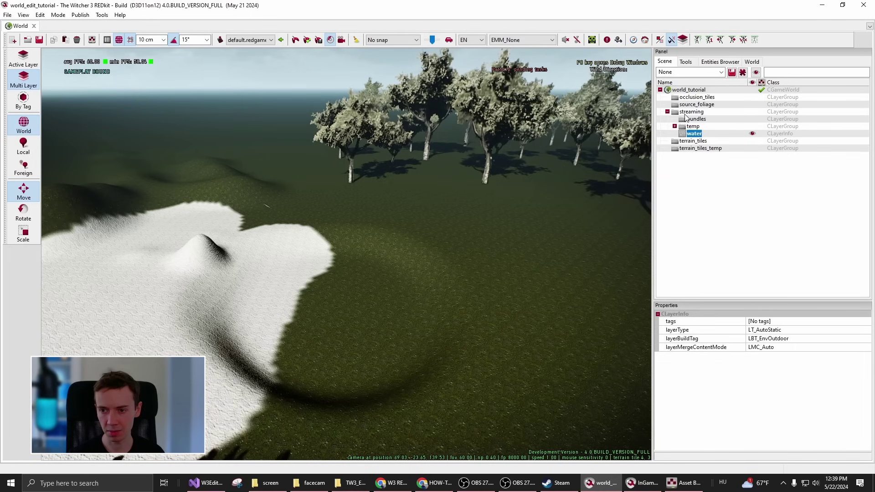
Collapse the streaming group and add a layer named anything to the world_tutorial root, with build tag Outdoor and type Auto-static
{"action": "left_click", "coordinate": [667, 111]}
{"action": "right_click", "coordinate": [689, 89]}
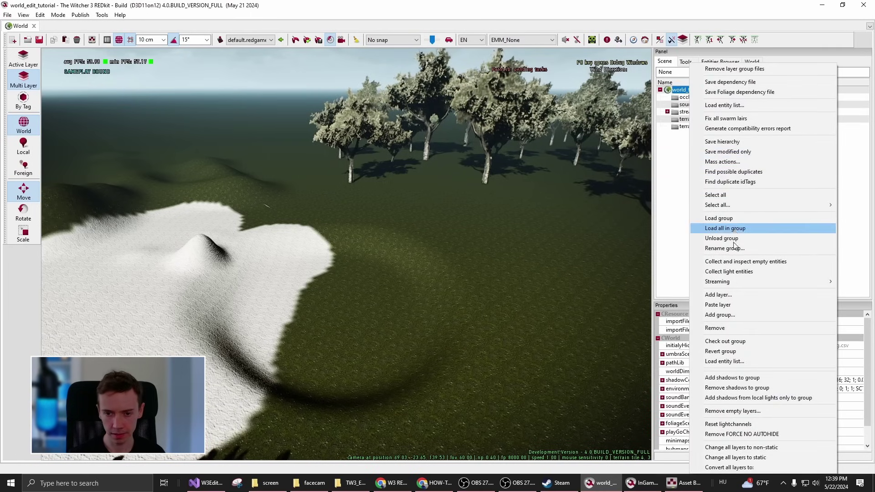
{"action": "left_click", "coordinate": [726, 296]}
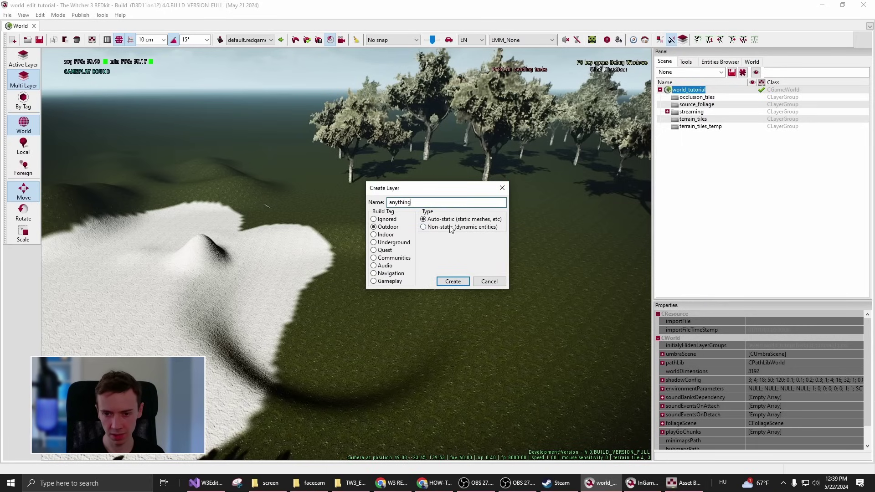
{"action": "left_click", "coordinate": [444, 282]}
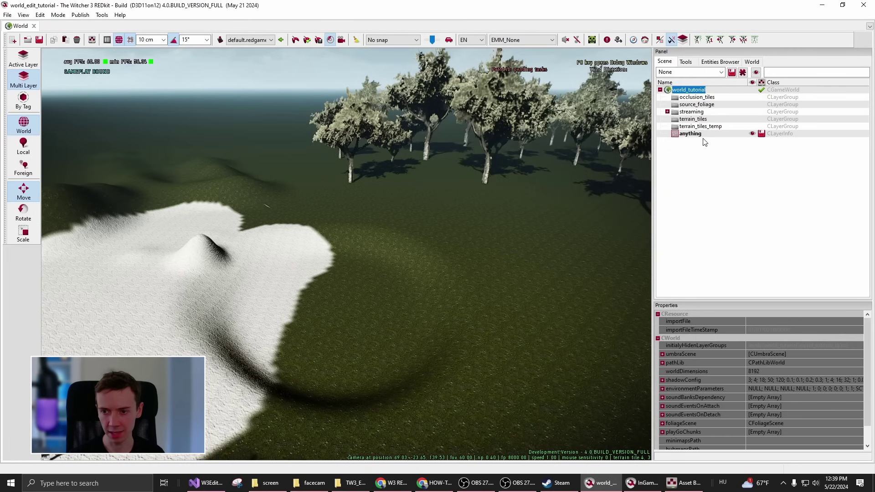
Expand the streaming group and make its water layer the active layer, checking the anything layer's properties for comparison
{"action": "left_click", "coordinate": [667, 112]}
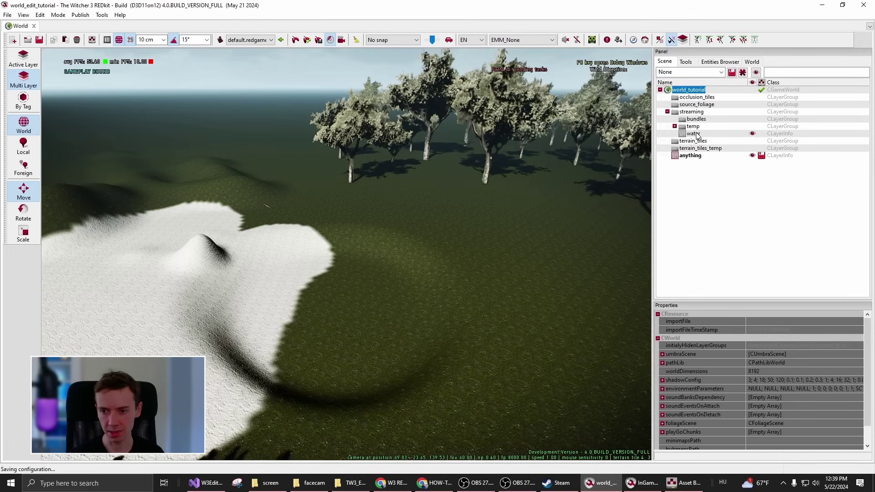
{"action": "left_click", "coordinate": [695, 133]}
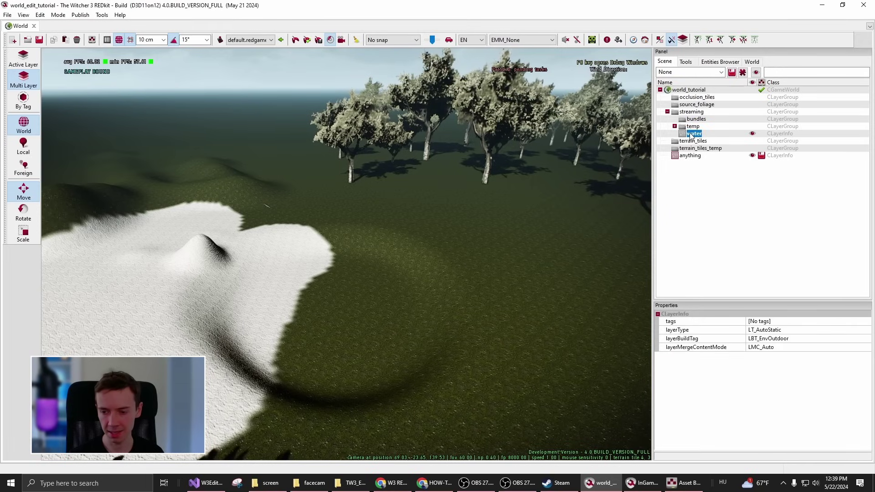
{"action": "left_click", "coordinate": [694, 156]}
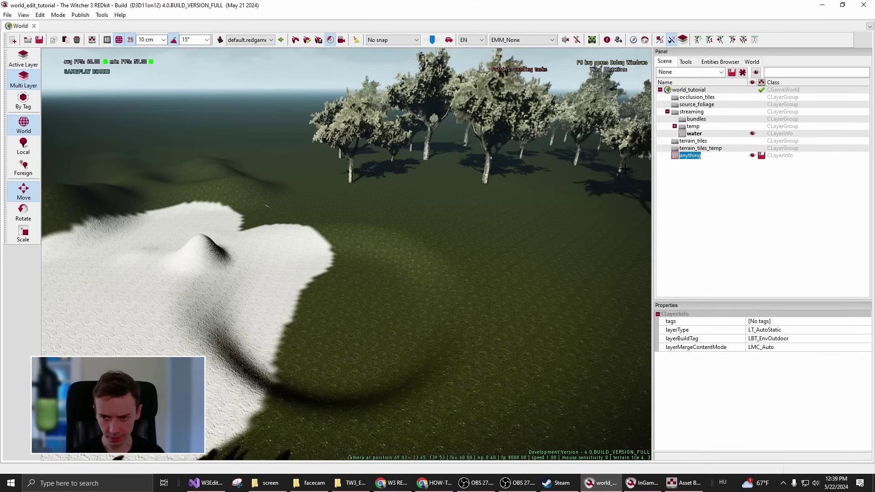
{"action": "left_click", "coordinate": [693, 133]}
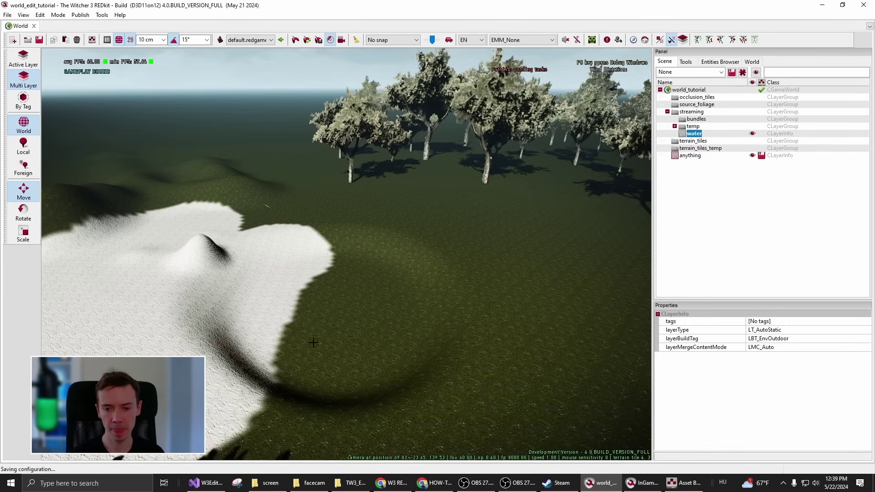
{"action": "scroll", "coordinate": [330, 335], "scroll_direction": "up", "scroll_amount": 3}
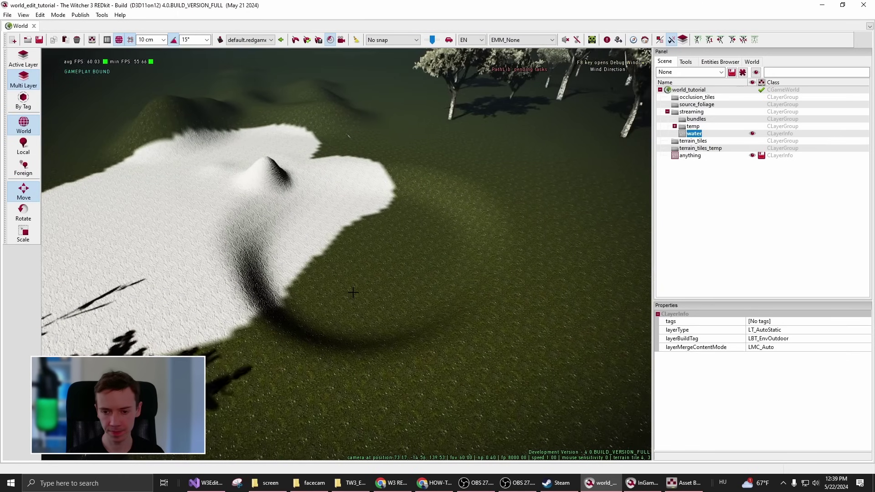
{"action": "right_click", "coordinate": [370, 279]}
{"action": "left_click", "coordinate": [693, 127]}
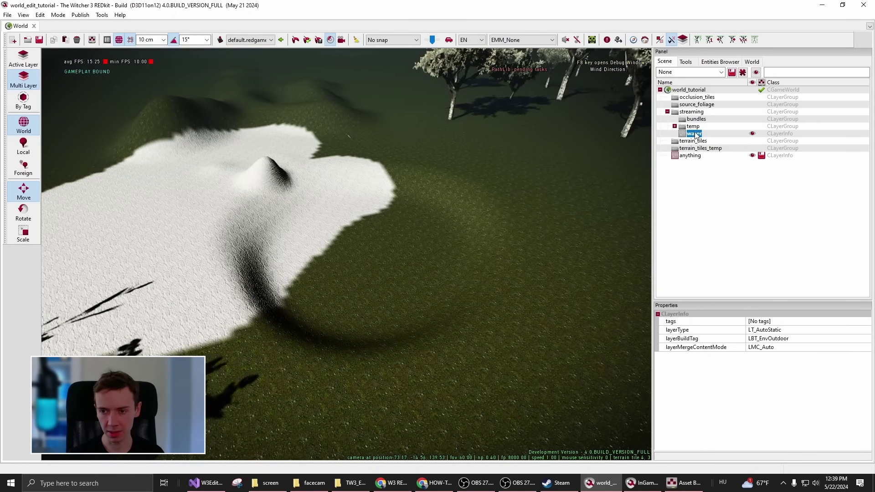
{"action": "left_click", "coordinate": [693, 128]}
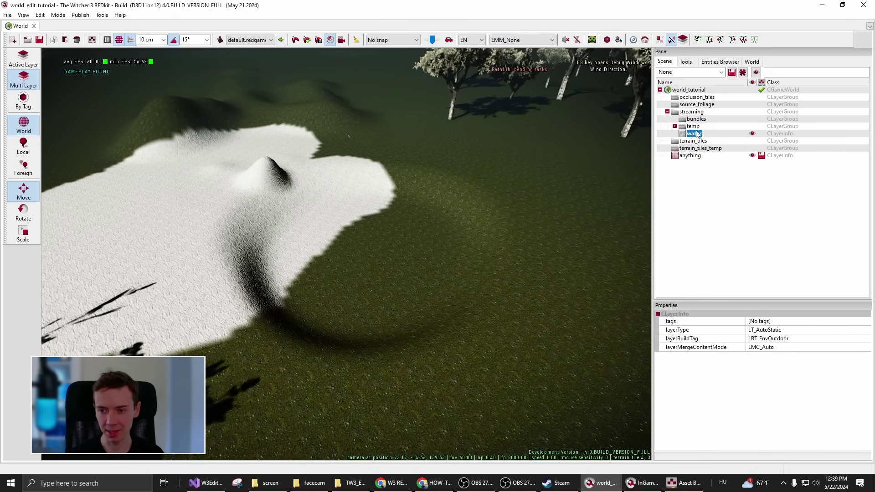
{"action": "left_click", "coordinate": [694, 135]}
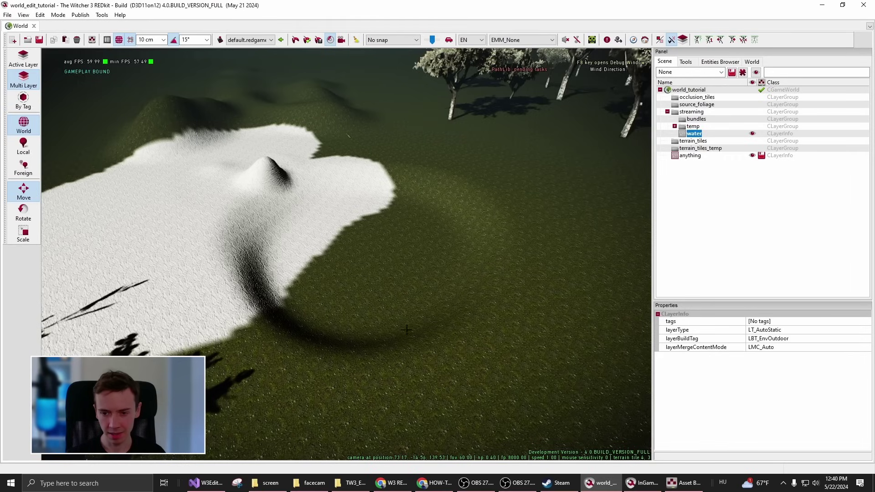
Select the anything layer and check which context commands the viewport offers on the terrain
{"action": "left_click", "coordinate": [692, 156]}
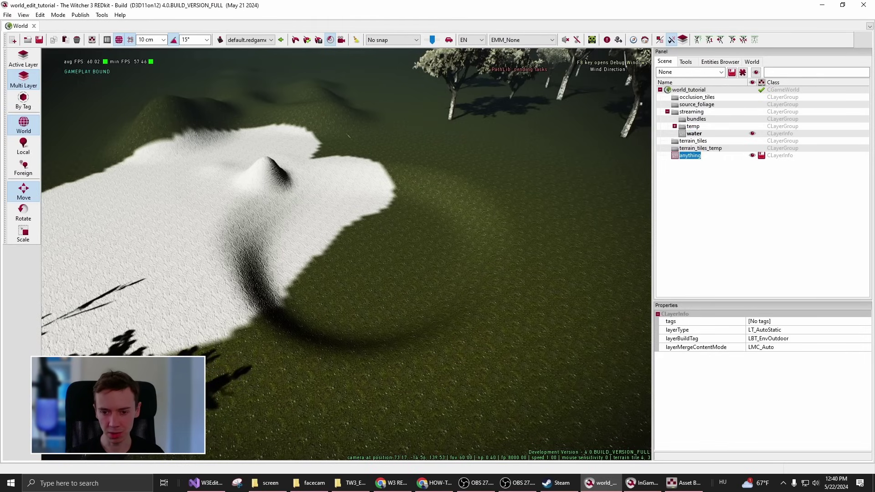
{"action": "right_click", "coordinate": [376, 248]}
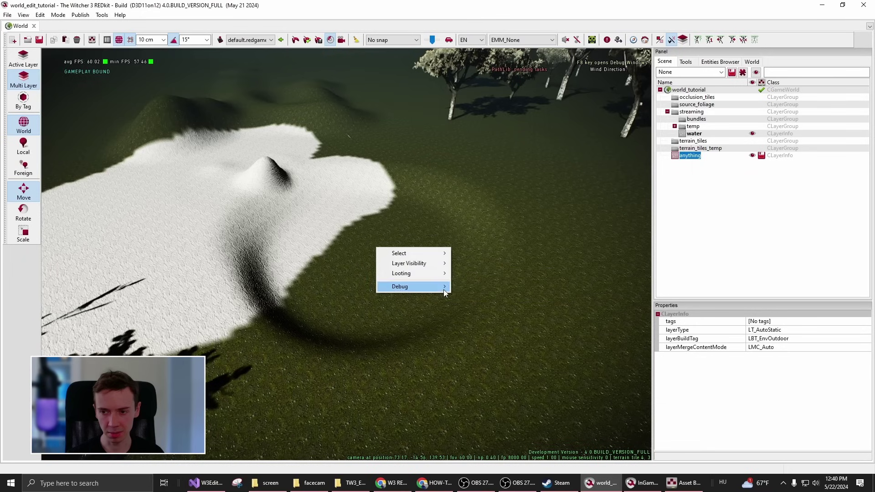
{"action": "left_click", "coordinate": [337, 299]}
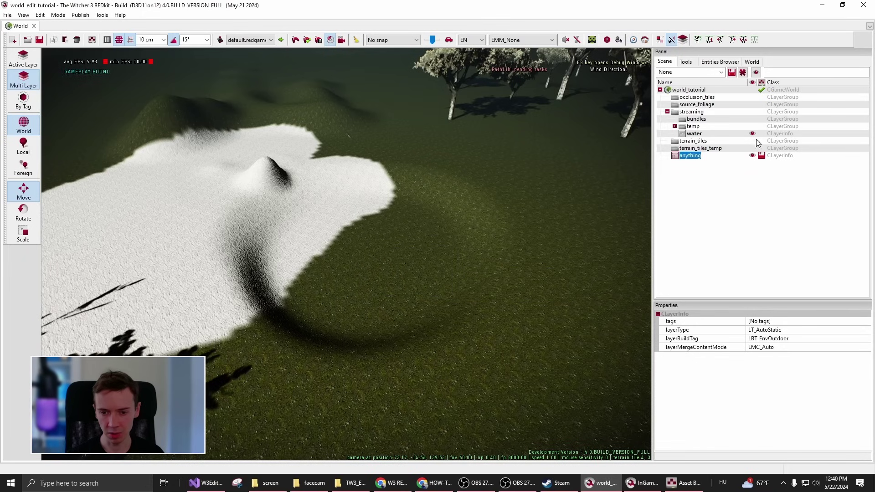
Compare the context commands the viewport offers on the terrain with the anything layer and with the water layer selected
{"action": "right_click", "coordinate": [376, 295]}
{"action": "left_click", "coordinate": [367, 275]}
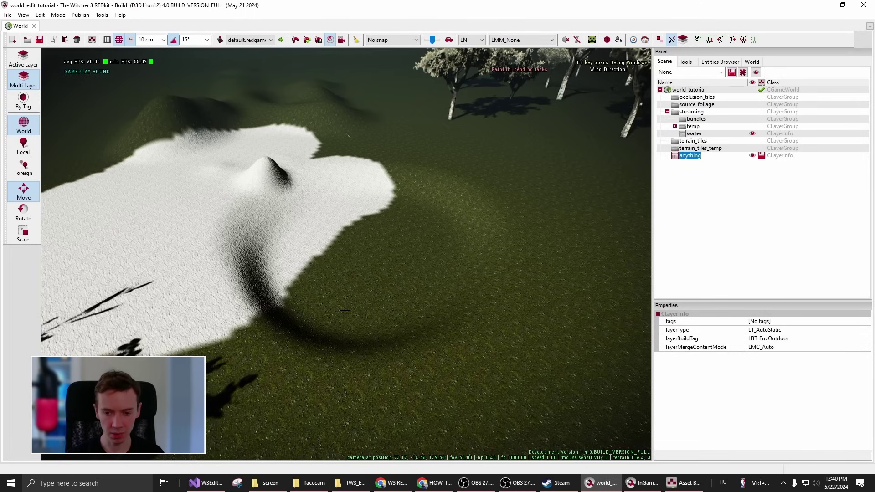
{"action": "right_click", "coordinate": [394, 320]}
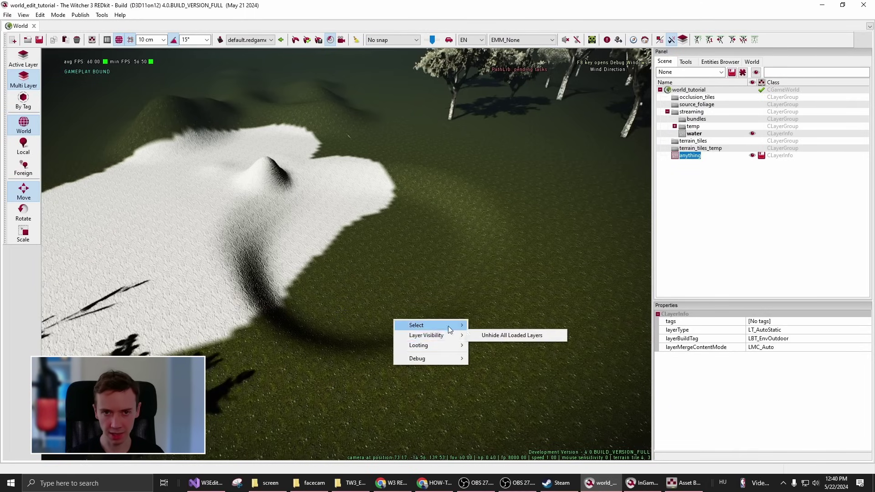
{"action": "mouse_move", "coordinate": [456, 335]}
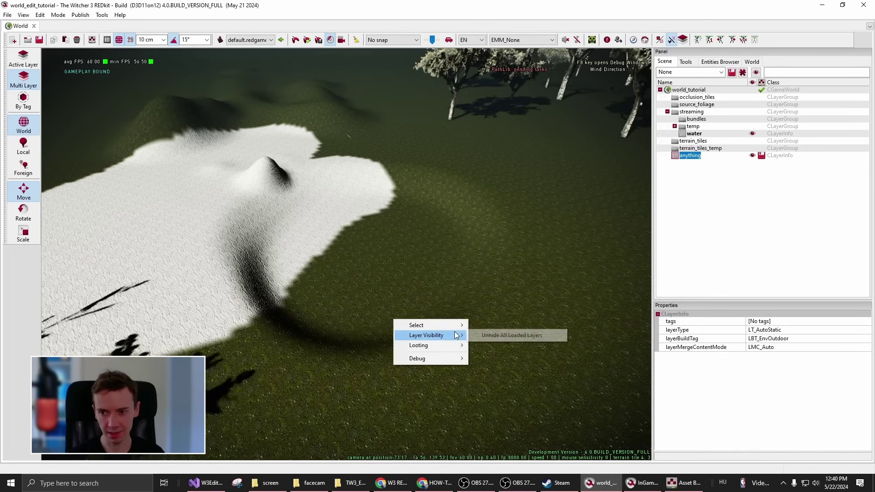
{"action": "left_click", "coordinate": [698, 172]}
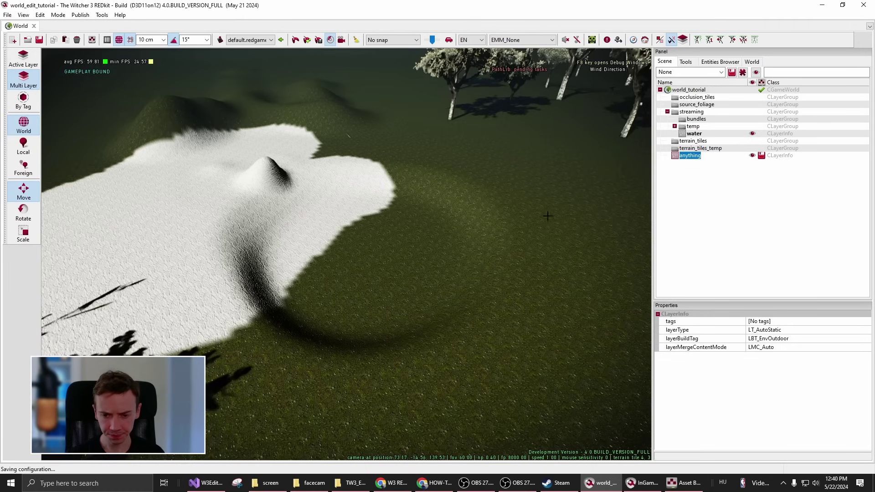
{"action": "right_click", "coordinate": [374, 307]}
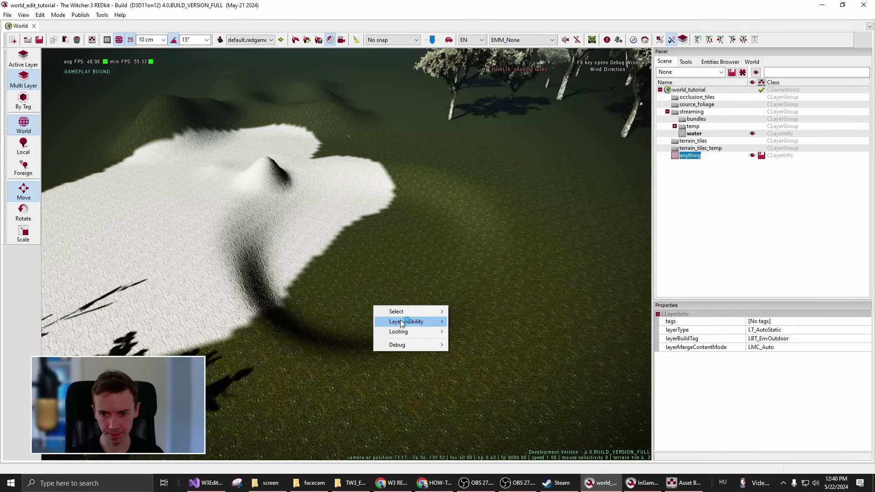
{"action": "mouse_move", "coordinate": [410, 311]}
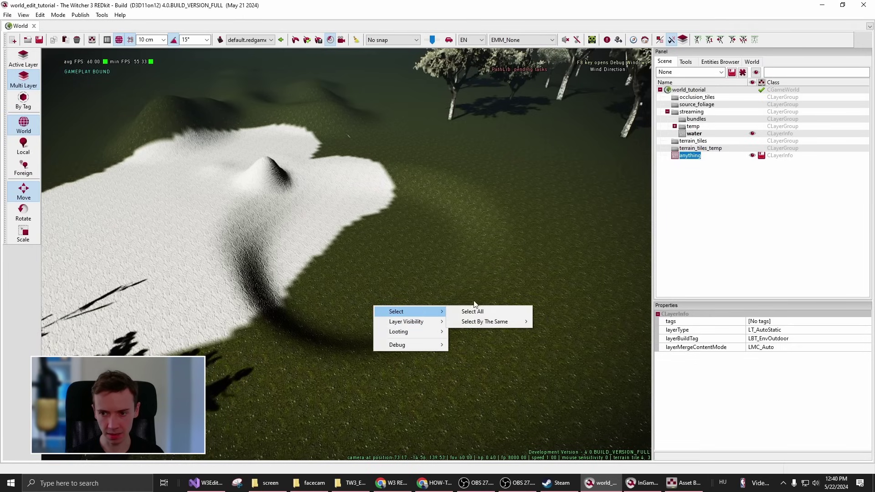
{"action": "left_click", "coordinate": [691, 166]}
{"action": "left_click", "coordinate": [695, 135]}
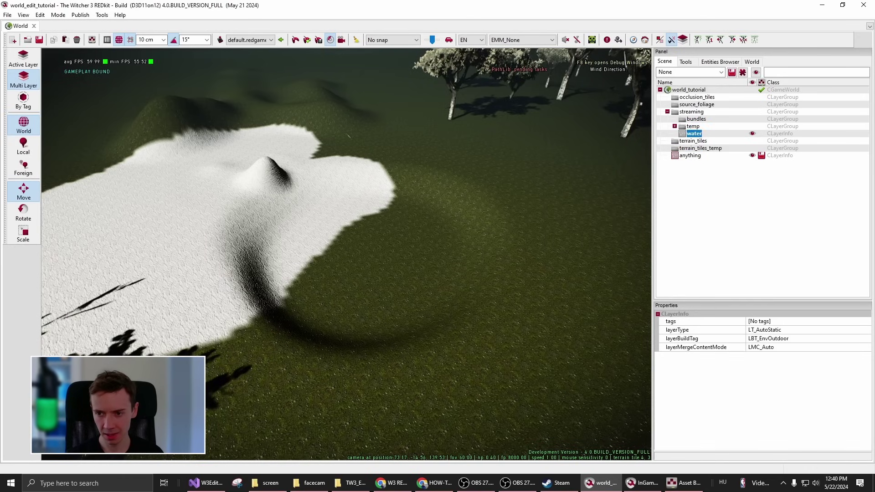
{"action": "right_click", "coordinate": [358, 319]}
{"action": "left_click", "coordinate": [706, 169]}
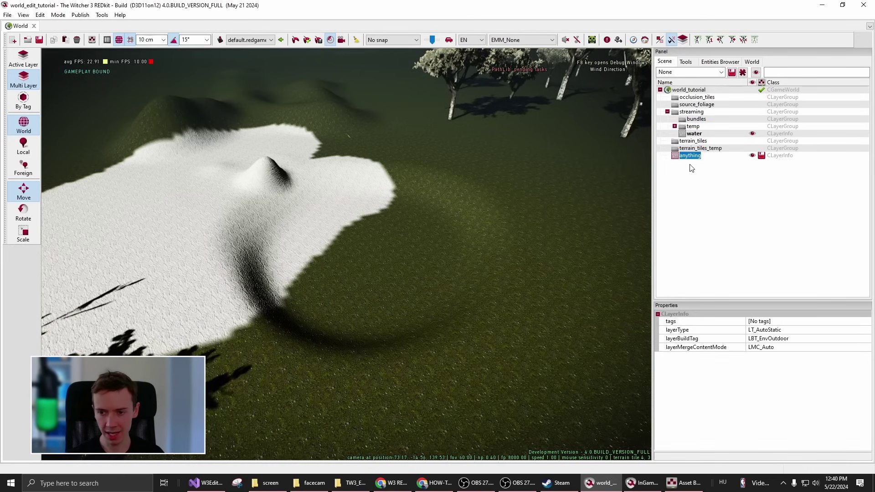
Collapse the streaming group, make the anything layer the active layer, and check which context commands the terrain offers
{"action": "left_click", "coordinate": [689, 113]}
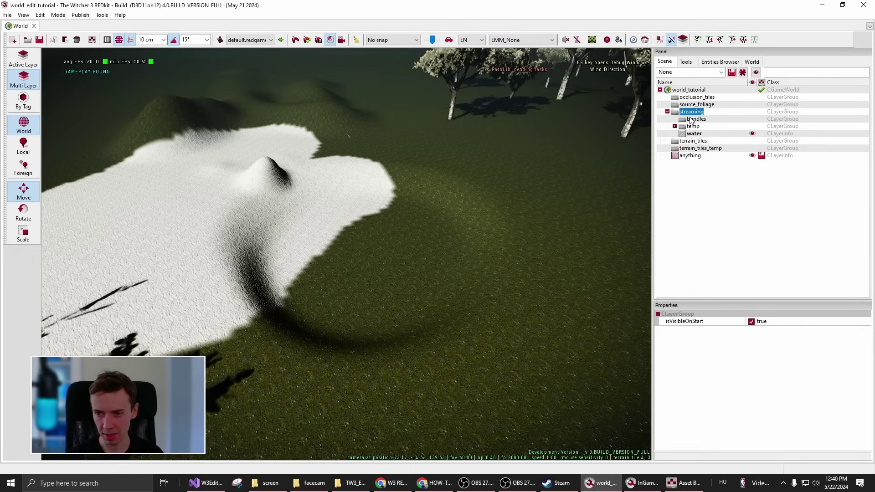
{"action": "left_click", "coordinate": [667, 112]}
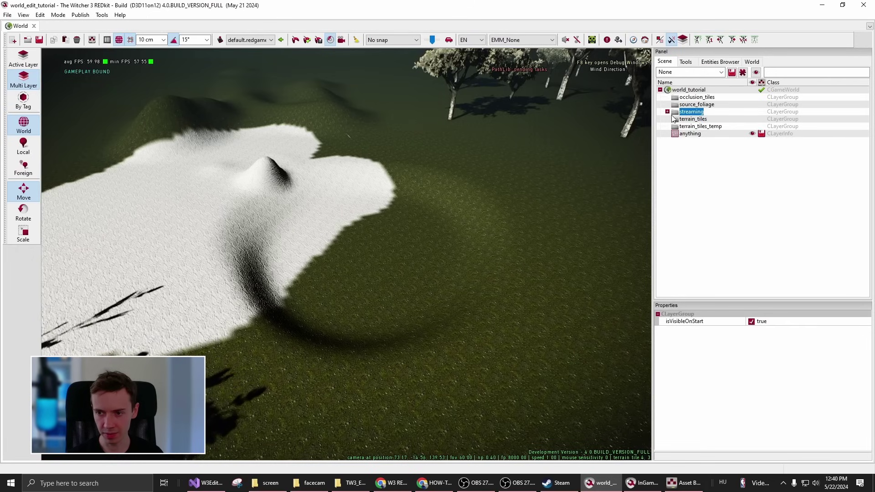
{"action": "left_click", "coordinate": [706, 134]}
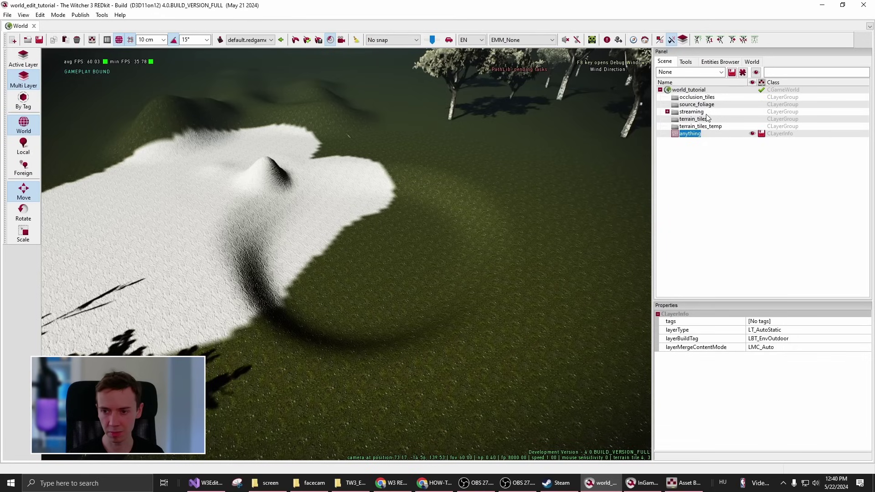
{"action": "left_click", "coordinate": [692, 112]}
{"action": "left_click", "coordinate": [690, 134]}
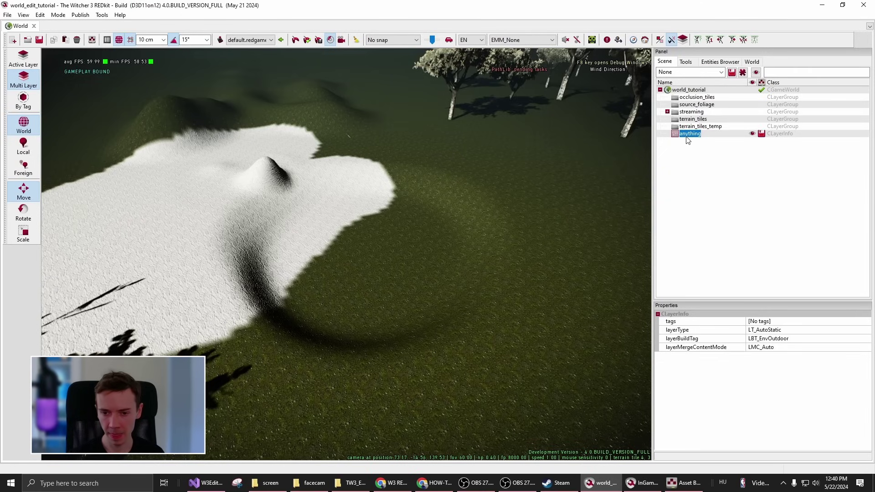
{"action": "right_click", "coordinate": [355, 287]}
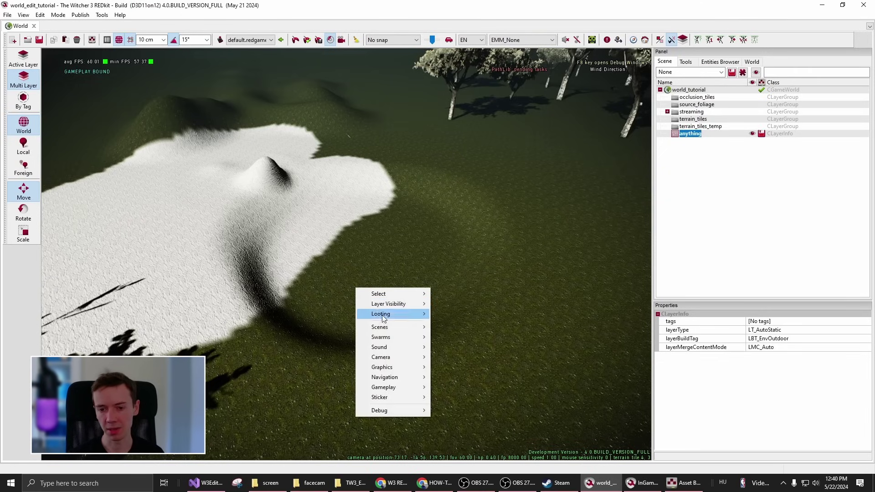
{"action": "left_click", "coordinate": [353, 237]}
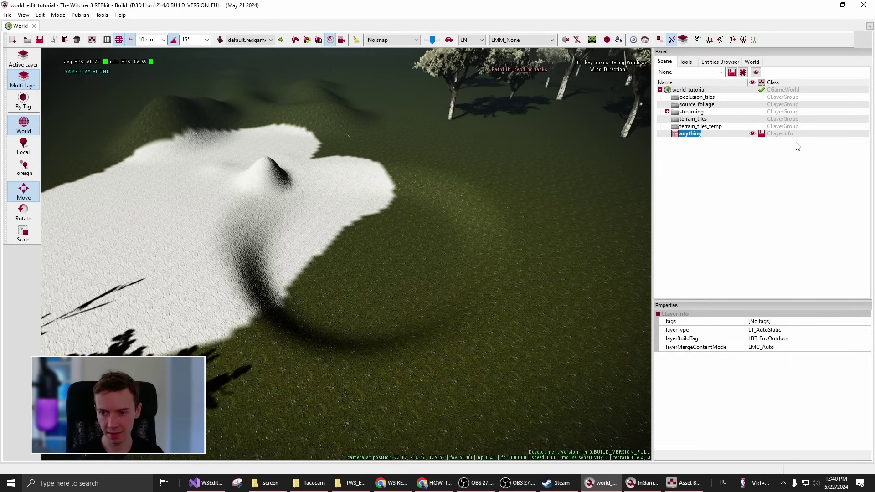
Add a Local Water Area from the Graphics commands on the grass beside the snowy patch, inside the active anything layer
{"action": "right_click", "coordinate": [379, 271]}
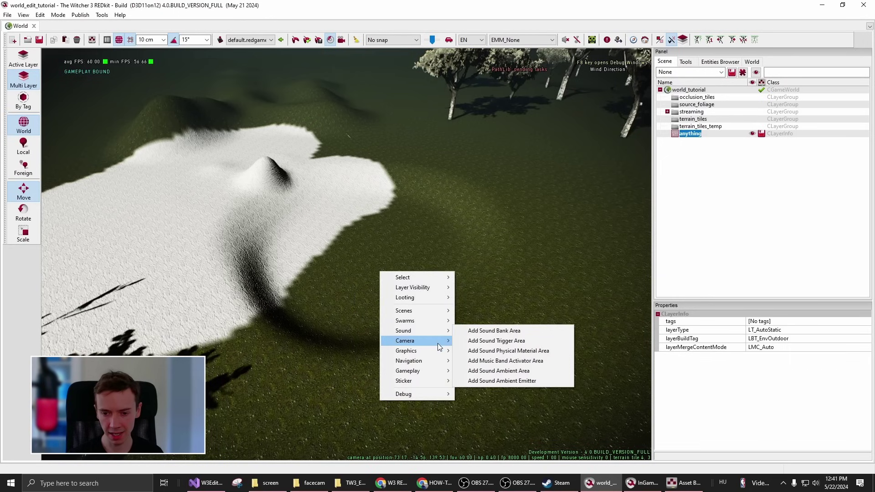
{"action": "mouse_move", "coordinate": [434, 314]}
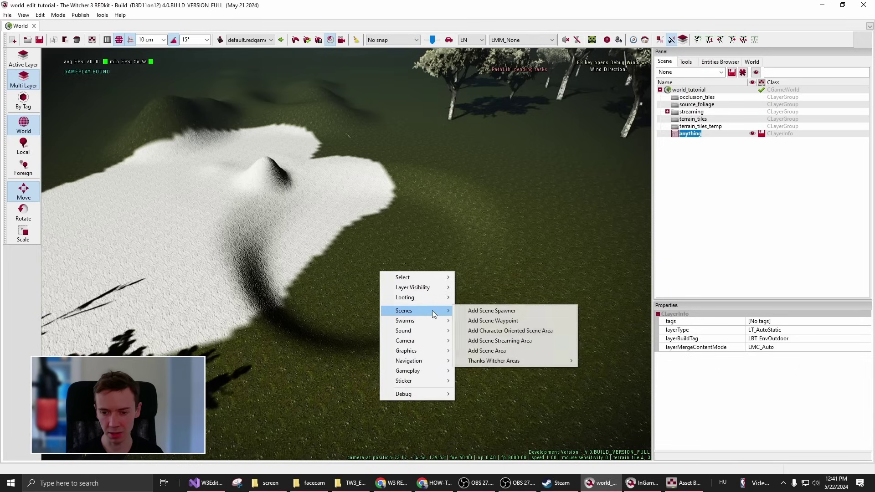
{"action": "mouse_move", "coordinate": [434, 355]}
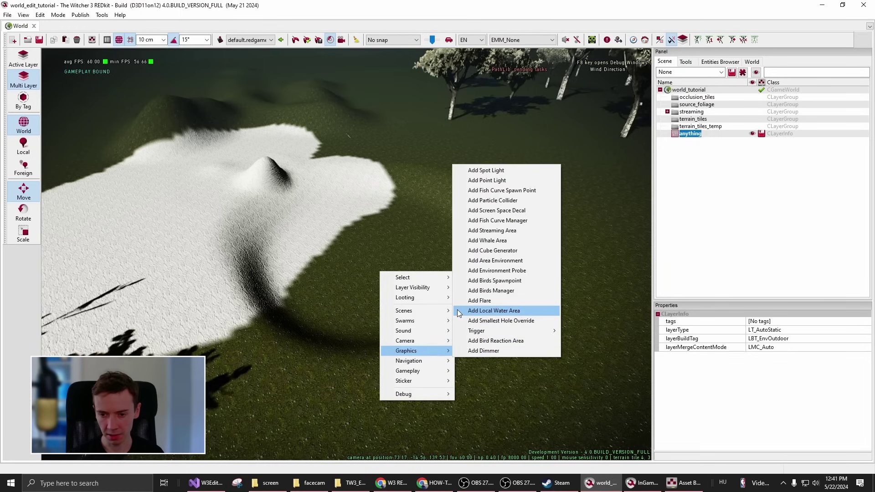
{"action": "left_click", "coordinate": [529, 311]}
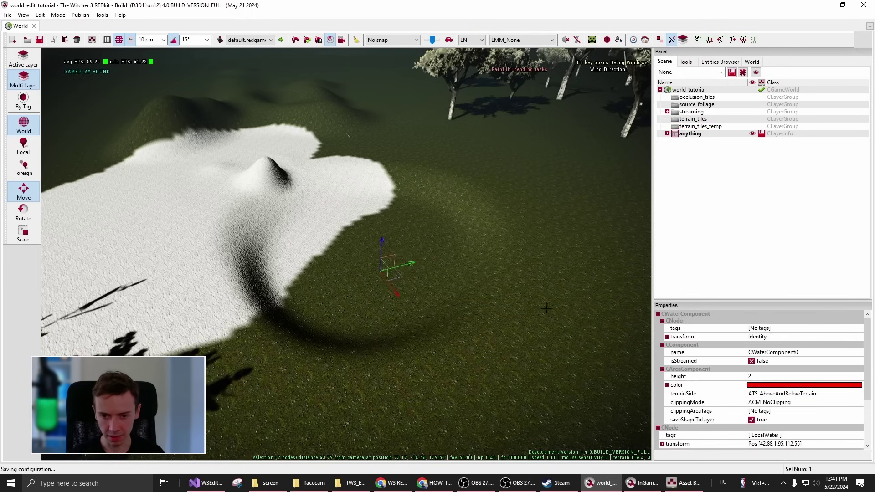
{"action": "right_click_drag", "start_coordinate": [547, 309], "coordinate": [520, 300]}
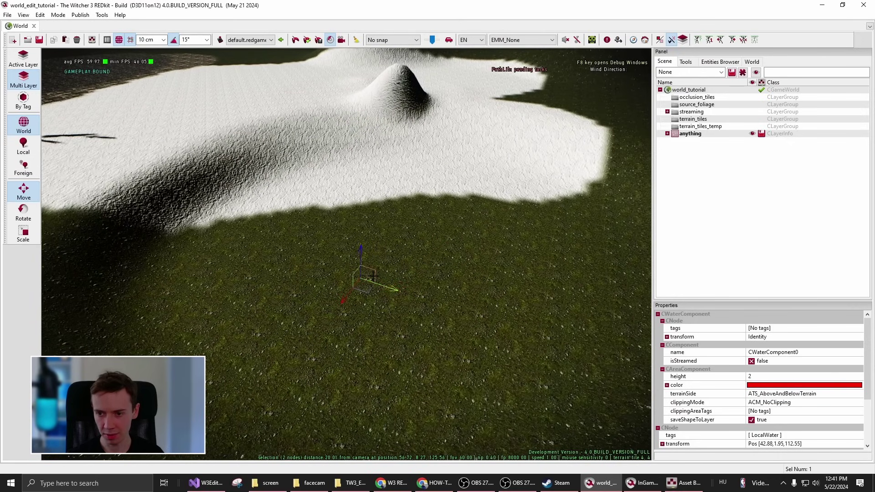
Expand the anything layer, select its local water area, and enlarge the properties section to examine all of its settings
{"action": "double_click", "coordinate": [694, 133]}
{"action": "left_click", "coordinate": [690, 134]}
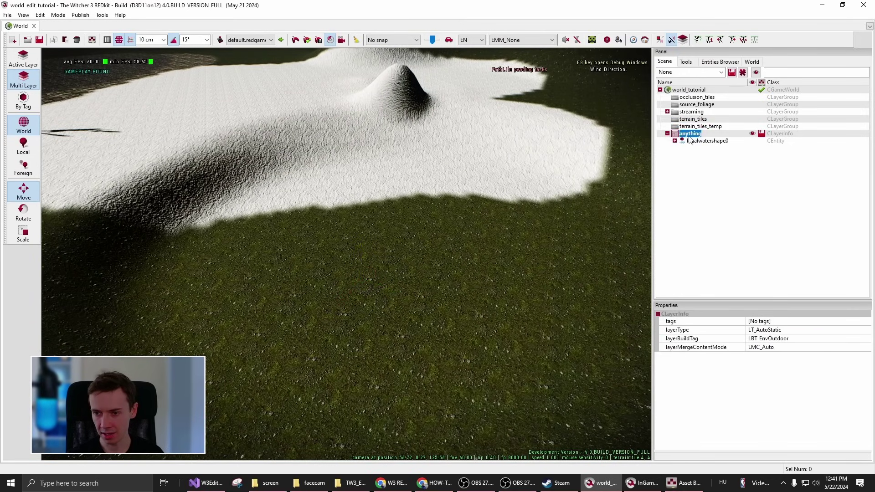
{"action": "left_click", "coordinate": [697, 142]}
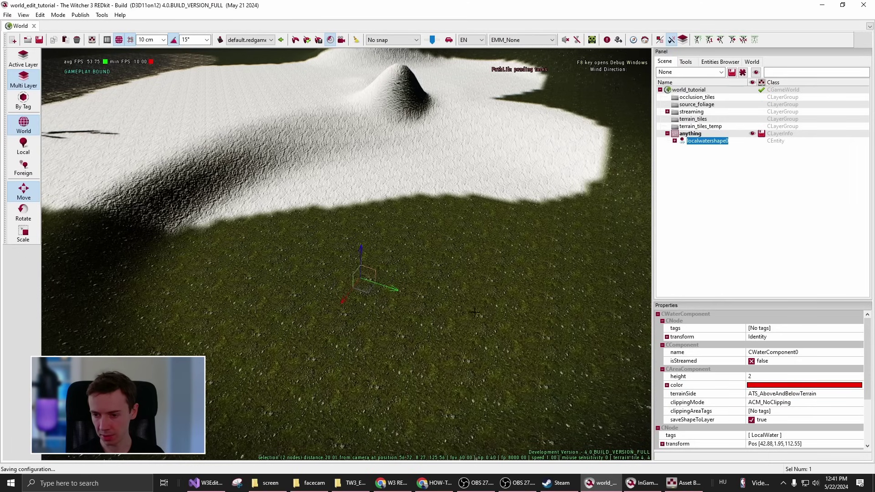
{"action": "scroll", "coordinate": [716, 335], "scroll_direction": "down", "scroll_amount": 2}
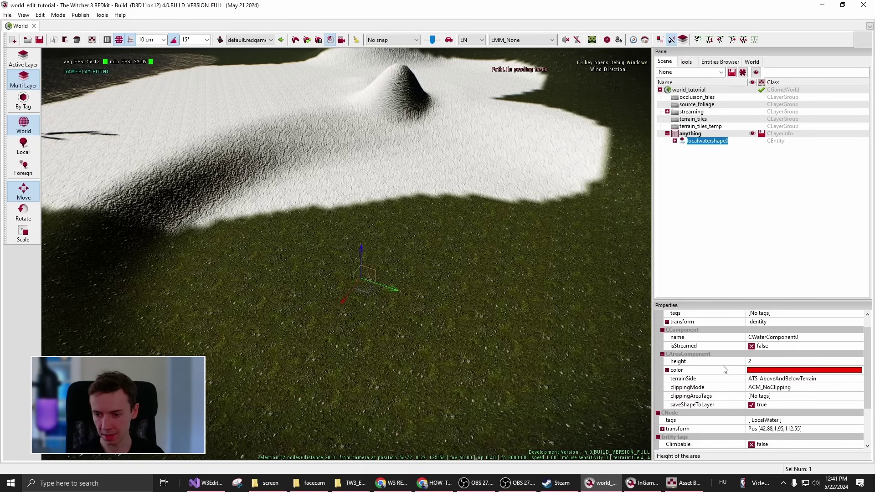
{"action": "scroll", "coordinate": [709, 314], "scroll_direction": "down", "scroll_amount": 3}
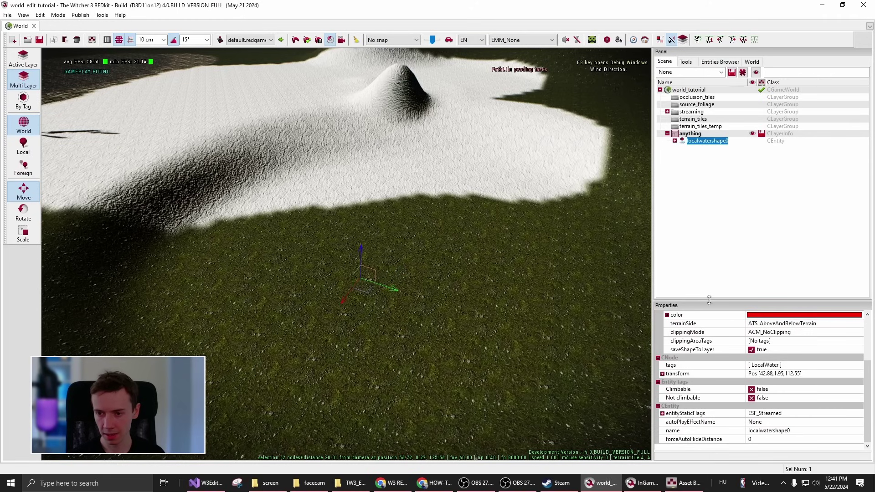
{"action": "left_click_drag", "start_coordinate": [699, 302], "coordinate": [698, 233]}
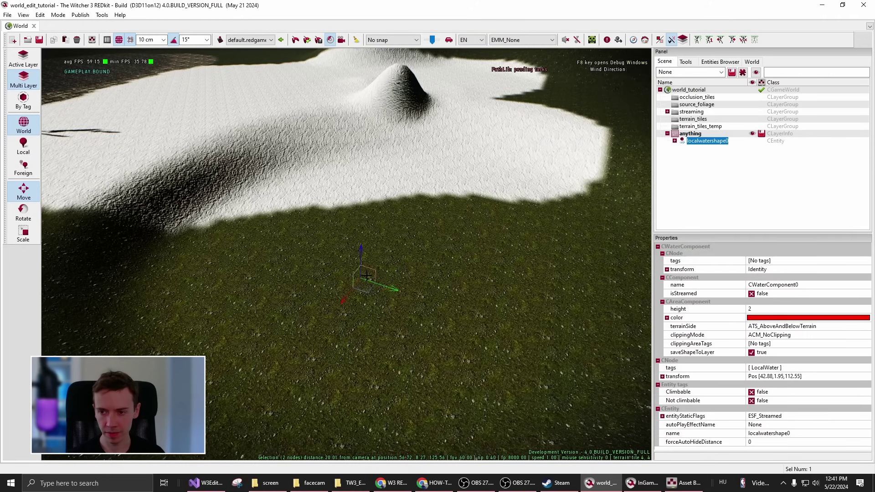
{"action": "right_click_drag", "start_coordinate": [419, 335], "coordinate": [653, 161]}
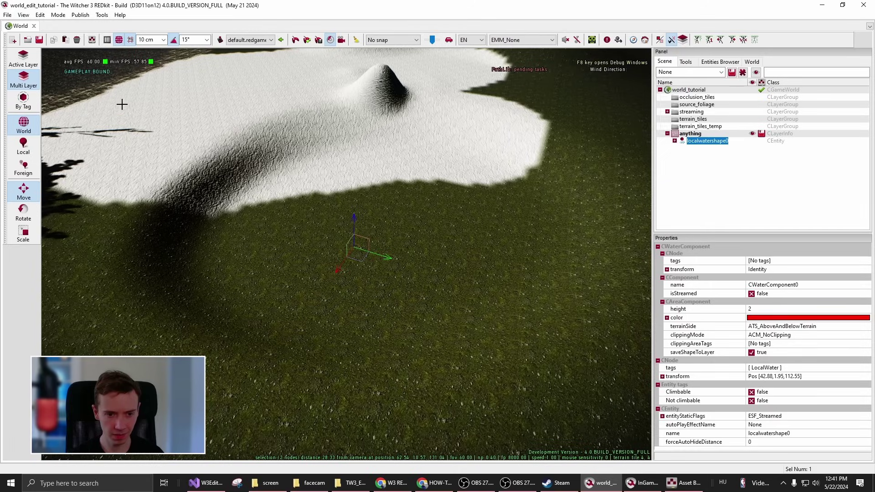
Turn on the display of area shapes in the Debug section of the Editor options and save the settings
{"action": "left_click", "coordinate": [23, 15]}
{"action": "left_click", "coordinate": [80, 246]}
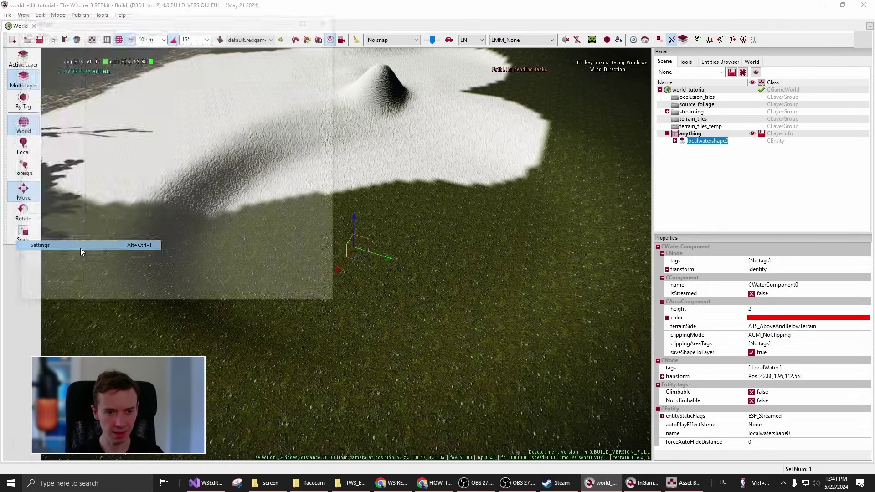
{"action": "left_click", "coordinate": [45, 122]}
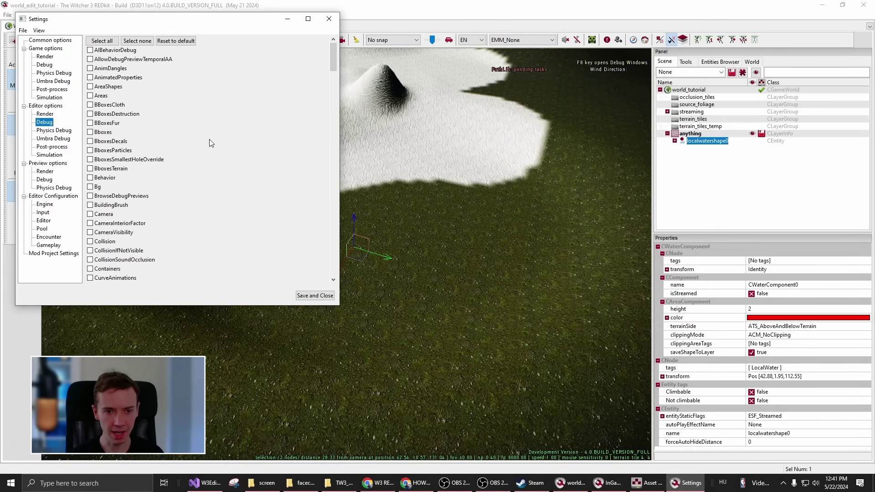
{"action": "left_click_drag", "start_coordinate": [170, 29], "coordinate": [364, 75]}
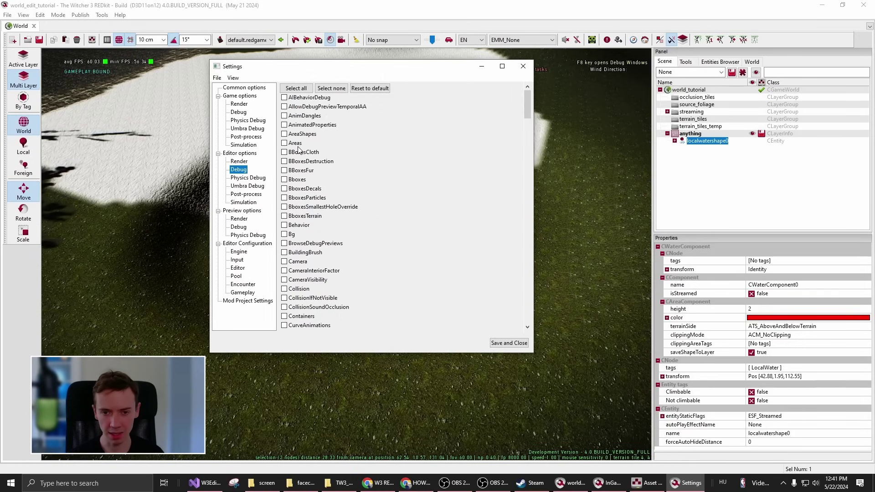
{"action": "scroll", "coordinate": [297, 212], "scroll_direction": "down", "scroll_amount": 5}
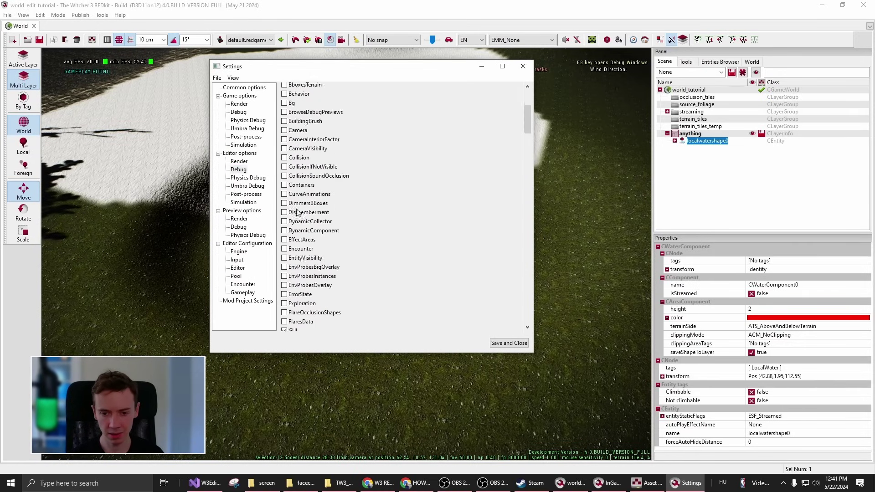
{"action": "scroll", "coordinate": [303, 246], "scroll_direction": "down", "scroll_amount": 10}
{"action": "scroll", "coordinate": [317, 283], "scroll_direction": "up", "scroll_amount": 12}
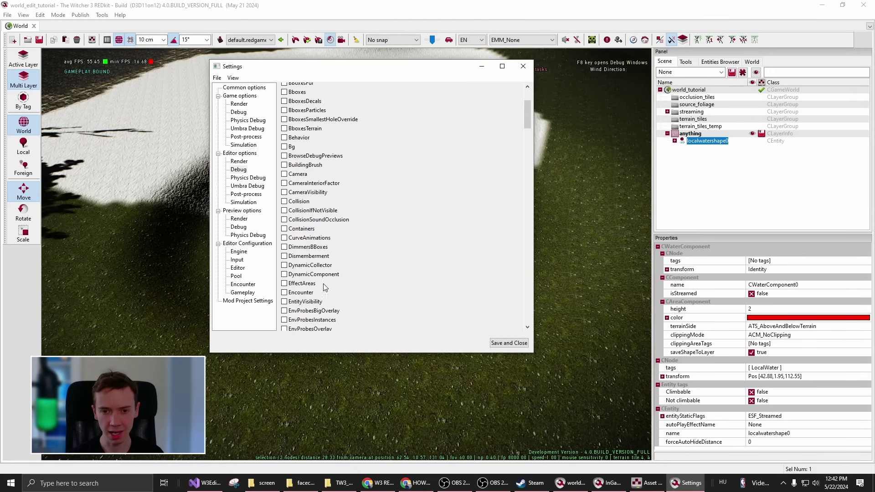
{"action": "scroll", "coordinate": [296, 142], "scroll_direction": "up", "scroll_amount": 4}
{"action": "scroll", "coordinate": [310, 196], "scroll_direction": "down", "scroll_amount": 13}
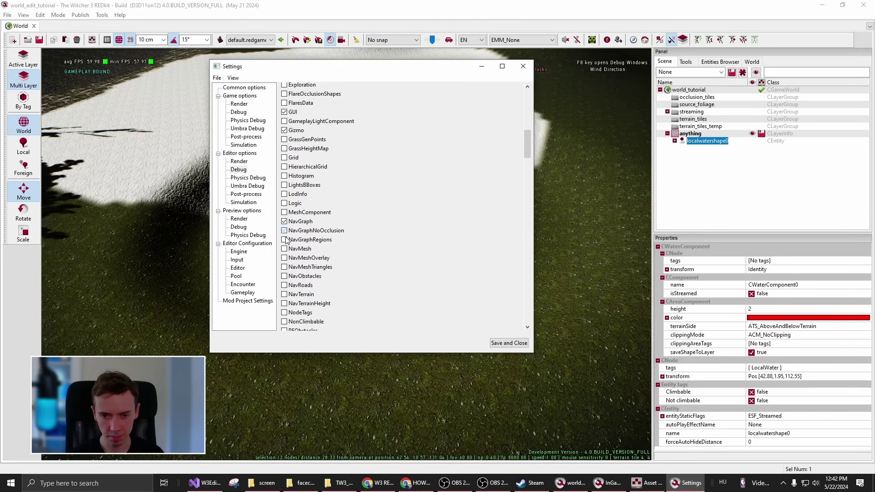
{"action": "scroll", "coordinate": [292, 255], "scroll_direction": "down", "scroll_amount": 20}
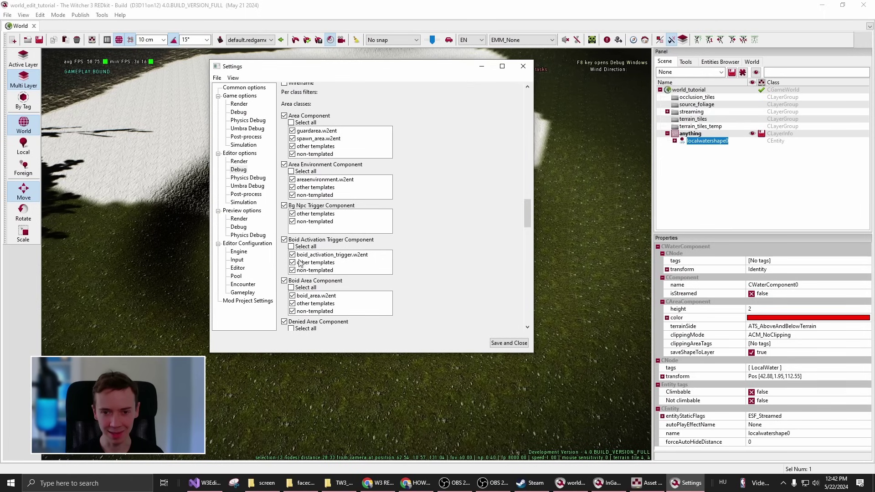
{"action": "scroll", "coordinate": [369, 228], "scroll_direction": "up", "scroll_amount": 6}
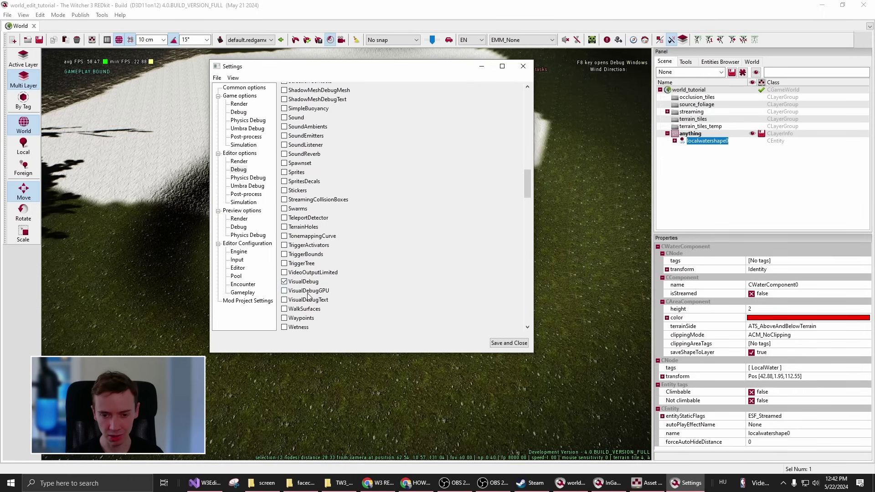
{"action": "left_click", "coordinate": [509, 342]}
Cycle the local water area's transform gizmo through the move, rotate and scale modes
{"action": "scroll", "coordinate": [341, 228], "scroll_direction": "up", "scroll_amount": 5}
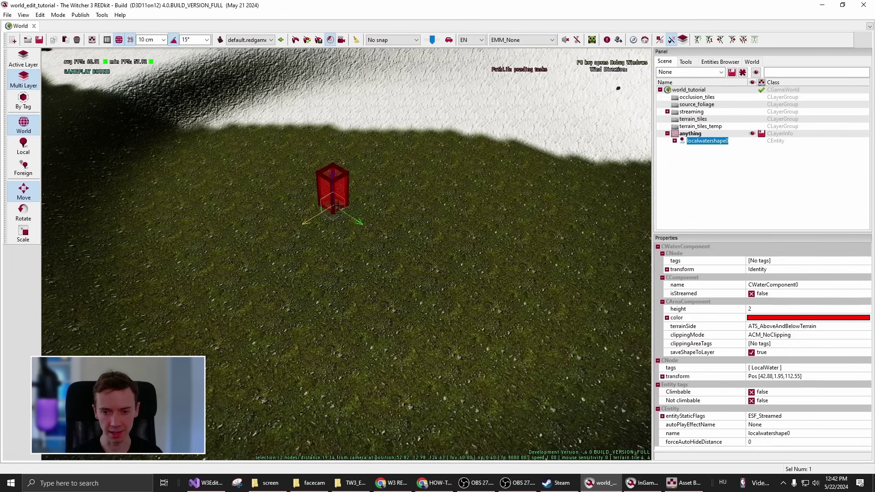
{"action": "key", "text": "space"}
{"action": "key", "text": "space"}
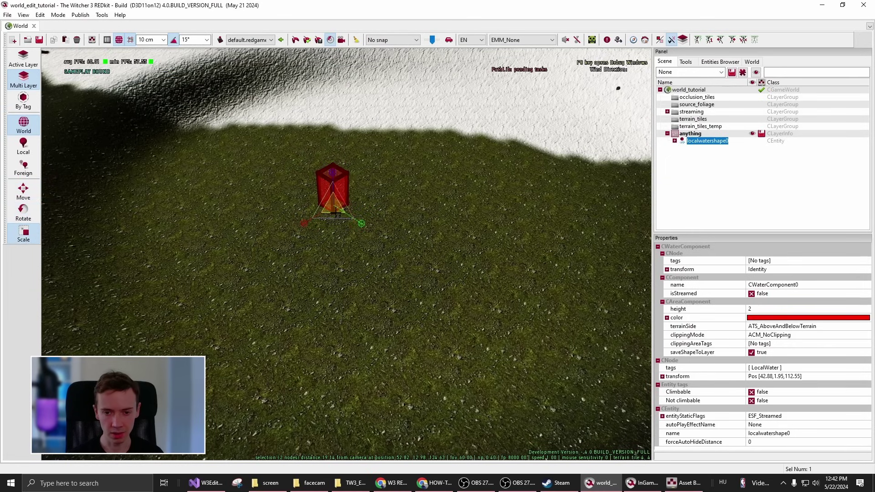
{"action": "key", "text": "space"}
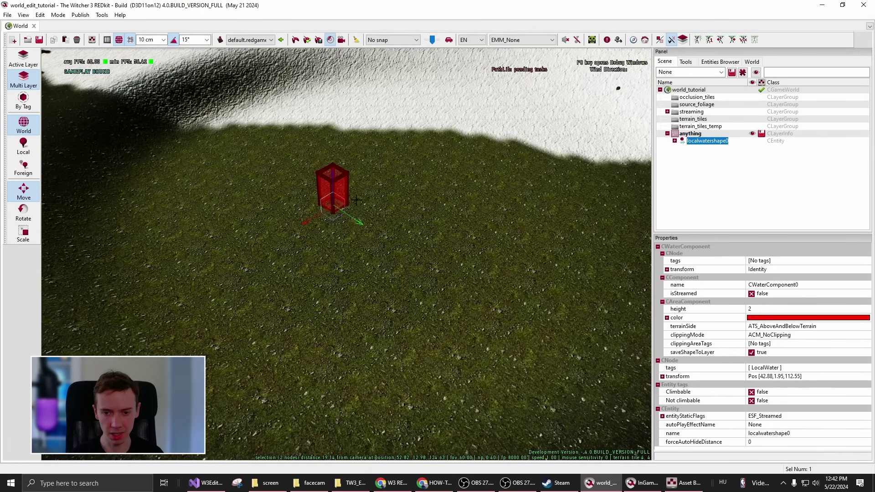
{"action": "key", "text": "space"}
{"action": "key", "text": "space"}
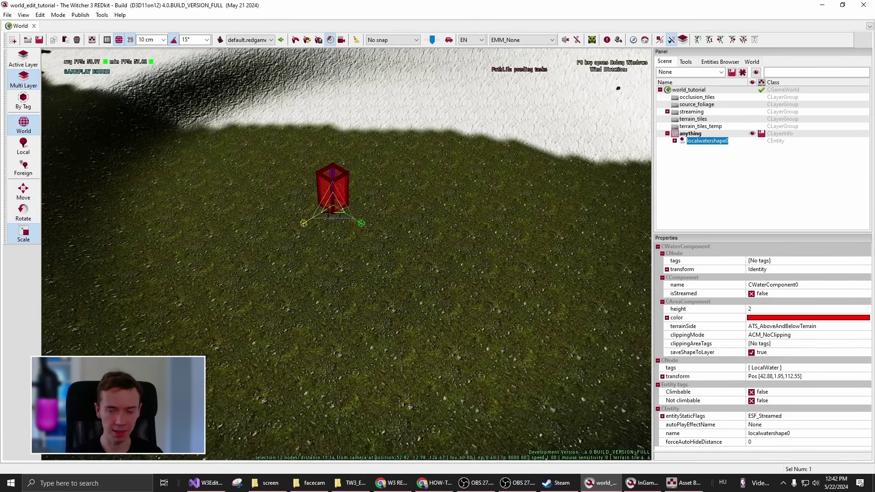
{"action": "key", "text": "space"}
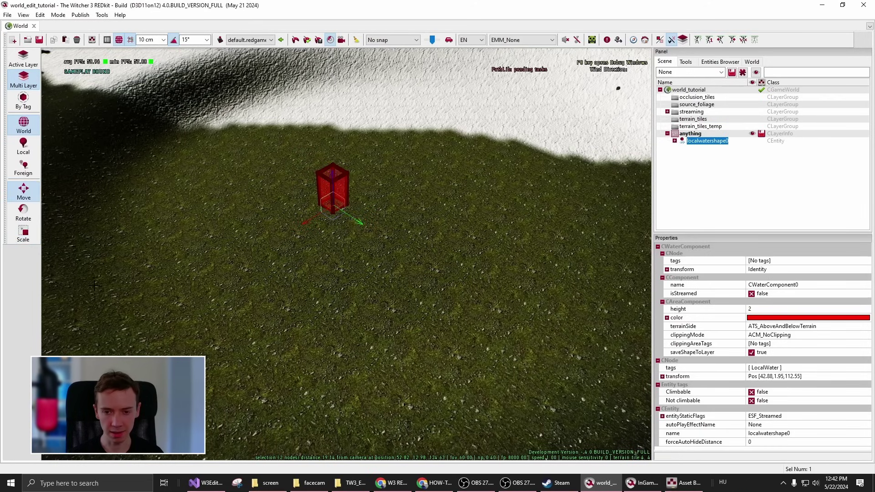
Move the local water area across the grass and raise it, to about position 45.73, 4.44, 113.25
{"action": "left_click_drag", "start_coordinate": [361, 223], "coordinate": [321, 262]}
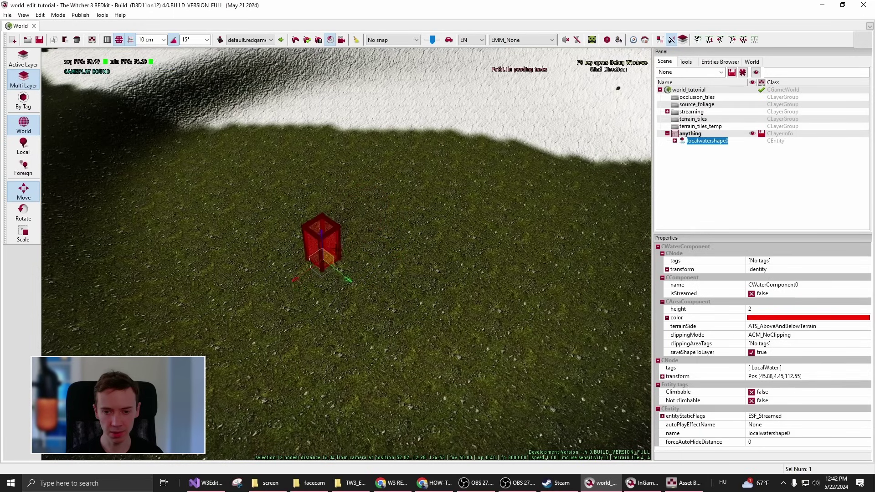
{"action": "left_click_drag", "start_coordinate": [321, 232], "coordinate": [322, 218]}
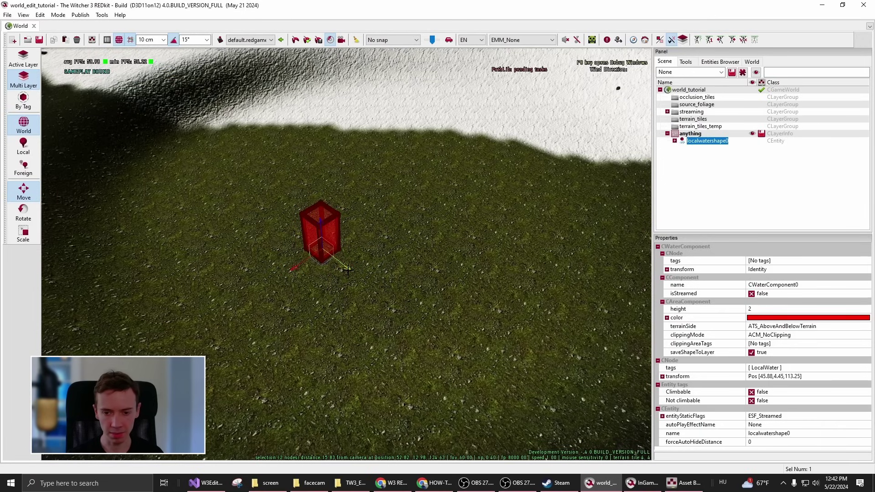
{"action": "left_click_drag", "start_coordinate": [347, 270], "coordinate": [311, 250]}
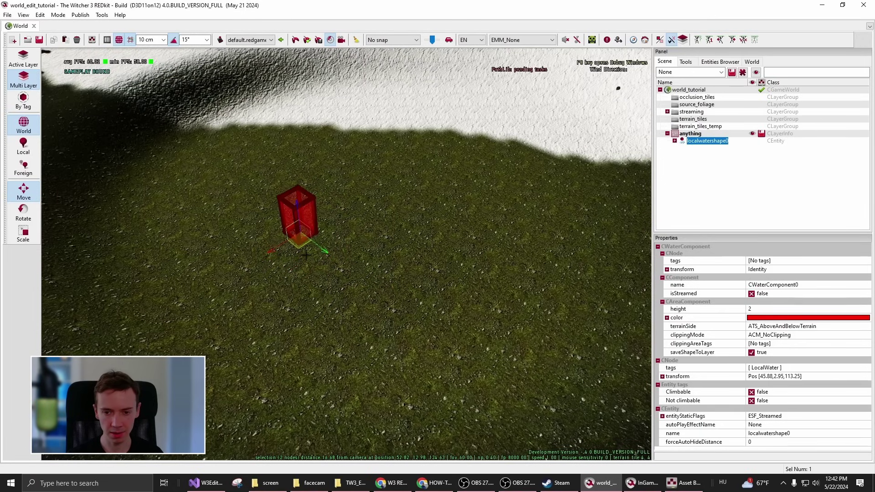
{"action": "left_click_drag", "start_coordinate": [305, 255], "coordinate": [328, 269]}
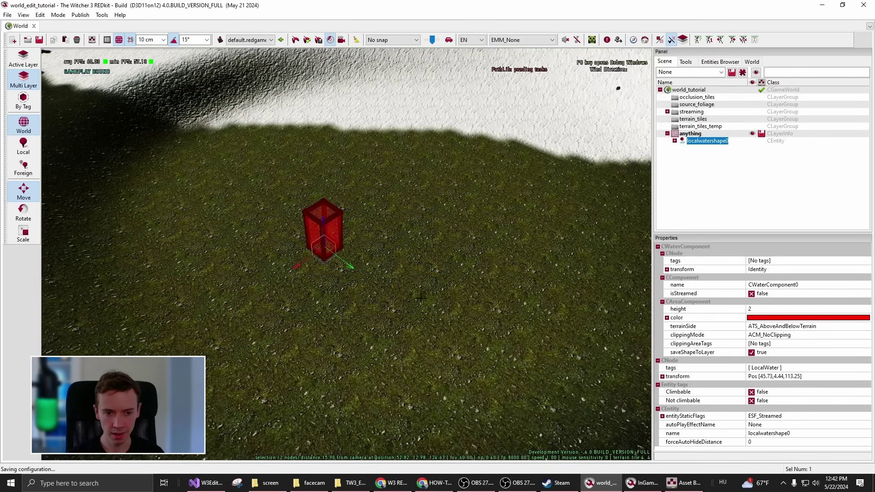
Scale the local water area to about 15.39 × 15.39 × 3.66 and lower it to a Z position of 112.25
{"action": "left_click", "coordinate": [23, 211]}
{"action": "left_click", "coordinate": [23, 234]}
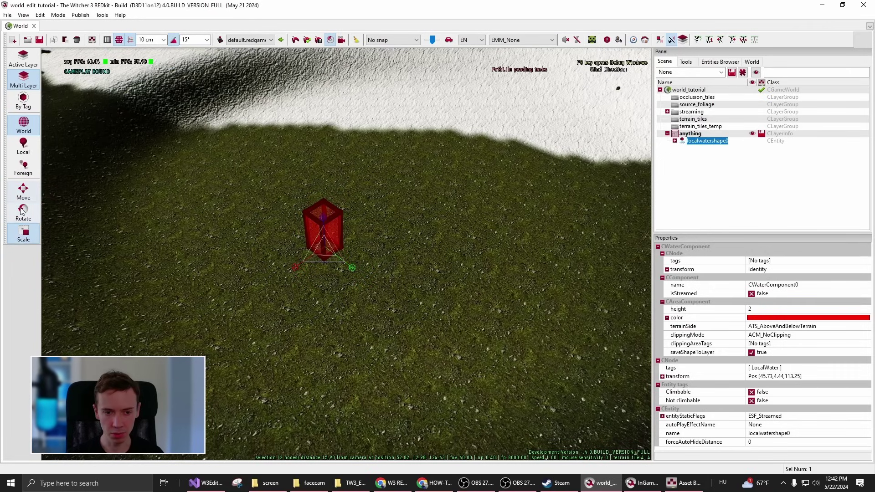
{"action": "left_click", "coordinate": [28, 216]}
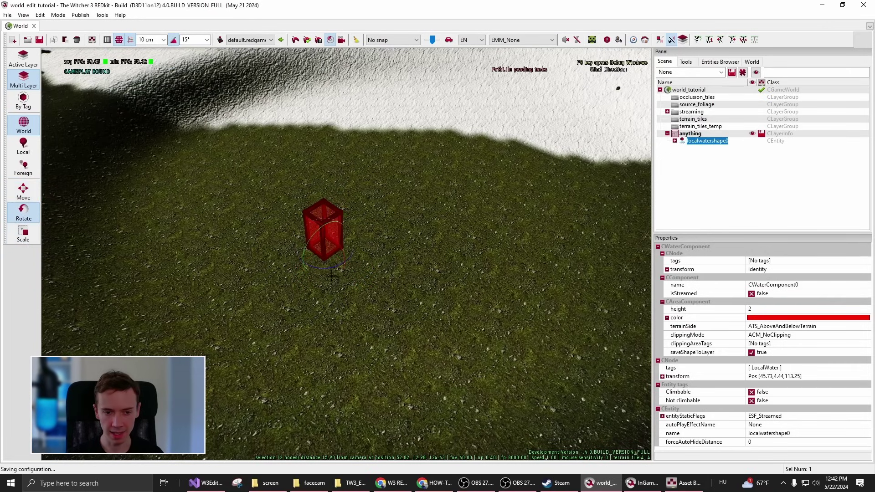
{"action": "key", "text": "space"}
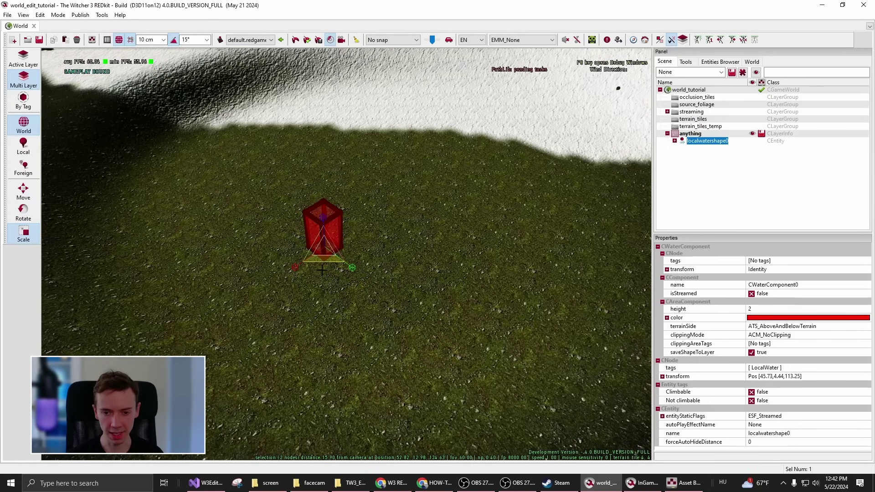
{"action": "left_click_drag", "start_coordinate": [324, 257], "coordinate": [387, 274]}
{"action": "right_click_drag", "start_coordinate": [325, 263], "coordinate": [407, 184]}
{"action": "mouse_move", "coordinate": [376, 206]}
{"action": "left_mouse_down"}
{"action": "mouse_move", "coordinate": [376, 169]}
{"action": "mouse_move", "coordinate": [375, 223]}
{"action": "left_mouse_up"}
{"action": "key", "text": "space"}
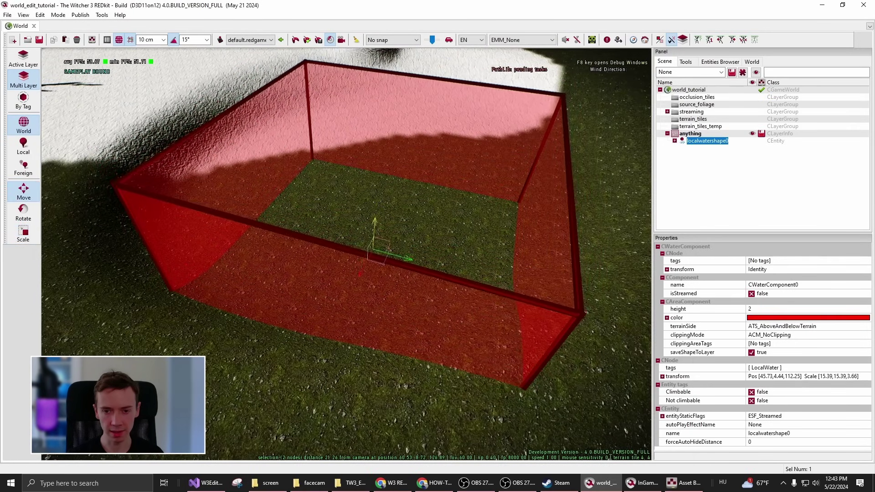
Shift the local water area toward the snowy patch to X 37.23 and enlarge its horizontal scale to about 35.32
{"action": "right_click_drag", "start_coordinate": [389, 183], "coordinate": [392, 190]}
{"action": "scroll", "coordinate": [398, 196], "scroll_direction": "down", "scroll_amount": 5}
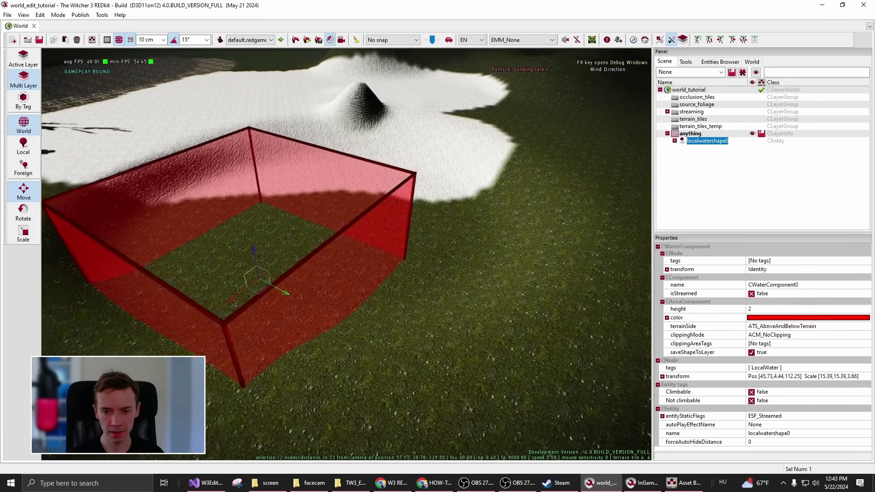
{"action": "key", "text": "space"}
{"action": "key", "text": "space"}
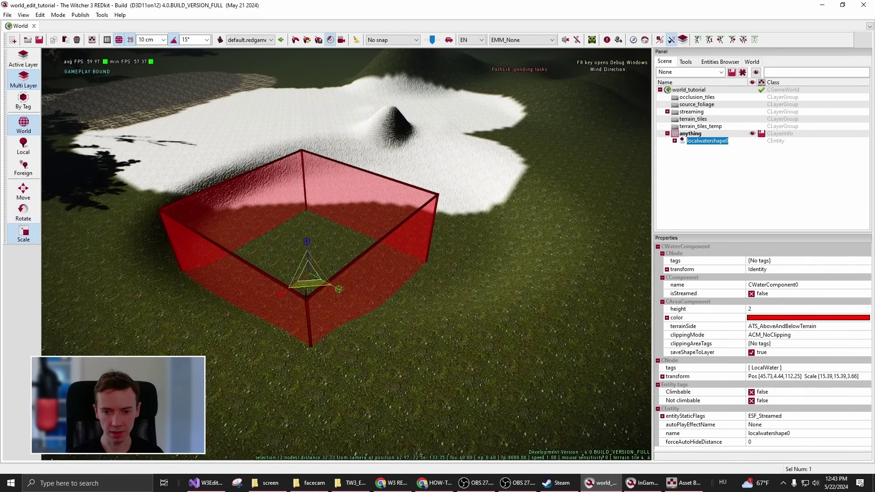
{"action": "left_click_drag", "start_coordinate": [305, 290], "coordinate": [286, 292]}
{"action": "key", "text": "space"}
{"action": "key", "text": "space"}
{"action": "key", "text": "space"}
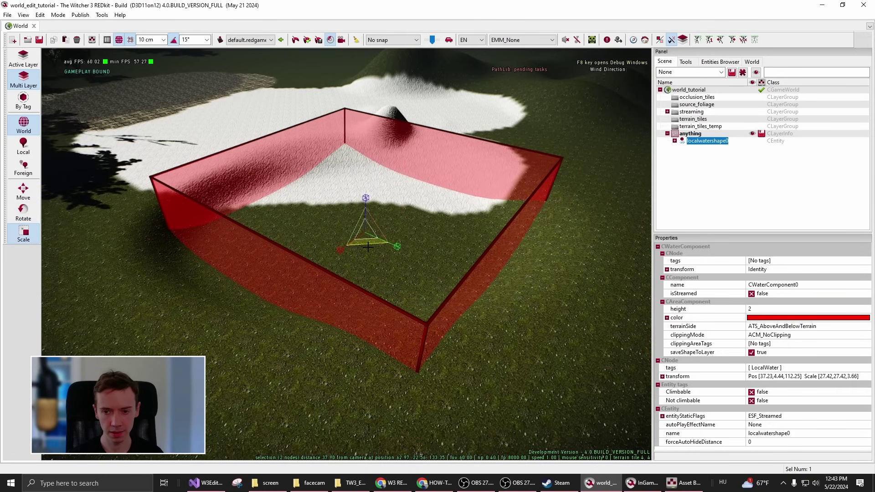
{"action": "left_click_drag", "start_coordinate": [368, 247], "coordinate": [344, 242]}
{"action": "key", "text": "space"}
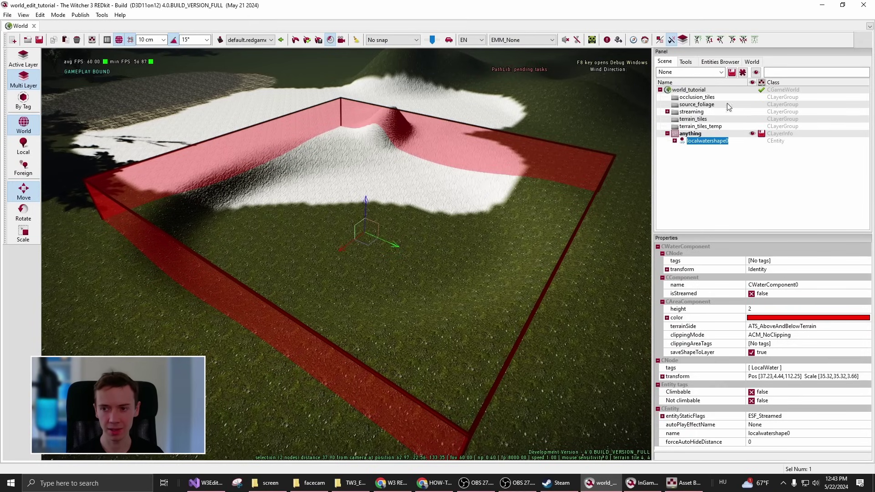
Set disableWaterShaders to false in the world's environment parameters
{"action": "left_click", "coordinate": [752, 62]}
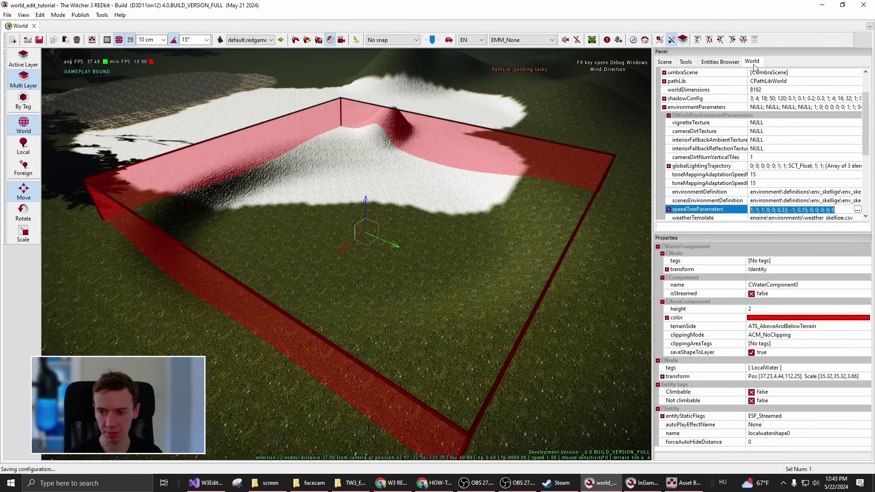
{"action": "scroll", "coordinate": [691, 212], "scroll_direction": "down", "scroll_amount": 1}
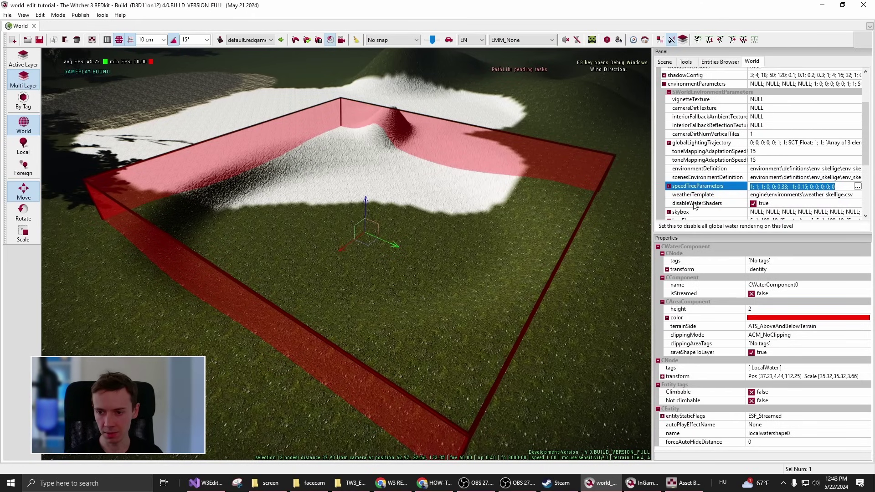
{"action": "scroll", "coordinate": [694, 205], "scroll_direction": "down", "scroll_amount": 1}
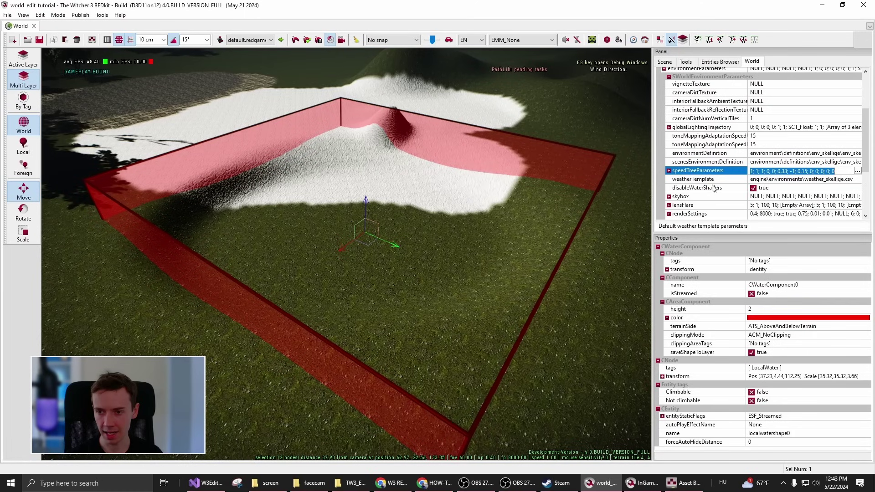
{"action": "scroll", "coordinate": [711, 182], "scroll_direction": "up", "scroll_amount": 1}
{"action": "scroll", "coordinate": [711, 128], "scroll_direction": "down", "scroll_amount": 1}
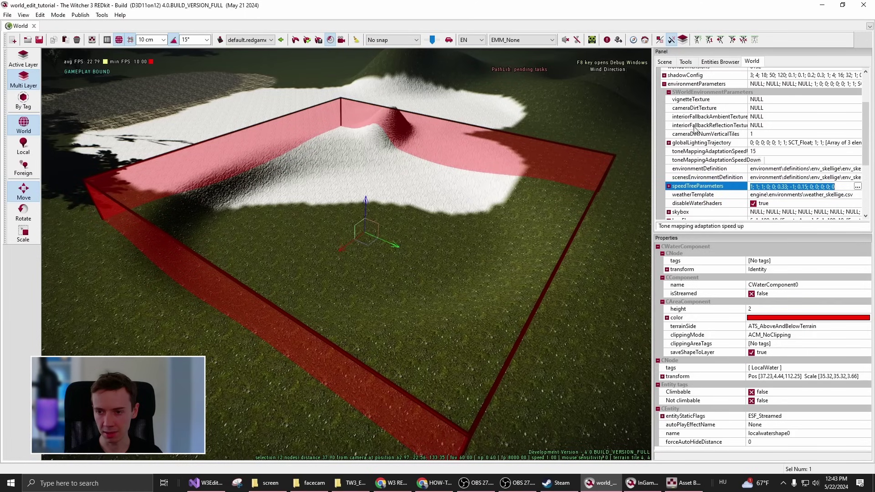
{"action": "left_click", "coordinate": [719, 84]}
{"action": "scroll", "coordinate": [693, 146], "scroll_direction": "down", "scroll_amount": 2}
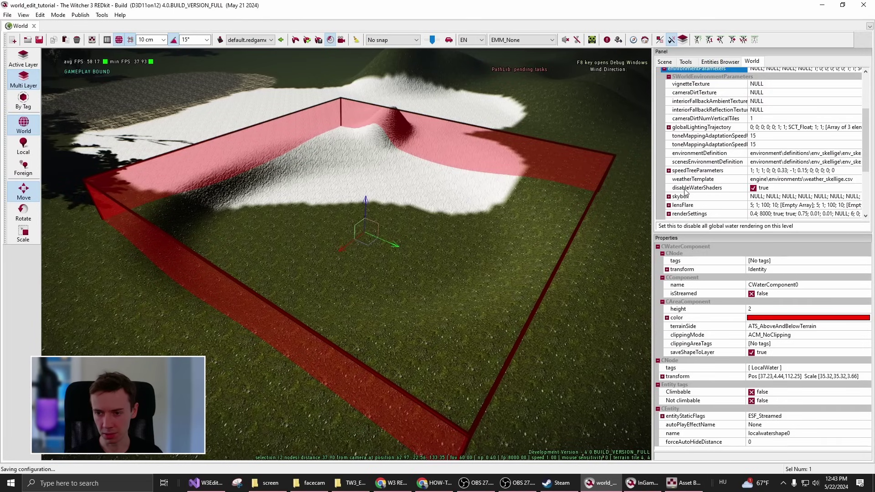
{"action": "left_click", "coordinate": [683, 190]}
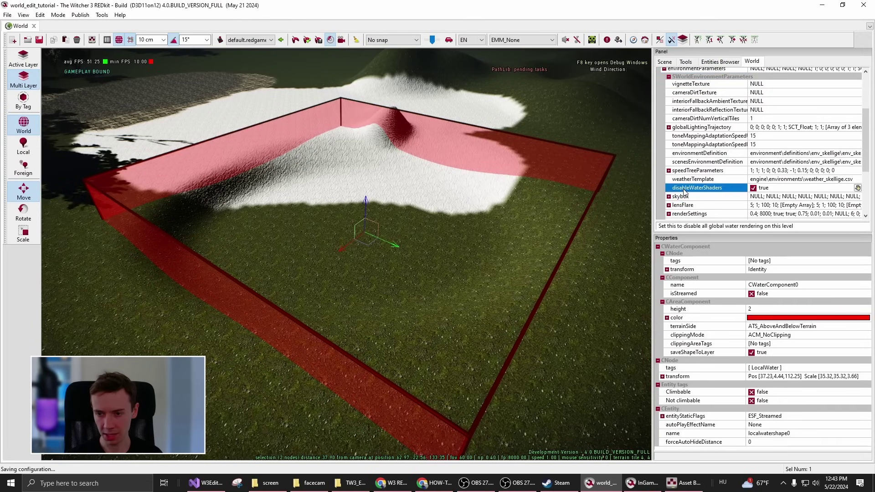
{"action": "left_click", "coordinate": [753, 189]}
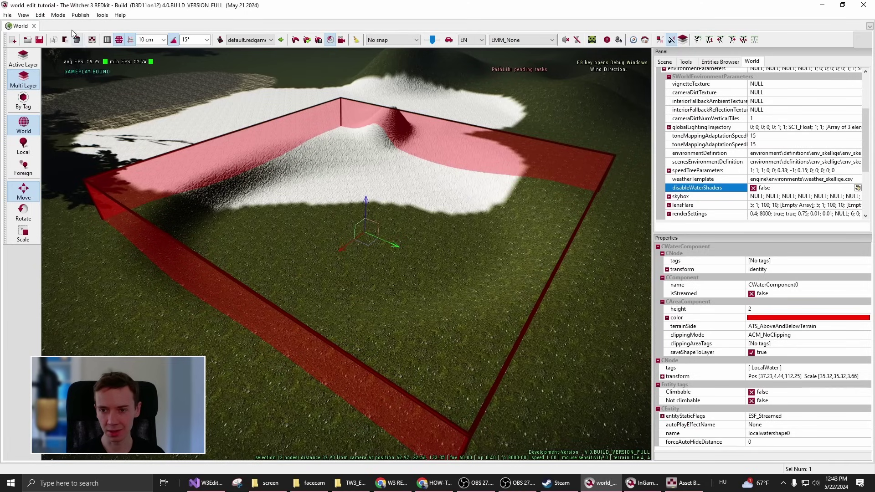
Open the Environment Editor for env_skellige and show its general settings
{"action": "left_click", "coordinate": [619, 41]}
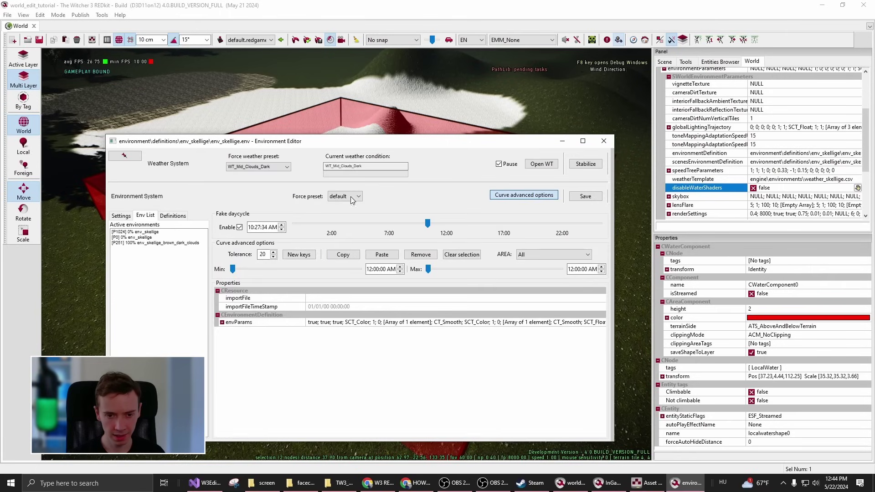
{"action": "left_click", "coordinate": [120, 216]}
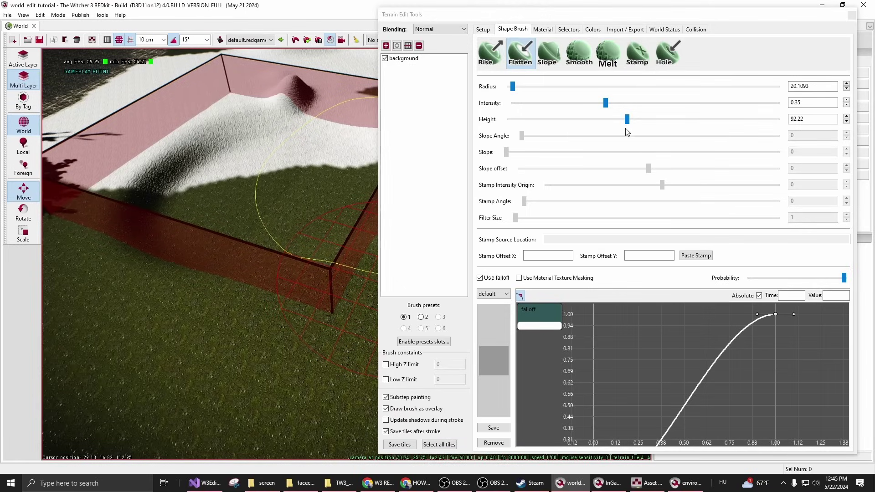
Reduce the Flatten brush radius to about 19.22, and undo the test stroke made inside the water area
{"action": "scroll", "coordinate": [219, 205], "scroll_direction": "down", "scroll_amount": 3, "text": "ctrl"}
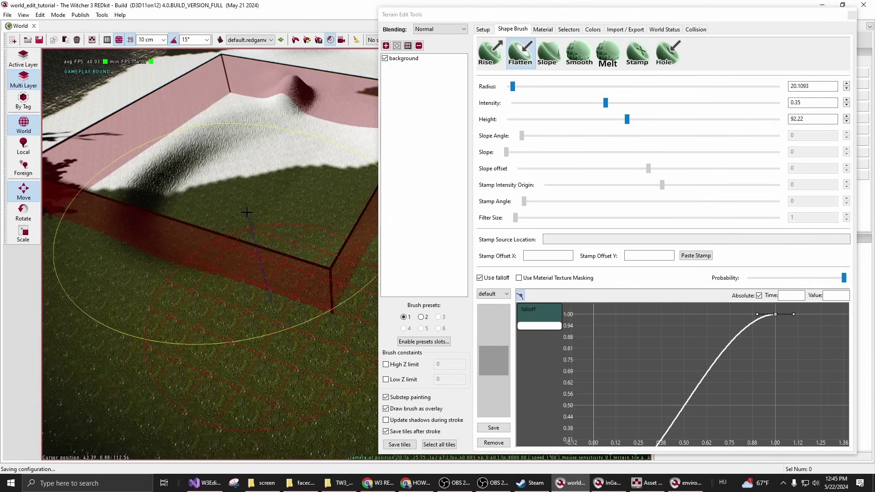
{"action": "scroll", "coordinate": [239, 199], "scroll_direction": "up", "scroll_amount": 3, "text": "ctrl"}
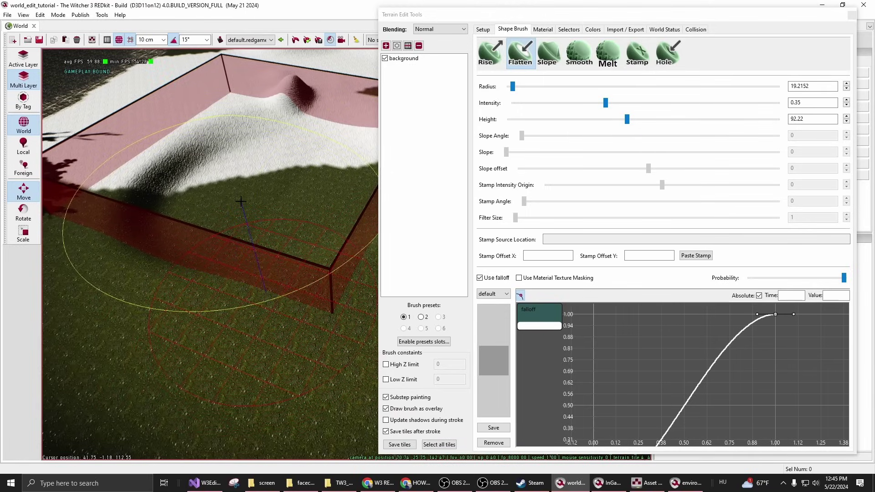
{"action": "mouse_move", "coordinate": [239, 199]}
{"action": "right_mouse_down"}
{"action": "mouse_move", "coordinate": [241, 180]}
{"action": "mouse_move", "coordinate": [266, 183]}
{"action": "right_mouse_up"}
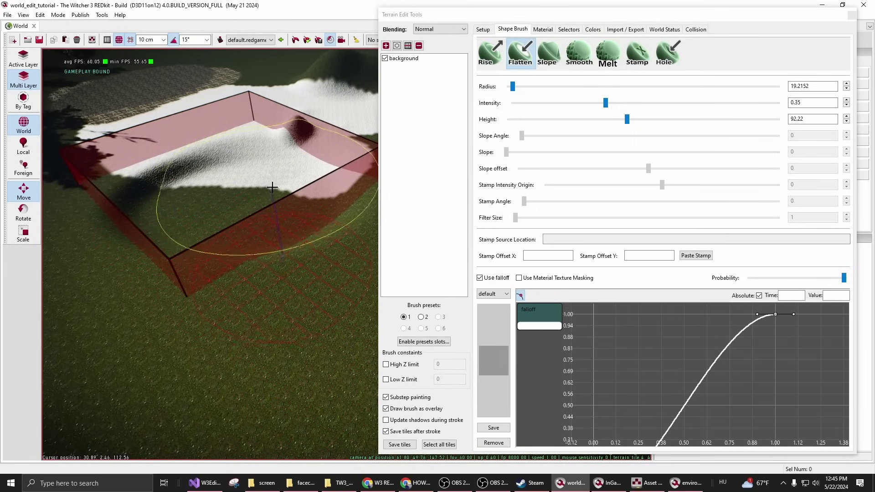
{"action": "right_click_drag", "start_coordinate": [266, 219], "coordinate": [256, 215]}
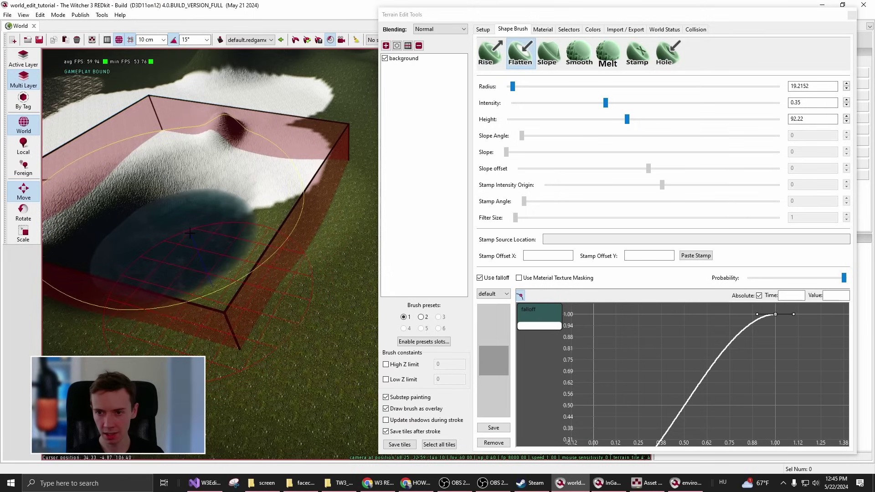
{"action": "key", "text": "ctrl+z"}
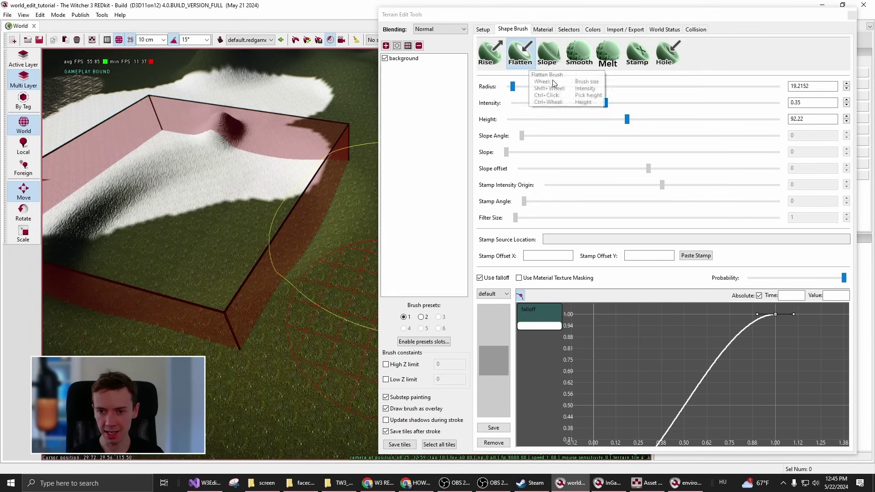
Flatten a basin into the terrain inside the water area with brush height 104.02 and intensity 0.17
{"action": "left_click_drag", "start_coordinate": [627, 123], "coordinate": [610, 126]}
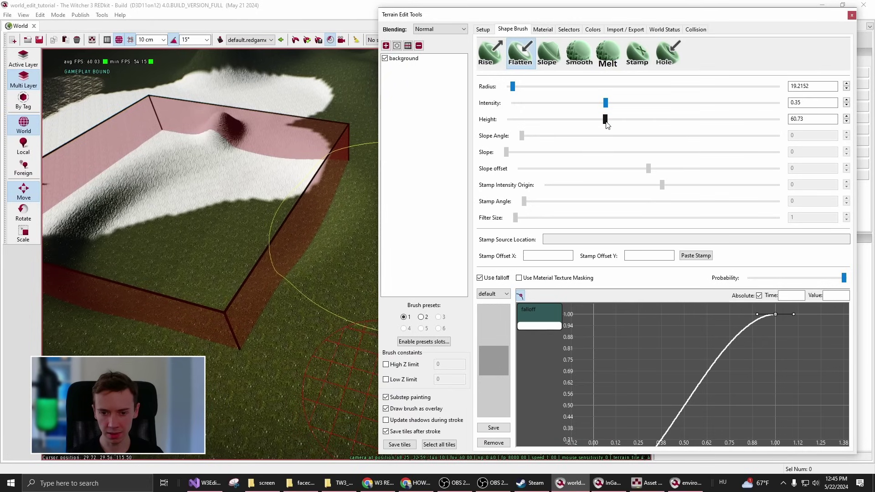
{"action": "left_click_drag", "start_coordinate": [636, 130], "coordinate": [638, 130]}
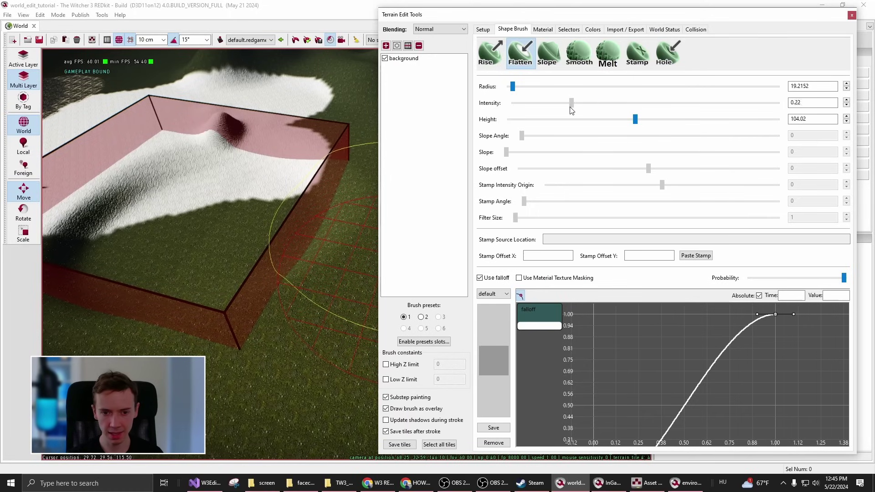
{"action": "left_click", "coordinate": [243, 182]}
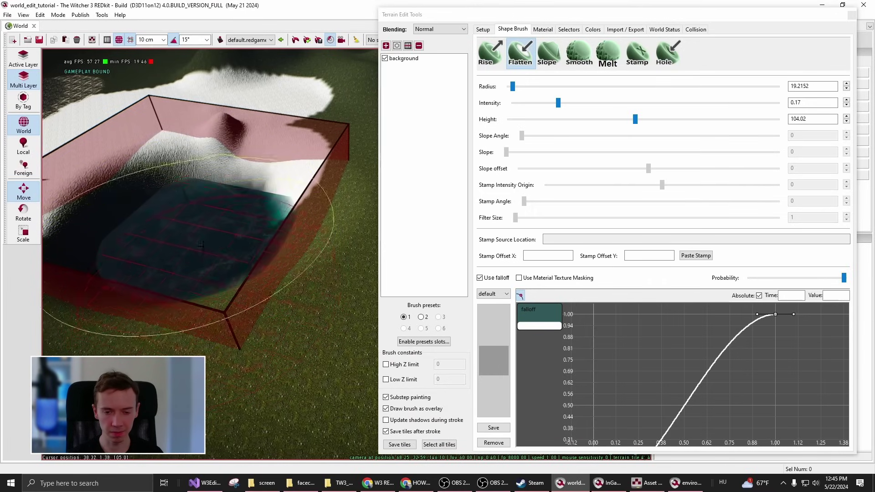
{"action": "mouse_move", "coordinate": [214, 262]}
{"action": "left_mouse_down"}
{"action": "mouse_move", "coordinate": [239, 271]}
{"action": "mouse_move", "coordinate": [200, 246]}
{"action": "mouse_move", "coordinate": [223, 214]}
{"action": "mouse_move", "coordinate": [230, 182]}
{"action": "mouse_move", "coordinate": [220, 234]}
{"action": "left_mouse_up"}
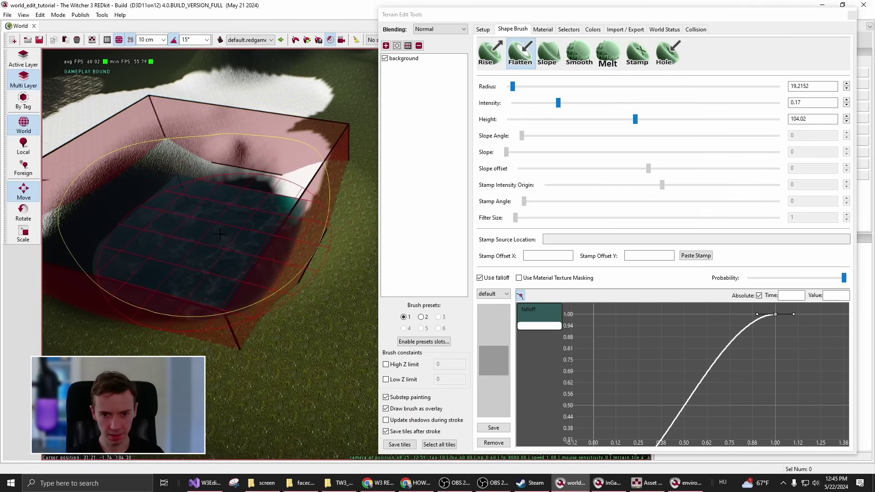
Undo the last flatten stroke inside the water area and close the terrain editing tools
{"action": "key", "text": "ctrl+z"}
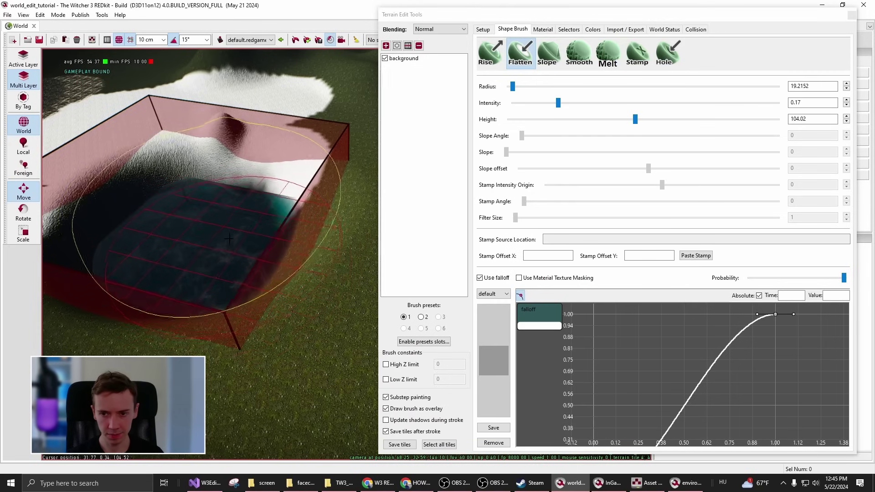
{"action": "left_click", "coordinate": [850, 17]}
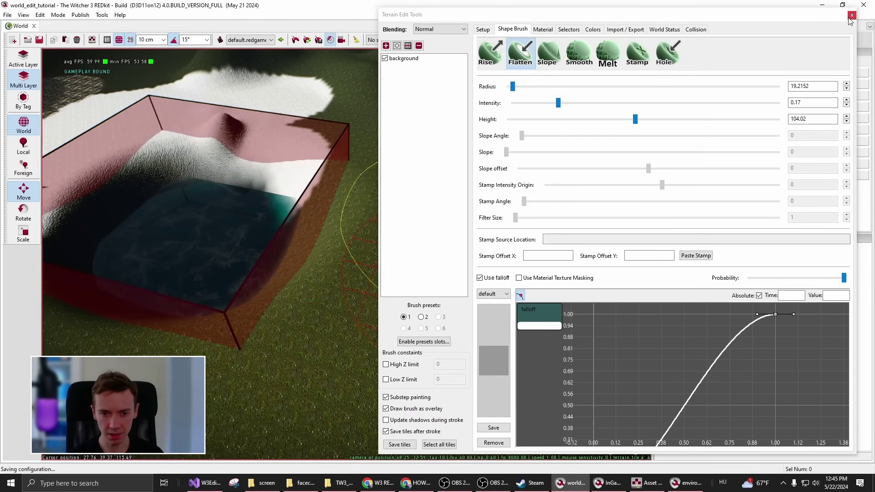
Shift the local water area to X 34.23 and scale it to about 42.93 in length and width around the basin
{"action": "left_click", "coordinate": [196, 273]}
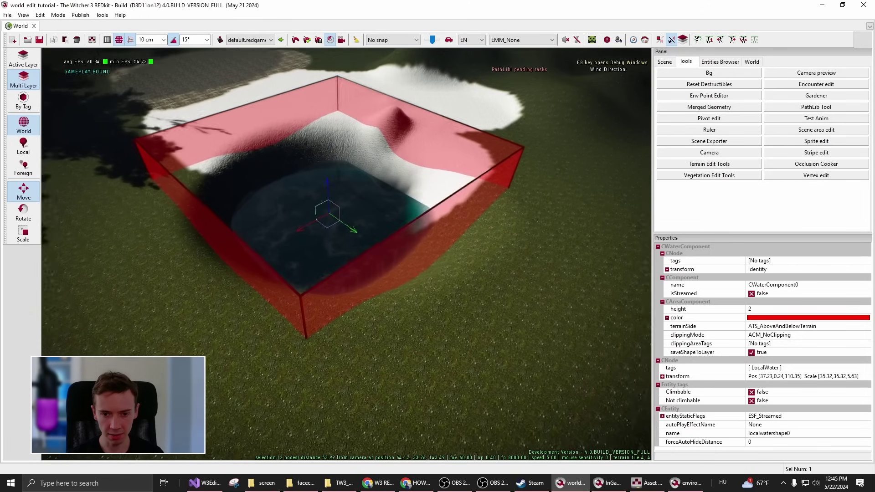
{"action": "left_click_drag", "start_coordinate": [278, 319], "coordinate": [331, 202]}
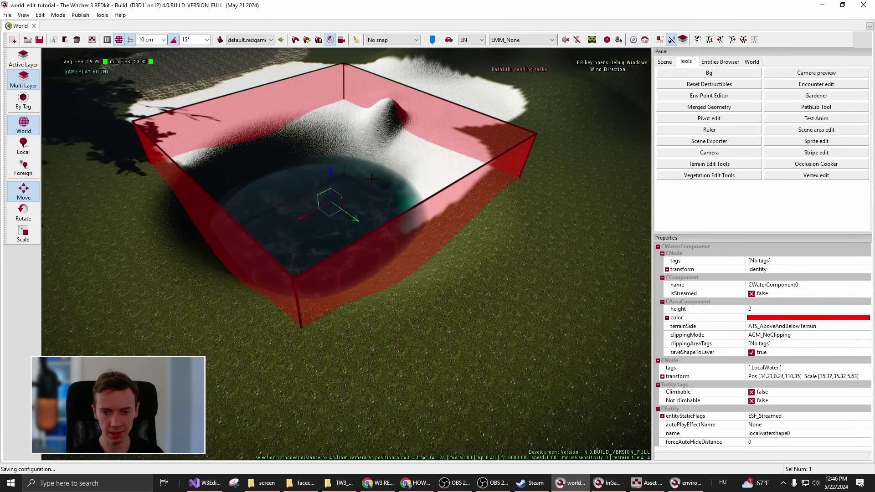
{"action": "key", "text": "r"}
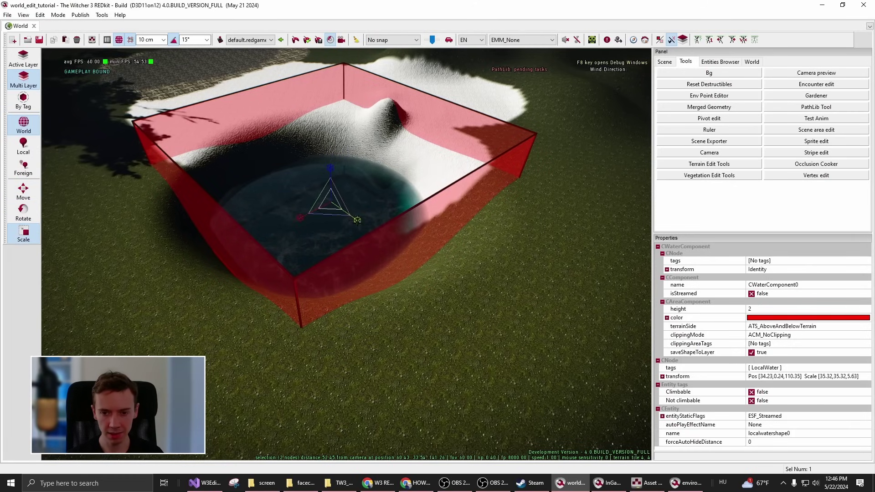
{"action": "left_click_drag", "start_coordinate": [330, 218], "coordinate": [413, 189]}
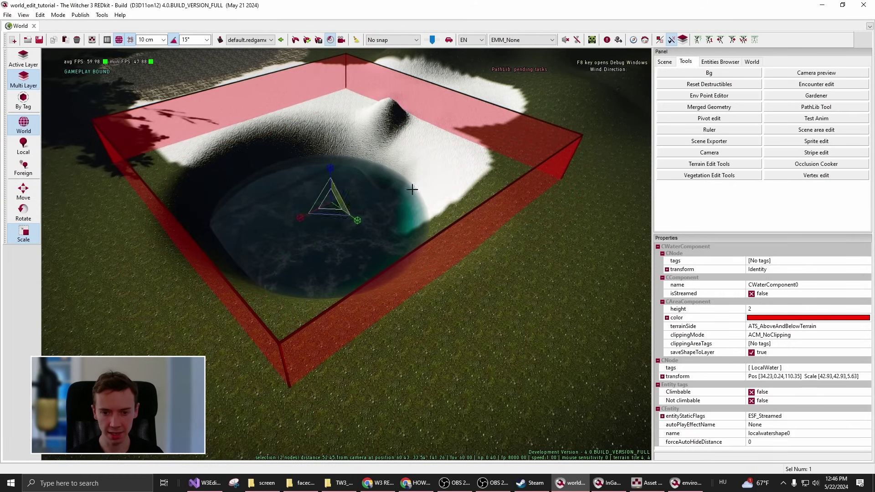
{"action": "scroll", "coordinate": [247, 283], "scroll_direction": "down", "scroll_amount": 3}
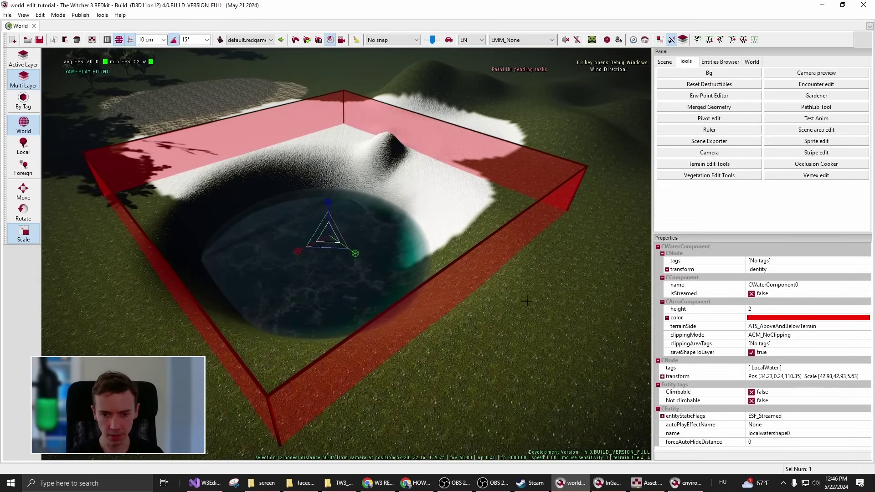
{"action": "mouse_move", "coordinate": [494, 299]}
{"action": "right_mouse_down"}
{"action": "mouse_move", "coordinate": [501, 299]}
{"action": "mouse_move", "coordinate": [479, 297]}
{"action": "right_mouse_up"}
{"action": "key", "text": "w"}
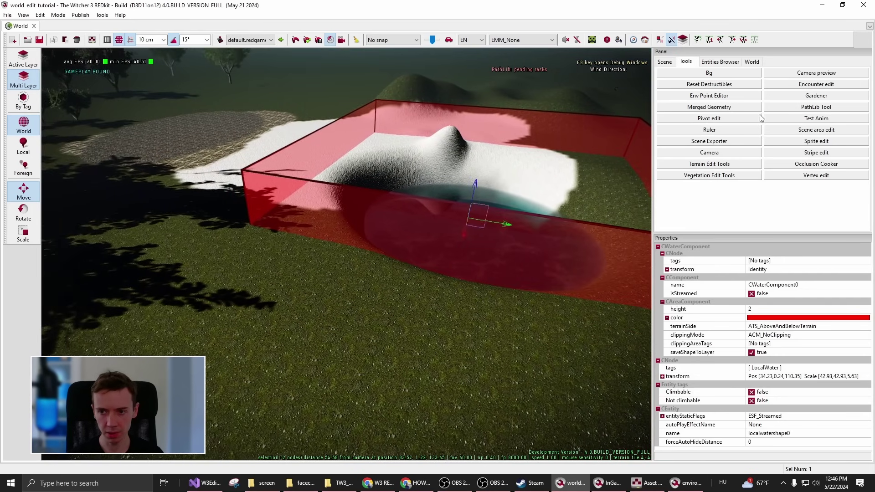
Add a layer named navigation to world_tutorial with the Navigation build tag and the auto-static type
{"action": "left_click", "coordinate": [664, 61]}
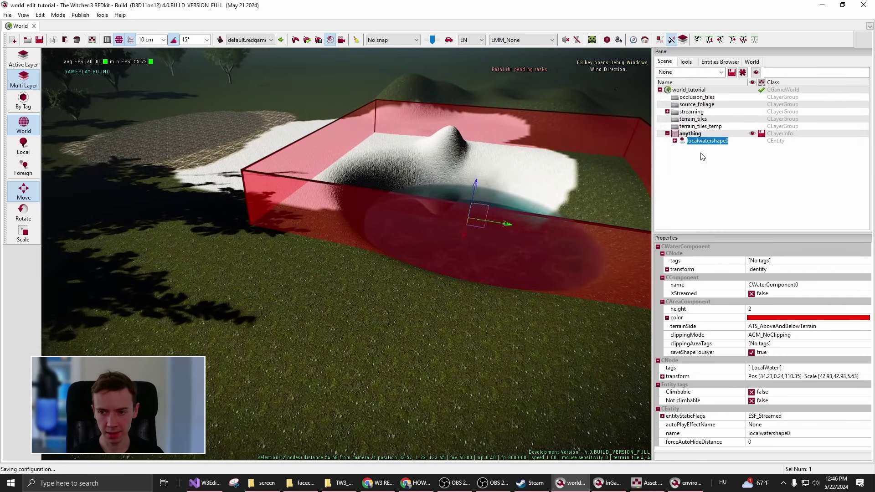
{"action": "left_click", "coordinate": [702, 141]}
{"action": "key", "text": "Escape"}
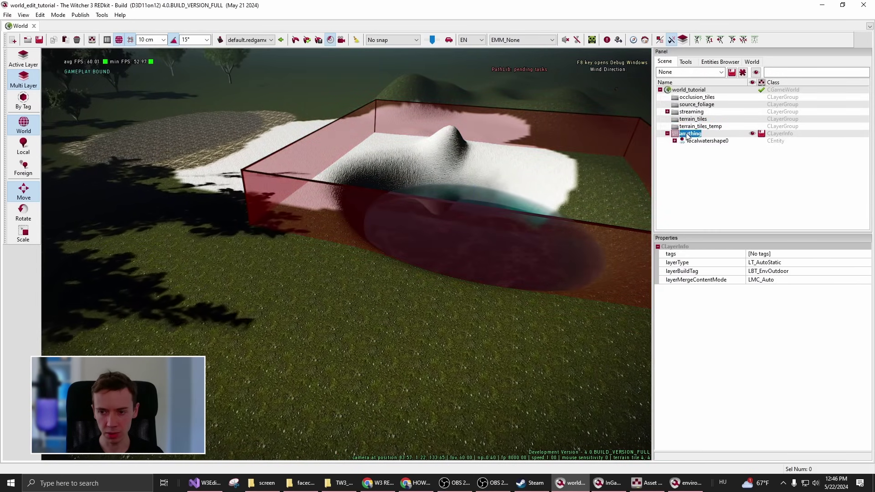
{"action": "left_click", "coordinate": [688, 90]}
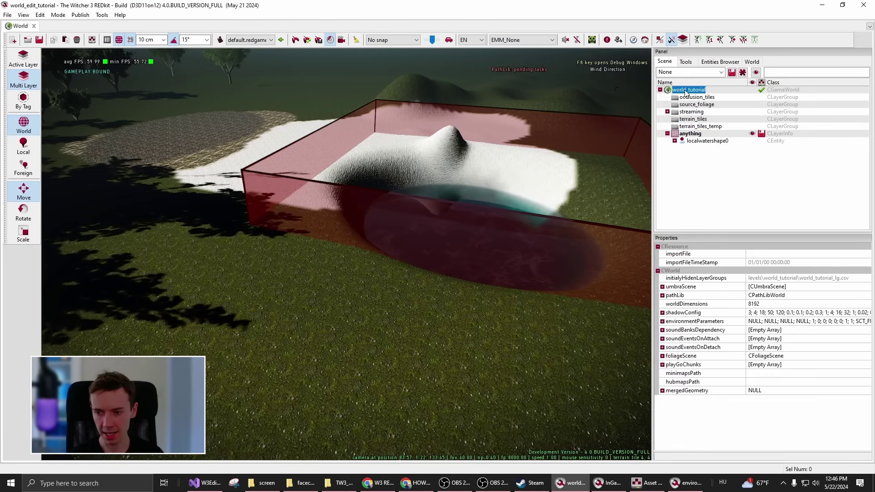
{"action": "right_click", "coordinate": [685, 90]}
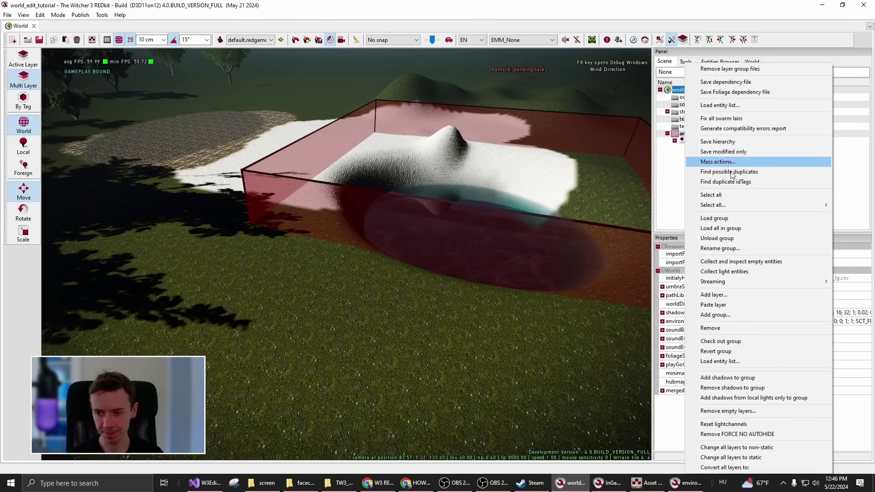
{"action": "left_click", "coordinate": [737, 294]}
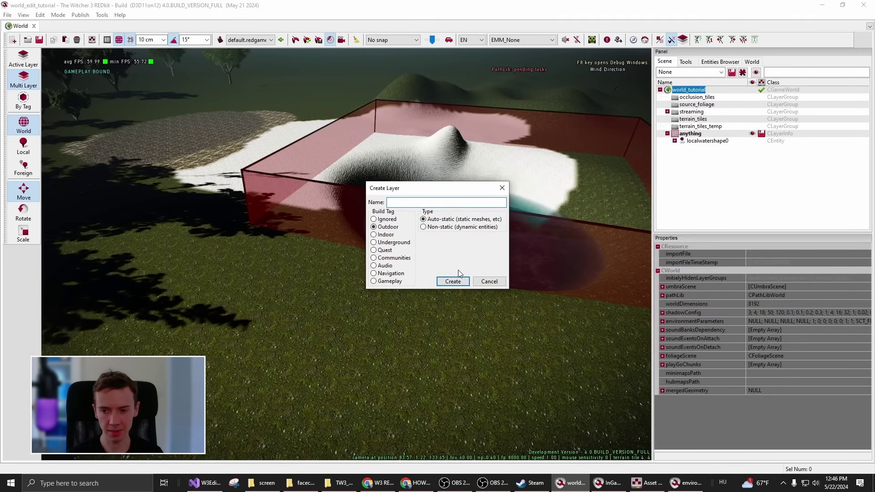
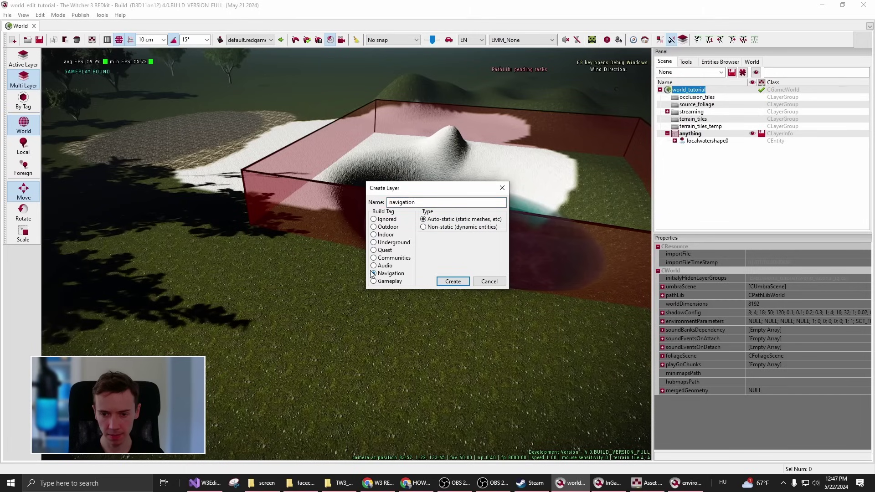
{"action": "left_click", "coordinate": [452, 282]}
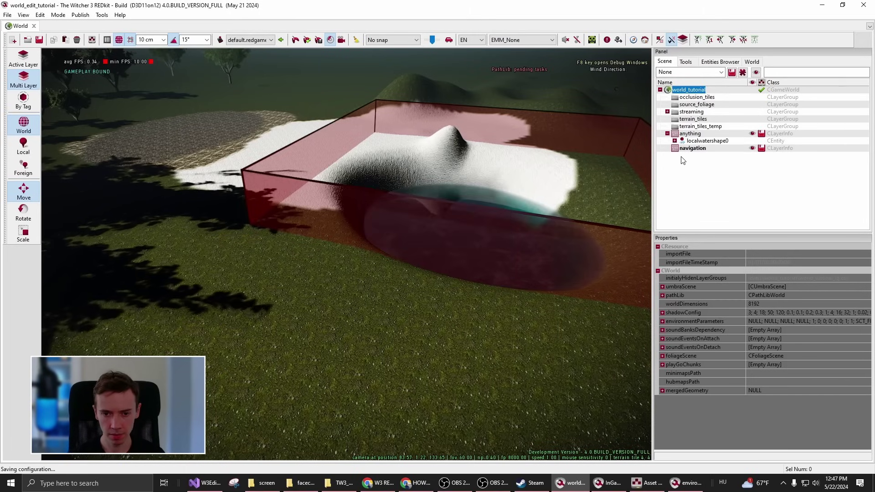
Add a navmesh instance on the open grass beside the water area
{"action": "right_click_drag", "start_coordinate": [401, 328], "coordinate": [368, 333]}
{"action": "right_click", "coordinate": [368, 333]}
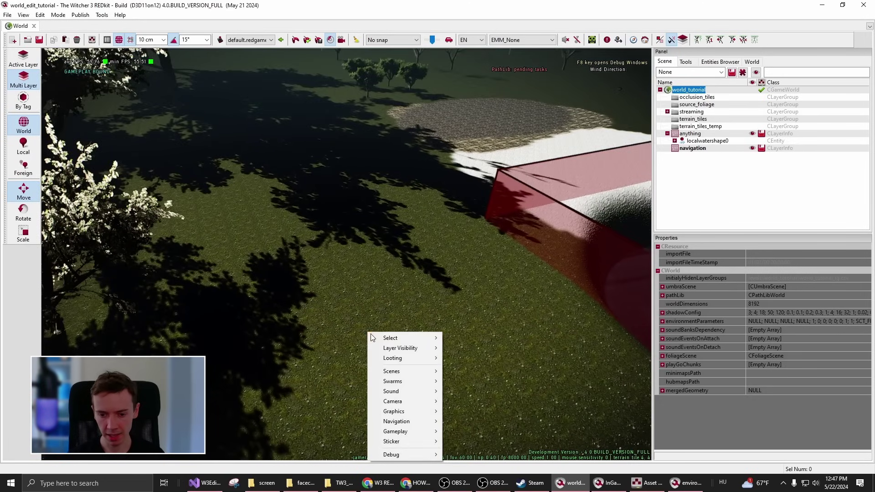
{"action": "mouse_move", "coordinate": [424, 426]}
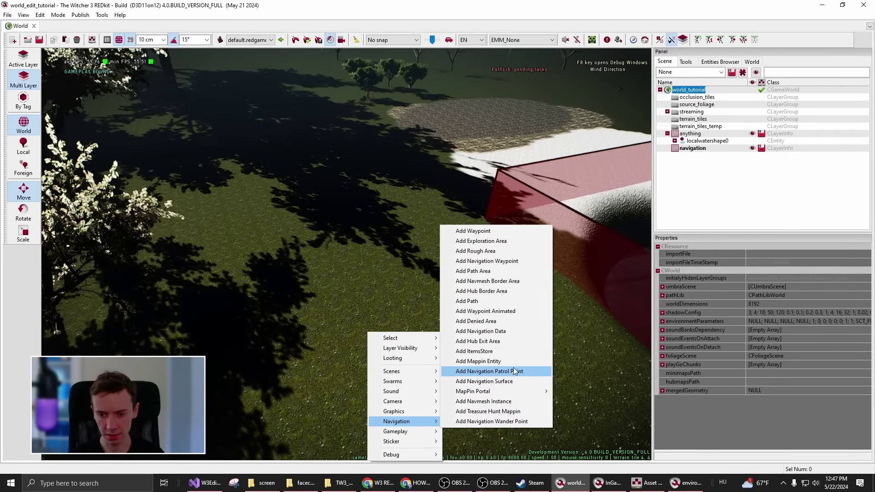
{"action": "left_click", "coordinate": [514, 403]}
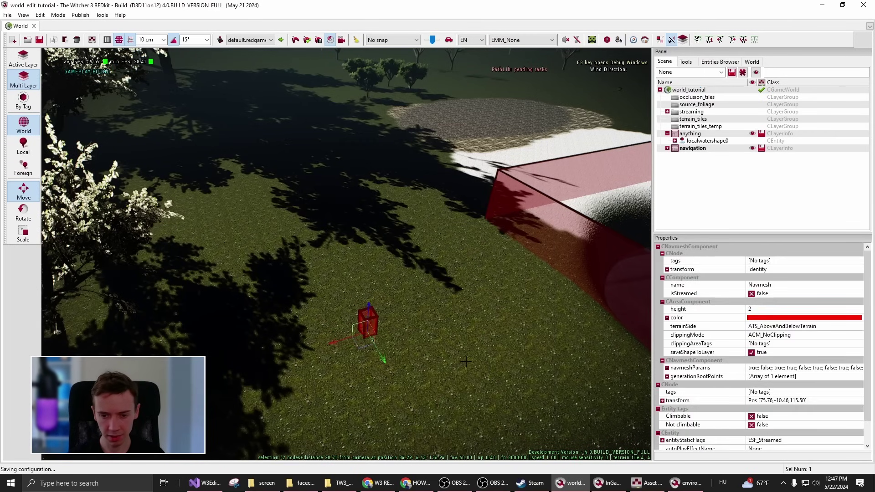
{"action": "right_click_drag", "start_coordinate": [324, 293], "coordinate": [324, 294]}
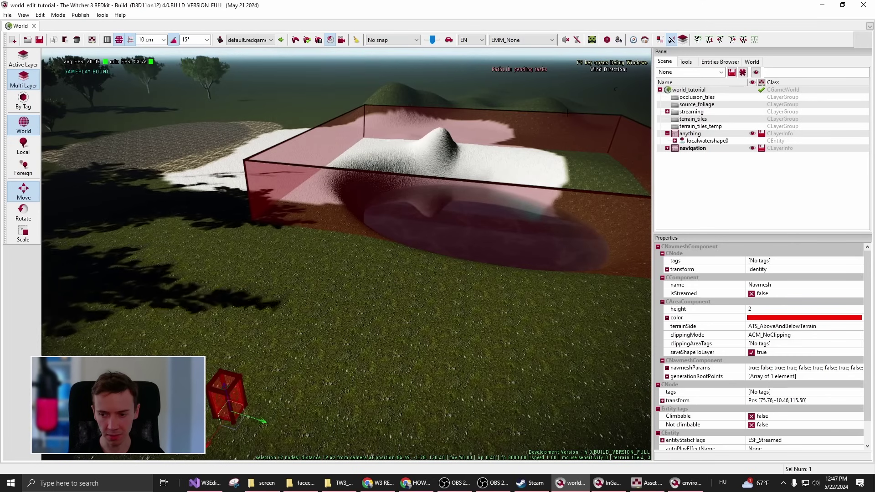
{"action": "key", "text": "f"}
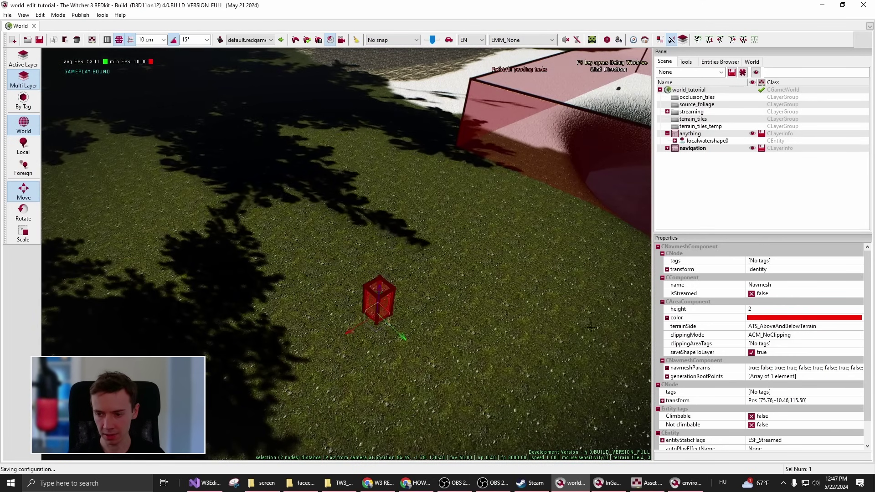
Set the navmesh area's editor color to purple
{"action": "left_click", "coordinate": [787, 319]}
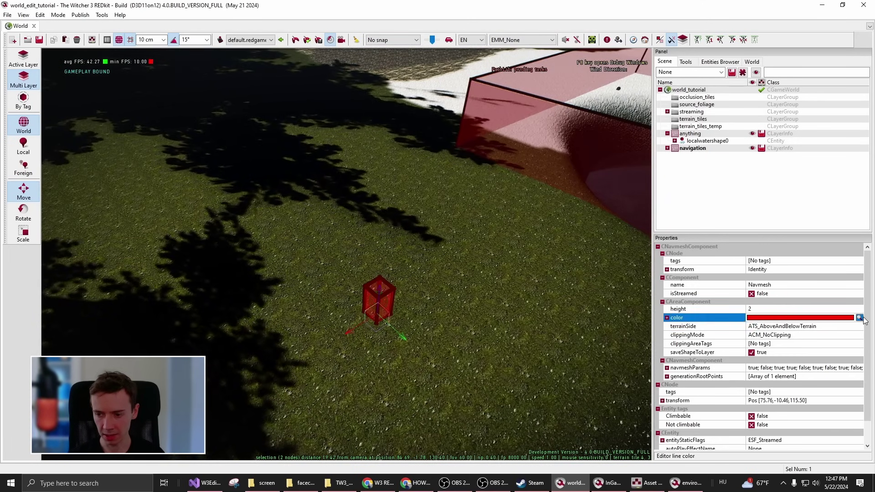
{"action": "left_click", "coordinate": [787, 318]}
{"action": "left_click_drag", "start_coordinate": [811, 321], "coordinate": [801, 340]}
Scale the navmesh area to about 20.48 in length and width and 3.16 in height
{"action": "right_click_drag", "start_coordinate": [454, 304], "coordinate": [379, 319]}
{"action": "key", "text": "space"}
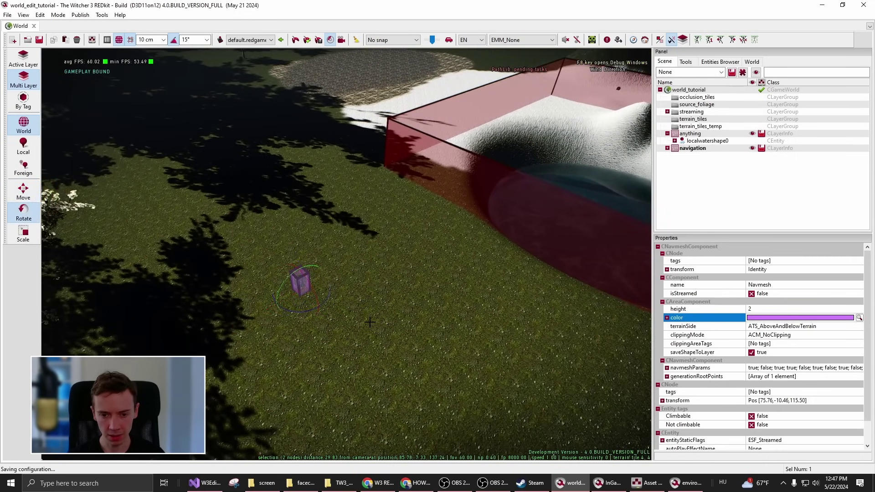
{"action": "key", "text": "space"}
{"action": "left_click_drag", "start_coordinate": [297, 305], "coordinate": [298, 237]}
{"action": "key", "text": "space"}
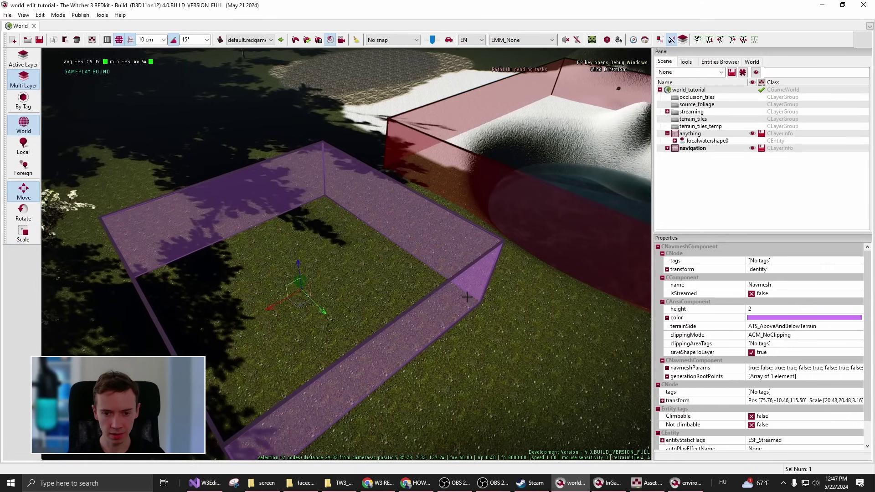
Adjust the navmesh area's vertical position to Z 114.90 so its walls cross the ground surface
{"action": "scroll", "coordinate": [347, 255], "scroll_direction": "up", "scroll_amount": 4}
{"action": "right_click_drag", "start_coordinate": [467, 305], "coordinate": [429, 231]}
{"action": "scroll", "coordinate": [428, 231], "scroll_direction": "down", "scroll_amount": 4}
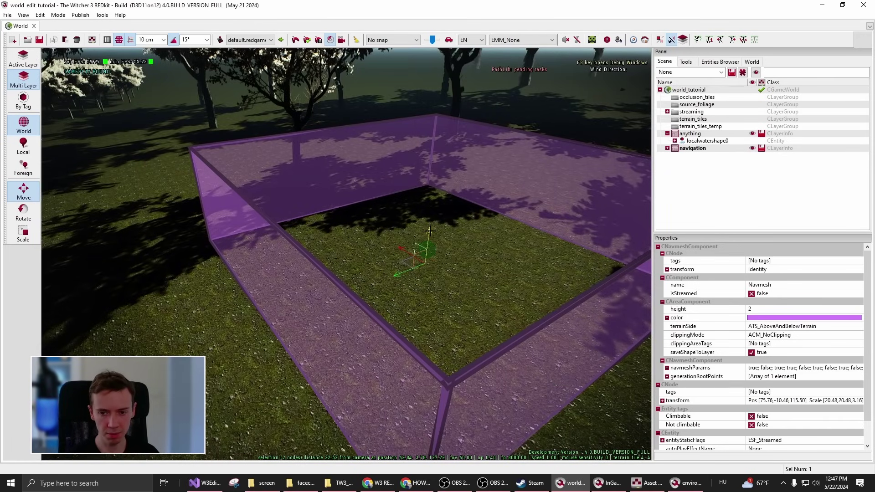
{"action": "left_click_drag", "start_coordinate": [429, 231], "coordinate": [427, 249]}
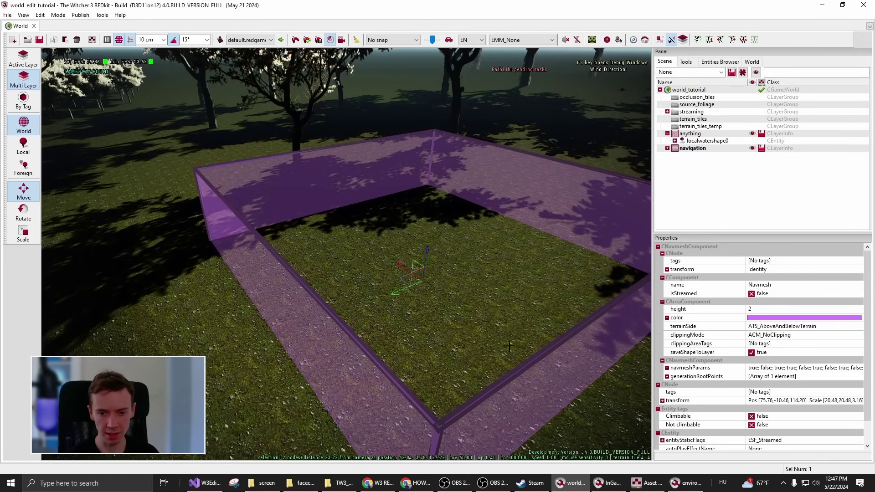
{"action": "right_click_drag", "start_coordinate": [434, 339], "coordinate": [422, 326]}
{"action": "right_click_drag", "start_coordinate": [348, 278], "coordinate": [388, 197]}
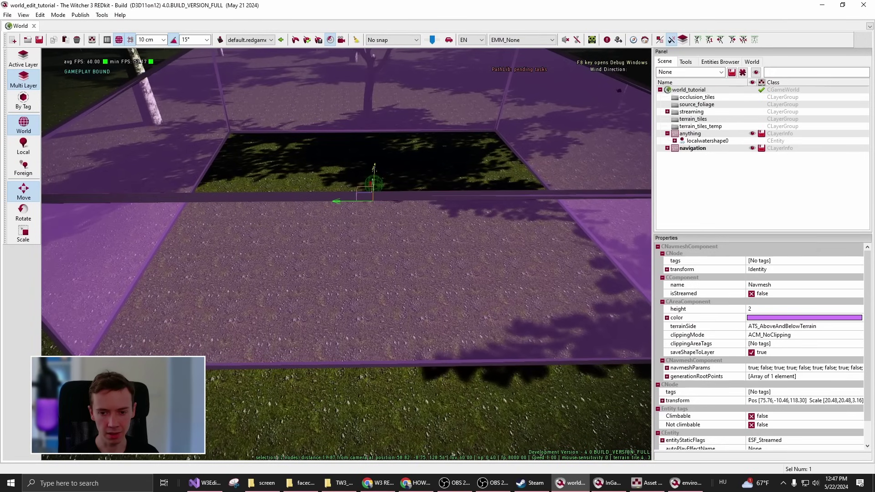
{"action": "mouse_move", "coordinate": [374, 180]}
{"action": "left_mouse_down"}
{"action": "mouse_move", "coordinate": [374, 202]}
{"action": "mouse_move", "coordinate": [373, 185]}
{"action": "left_mouse_up"}
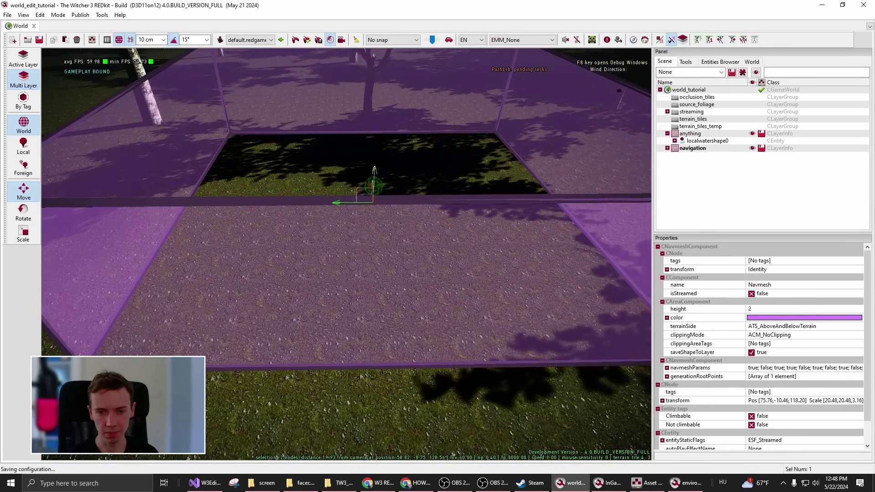
{"action": "right_click_drag", "start_coordinate": [439, 253], "coordinate": [392, 247]}
{"action": "scroll", "coordinate": [429, 262], "scroll_direction": "up", "scroll_amount": 4}
{"action": "scroll", "coordinate": [392, 246], "scroll_direction": "down", "scroll_amount": 4}
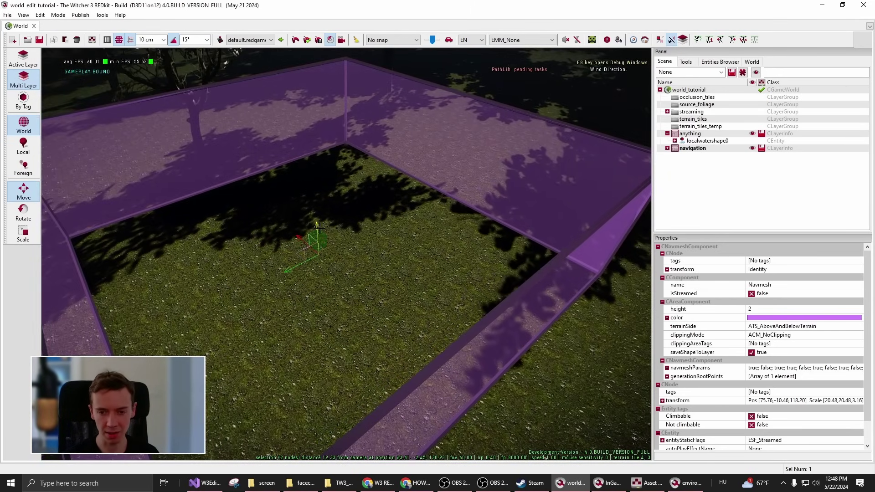
{"action": "left_click_drag", "start_coordinate": [317, 226], "coordinate": [320, 269]}
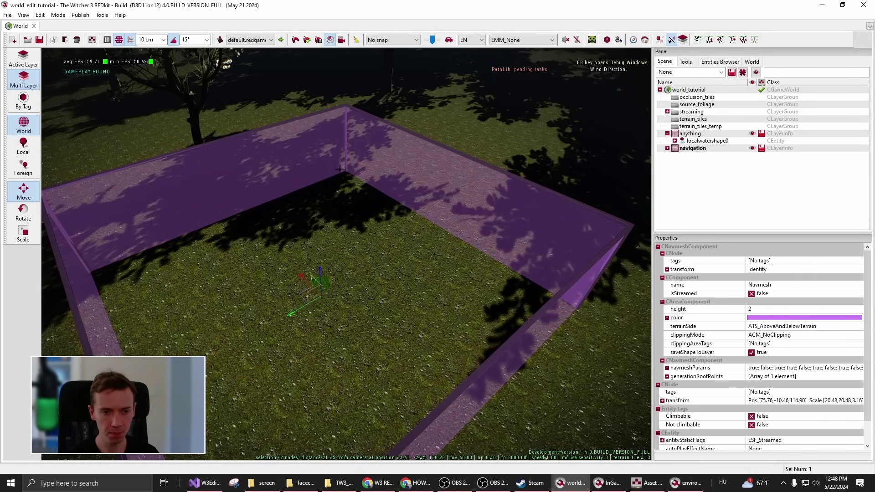
Save the world with its layers and expand the navigation layer in the scene tree
{"action": "left_click", "coordinate": [40, 41]}
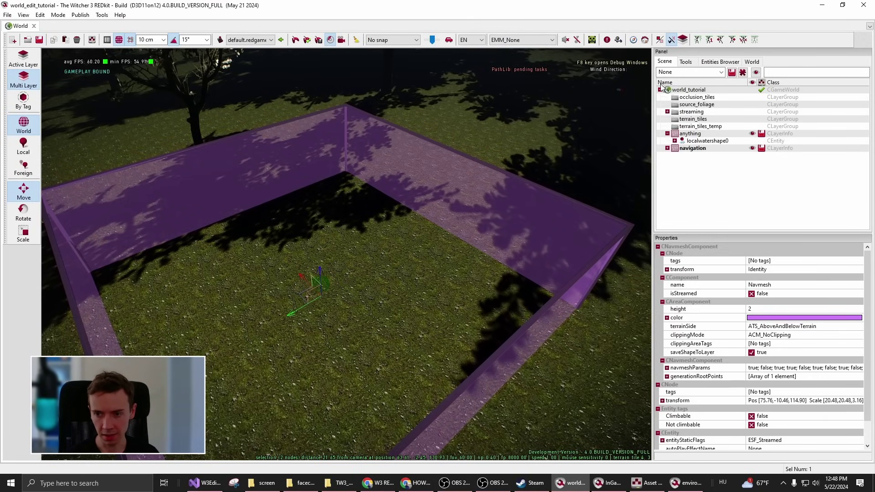
{"action": "left_click", "coordinate": [686, 62]}
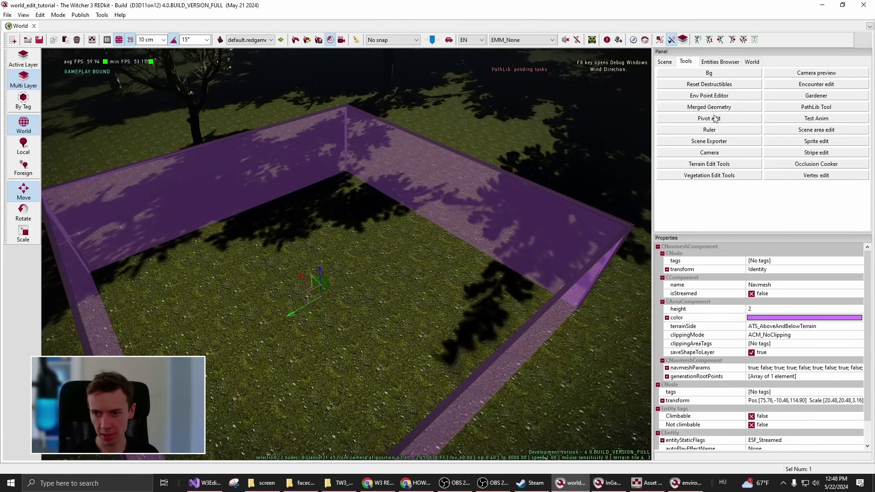
{"action": "left_click", "coordinate": [664, 62]}
{"action": "left_click", "coordinate": [667, 148]}
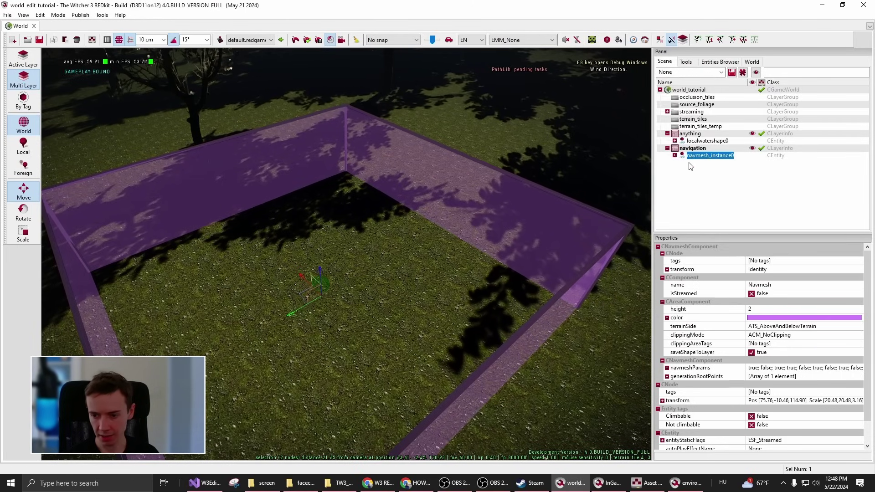
Expand the navmesh generation parameters of navmesh_instance0 and enable useTerrainInGeneration
{"action": "scroll", "coordinate": [693, 367], "scroll_direction": "down", "scroll_amount": 2}
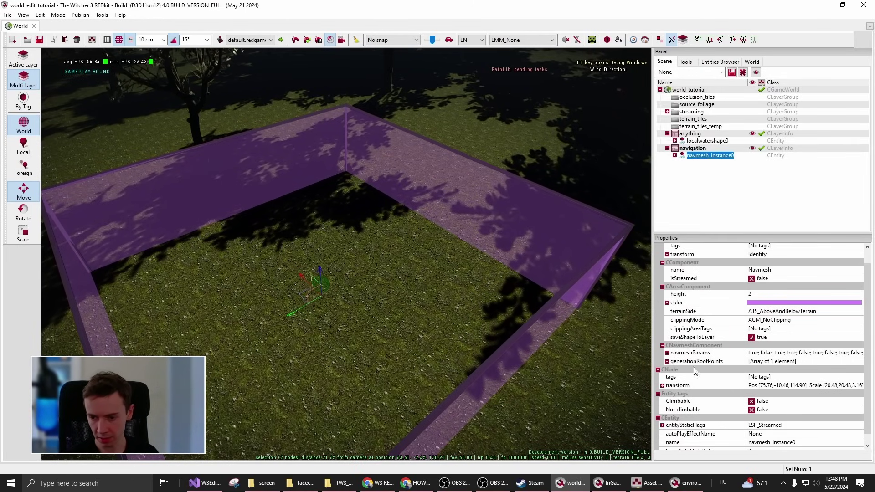
{"action": "scroll", "coordinate": [709, 353], "scroll_direction": "up", "scroll_amount": 2}
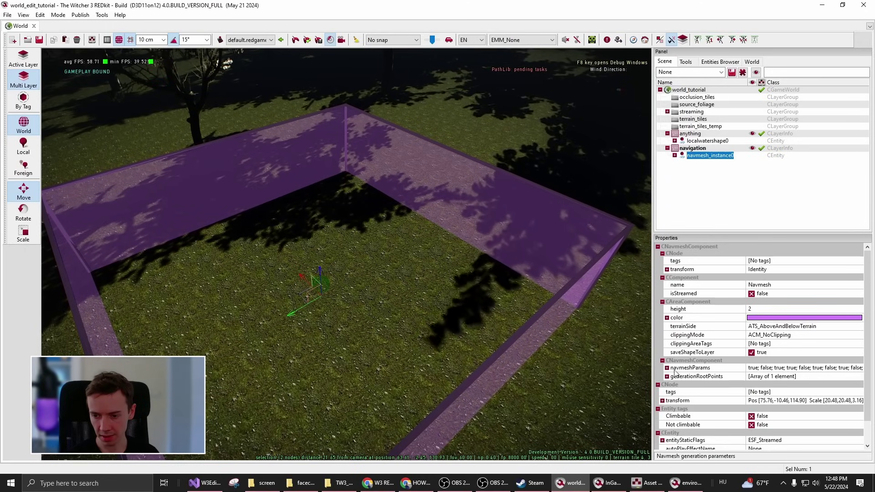
{"action": "double_click", "coordinate": [690, 368]}
{"action": "scroll", "coordinate": [715, 394], "scroll_direction": "down", "scroll_amount": 3}
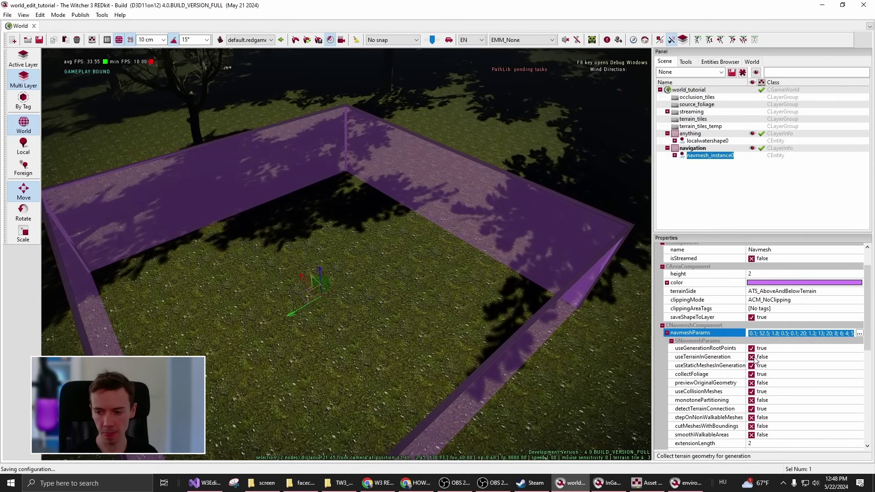
{"action": "left_click", "coordinate": [752, 357]}
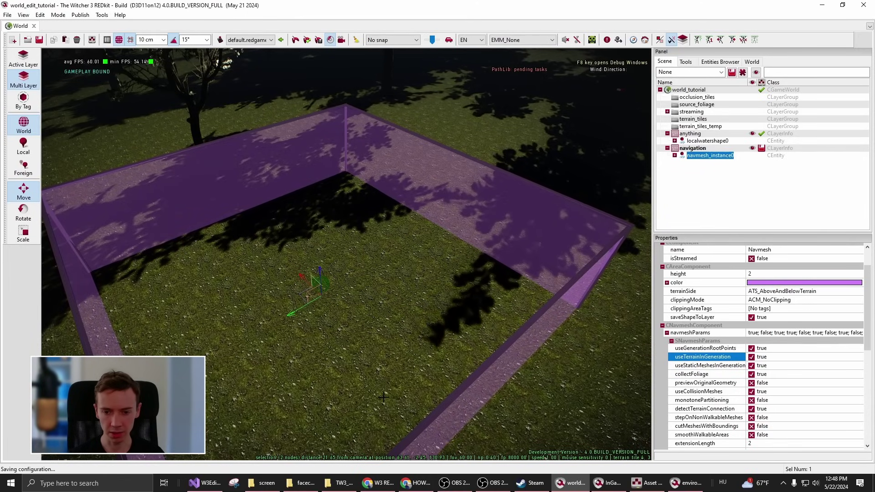
Generate the navmesh for navmesh_instance0 in the navigation layer
{"action": "right_click_drag", "start_coordinate": [434, 327], "coordinate": [415, 242]}
{"action": "scroll", "coordinate": [278, 175], "scroll_direction": "up", "scroll_amount": 3}
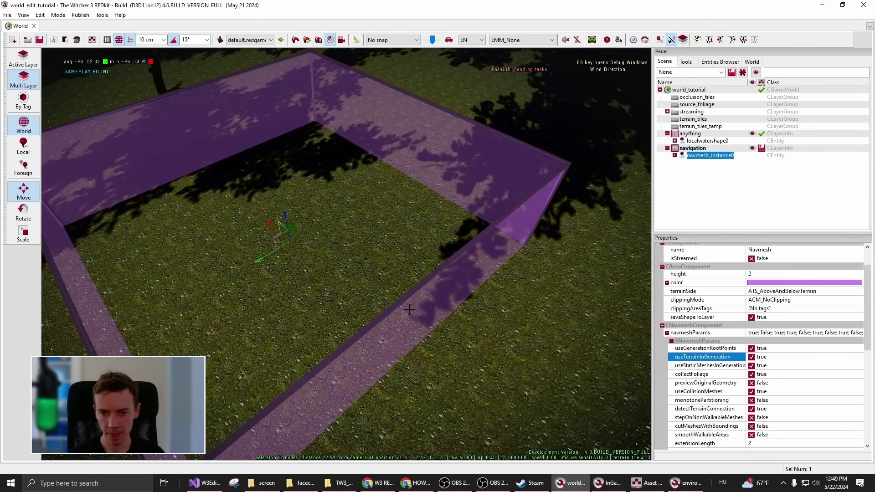
{"action": "right_click_drag", "start_coordinate": [114, 215], "coordinate": [358, 250]}
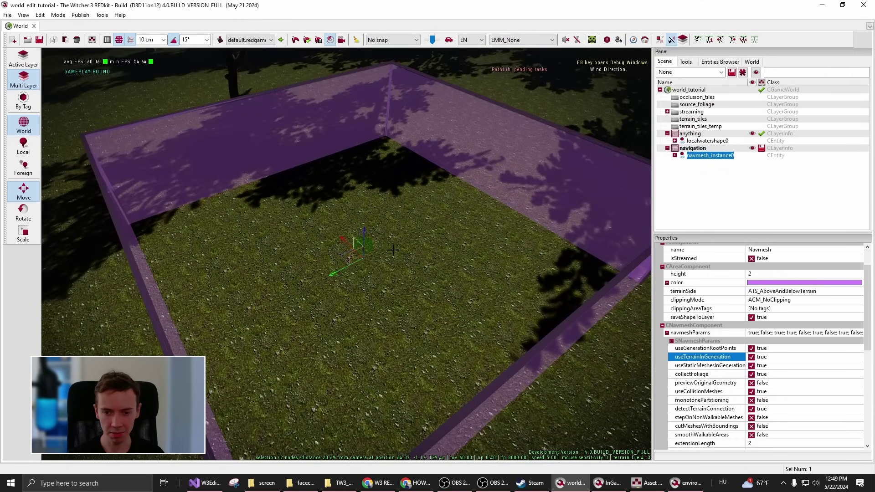
{"action": "right_click", "coordinate": [365, 250]}
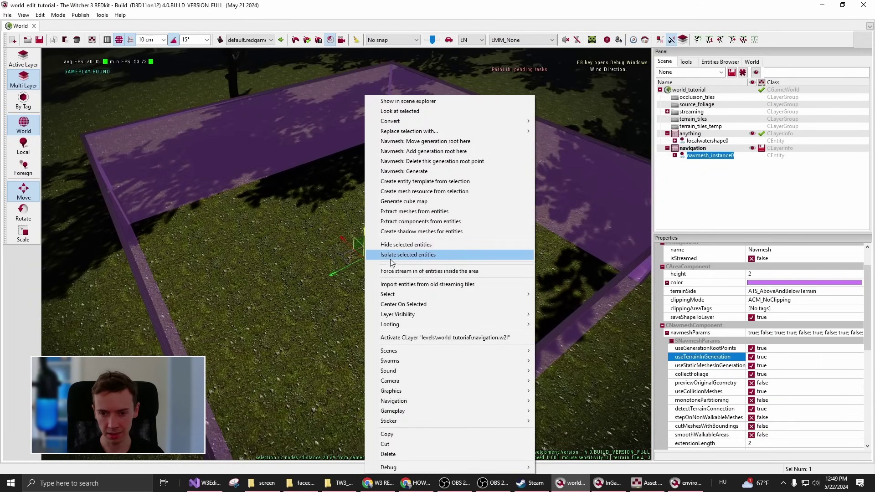
{"action": "right_click", "coordinate": [700, 159]}
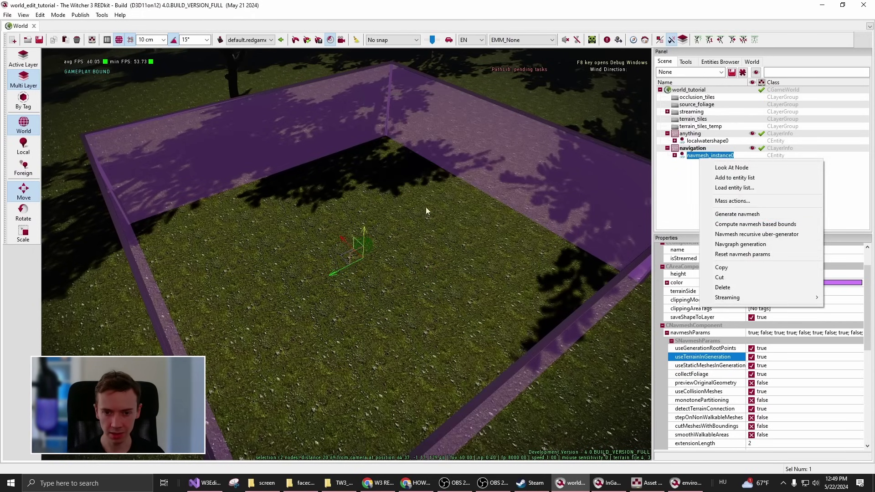
{"action": "right_click_drag", "start_coordinate": [237, 117], "coordinate": [349, 106]}
{"action": "right_click", "coordinate": [348, 106]}
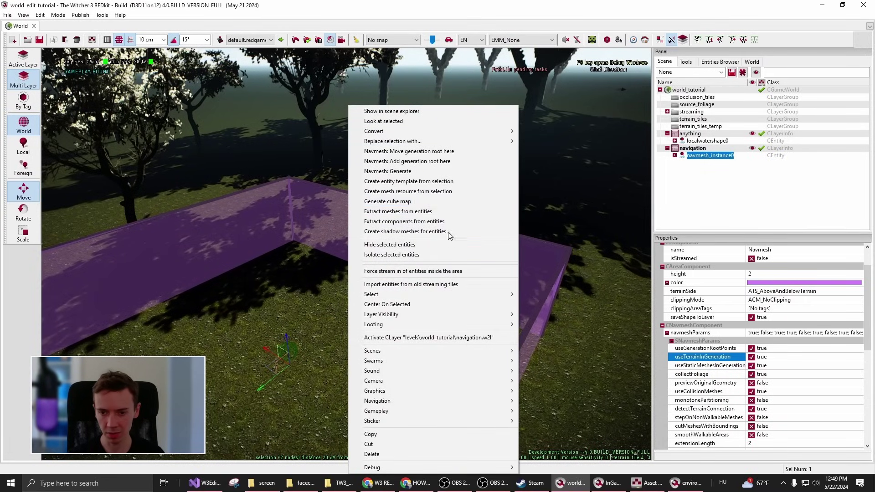
{"action": "right_click", "coordinate": [708, 160]}
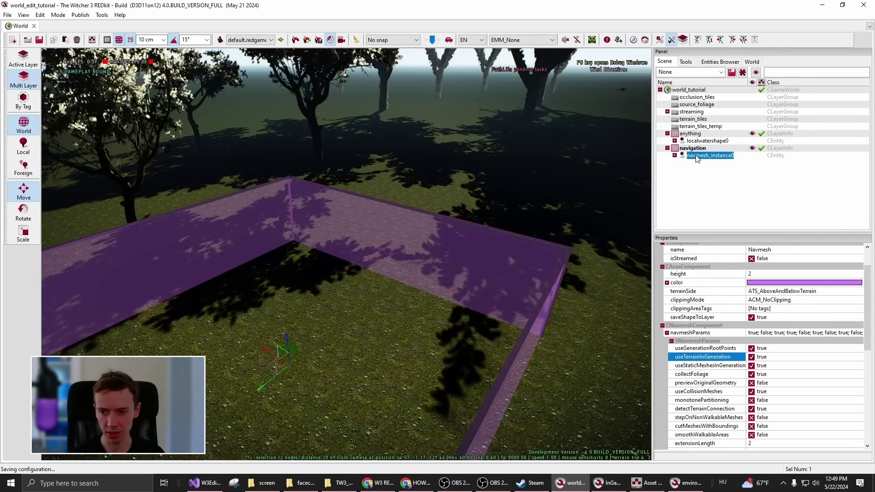
{"action": "right_click", "coordinate": [706, 156]}
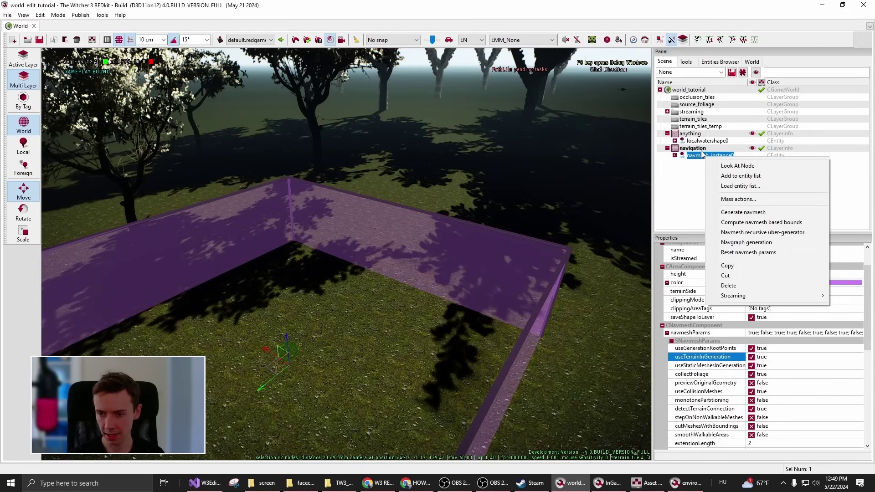
{"action": "left_click", "coordinate": [743, 213]}
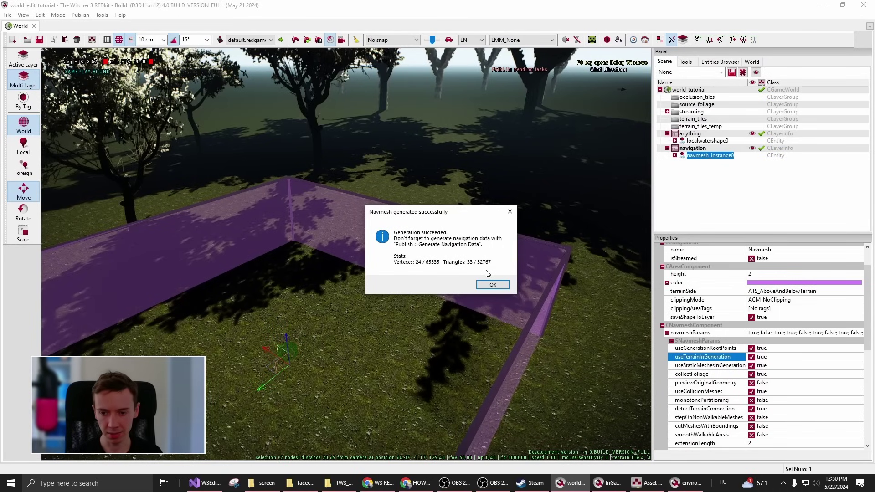
{"action": "left_click", "coordinate": [493, 285]}
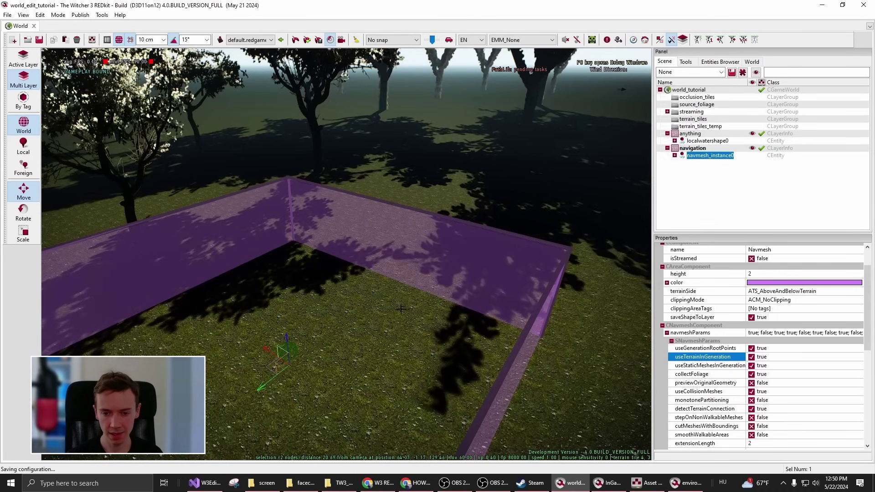
Turn on NavMesh display in the editor's debug options and save the settings
{"action": "right_click_drag", "start_coordinate": [496, 289], "coordinate": [495, 265]}
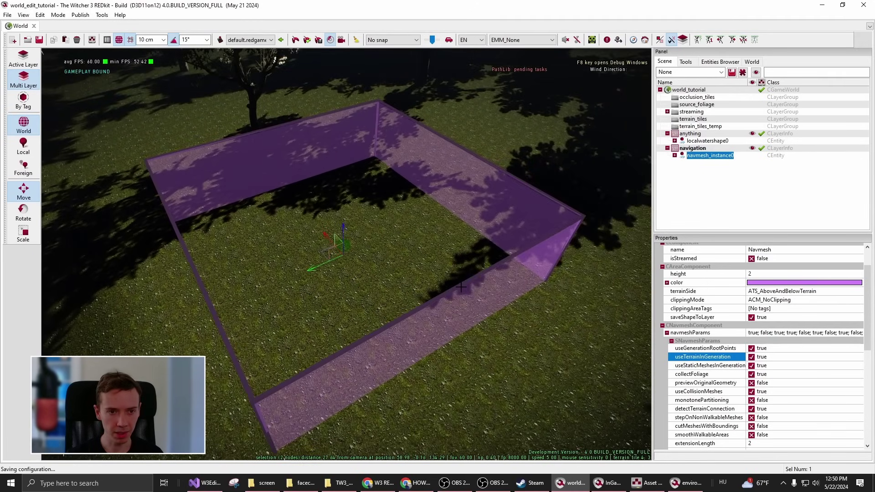
{"action": "left_click", "coordinate": [24, 15]}
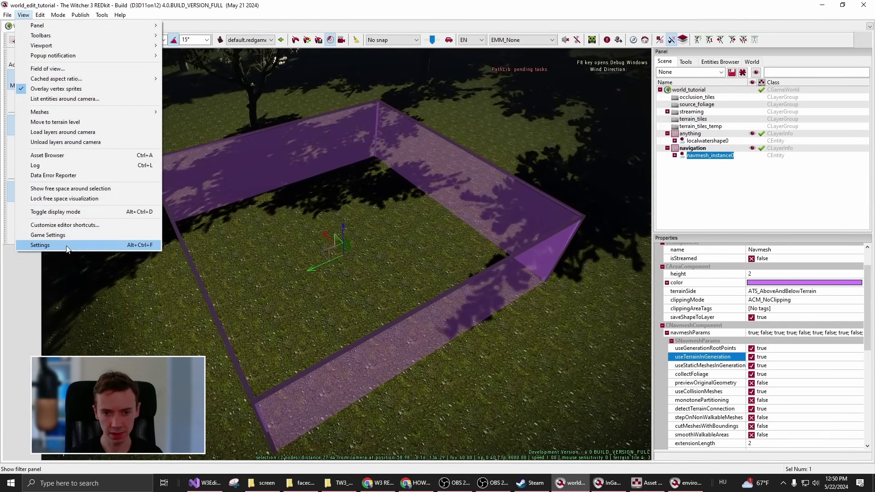
{"action": "left_click", "coordinate": [54, 245]}
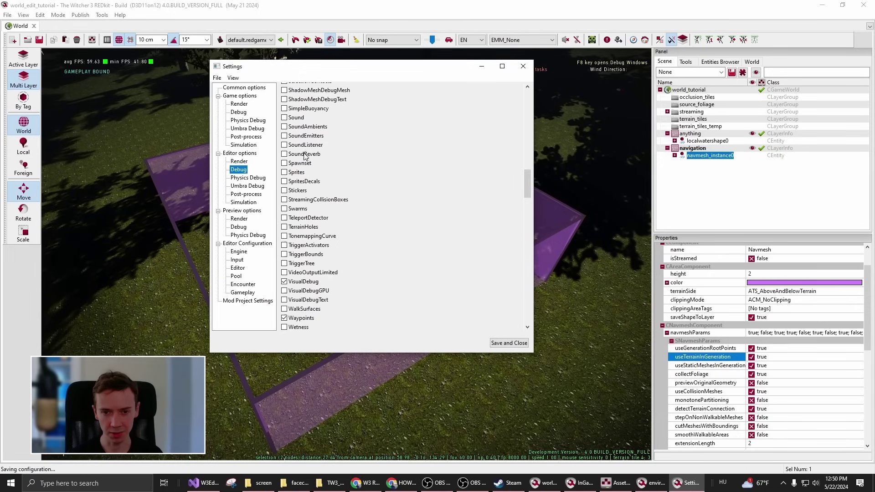
{"action": "scroll", "coordinate": [305, 157], "scroll_direction": "up", "scroll_amount": 10}
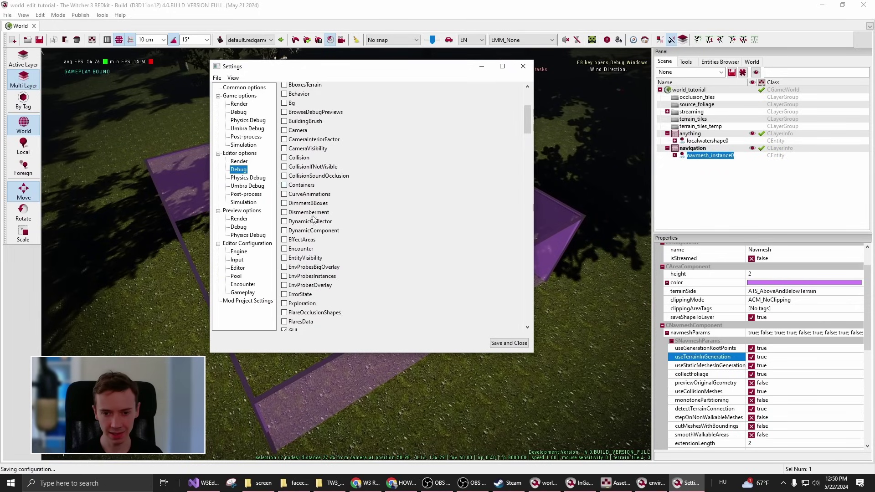
{"action": "scroll", "coordinate": [314, 219], "scroll_direction": "up", "scroll_amount": 5}
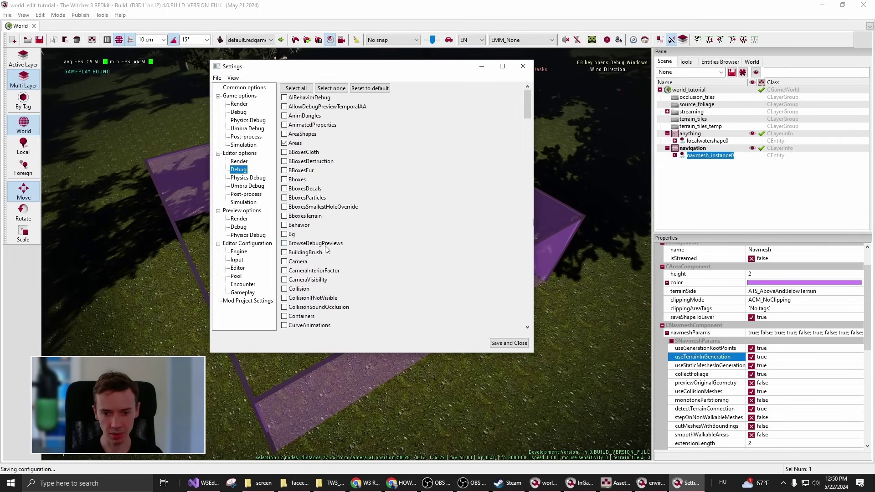
{"action": "scroll", "coordinate": [313, 286], "scroll_direction": "down", "scroll_amount": 6}
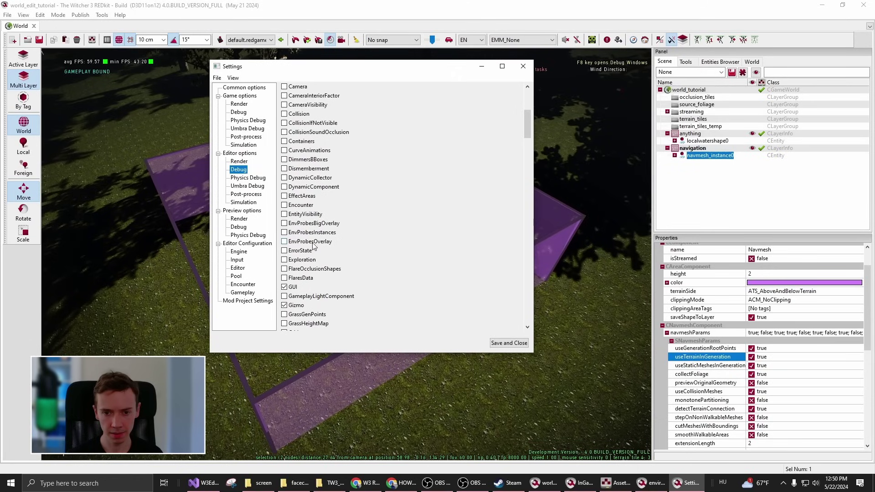
{"action": "scroll", "coordinate": [313, 246], "scroll_direction": "up", "scroll_amount": 6}
{"action": "scroll", "coordinate": [317, 256], "scroll_direction": "down", "scroll_amount": 15}
{"action": "scroll", "coordinate": [315, 255], "scroll_direction": "down", "scroll_amount": 8}
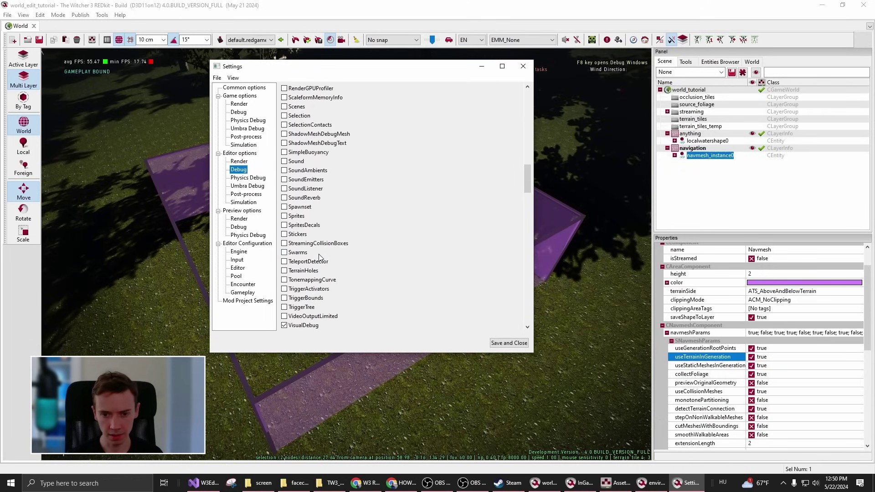
{"action": "scroll", "coordinate": [300, 246], "scroll_direction": "up", "scroll_amount": 8}
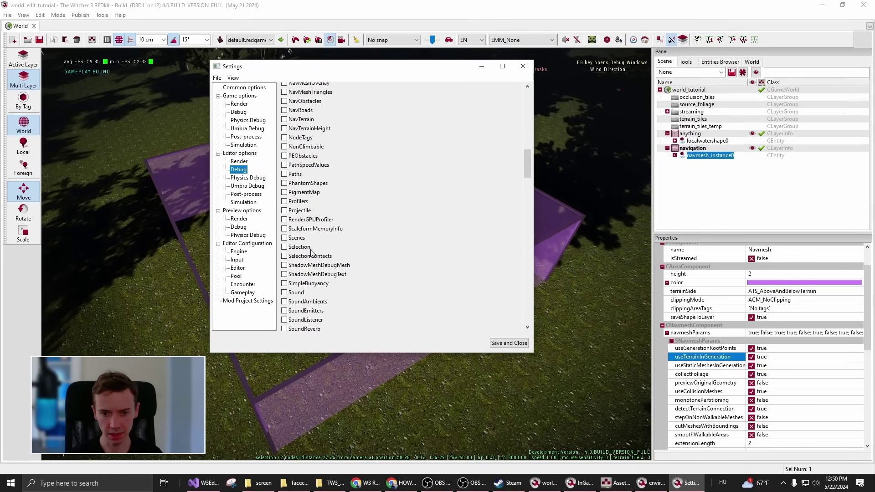
{"action": "scroll", "coordinate": [319, 276], "scroll_direction": "up", "scroll_amount": 5}
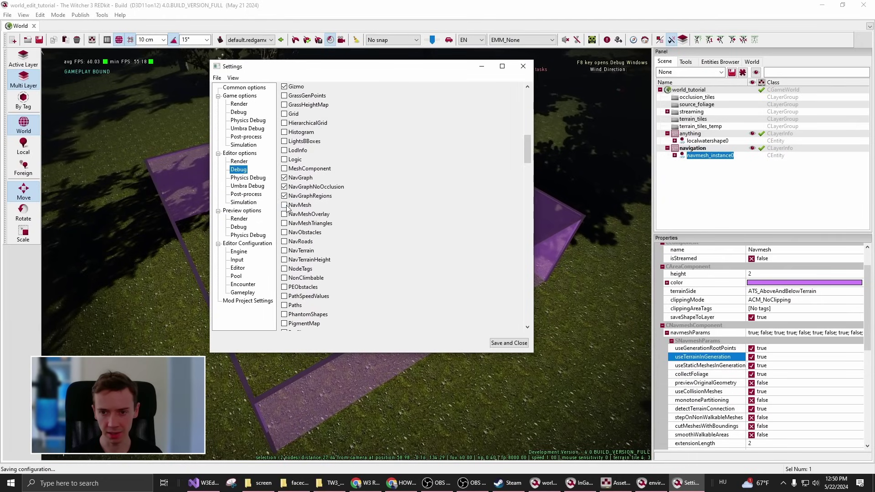
{"action": "left_click", "coordinate": [294, 206]}
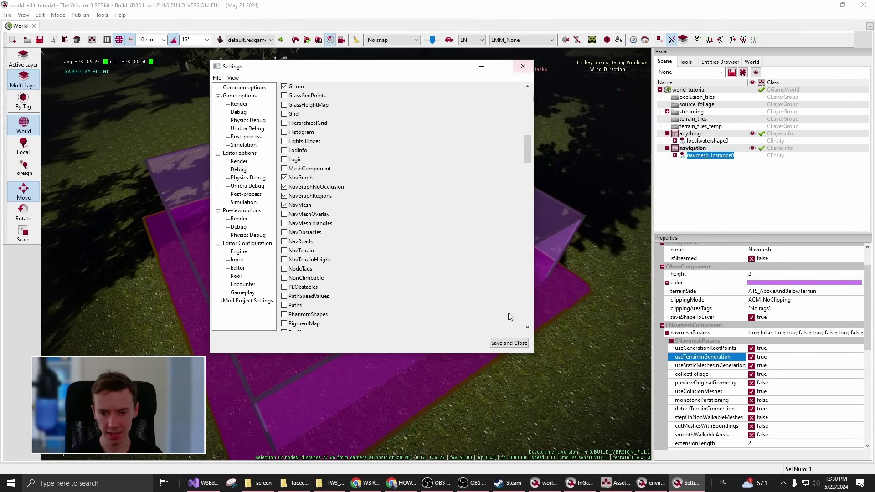
{"action": "left_click", "coordinate": [509, 343]}
Inspect the navmesh overlay around the area, and generate the world's navigation data
{"action": "right_click_drag", "start_coordinate": [208, 332], "coordinate": [358, 247]}
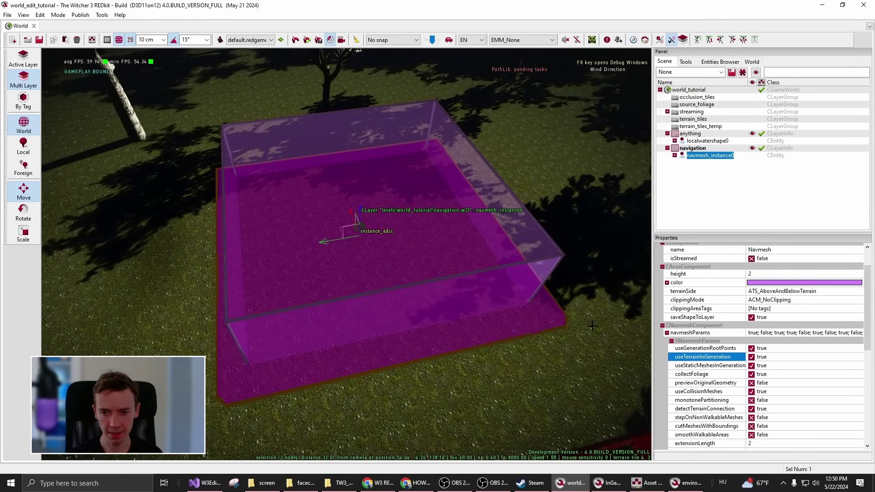
{"action": "scroll", "coordinate": [455, 216], "scroll_direction": "up", "scroll_amount": 5}
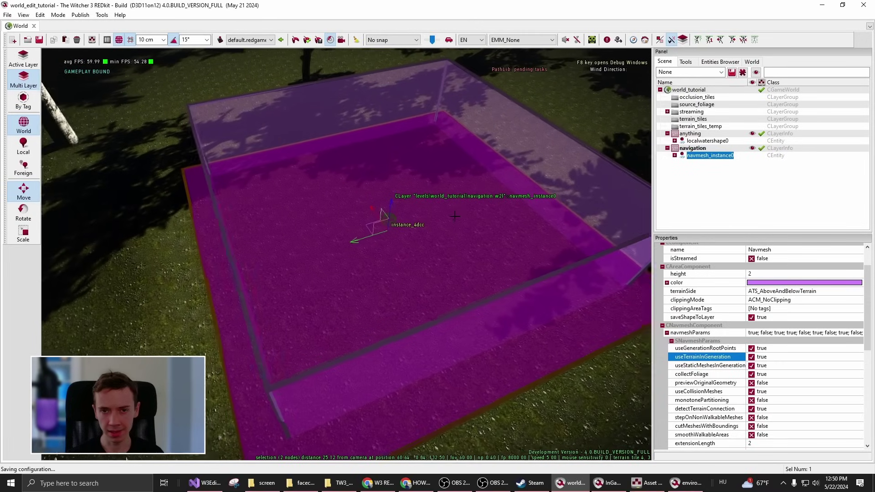
{"action": "right_click_drag", "start_coordinate": [455, 216], "coordinate": [484, 220]}
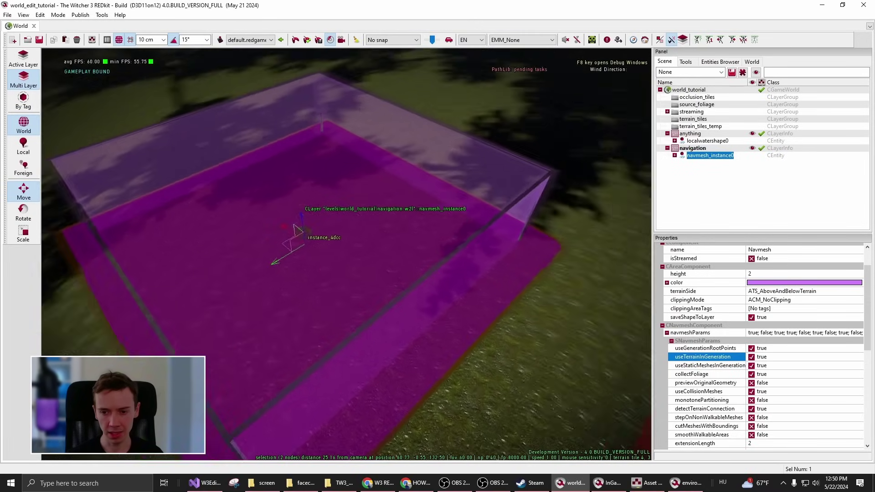
{"action": "right_click_drag", "start_coordinate": [317, 207], "coordinate": [317, 207]}
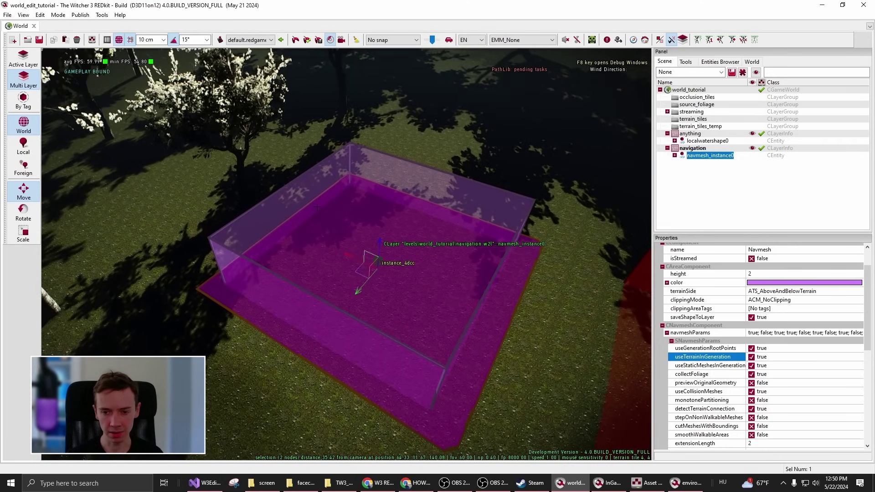
{"action": "scroll", "coordinate": [317, 208], "scroll_direction": "up", "scroll_amount": 5}
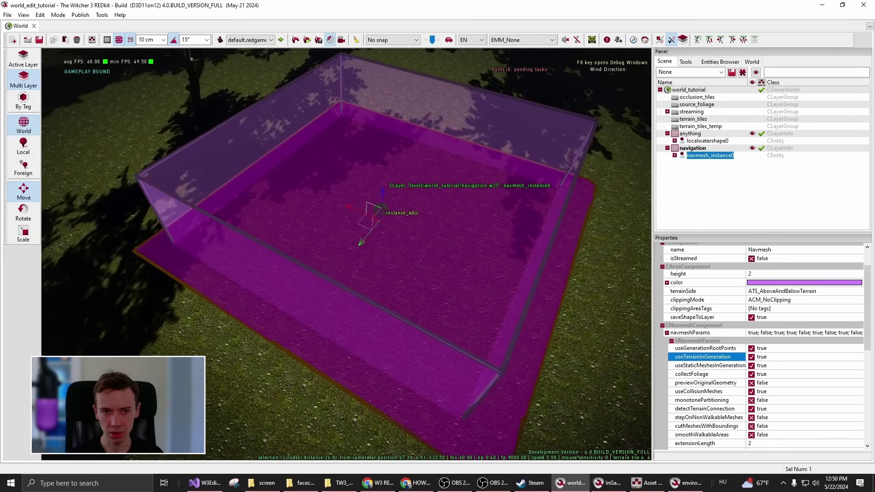
{"action": "right_click_drag", "start_coordinate": [279, 175], "coordinate": [281, 176]}
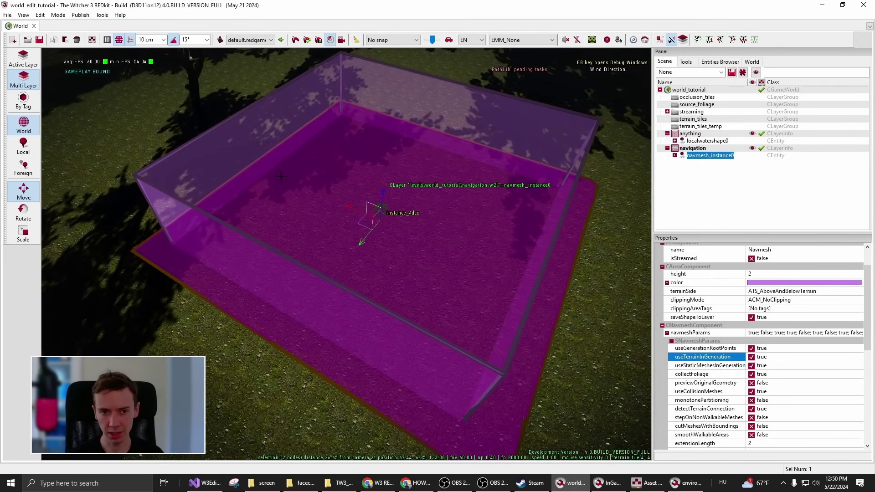
{"action": "left_click", "coordinate": [80, 15]}
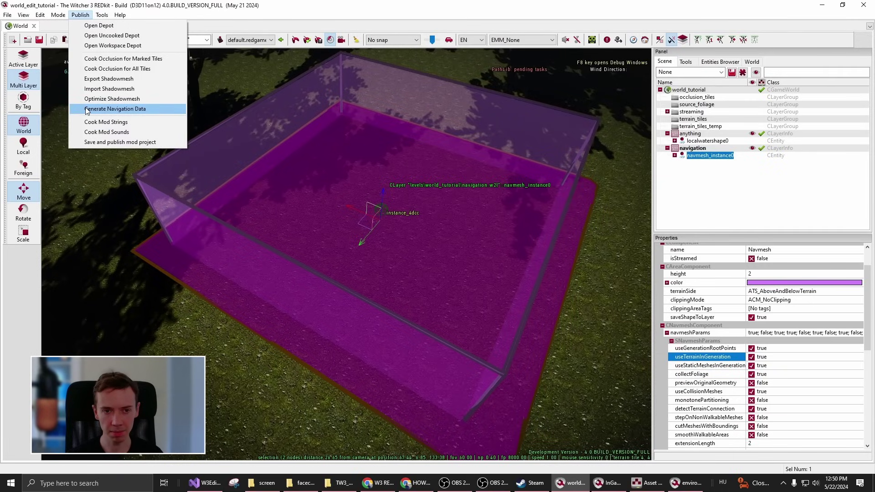
{"action": "left_click", "coordinate": [141, 110]}
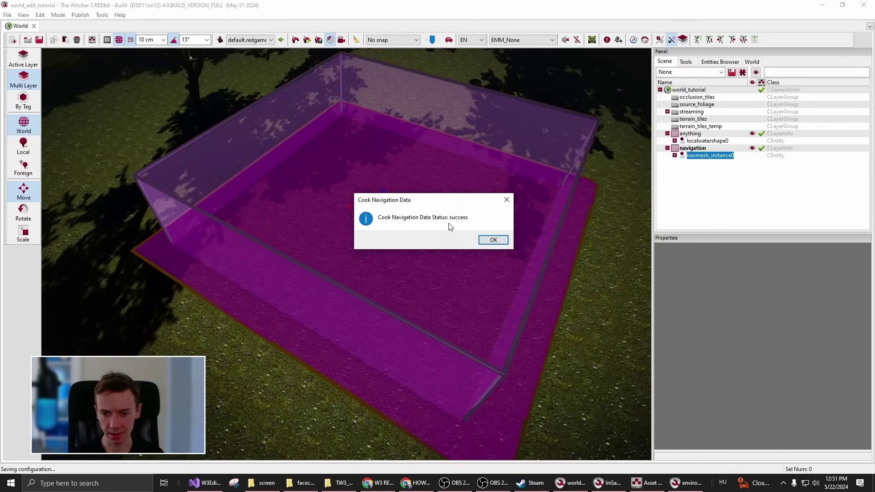
{"action": "left_click", "coordinate": [494, 240]}
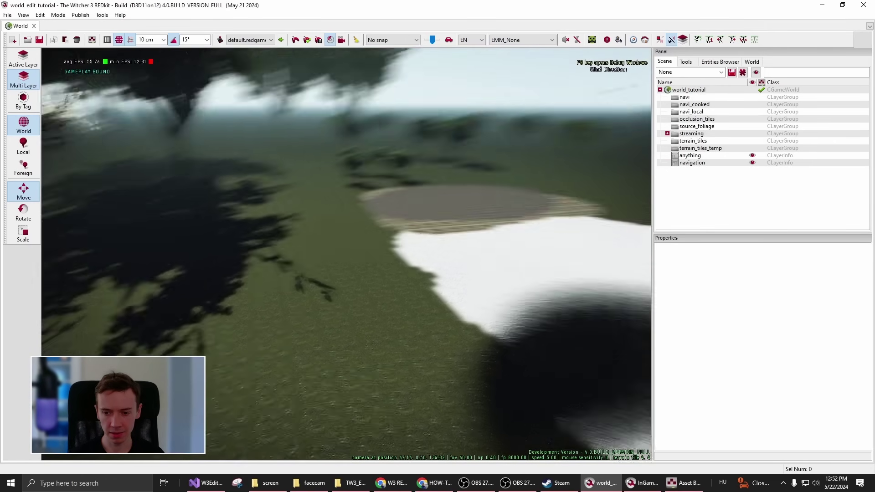
Save the world and select the world_tutorial root in the scene tree
{"action": "right_click_drag", "start_coordinate": [406, 221], "coordinate": [449, 286]}
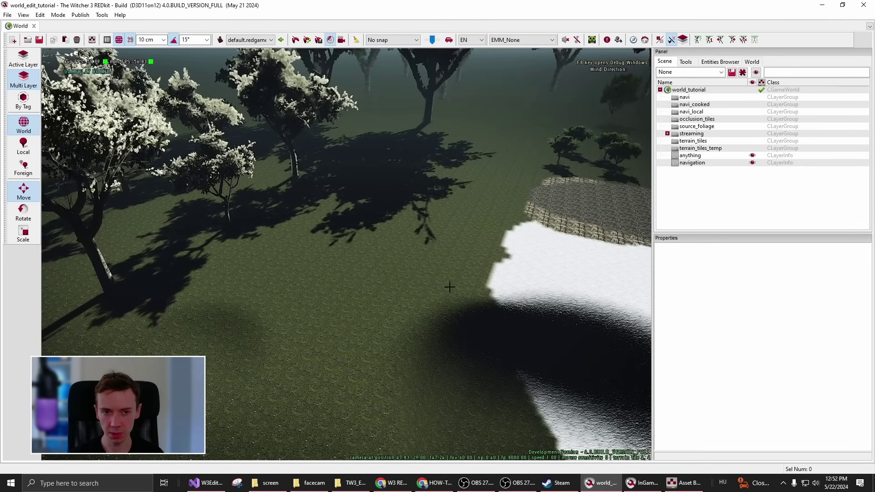
{"action": "left_click", "coordinate": [39, 39]}
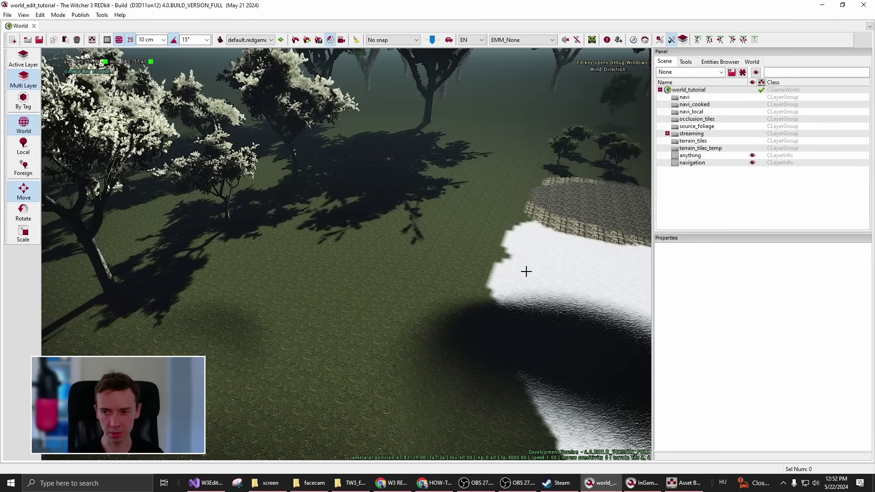
{"action": "left_click", "coordinate": [687, 91]}
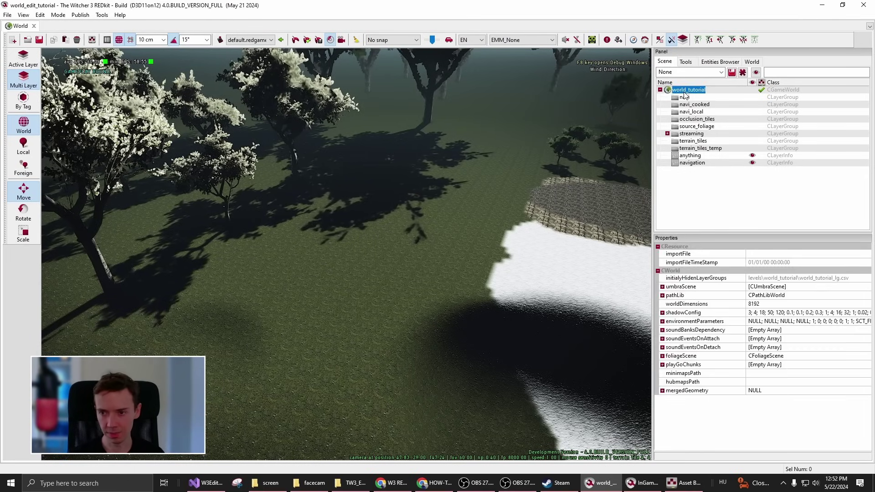
Load all layers under the world_tutorial root and inspect the water area and the navigation area in the viewport
{"action": "right_click", "coordinate": [696, 96]}
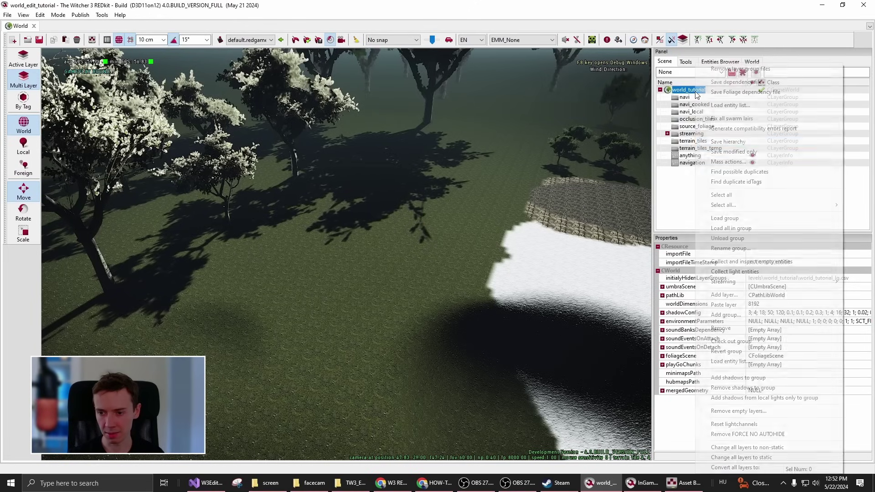
{"action": "left_click", "coordinate": [731, 228]}
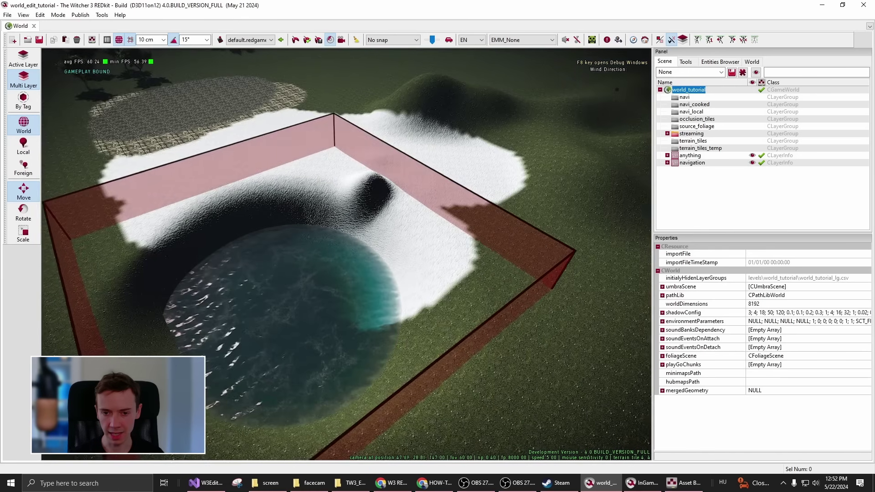
{"action": "right_click_drag", "start_coordinate": [346, 255], "coordinate": [324, 246]}
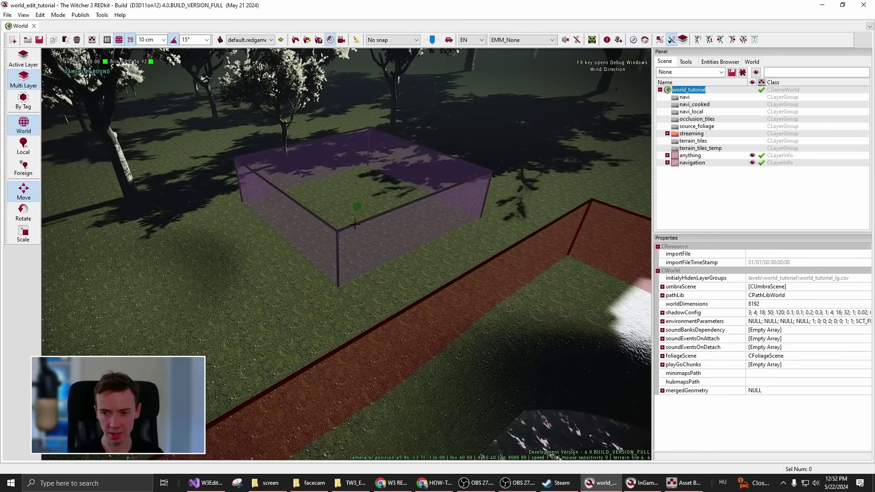
{"action": "right_click_drag", "start_coordinate": [329, 209], "coordinate": [326, 205]}
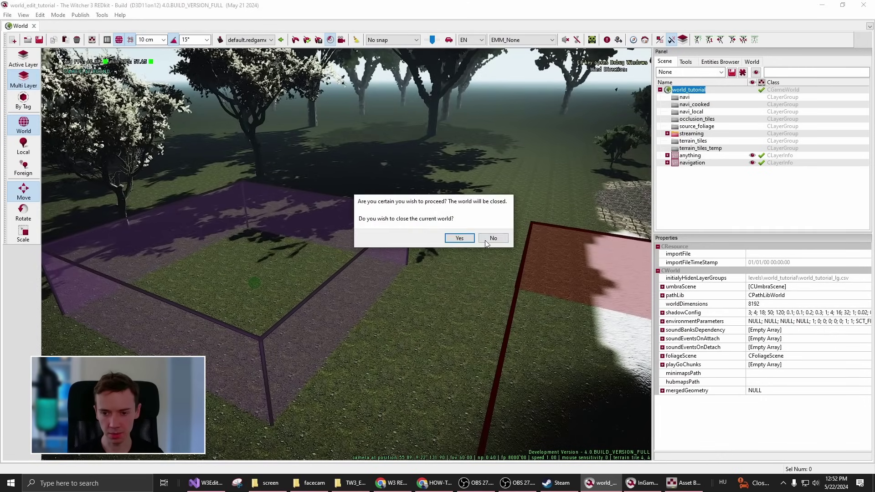
Close the current world and bring up the Asset Browser
{"action": "left_click", "coordinate": [459, 238]}
{"action": "left_click", "coordinate": [7, 16]}
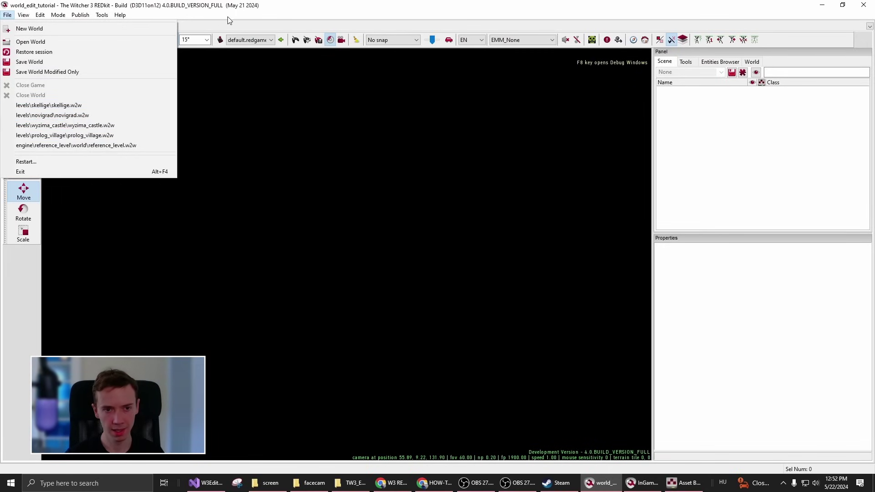
{"action": "left_click", "coordinate": [130, 115]}
{"action": "left_click", "coordinate": [92, 41]}
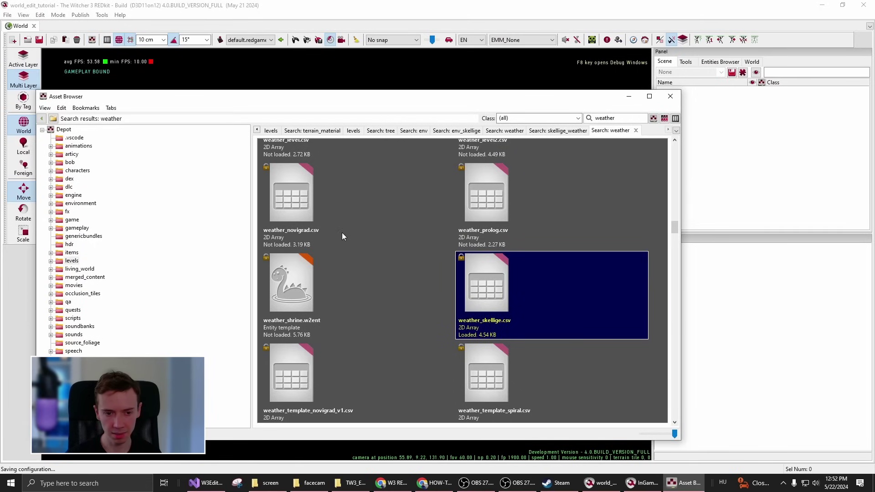
Reopen world_tutorial.w2w from the levels\world_tutorial depot folder and select the world's root in the scene tree
{"action": "left_click", "coordinate": [68, 262]}
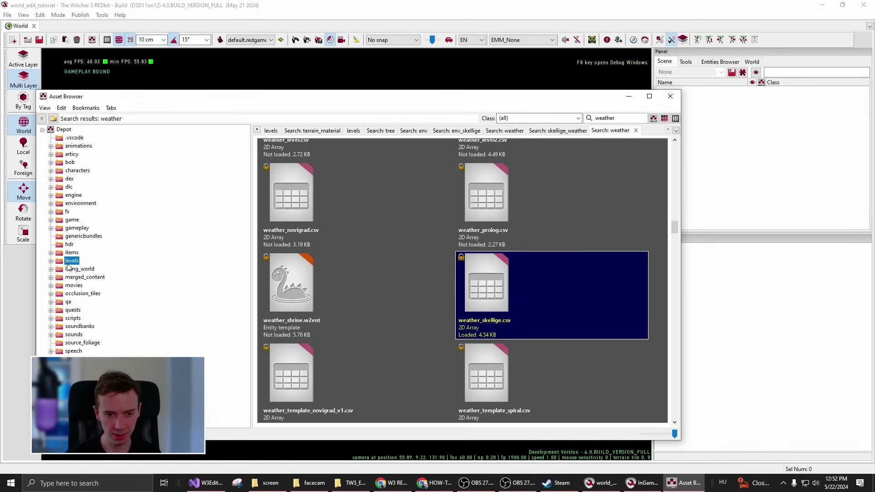
{"action": "left_click", "coordinate": [51, 262]}
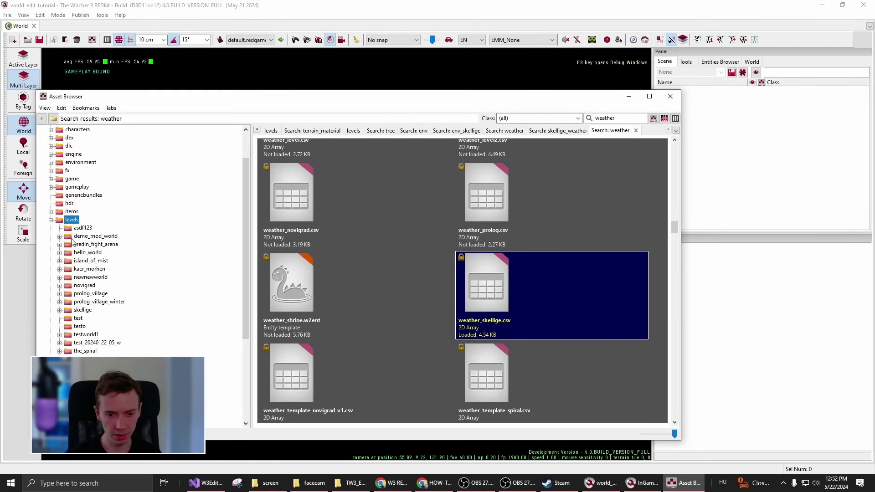
{"action": "scroll", "coordinate": [87, 319], "scroll_direction": "down", "scroll_amount": 3}
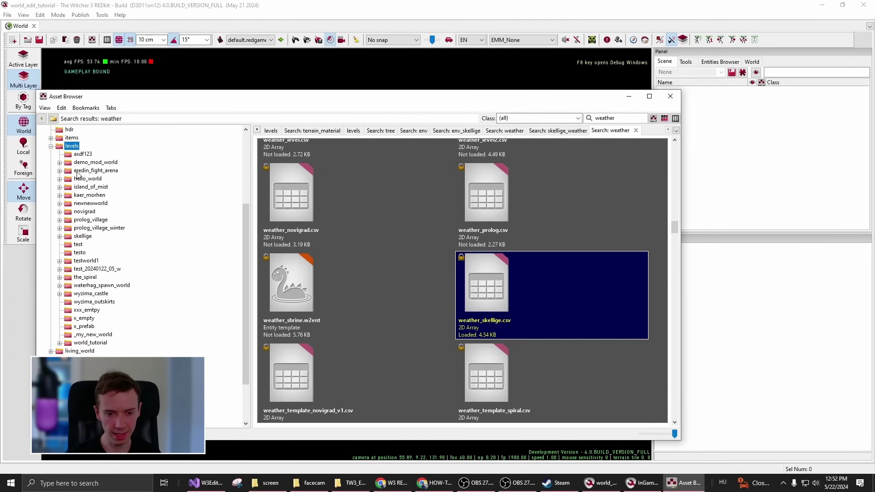
{"action": "left_click", "coordinate": [90, 342]}
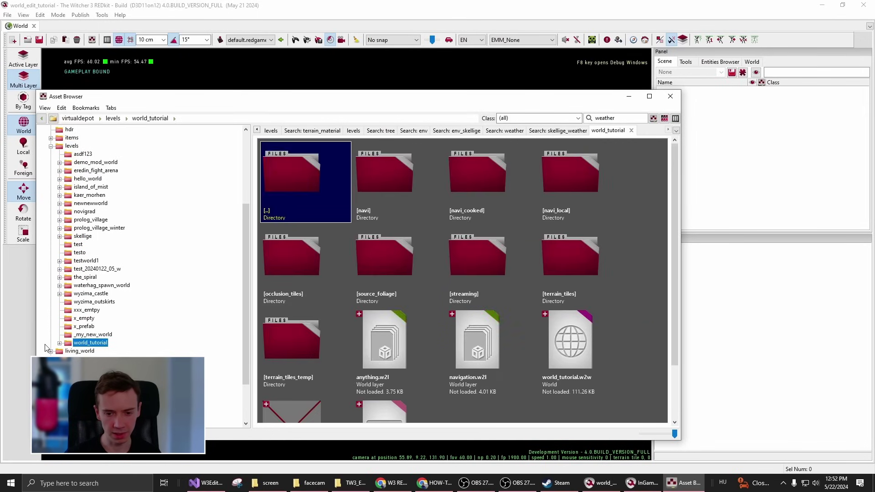
{"action": "scroll", "coordinate": [553, 287], "scroll_direction": "down", "scroll_amount": 3}
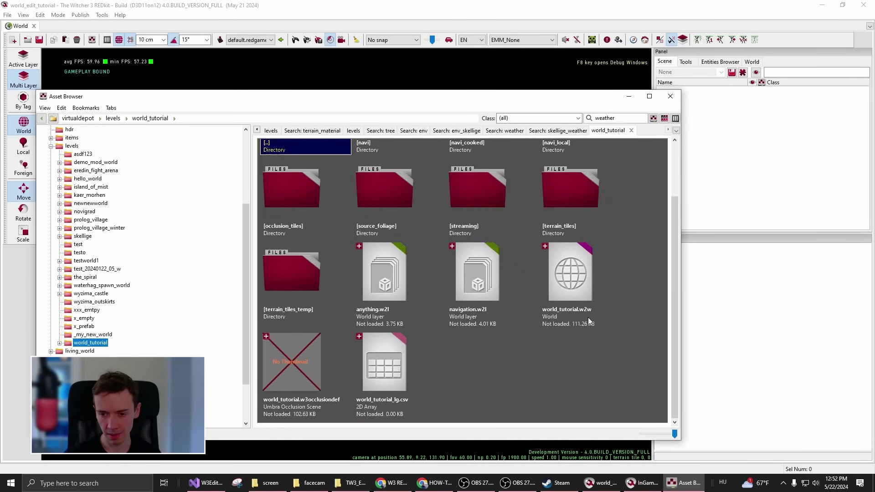
{"action": "left_click", "coordinate": [561, 298]}
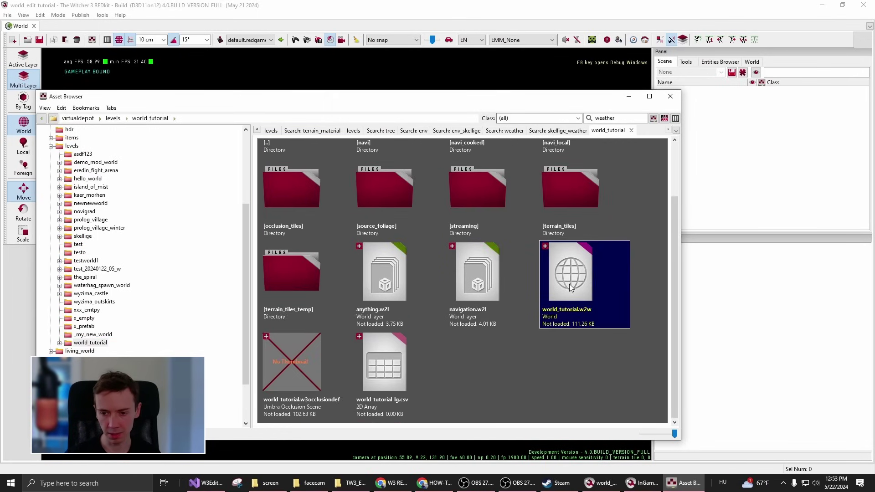
{"action": "double_click", "coordinate": [570, 283]}
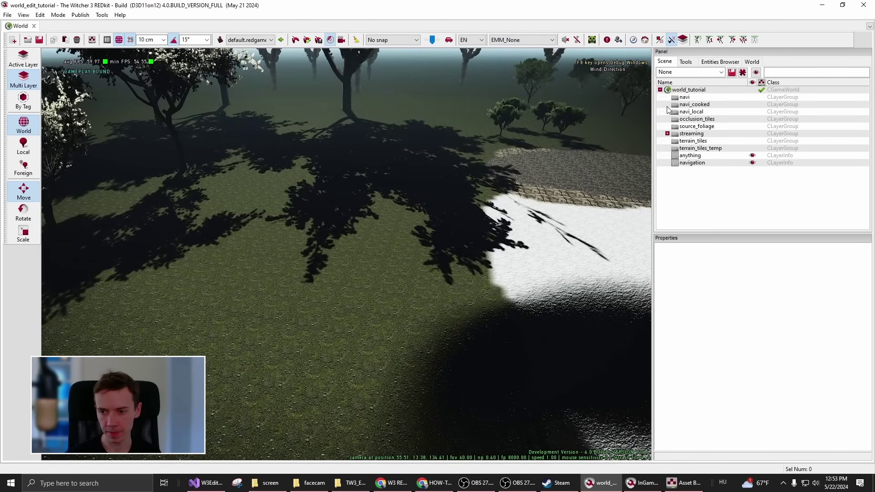
{"action": "left_click", "coordinate": [686, 90]}
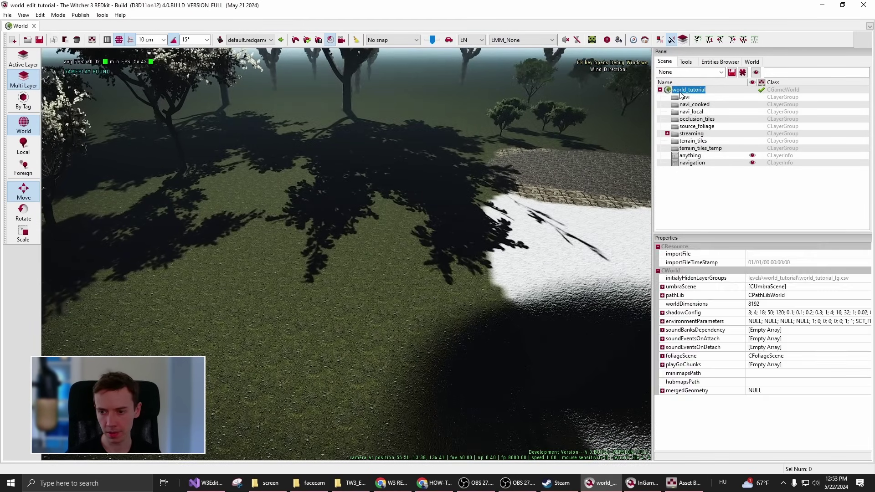
{"action": "right_click", "coordinate": [680, 95]}
{"action": "left_click", "coordinate": [638, 212]}
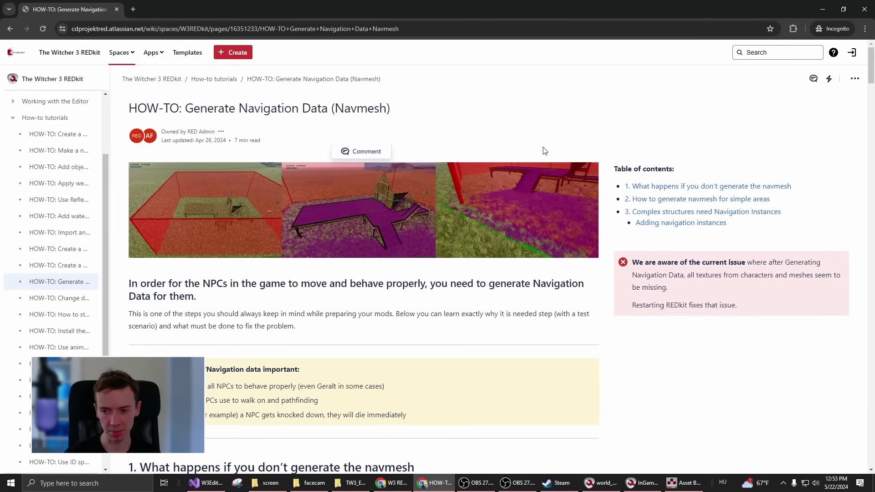
Switch to the browser and read the REDkit how-to on generating navigation data, from simple areas to complex structures with PLC_StaticWalkable meshes
{"action": "scroll", "coordinate": [692, 418], "scroll_direction": "down", "scroll_amount": 2}
{"action": "scroll", "coordinate": [697, 423], "scroll_direction": "up", "scroll_amount": 2}
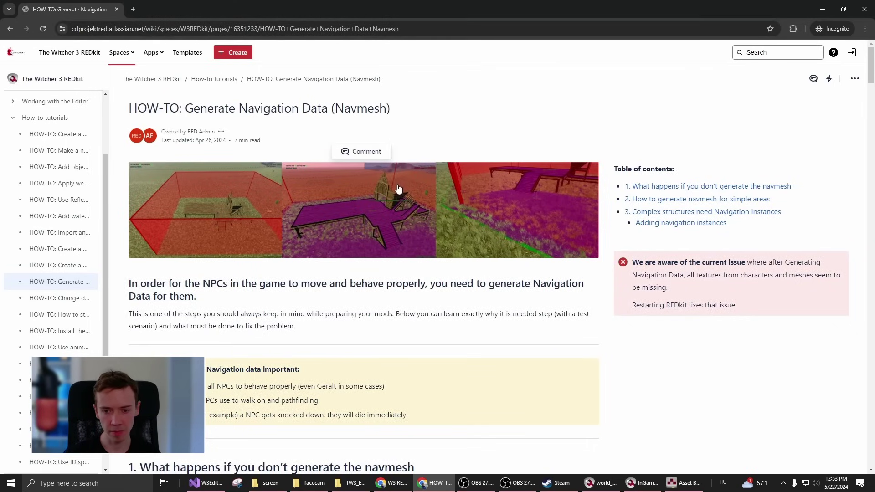
{"action": "scroll", "coordinate": [429, 296], "scroll_direction": "down", "scroll_amount": 5}
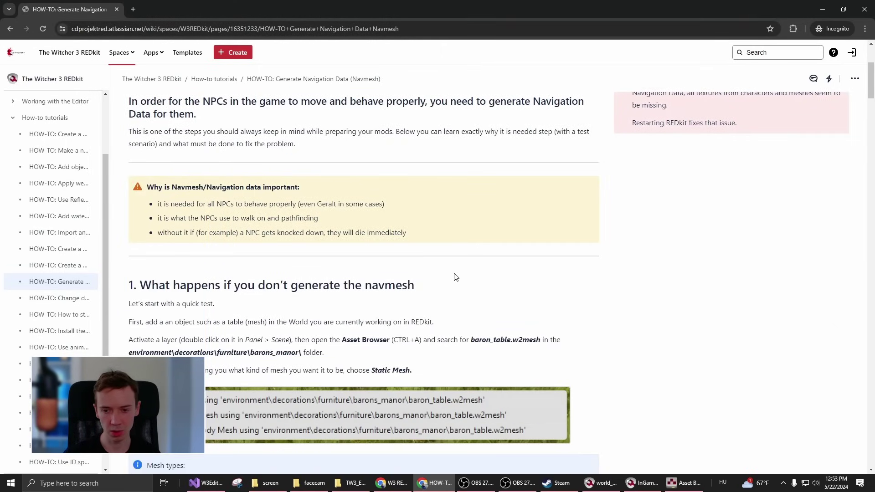
{"action": "scroll", "coordinate": [408, 348], "scroll_direction": "down", "scroll_amount": 2}
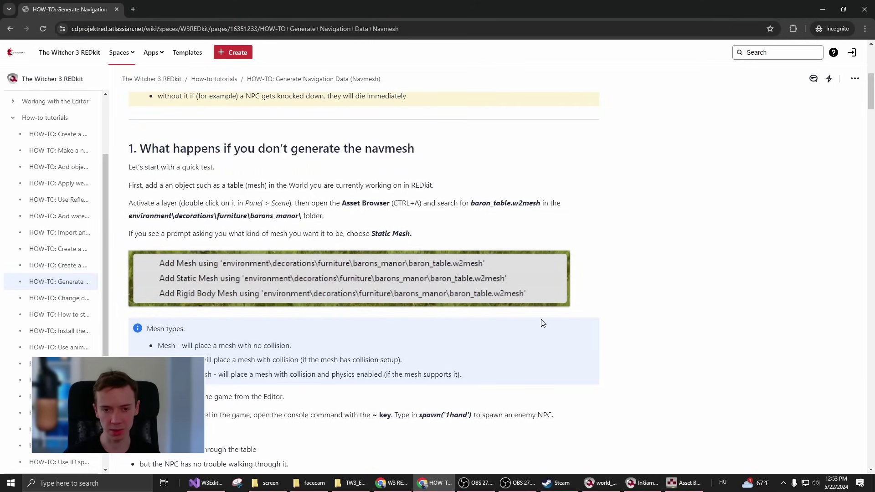
{"action": "scroll", "coordinate": [575, 305], "scroll_direction": "down", "scroll_amount": 5}
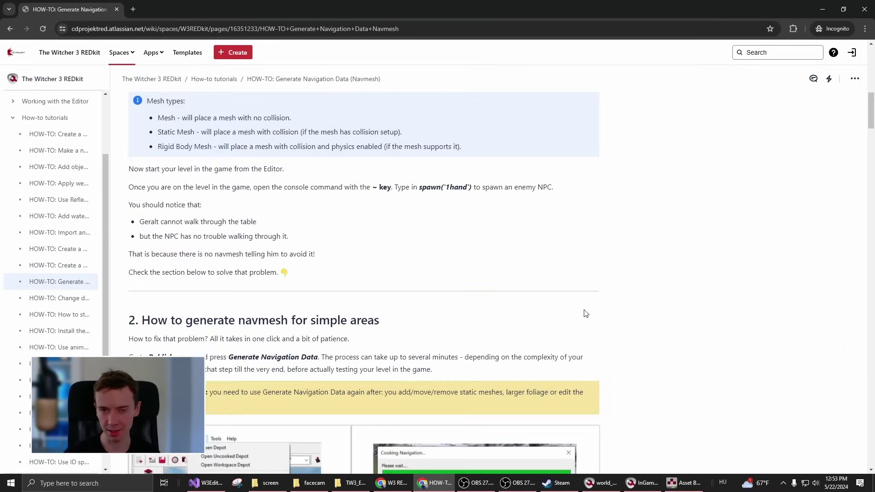
{"action": "scroll", "coordinate": [546, 293], "scroll_direction": "down", "scroll_amount": 6}
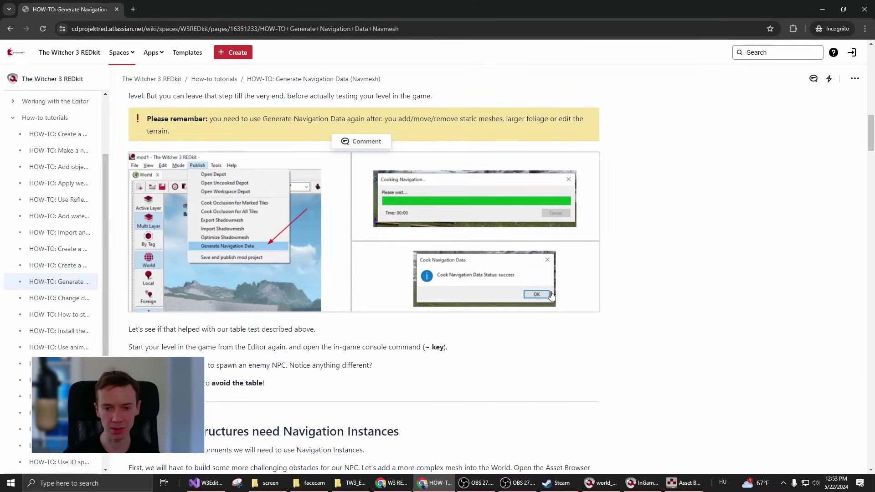
{"action": "scroll", "coordinate": [653, 346], "scroll_direction": "down", "scroll_amount": 5}
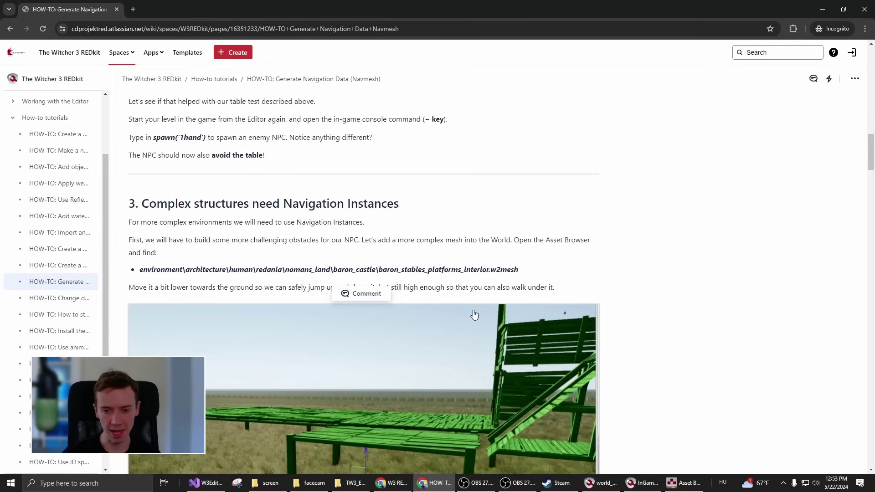
{"action": "scroll", "coordinate": [474, 319], "scroll_direction": "down", "scroll_amount": 5}
{"action": "scroll", "coordinate": [535, 361], "scroll_direction": "down", "scroll_amount": 4}
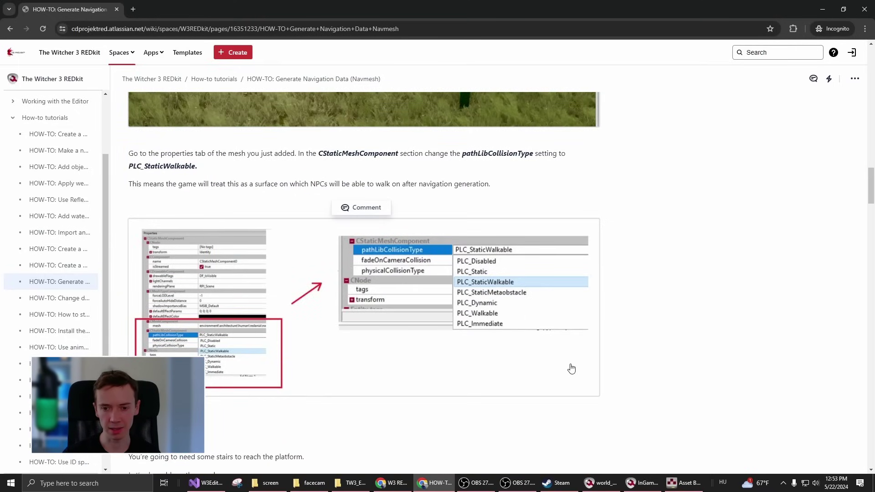
{"action": "scroll", "coordinate": [525, 380], "scroll_direction": "down", "scroll_amount": 6}
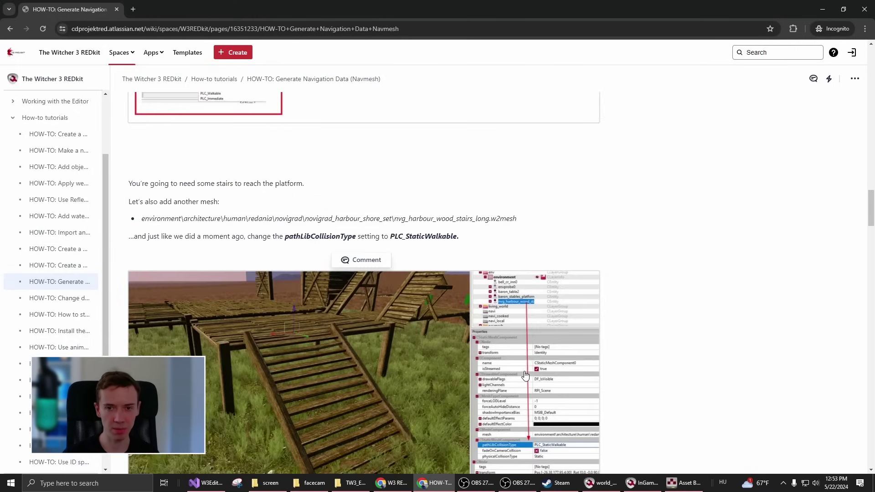